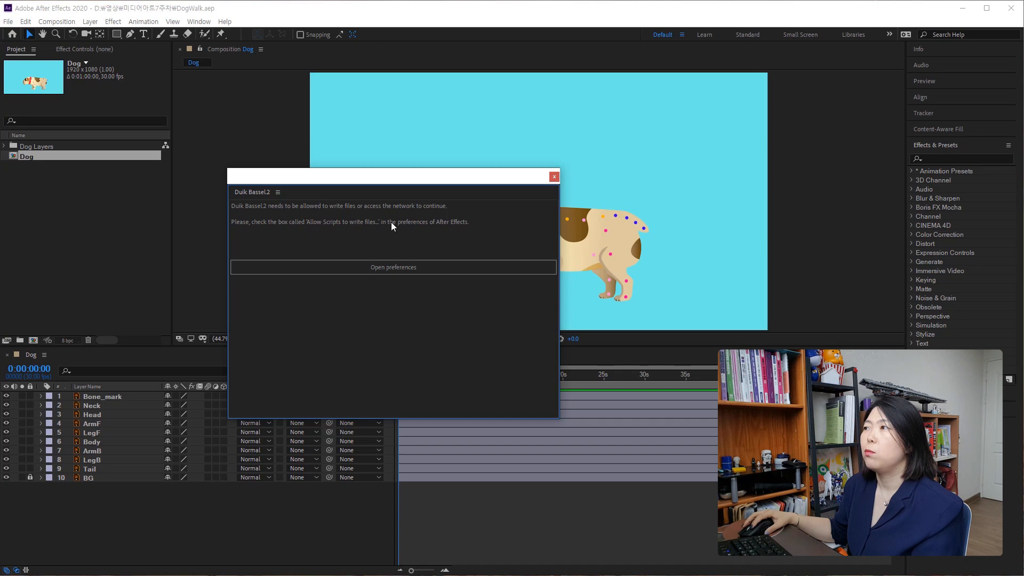
Allow scripts to write files and access the network in the Scripting & Expressions preferences.
click(431, 269)
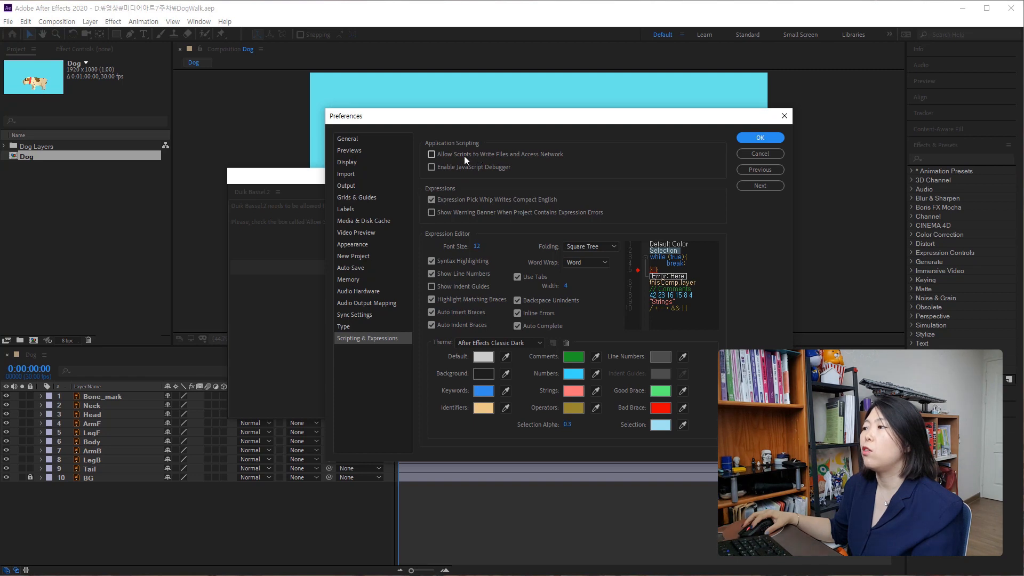
click(431, 154)
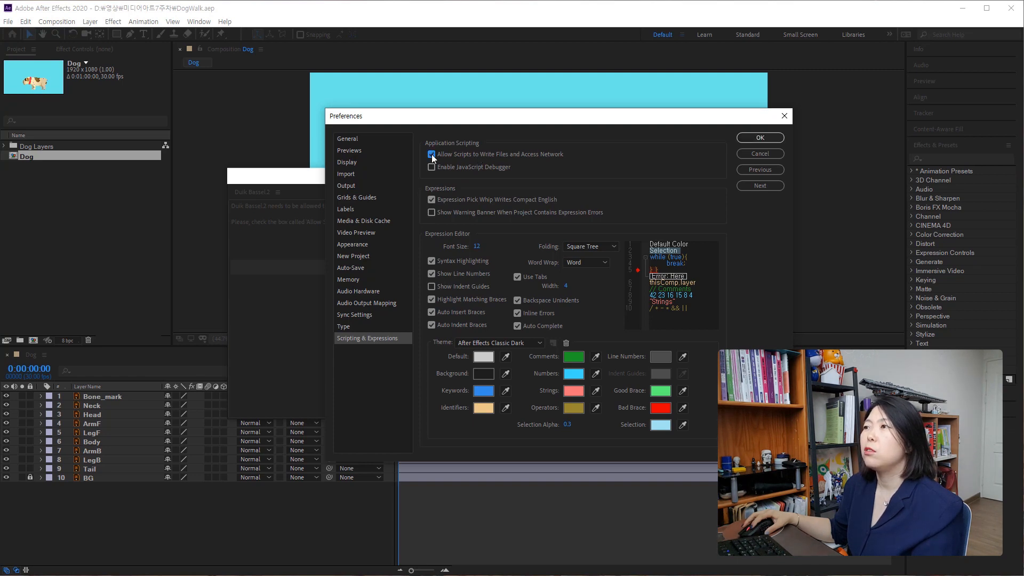
click(757, 139)
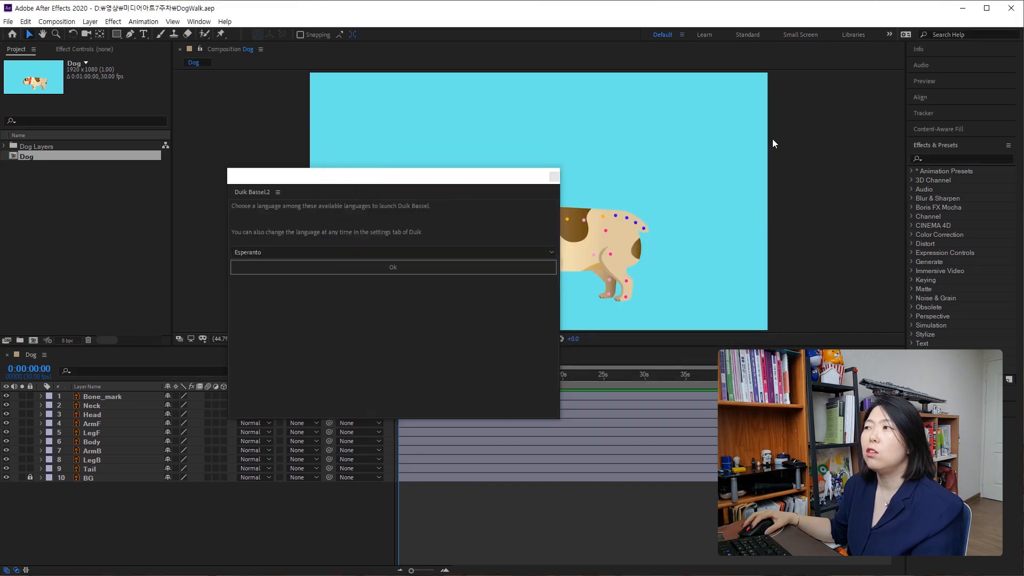
Launch Duik Bassel.2 in English and dock its panel beside the composition viewer.
click(495, 253)
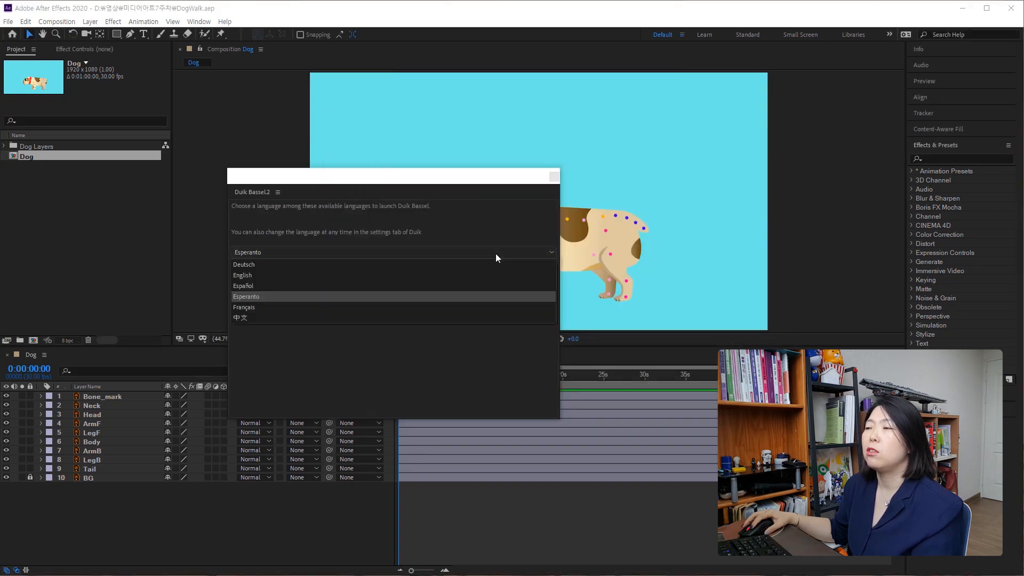
click(282, 276)
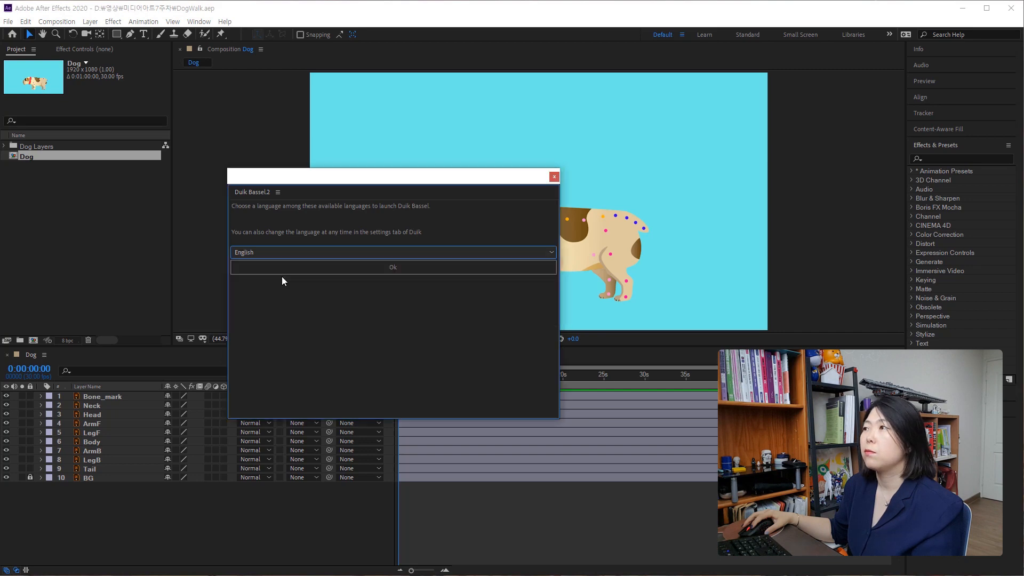
click(404, 268)
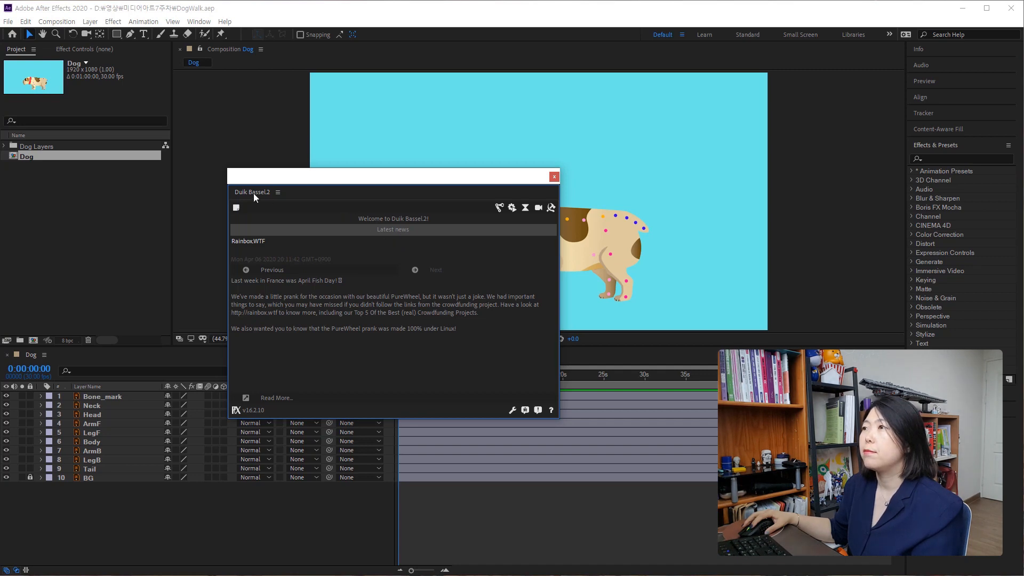
drag(251, 191, 900, 136)
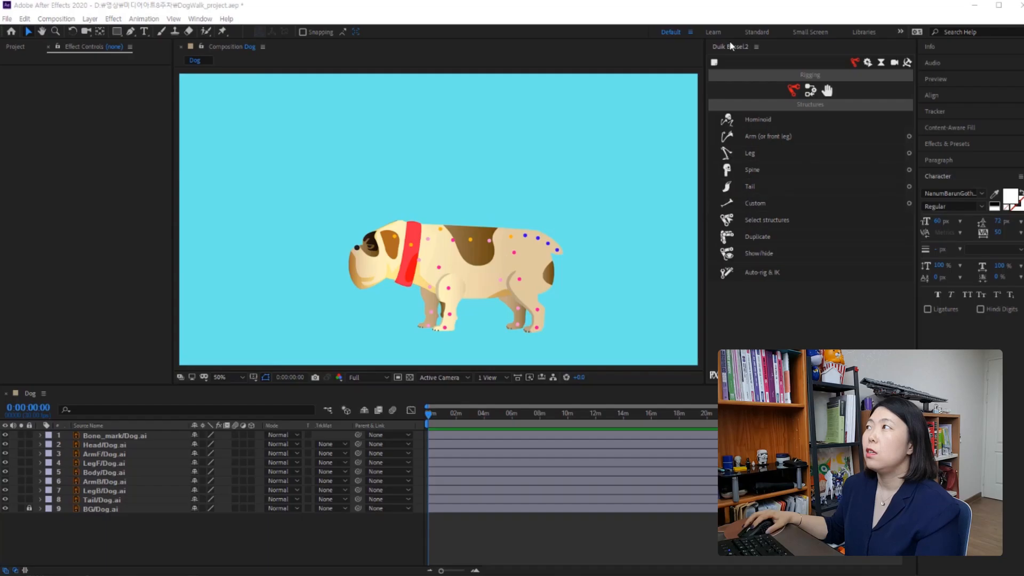
Look through Duik's Rigging, Automations, Animation and Links & constraints tools, returning to the rigging Structures.
click(855, 63)
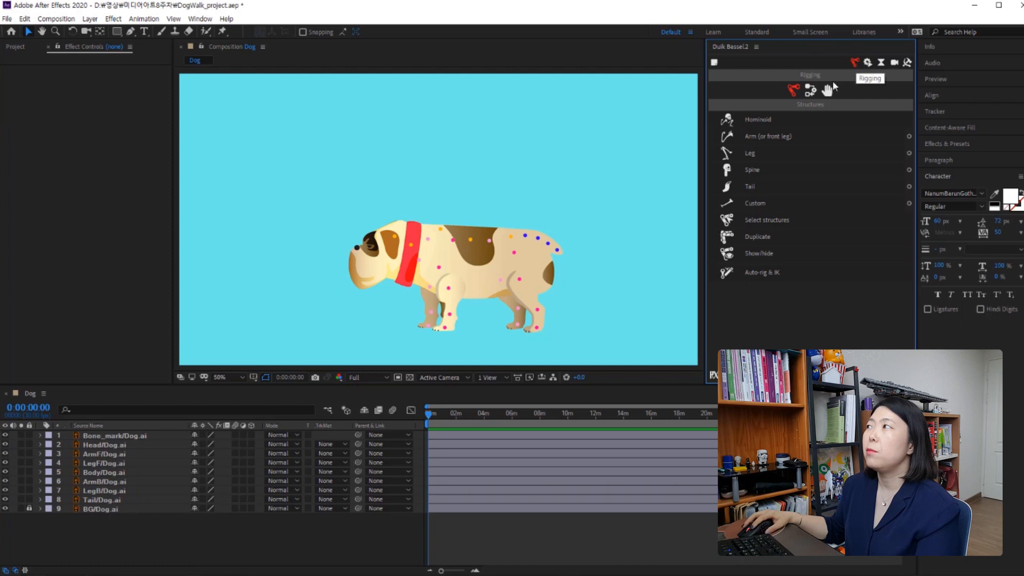
click(868, 63)
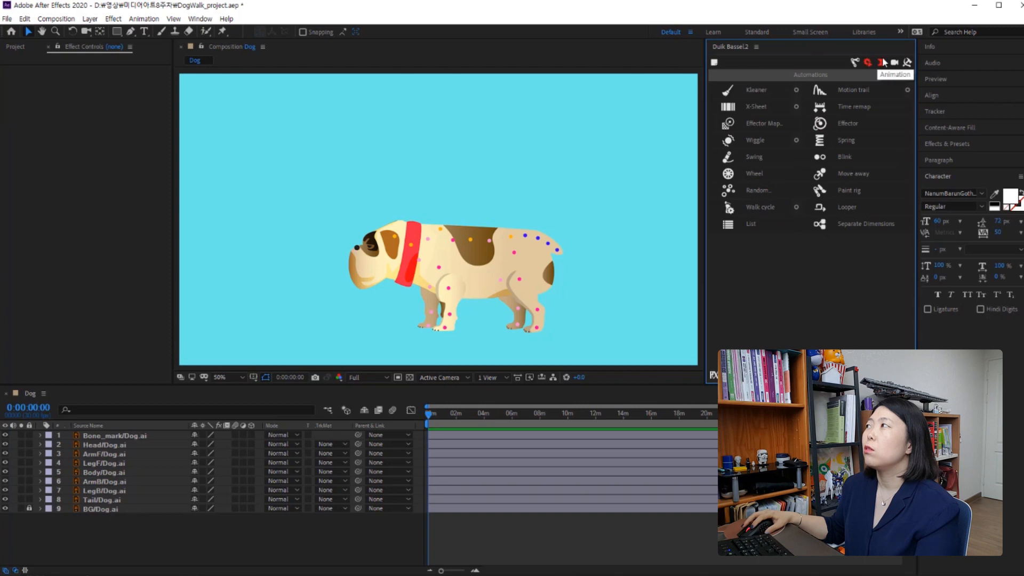
click(881, 62)
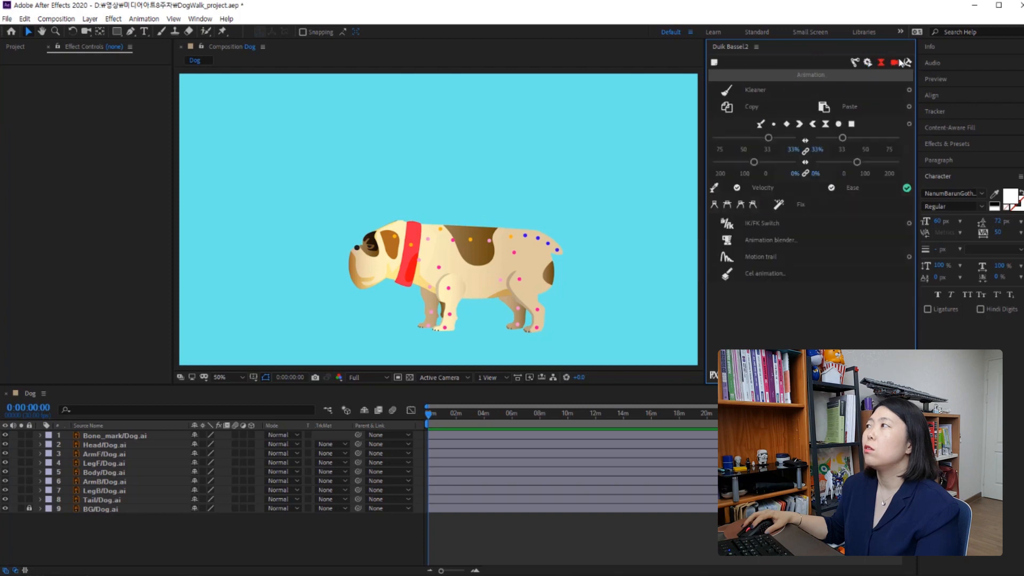
click(852, 63)
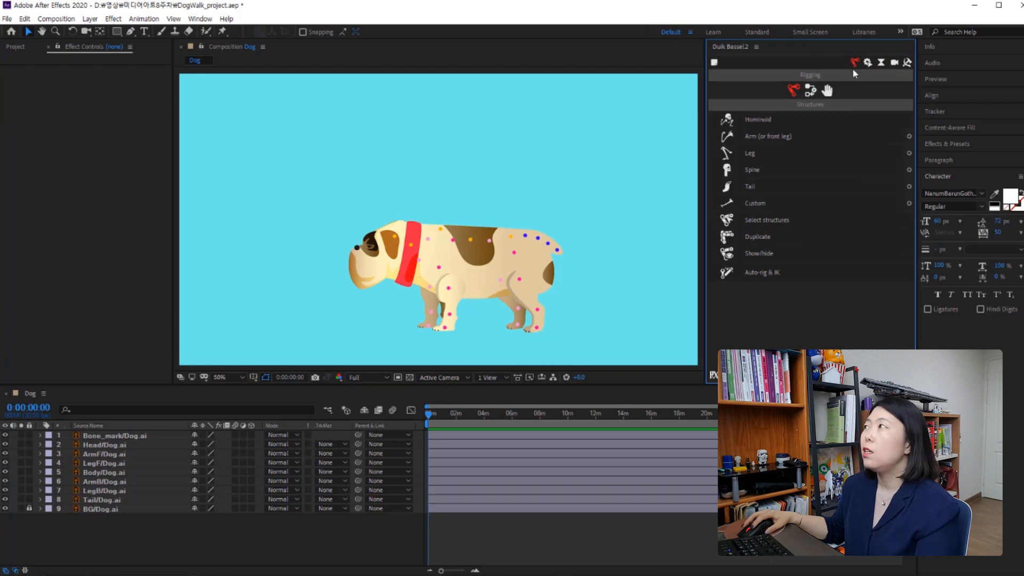
click(811, 92)
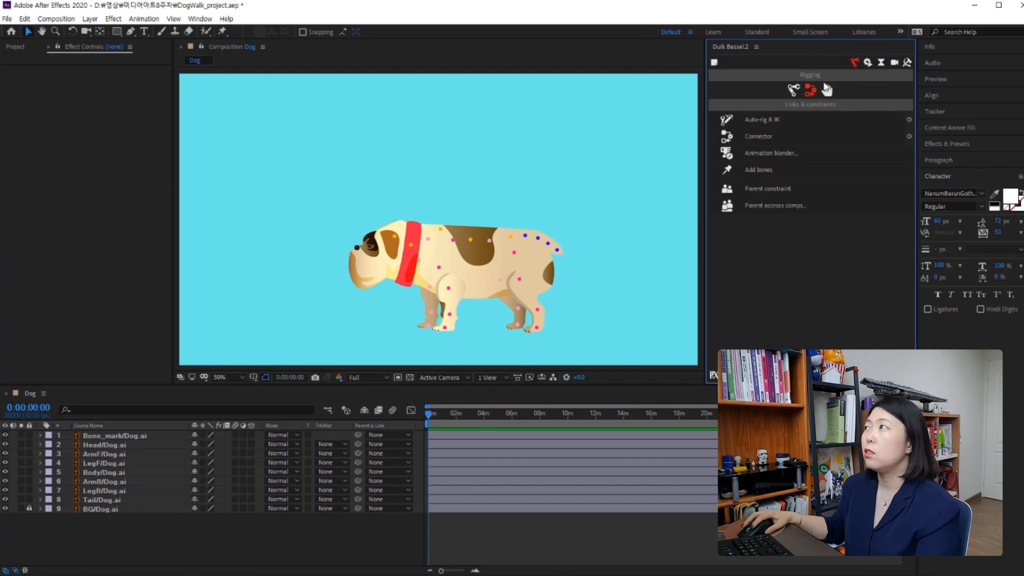
click(790, 91)
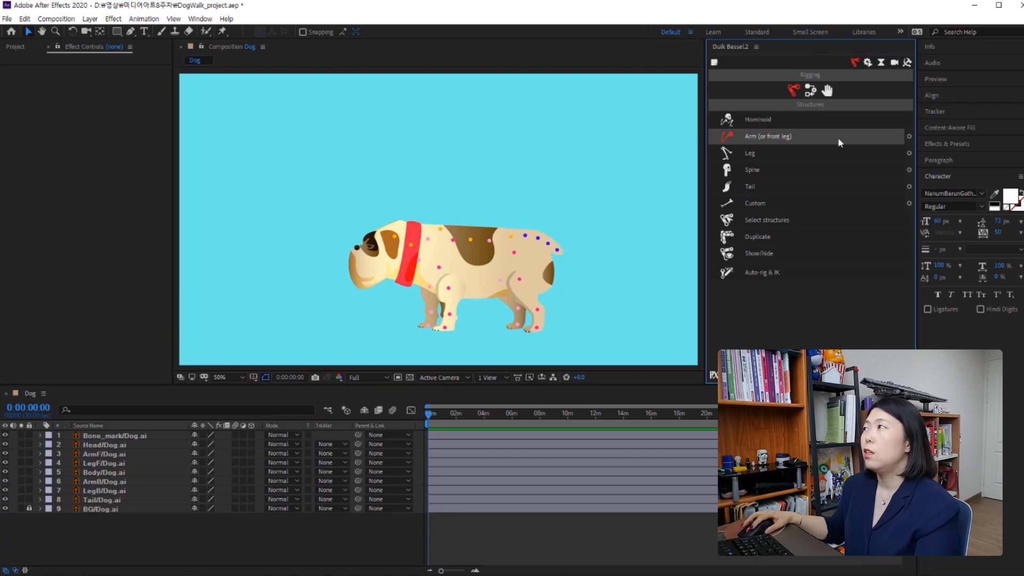
Create a digitigrade arm structure with Arm, Forearm, Hand and Claws but no Shoulder, and move it in front of the dog's head.
click(910, 137)
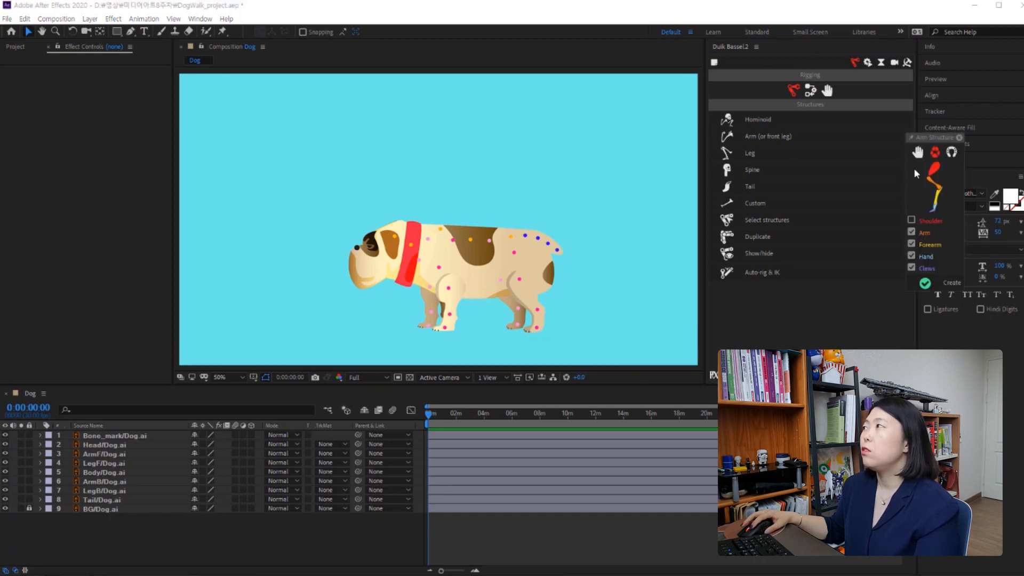
click(918, 154)
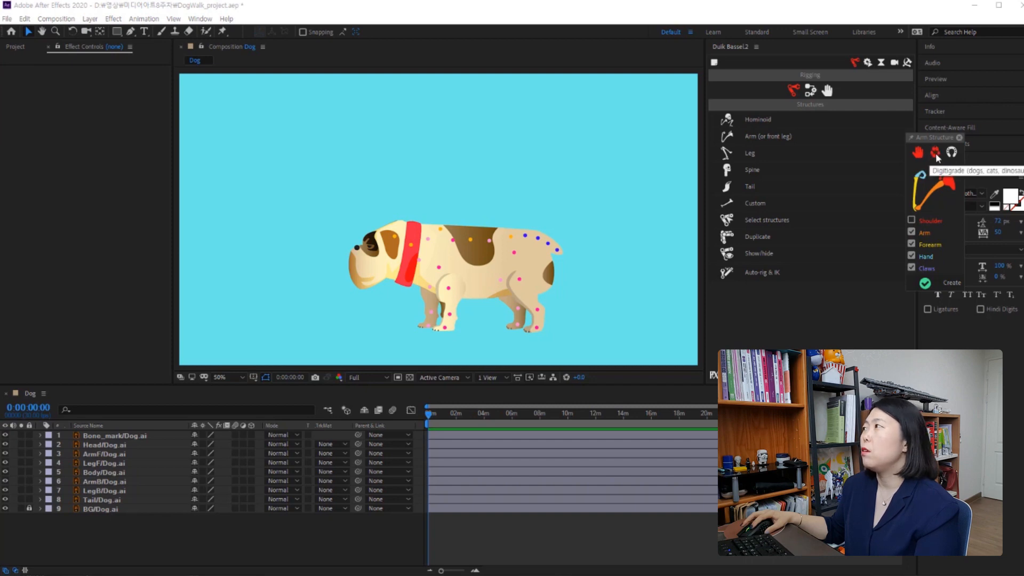
click(936, 153)
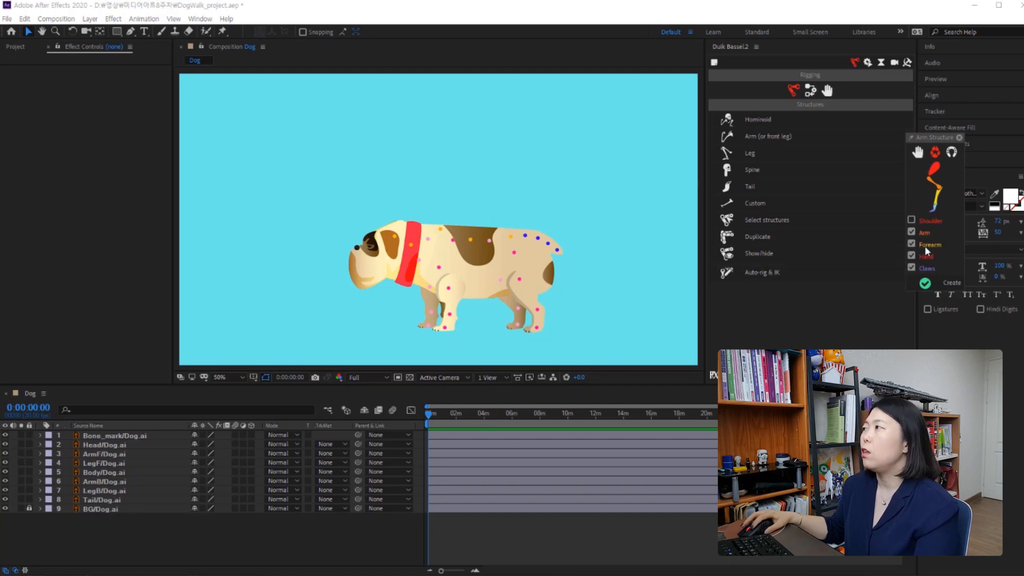
click(951, 285)
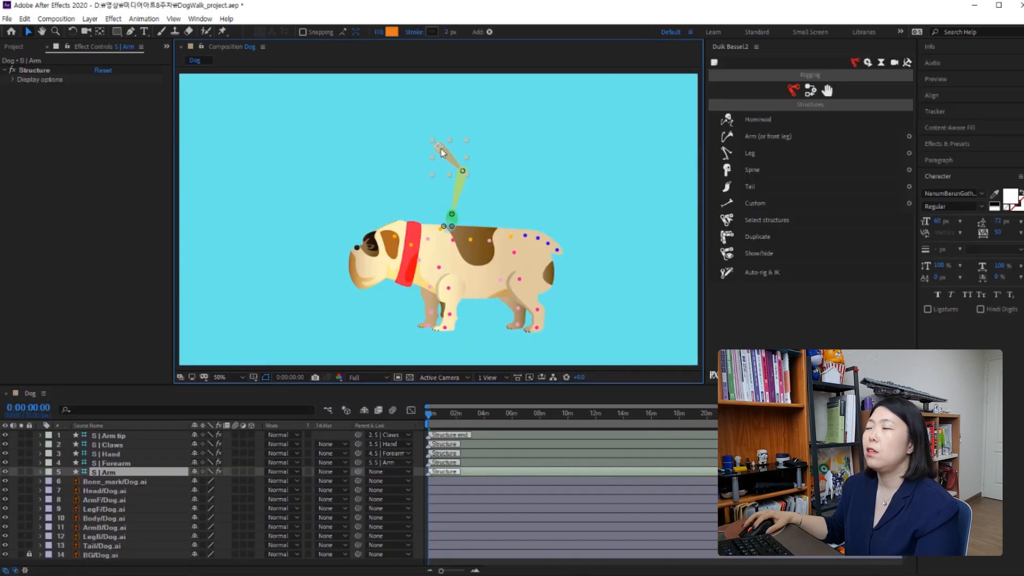
drag(441, 152, 286, 242)
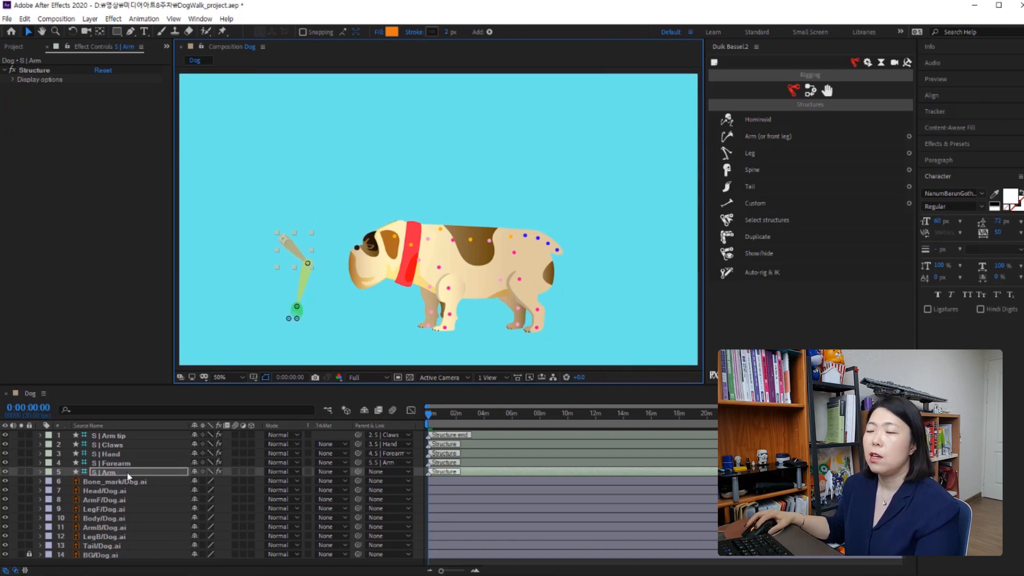
Examine which bone of the arm structure each of the Arm, Forearm, Hand, Claws and Arm tip layers controls.
click(117, 463)
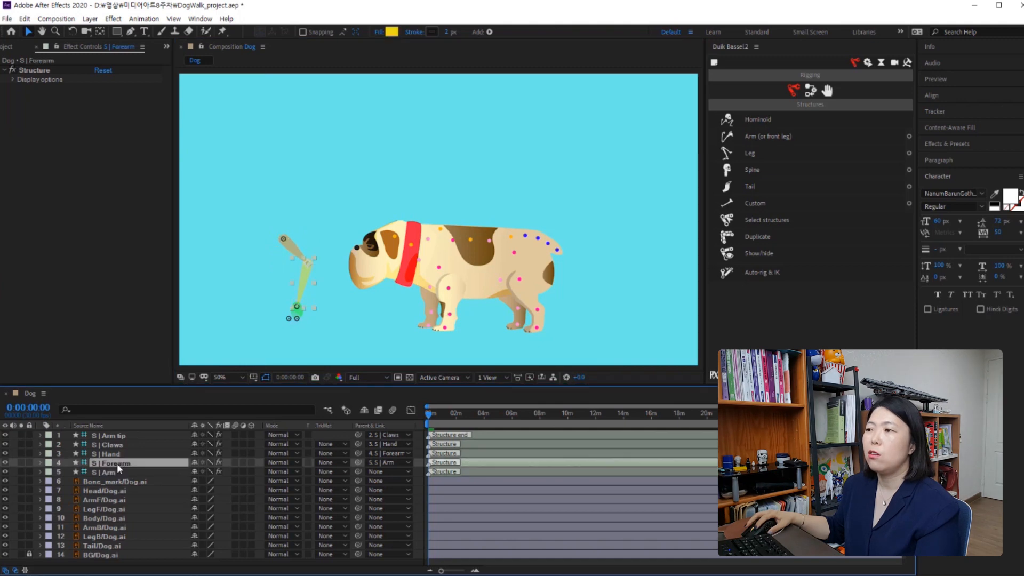
click(121, 471)
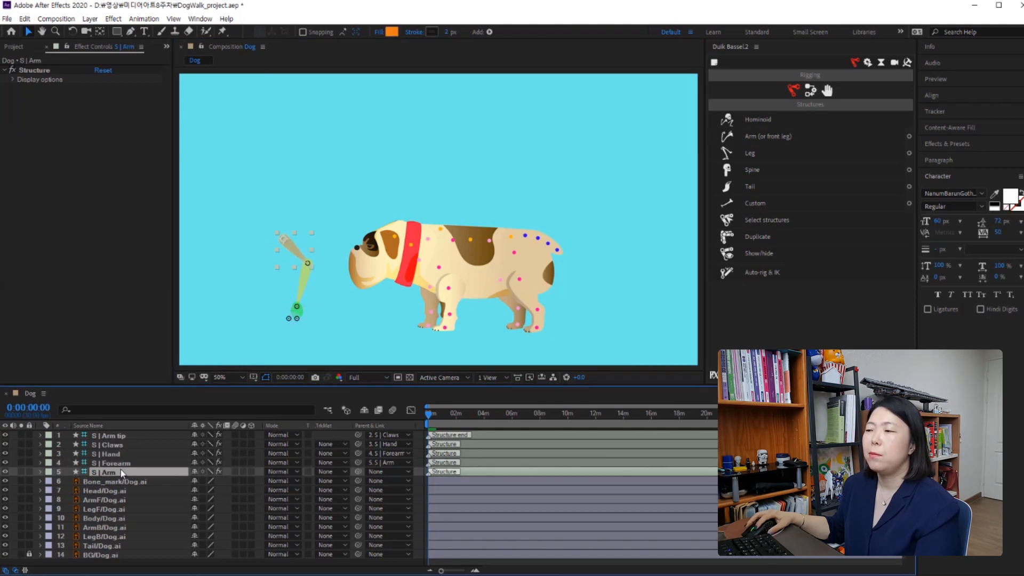
click(114, 462)
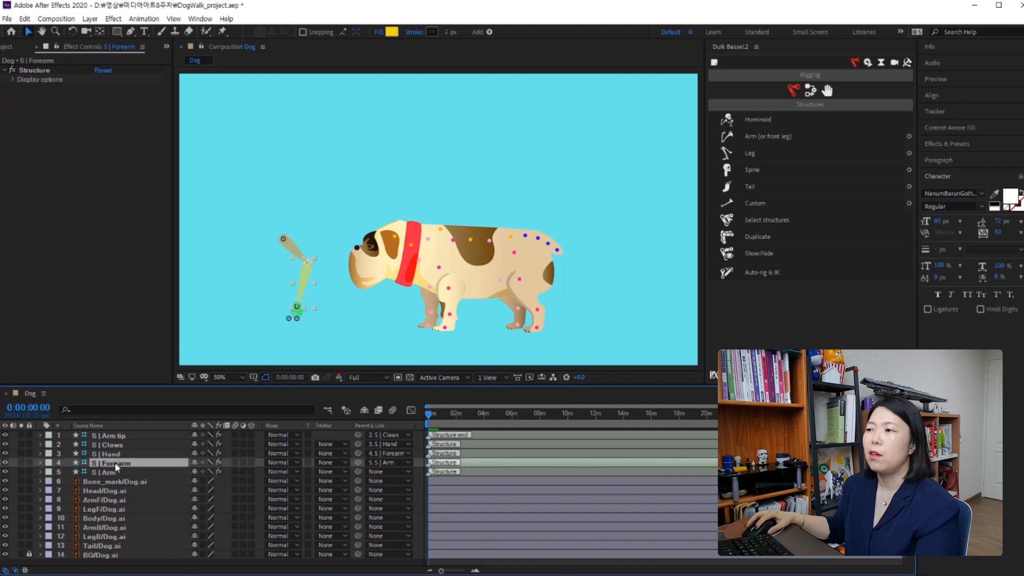
click(112, 453)
click(110, 442)
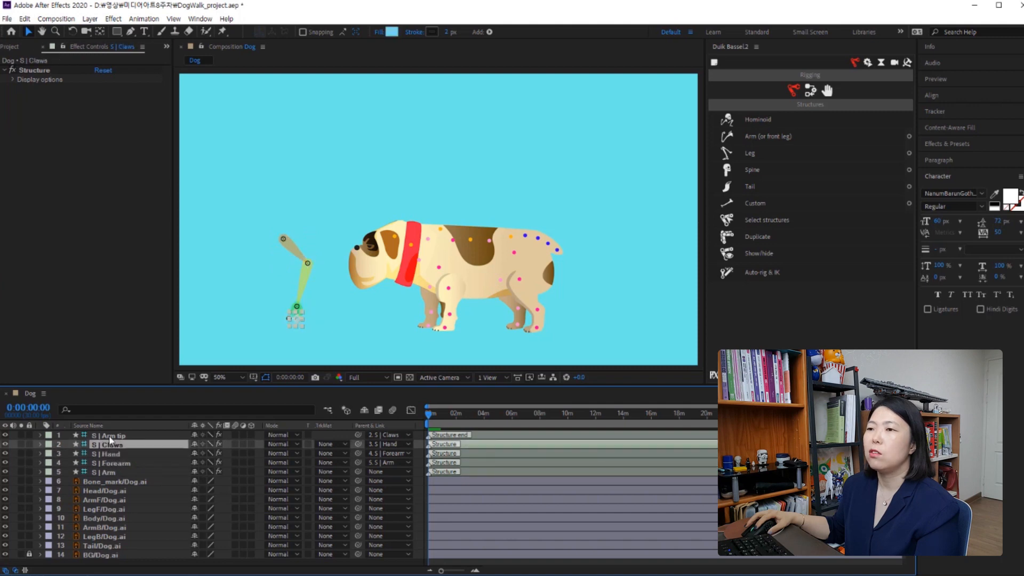
click(109, 435)
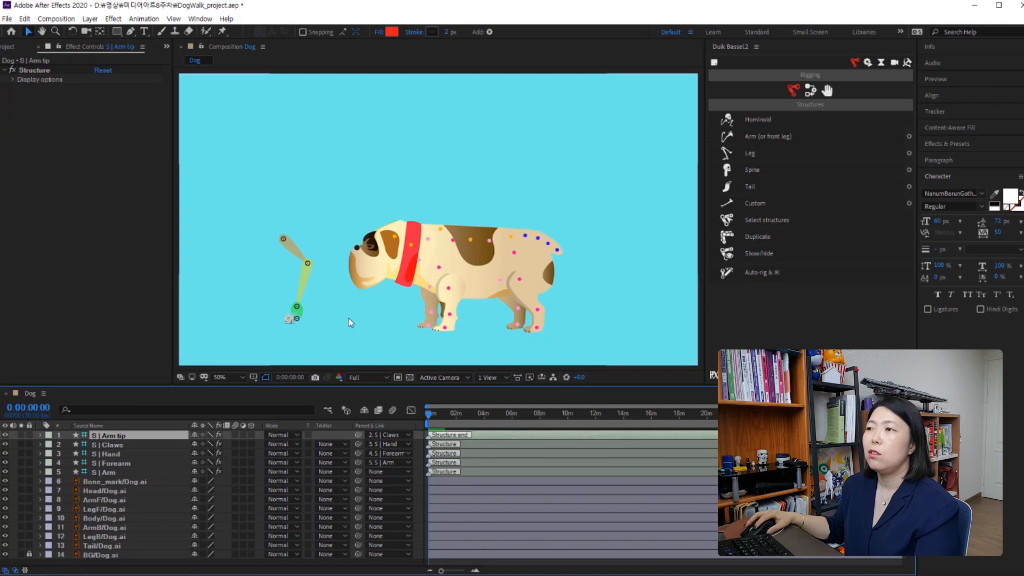
click(114, 445)
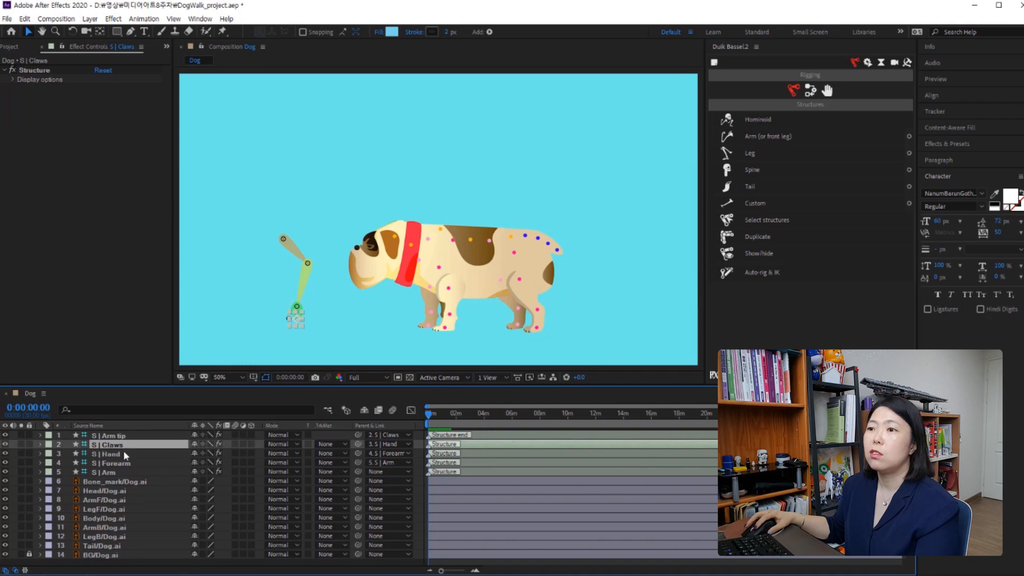
click(124, 452)
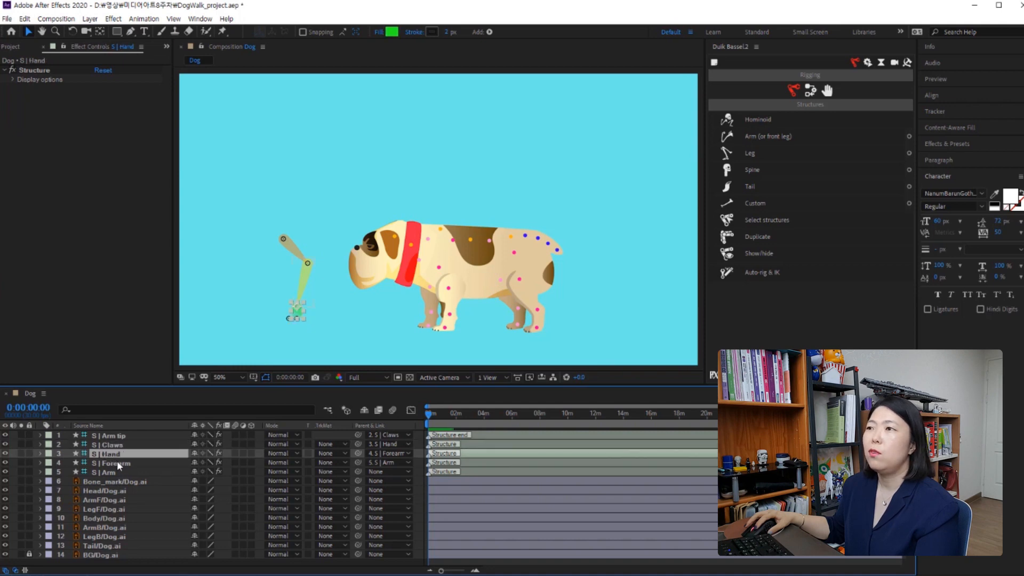
click(117, 461)
click(116, 470)
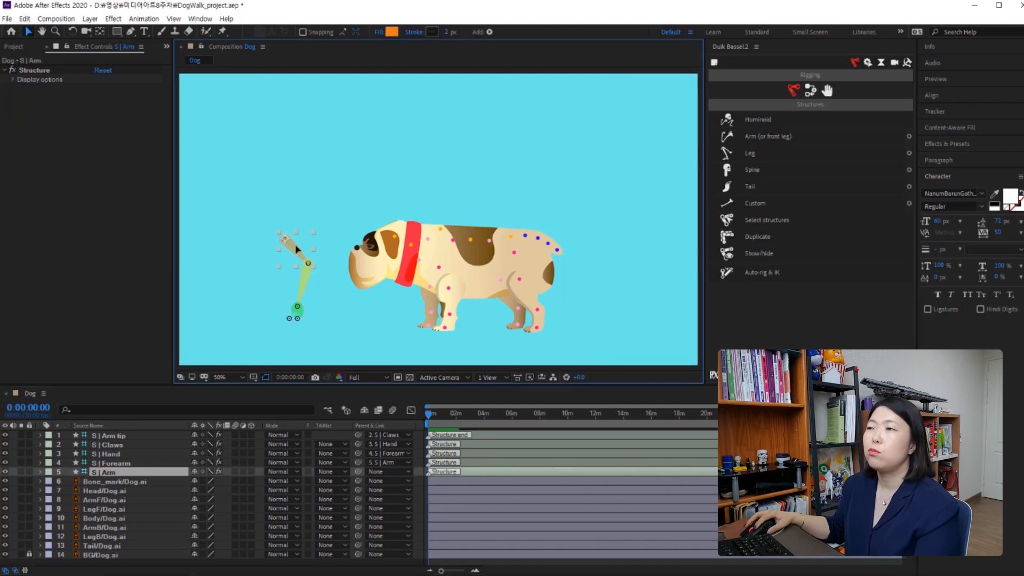
Try shifting the Arm bone slightly and pulling the Arm tip and Claws joints away from the structure, undoing the tip and claws moves.
mouse_move(292, 251)
mouse_down()
mouse_move(478, 244)
mouse_move(265, 268)
mouse_move(302, 255)
mouse_up()
click(272, 351)
click(108, 435)
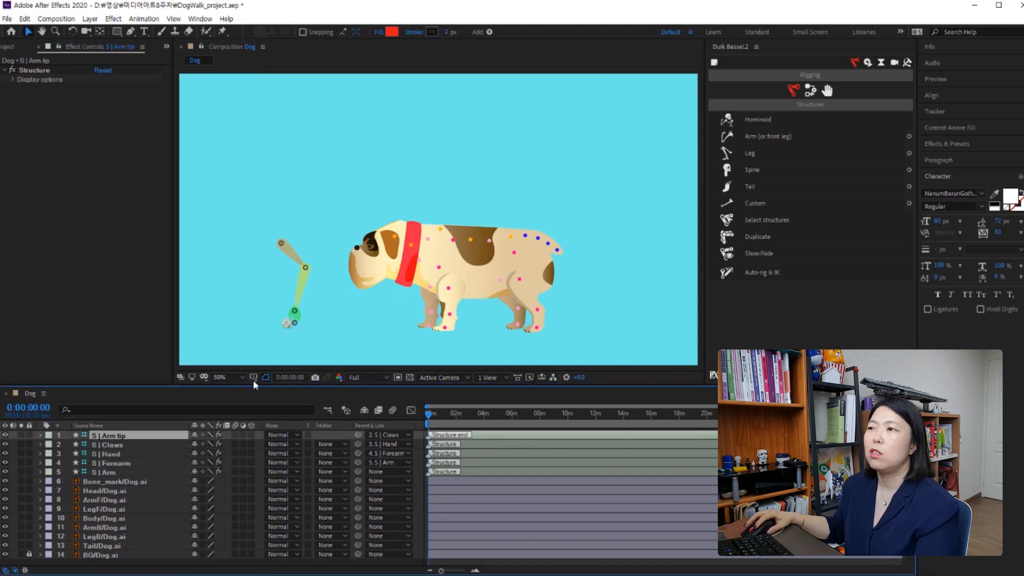
click(288, 323)
drag(288, 323, 252, 327)
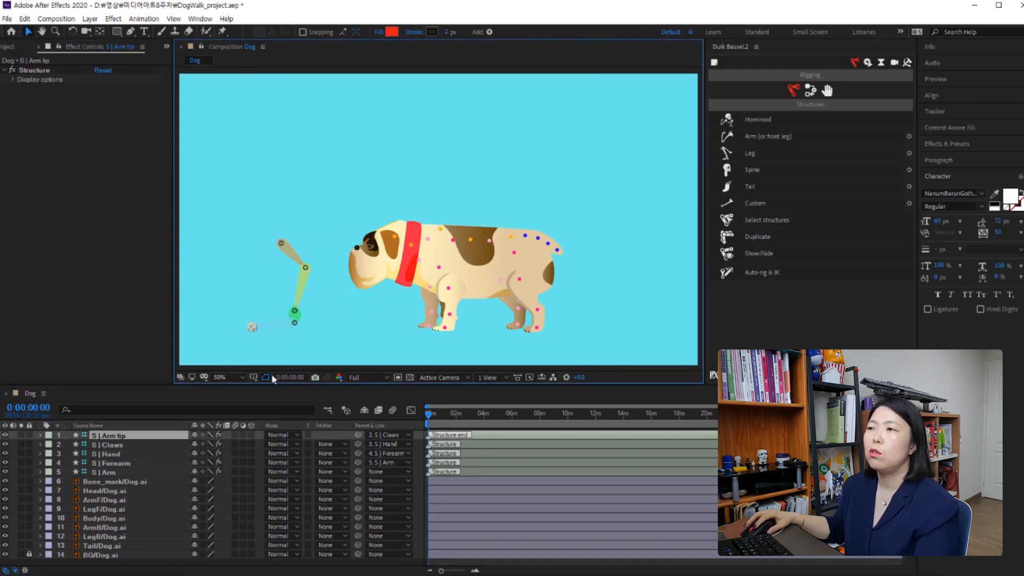
click(107, 444)
click(288, 327)
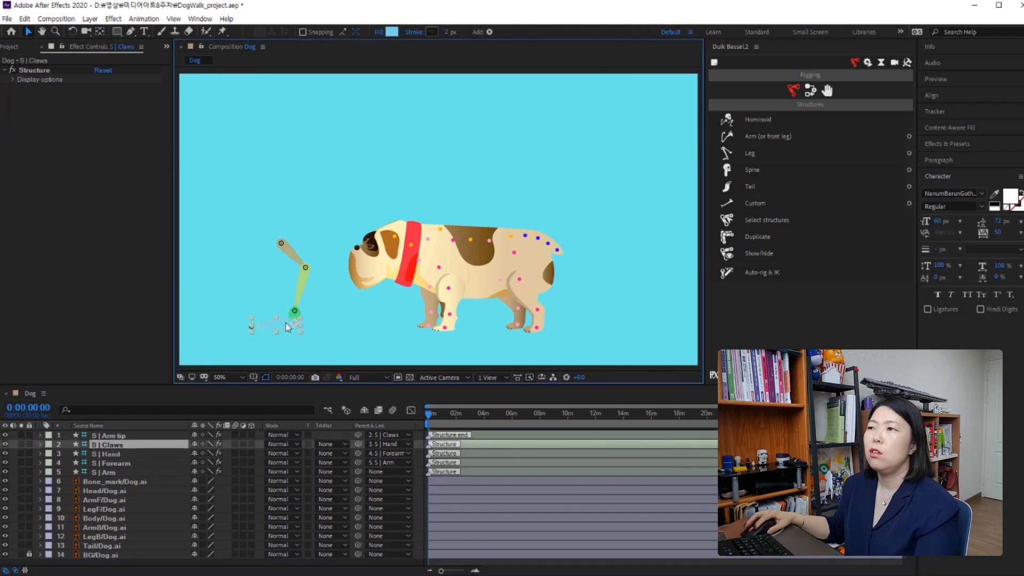
drag(288, 327, 257, 313)
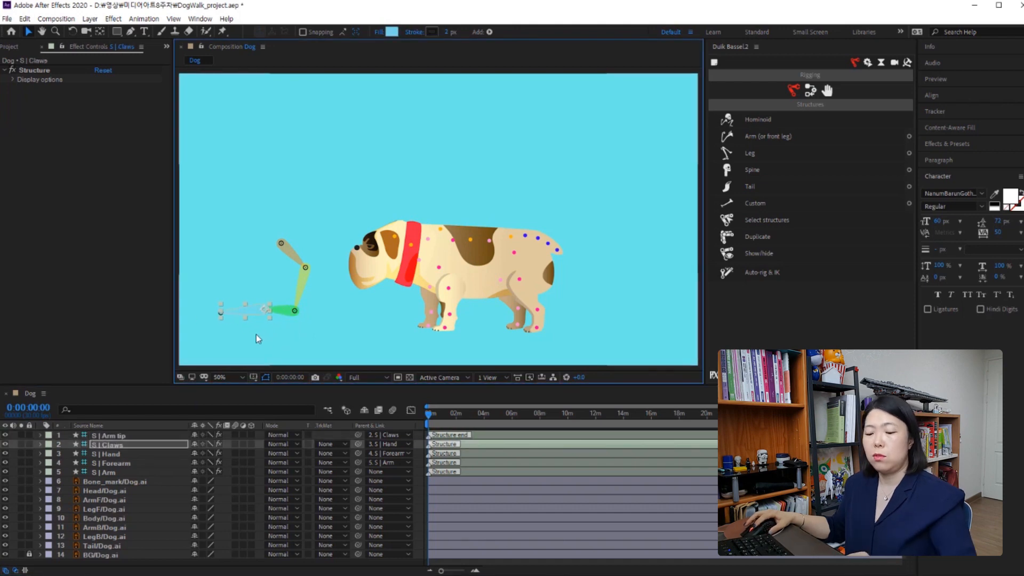
key(ctrl+z)
key(ctrl+z)
key(ctrl+z)
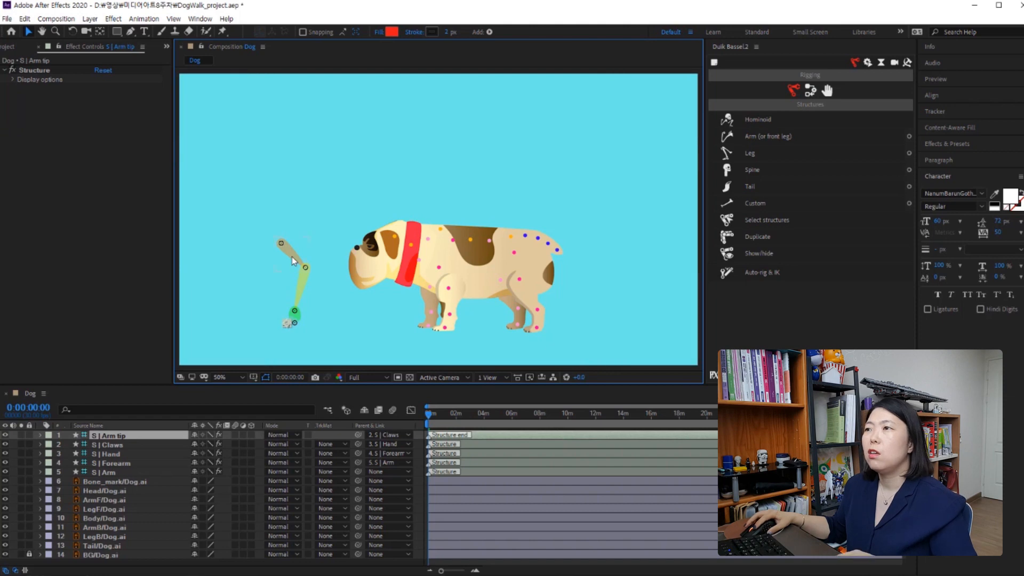
Move the arm structure onto the dog's near front leg and align the Forearm joint with the leg's middle marker.
drag(292, 257, 453, 291)
click(465, 313)
click(431, 353)
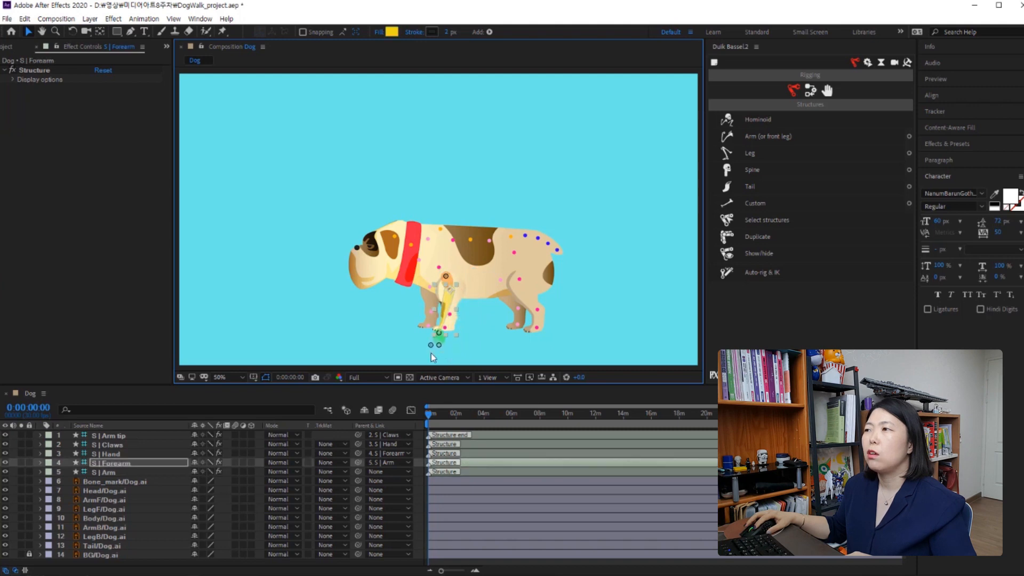
Place the Claws and Hand joints on the lower markers of the near front leg.
click(440, 343)
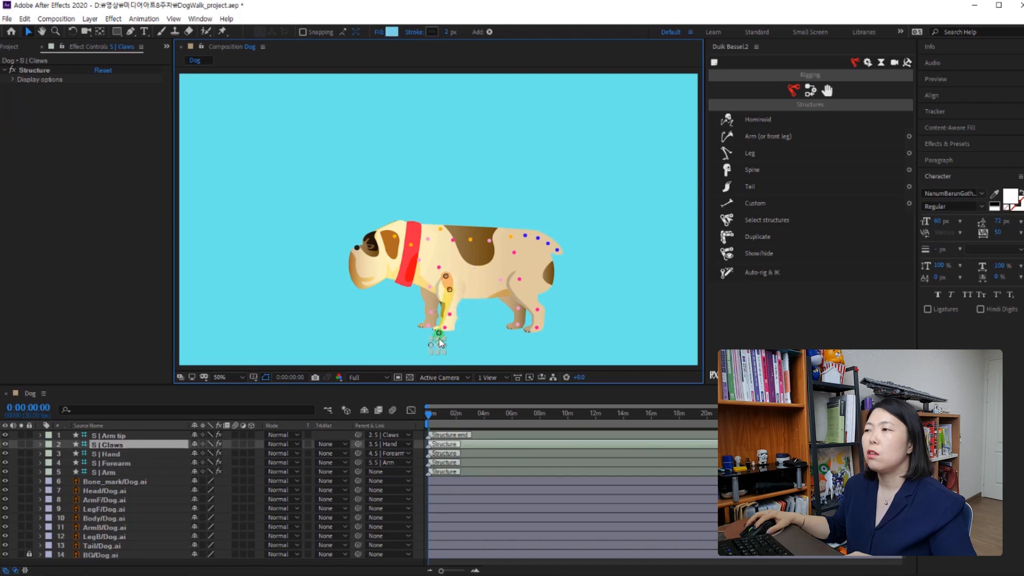
click(127, 453)
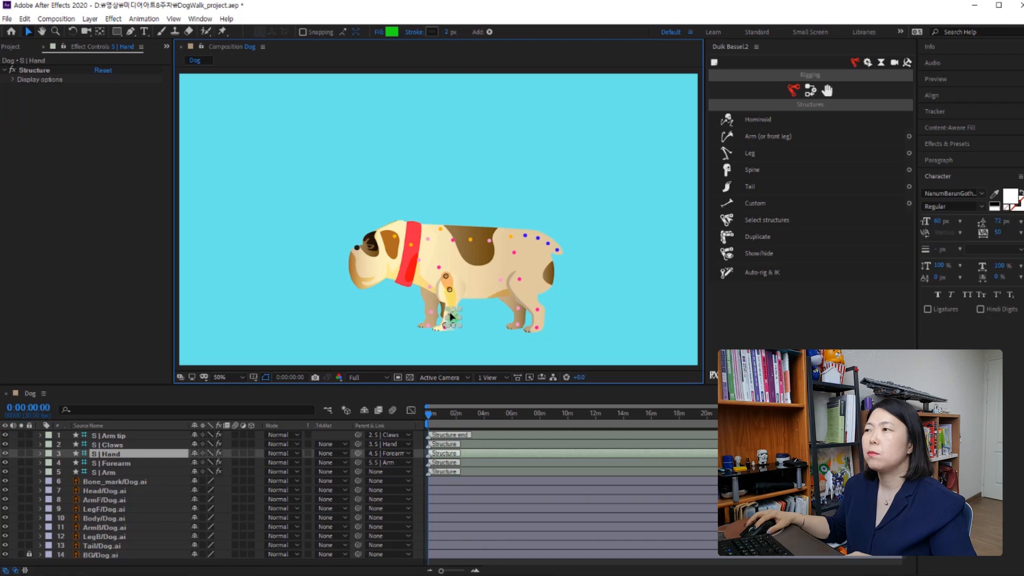
drag(445, 316, 451, 315)
key(Return)
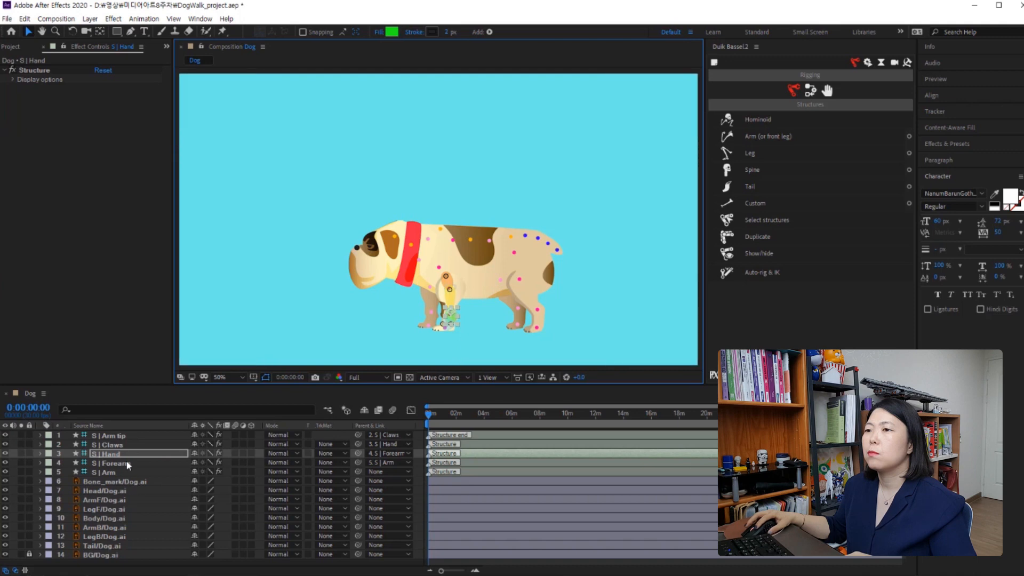
Position the Claws joint on the near front leg's paw marker and the Arm tip joint at the front of the paw.
click(122, 446)
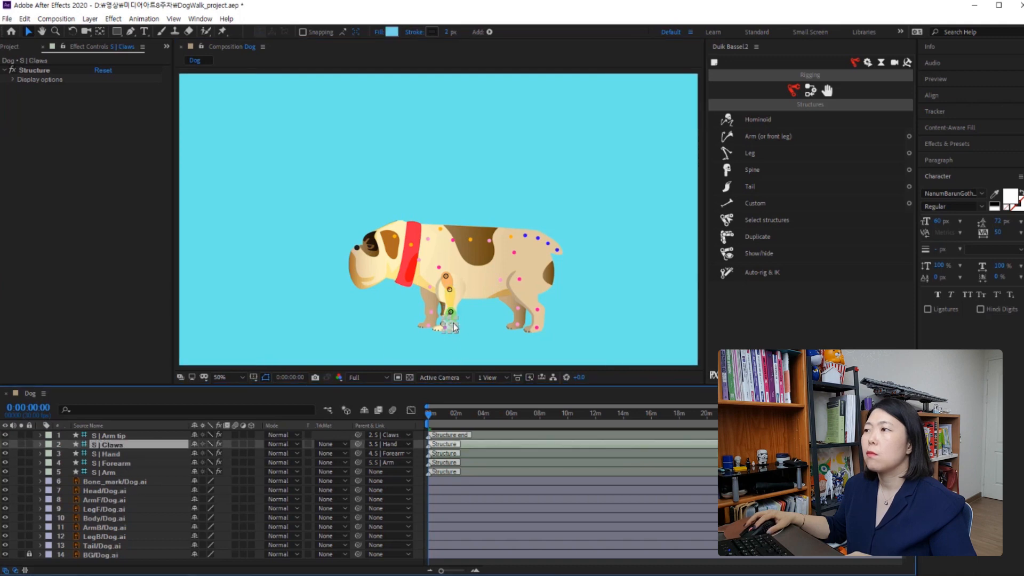
drag(458, 334, 445, 333)
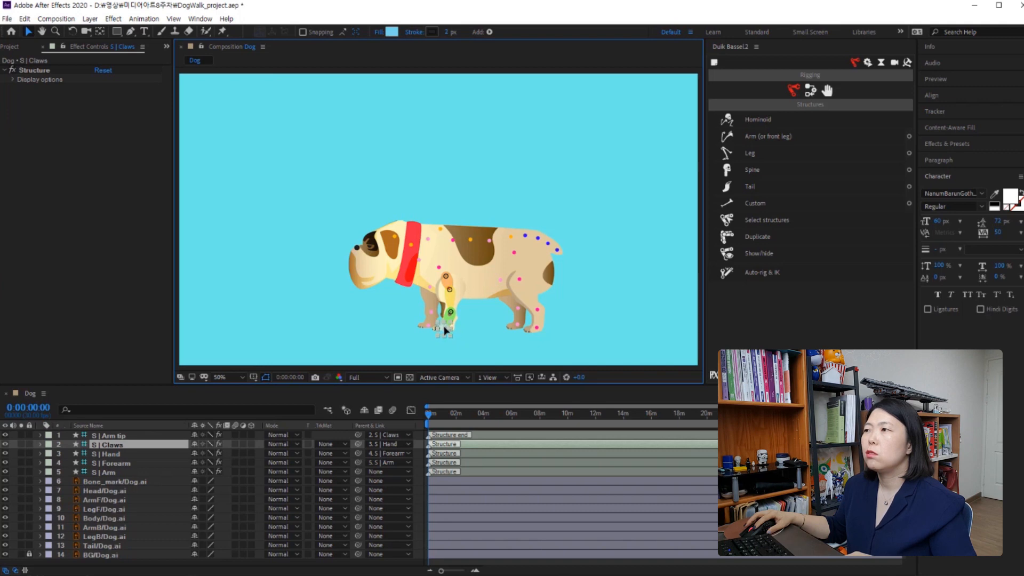
click(438, 330)
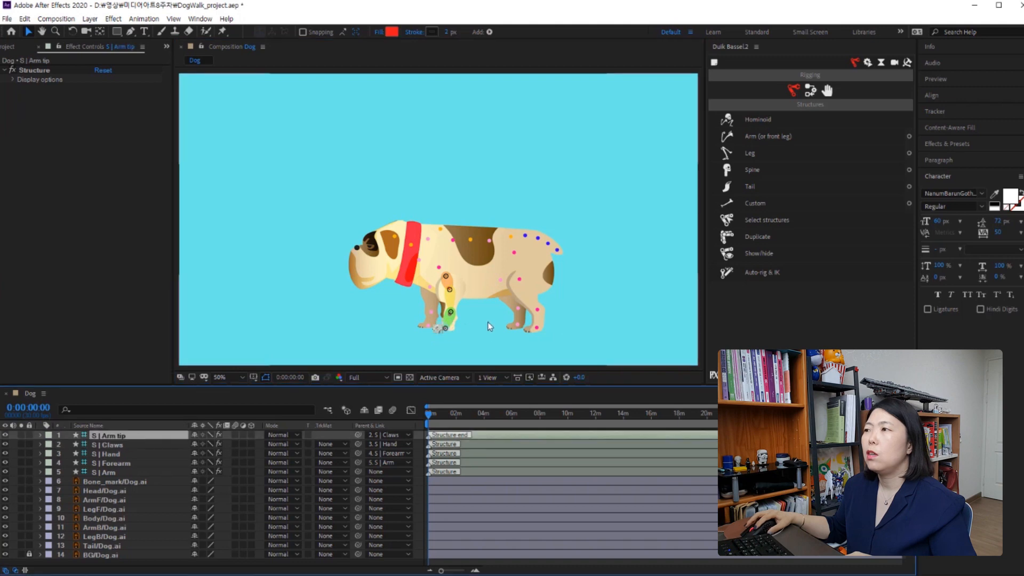
drag(437, 330, 435, 329)
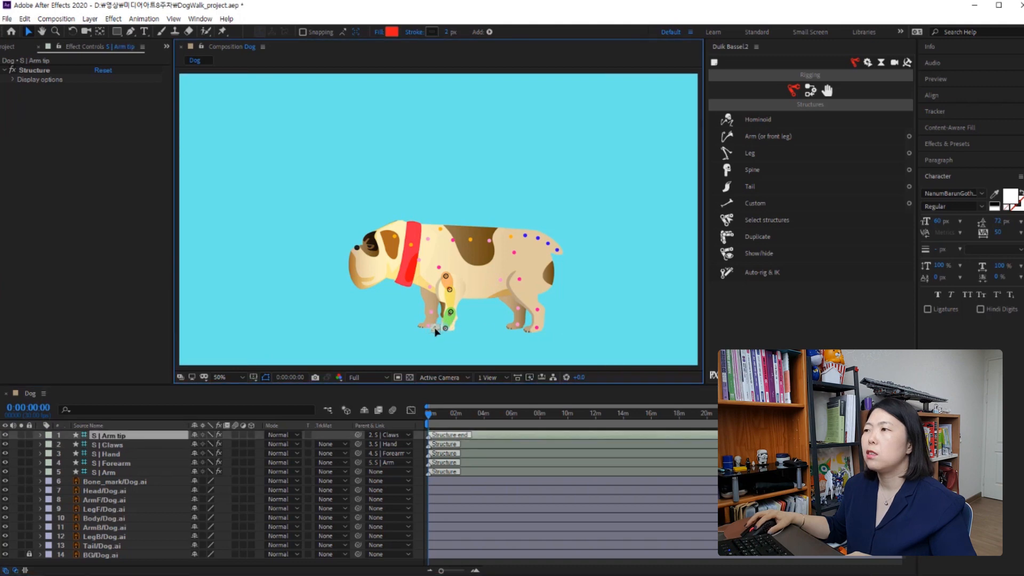
click(556, 310)
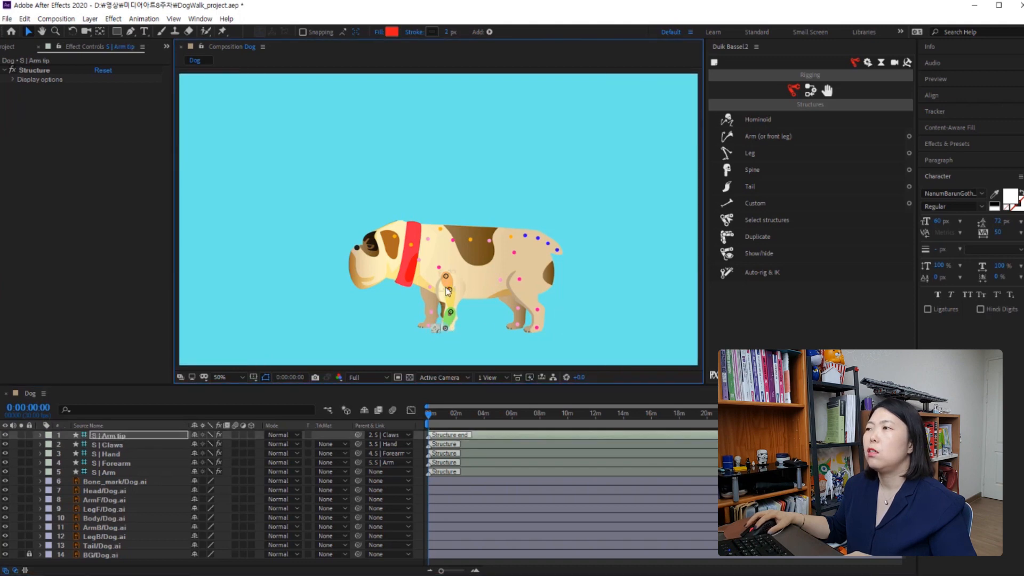
click(449, 319)
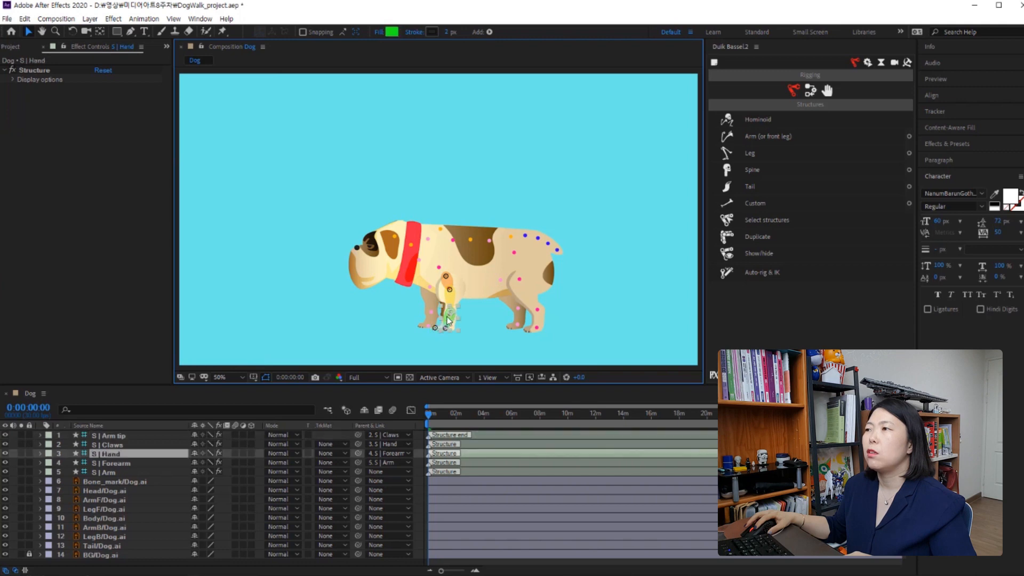
click(475, 317)
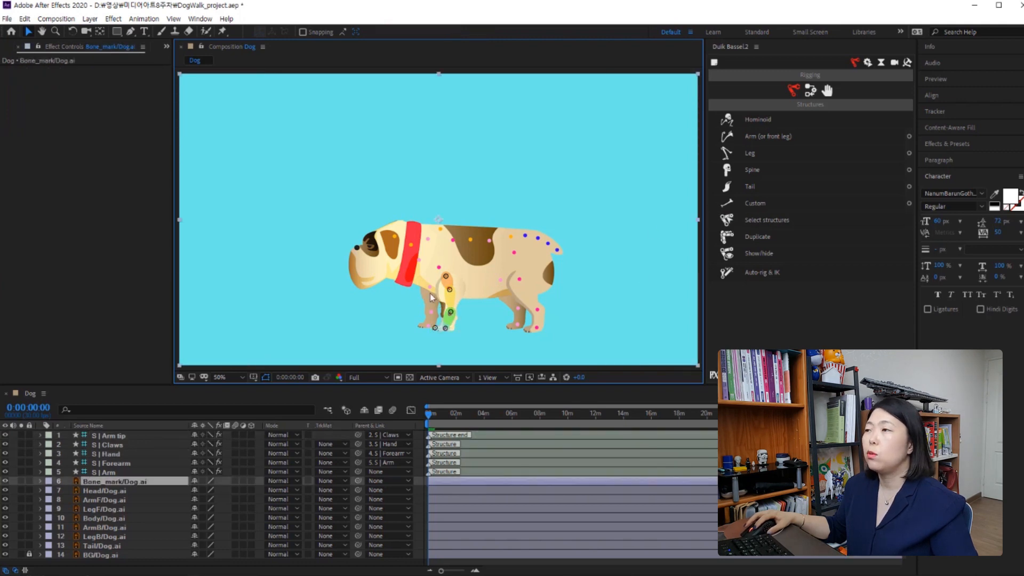
Add a second arm structure, move it onto the dog's far front leg and hide the Body/Dog.ai layer.
click(836, 140)
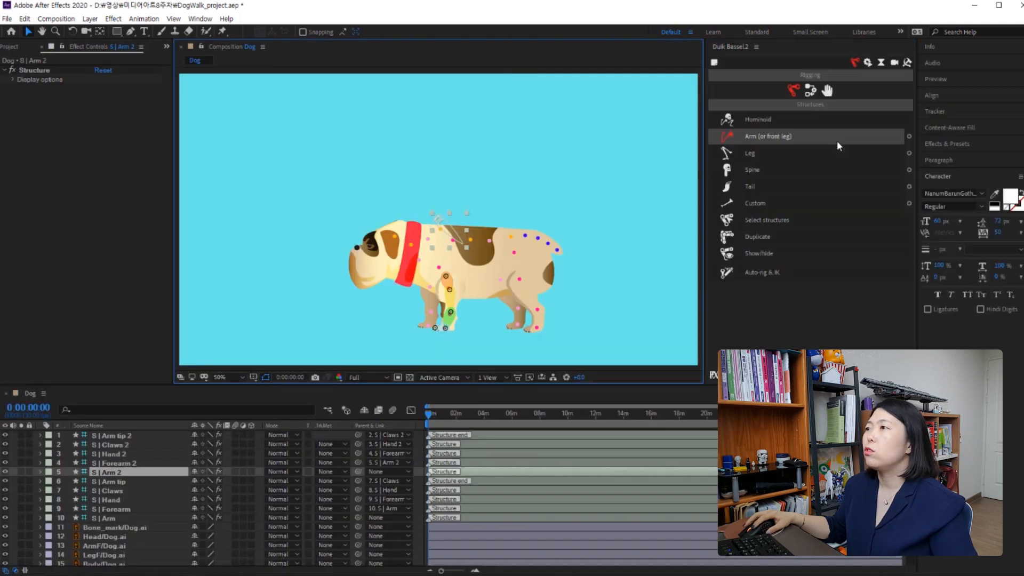
drag(444, 231, 436, 286)
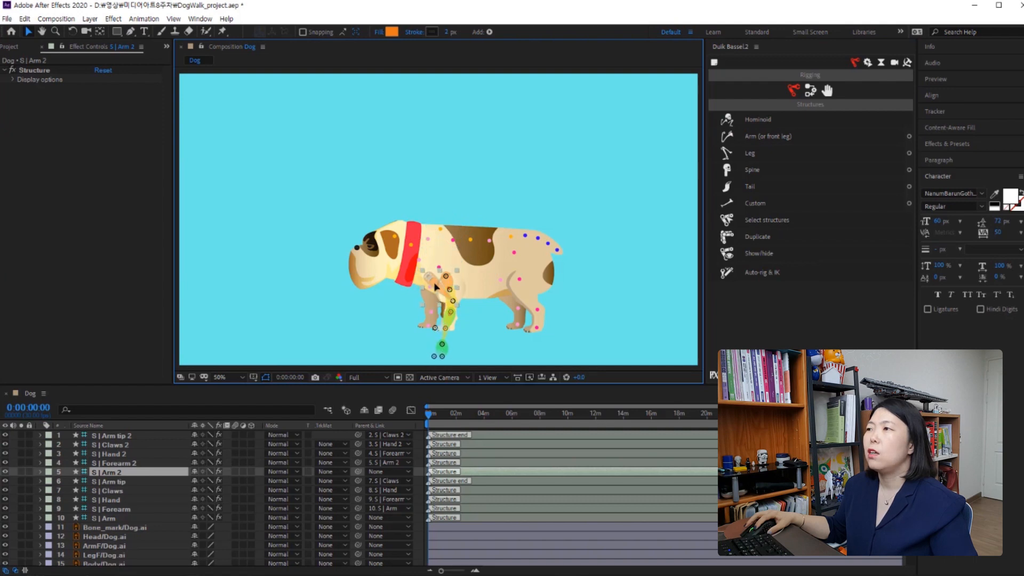
scroll(133, 548, down, 2)
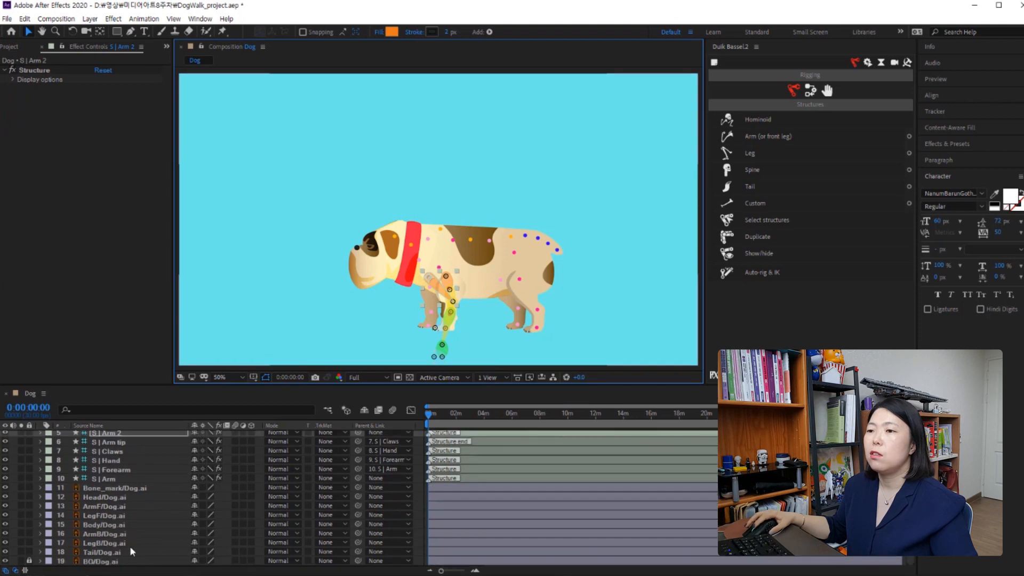
click(7, 525)
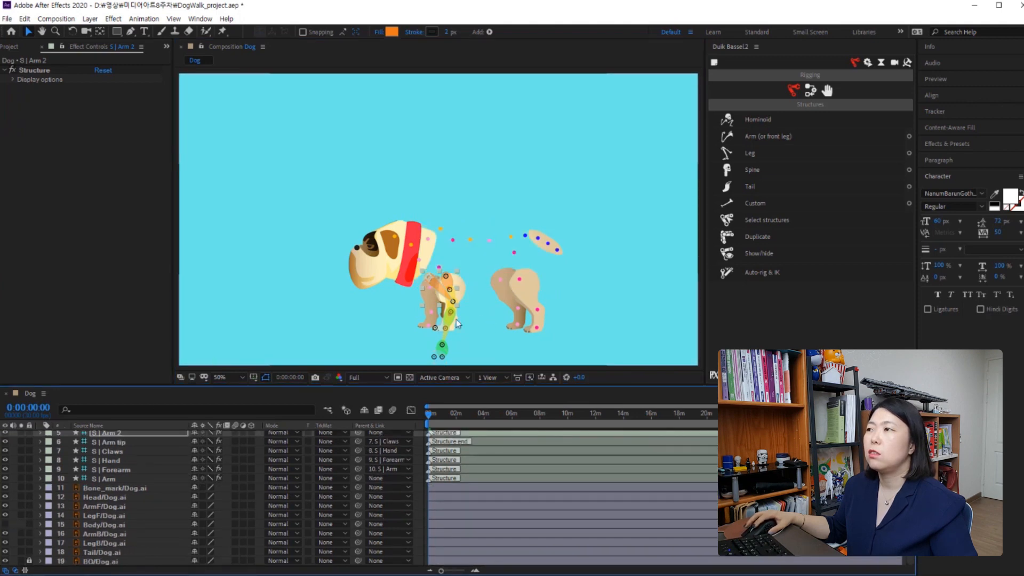
Align the Forearm 2 and Hand 2 joints with the middle and lower markers of the far front leg.
drag(445, 320, 426, 310)
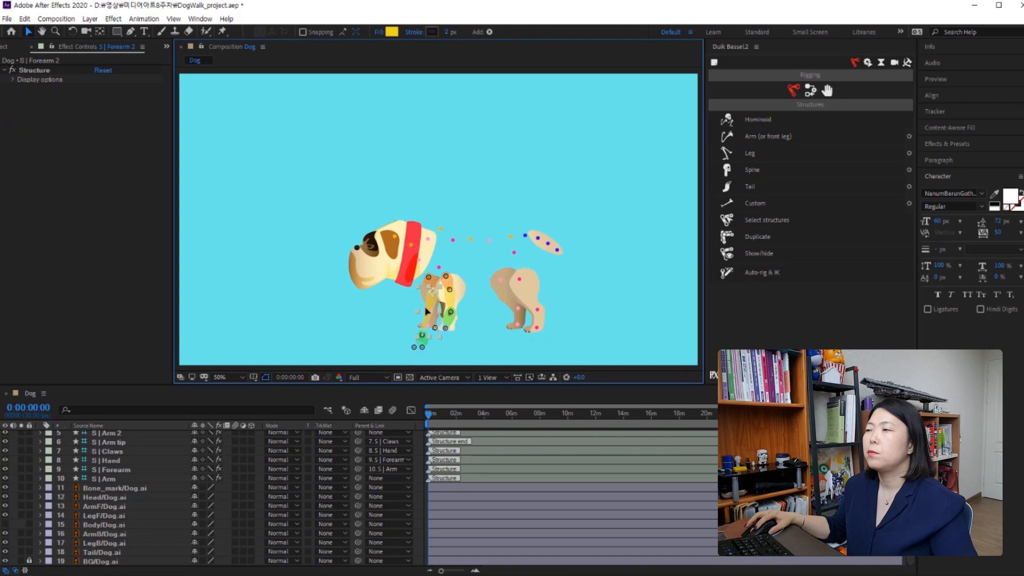
click(419, 342)
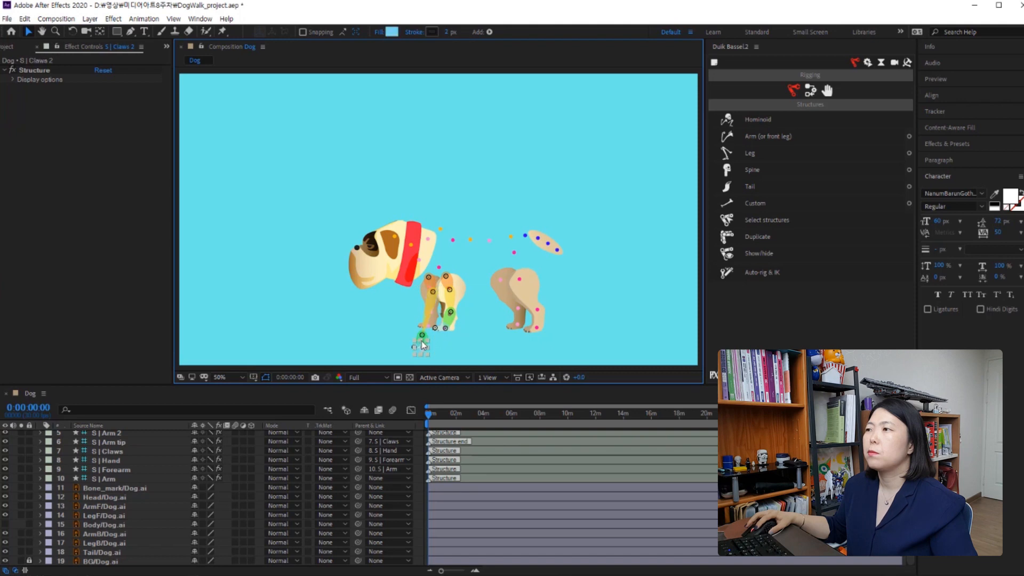
scroll(120, 475, up, 3)
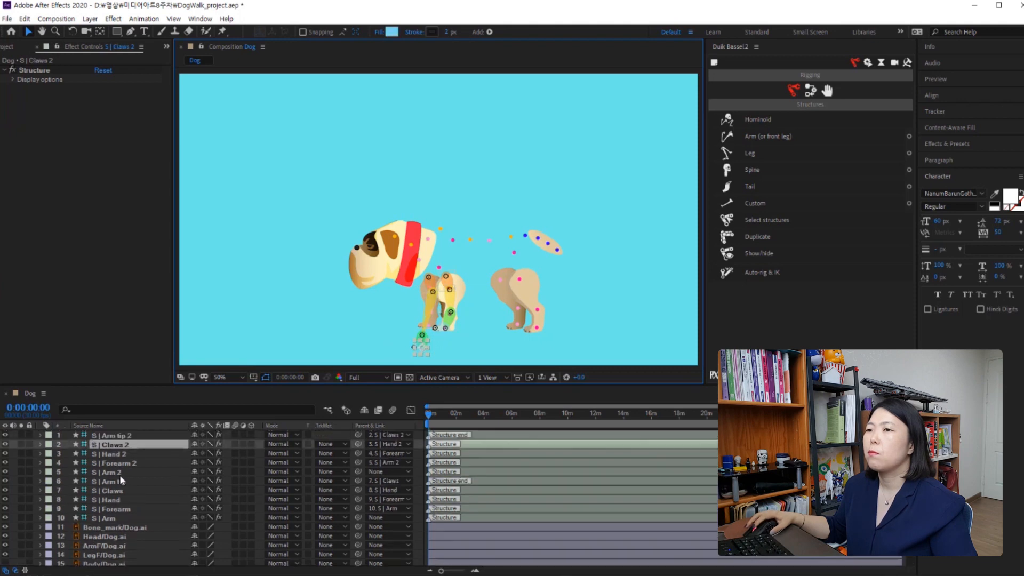
click(112, 453)
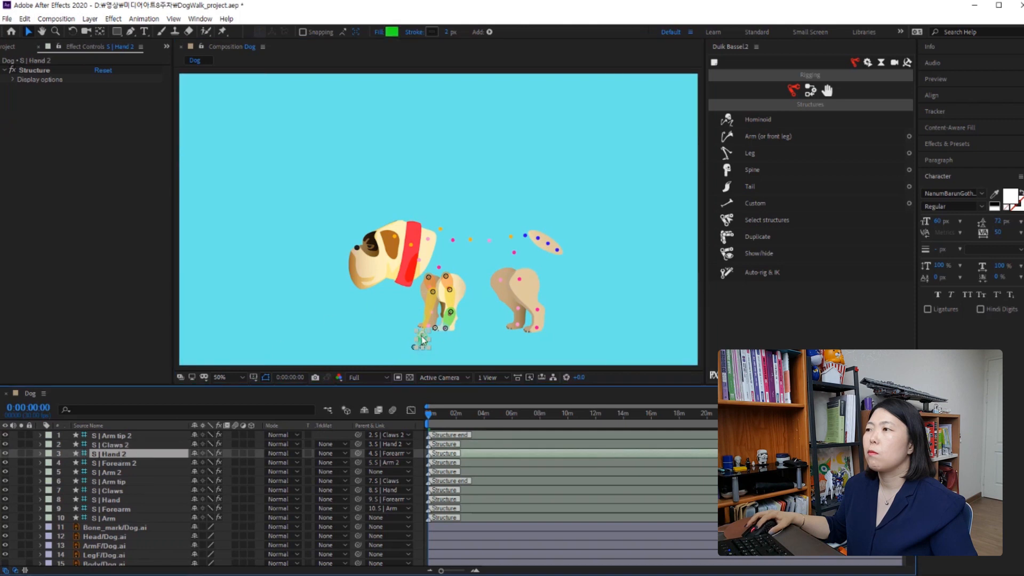
drag(422, 338, 434, 316)
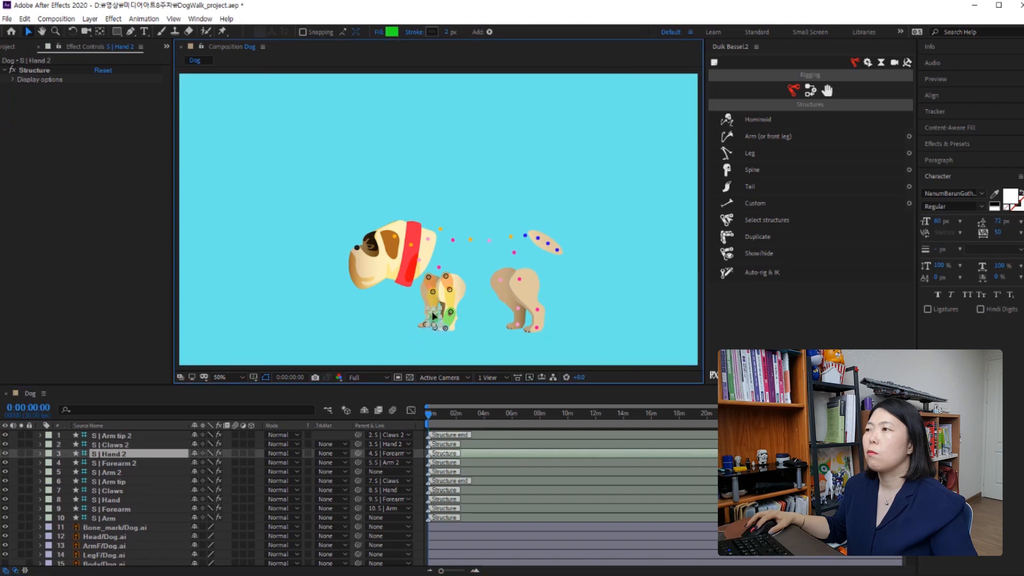
Place the Claws 2 joint on the far front leg's paw marker and the Arm tip 2 joint at the front of that paw.
click(134, 471)
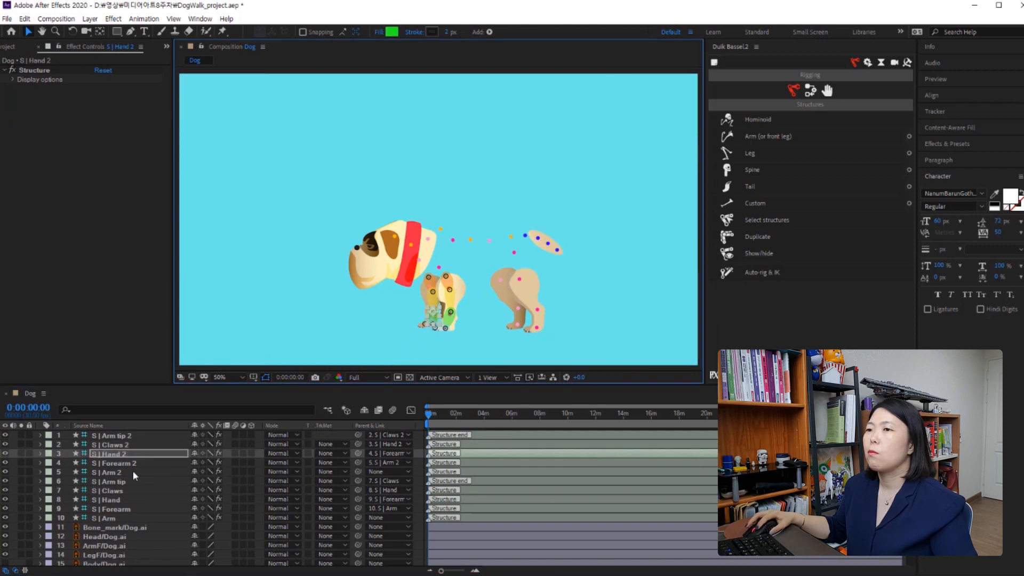
click(127, 444)
click(429, 323)
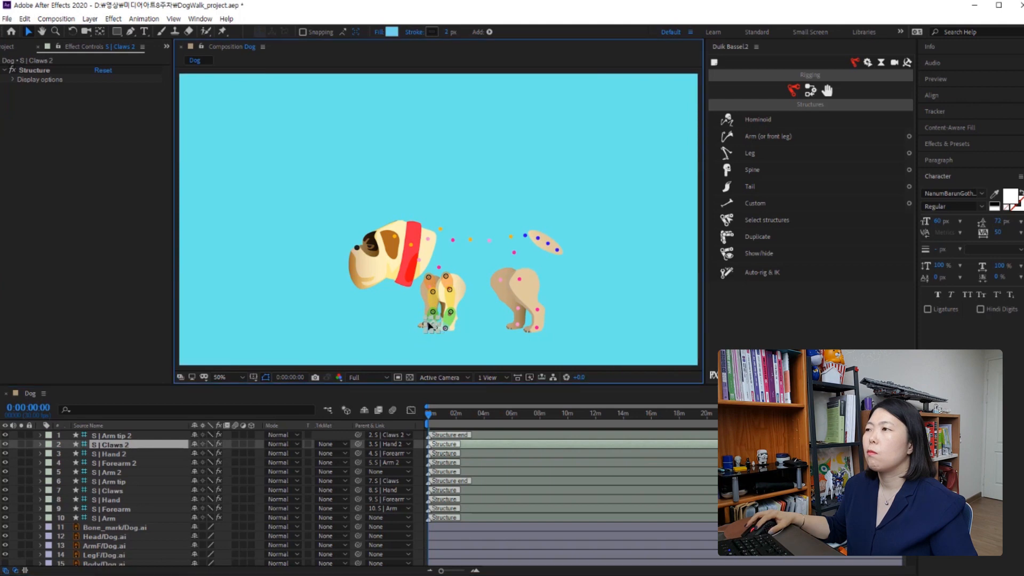
drag(430, 323, 430, 322)
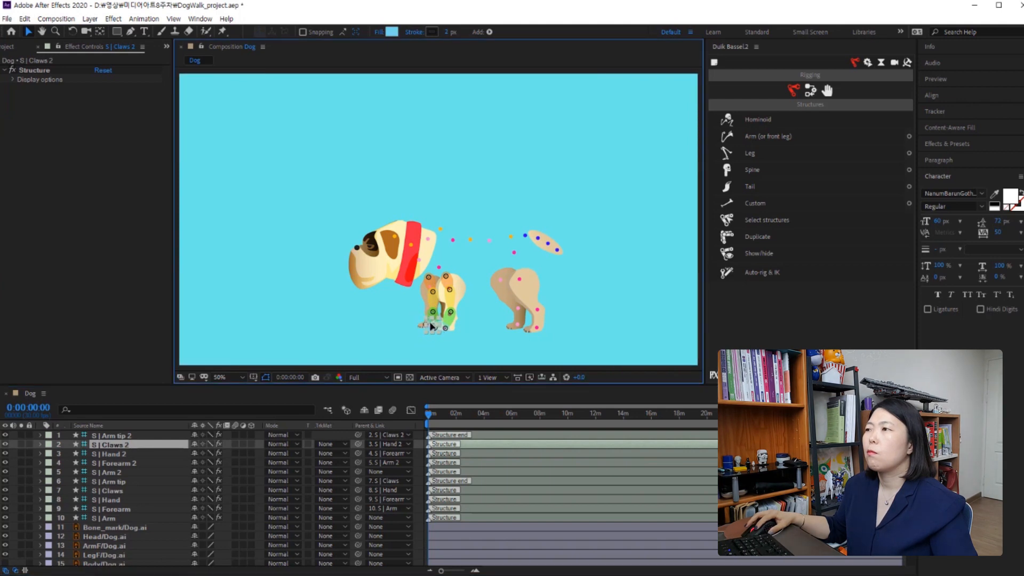
key(Return)
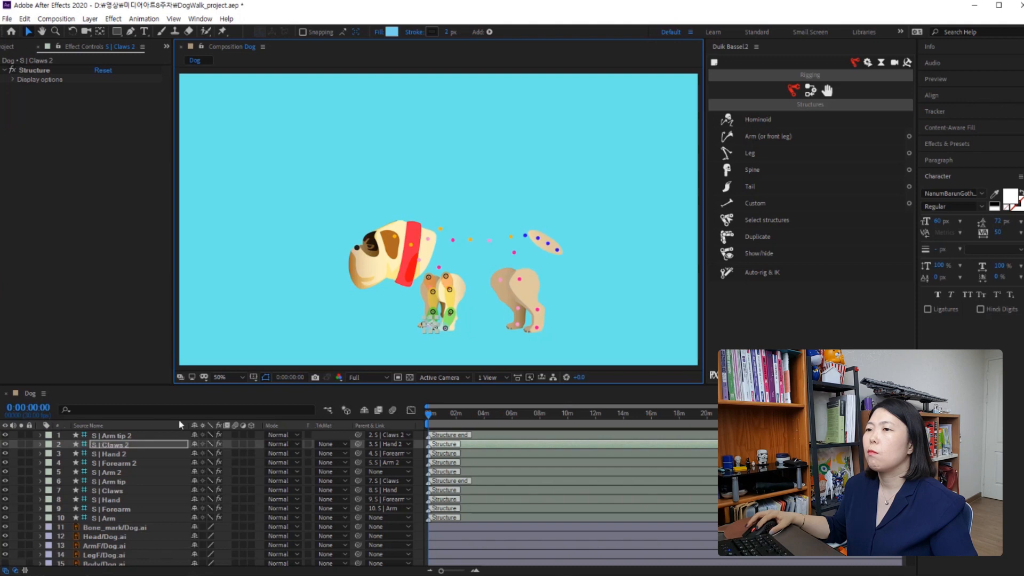
click(110, 436)
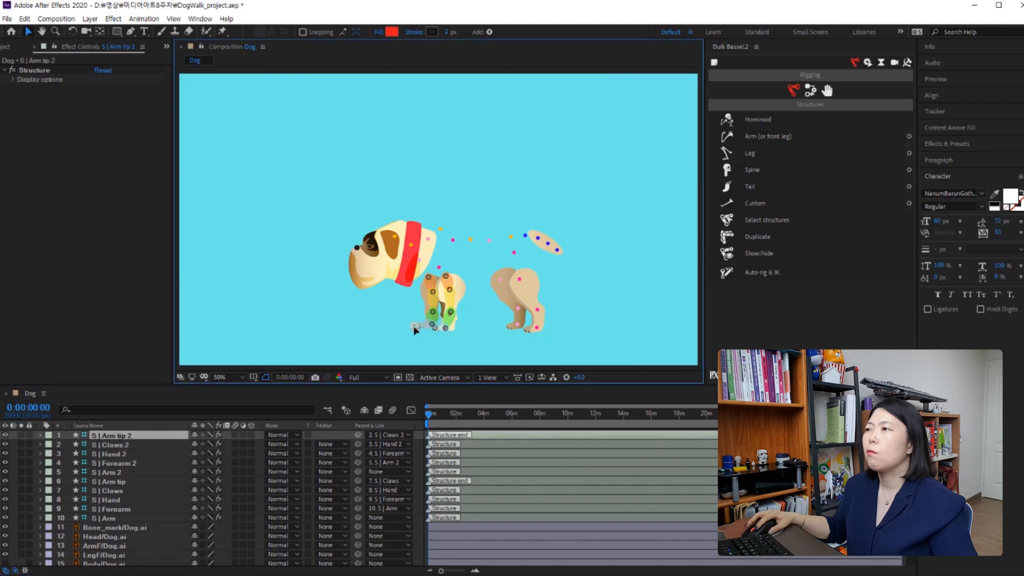
key(Return)
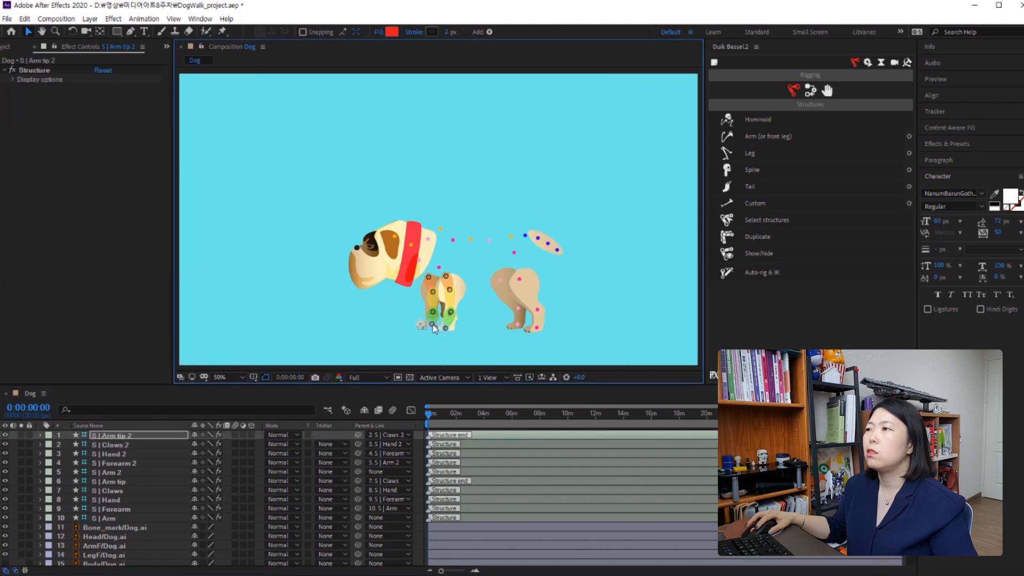
click(435, 328)
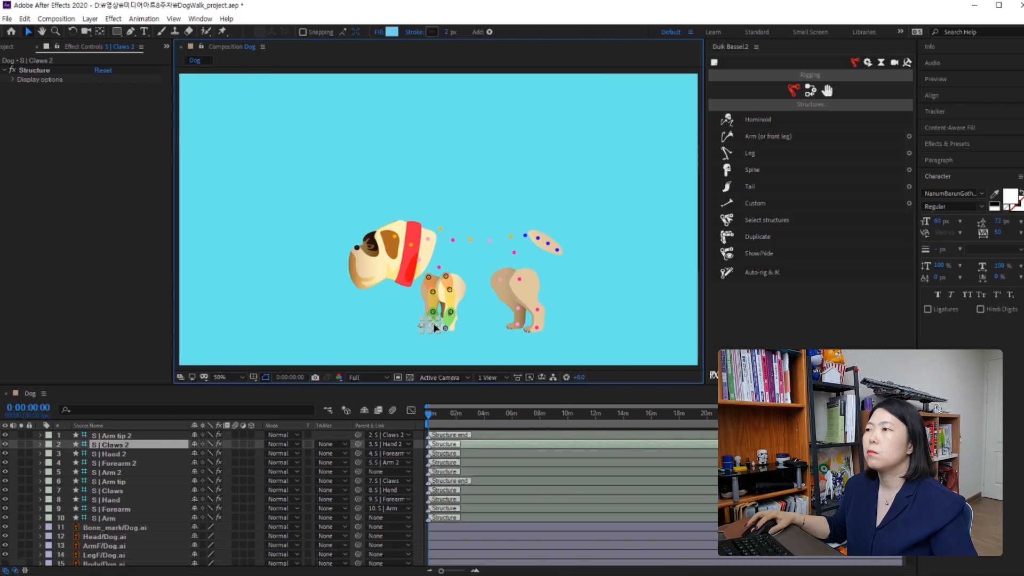
click(122, 436)
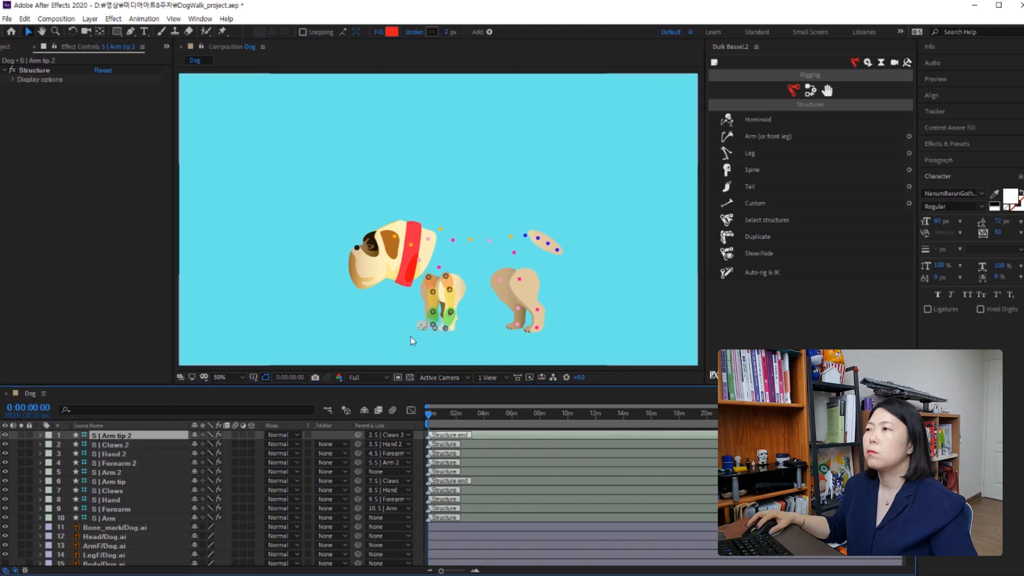
click(420, 329)
click(518, 347)
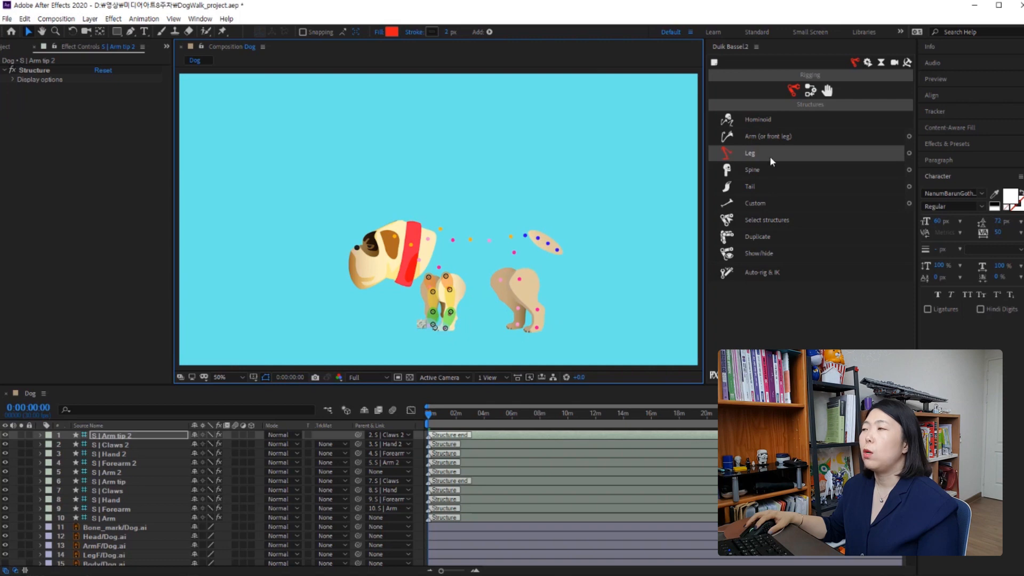
Create a digitigrade leg structure with Thigh, Calf, Foot and Claws bones.
click(908, 152)
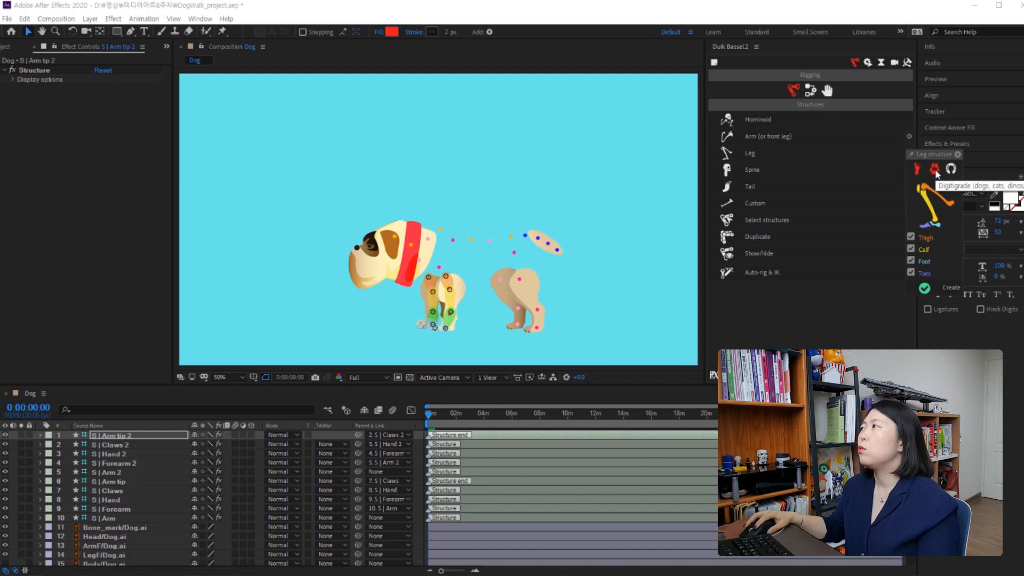
click(936, 171)
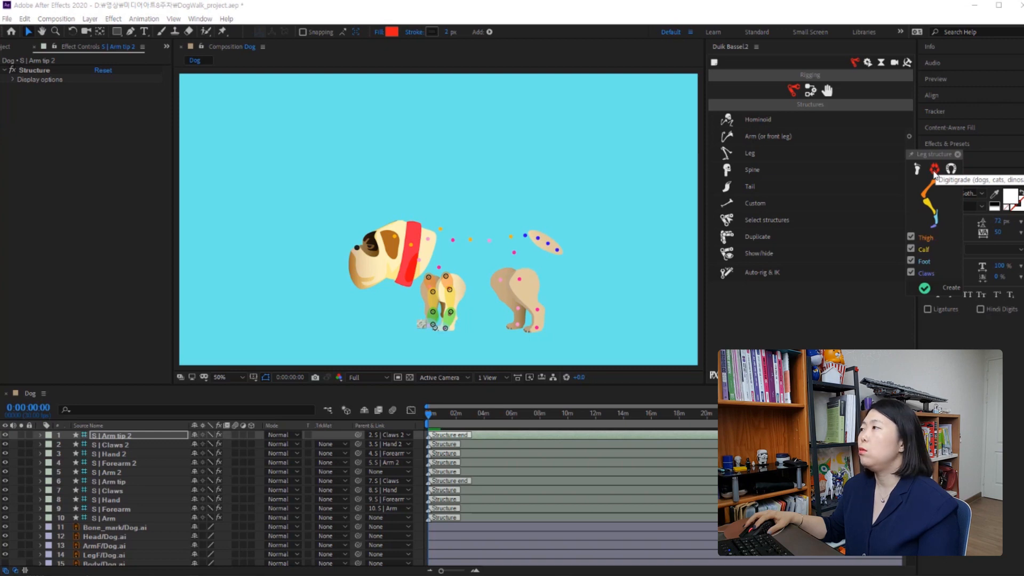
click(942, 287)
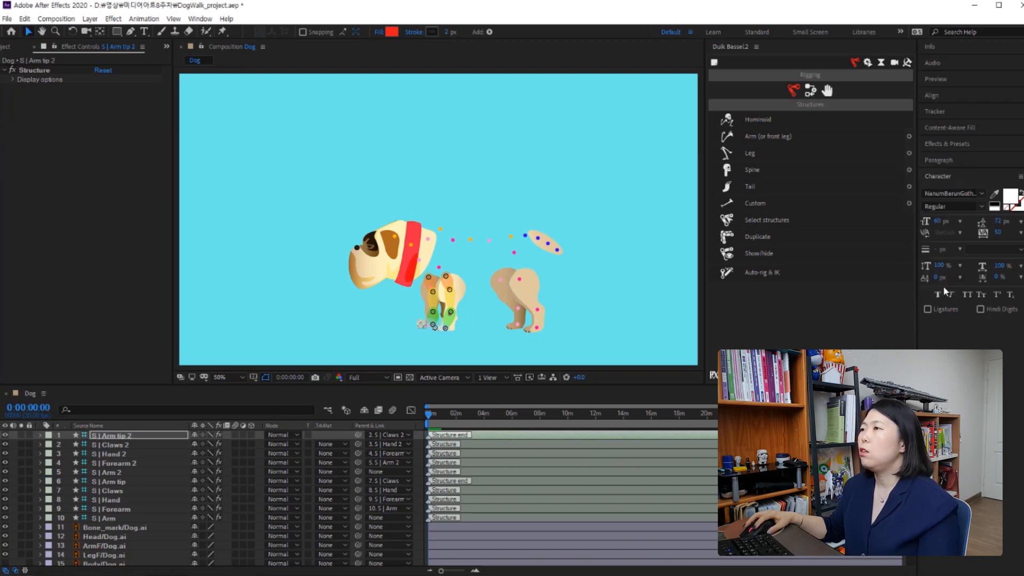
Move the leg structure onto the dog's near hind leg and align its Calf and Foot joints with the leg.
drag(405, 338, 507, 290)
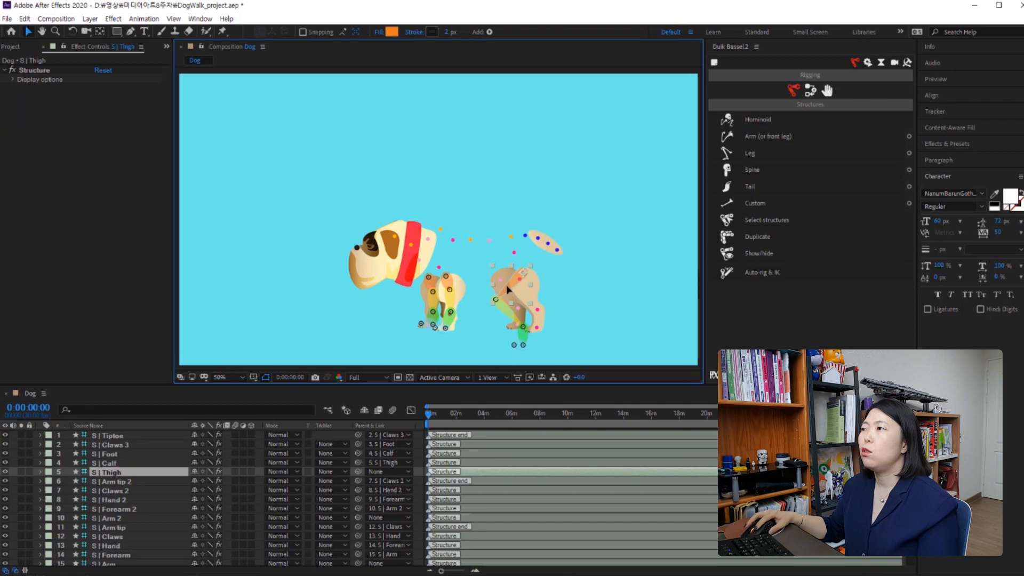
mouse_move(507, 286)
mouse_down()
mouse_move(507, 304)
mouse_move(525, 293)
mouse_up()
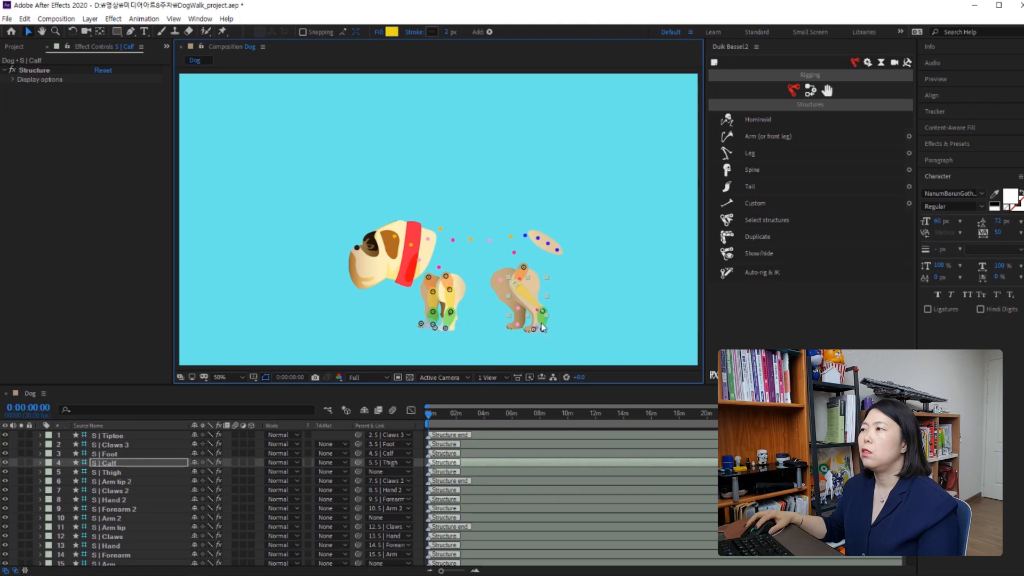
drag(542, 327, 539, 321)
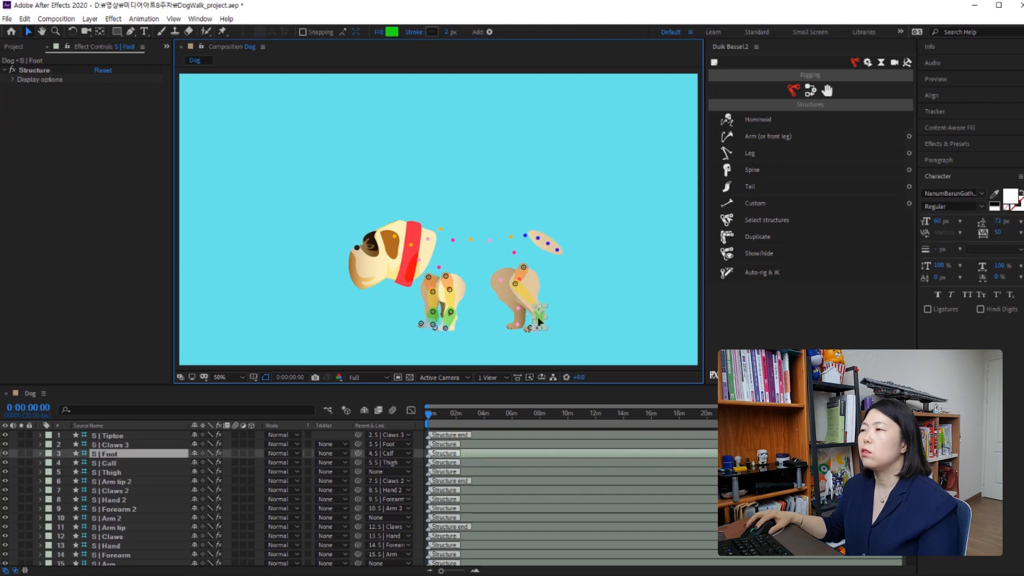
key(Return)
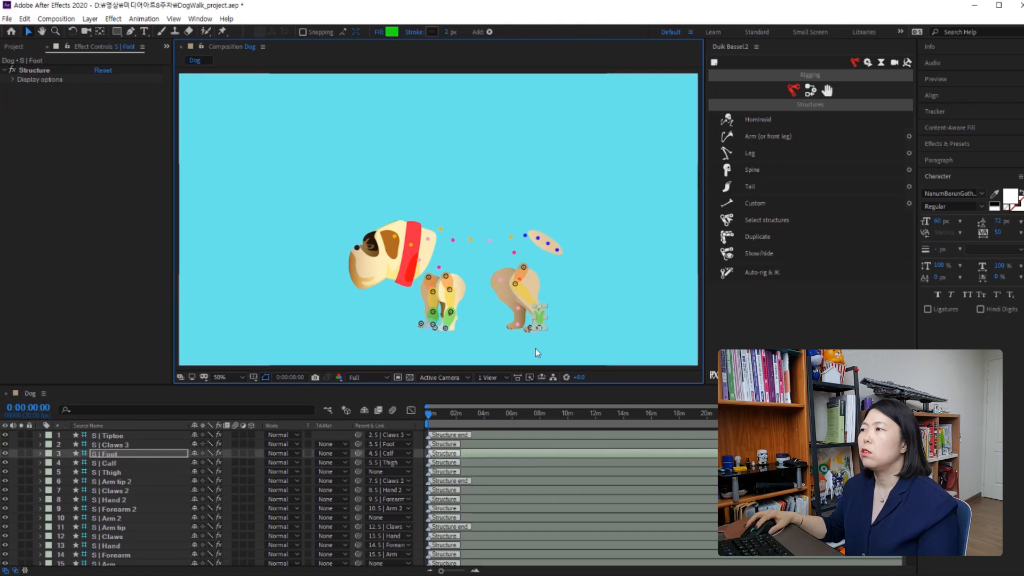
Place the Claws 3 joint on the near hind paw and the Tiptoe joint at the front of that paw.
click(120, 444)
key(Return)
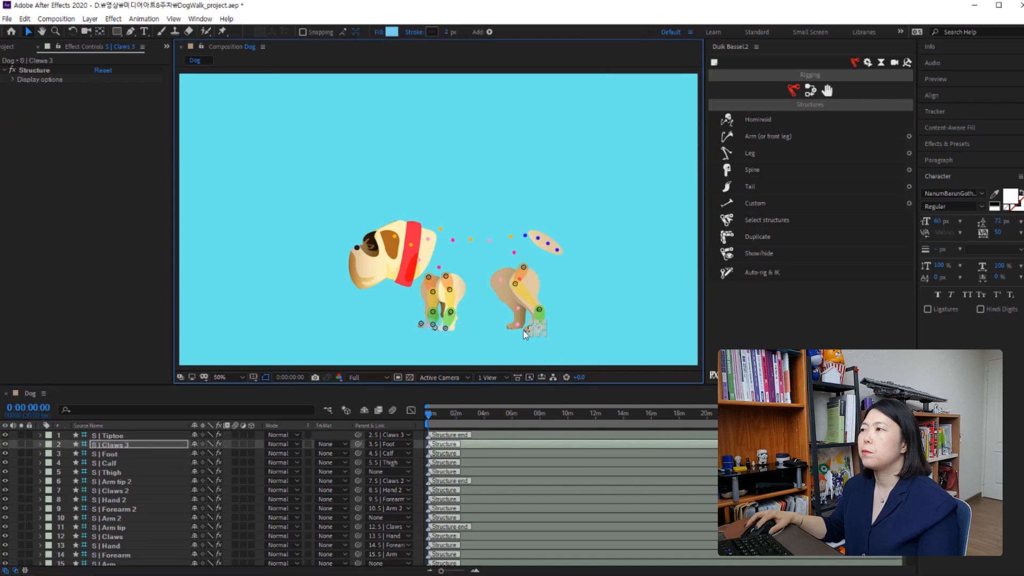
click(123, 437)
click(123, 446)
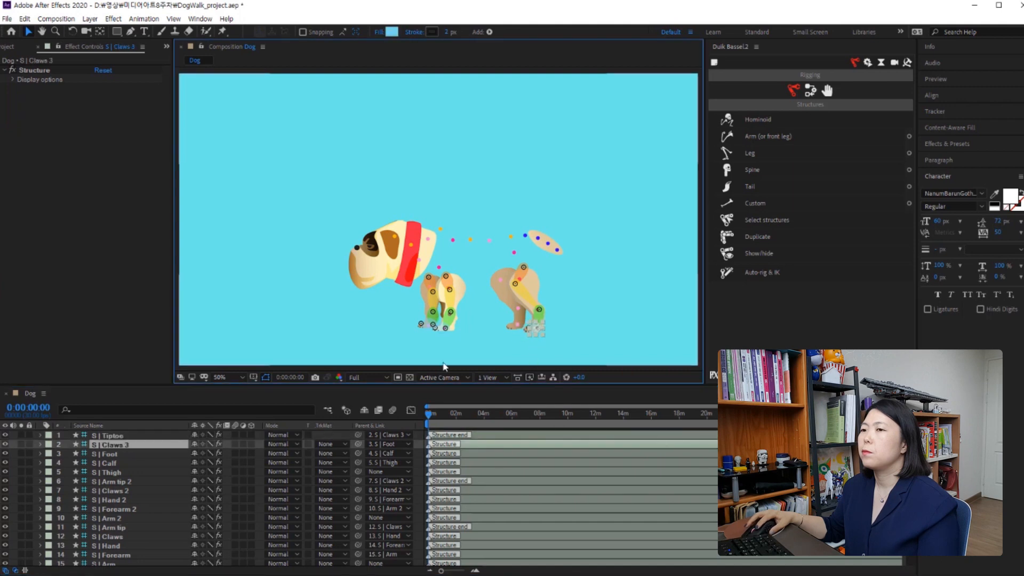
click(162, 435)
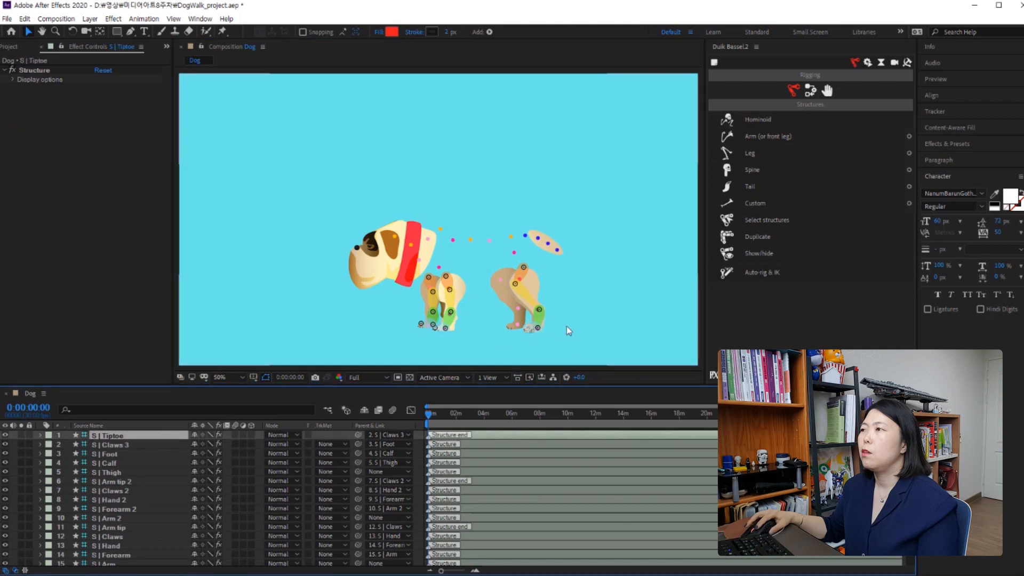
click(524, 329)
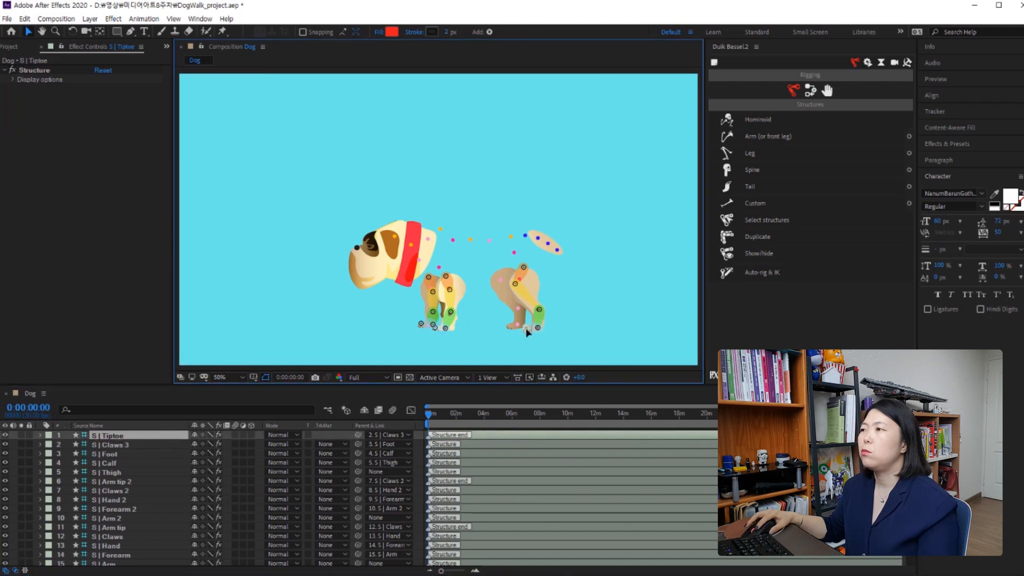
Create a second leg structure and align its Thigh 2, Calf 2 and Foot 2 joints with the far hind leg.
click(808, 154)
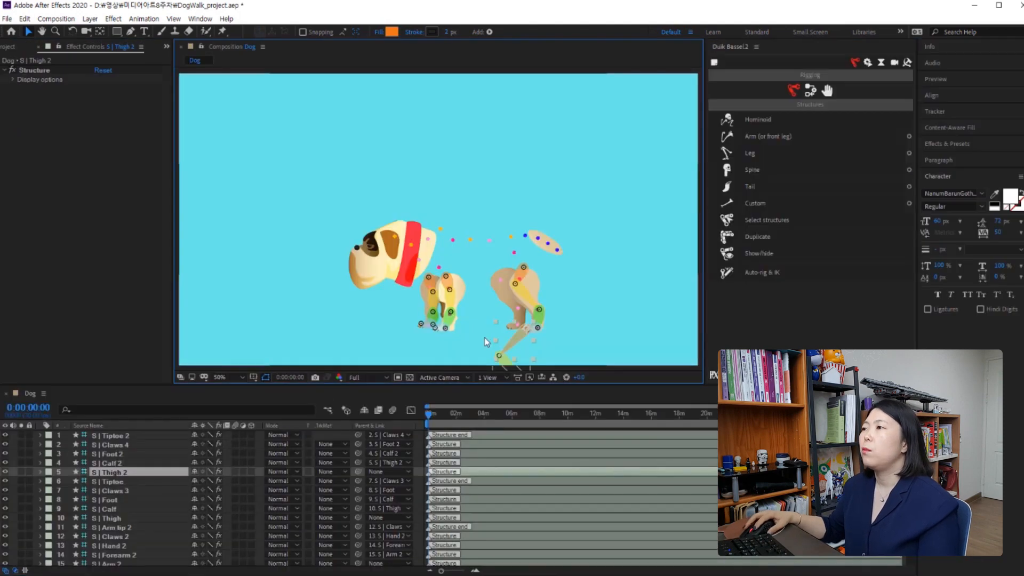
drag(518, 334, 499, 275)
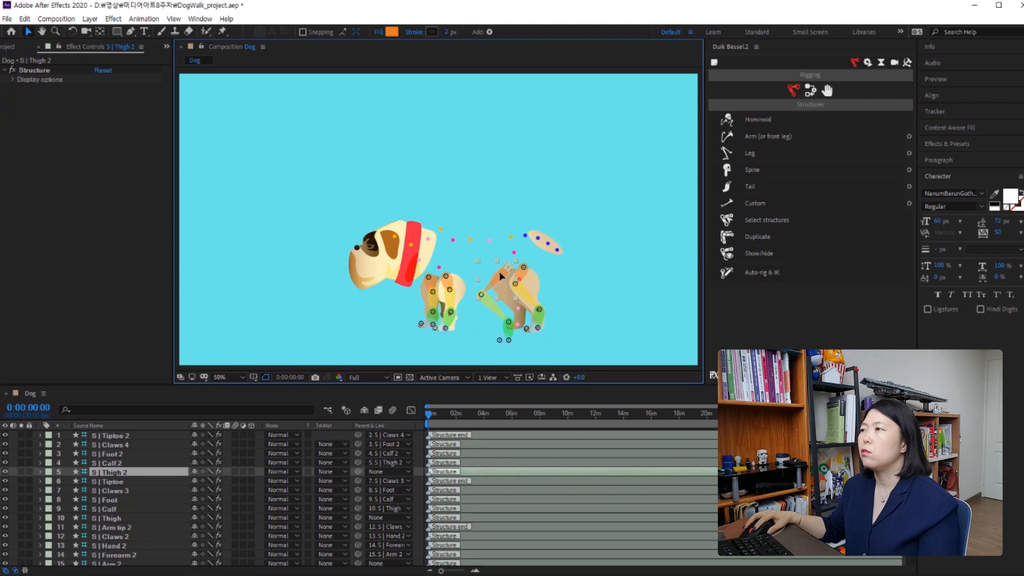
drag(487, 300, 506, 293)
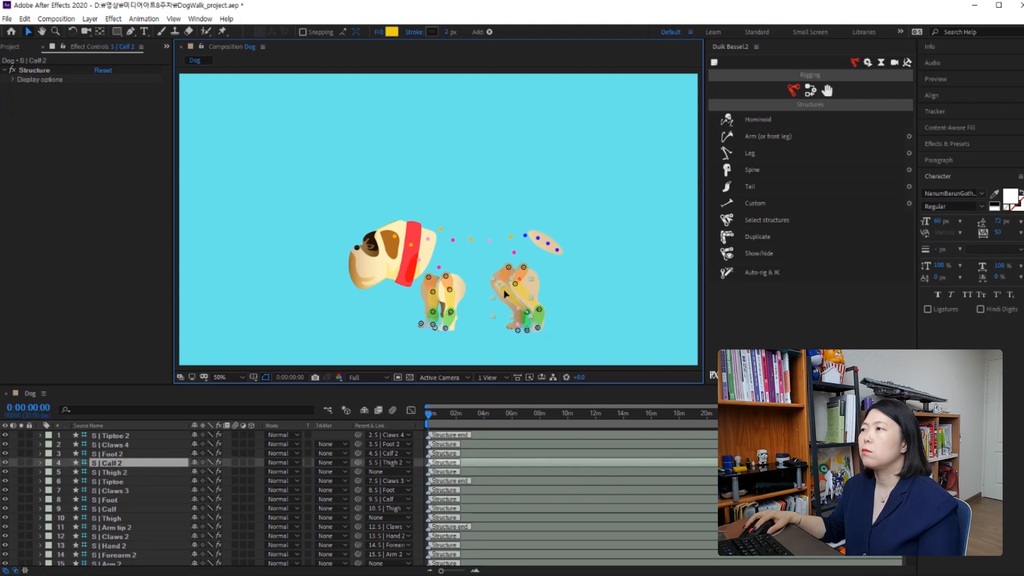
click(523, 315)
click(525, 320)
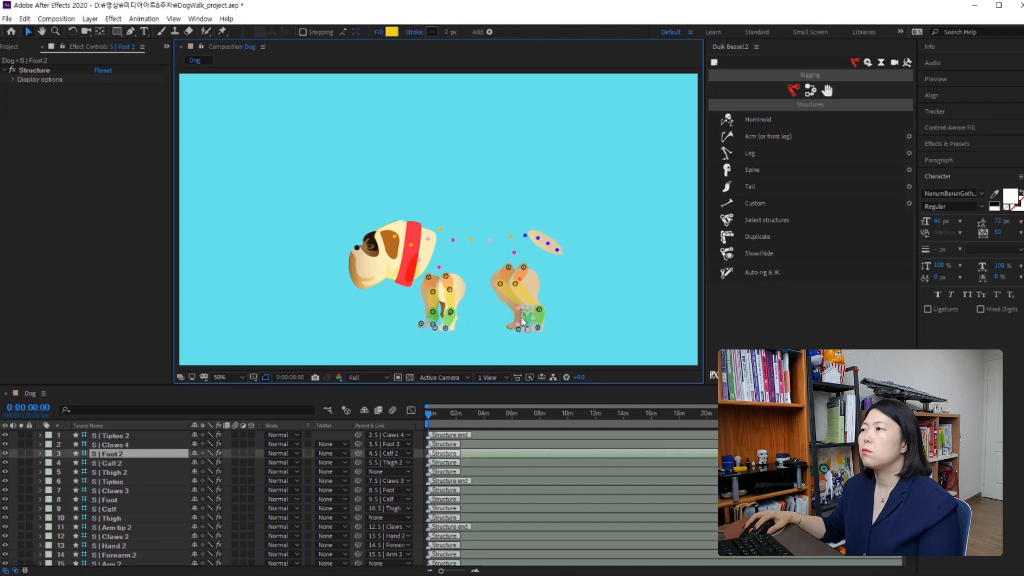
drag(527, 323, 520, 319)
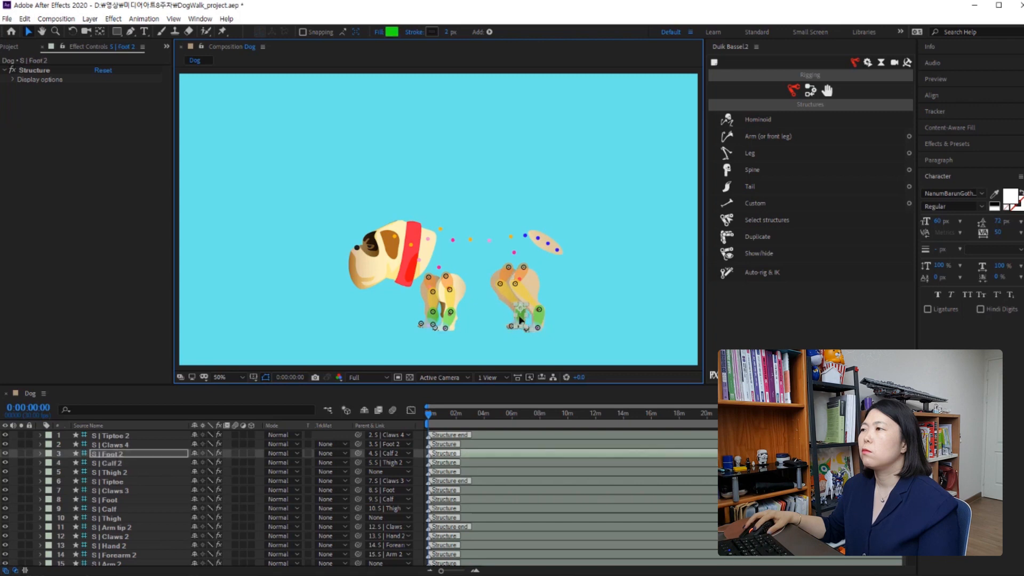
Place the Claws 4 joint on the far hind paw and the Tiptoe 2 joint at the front of that paw.
click(128, 446)
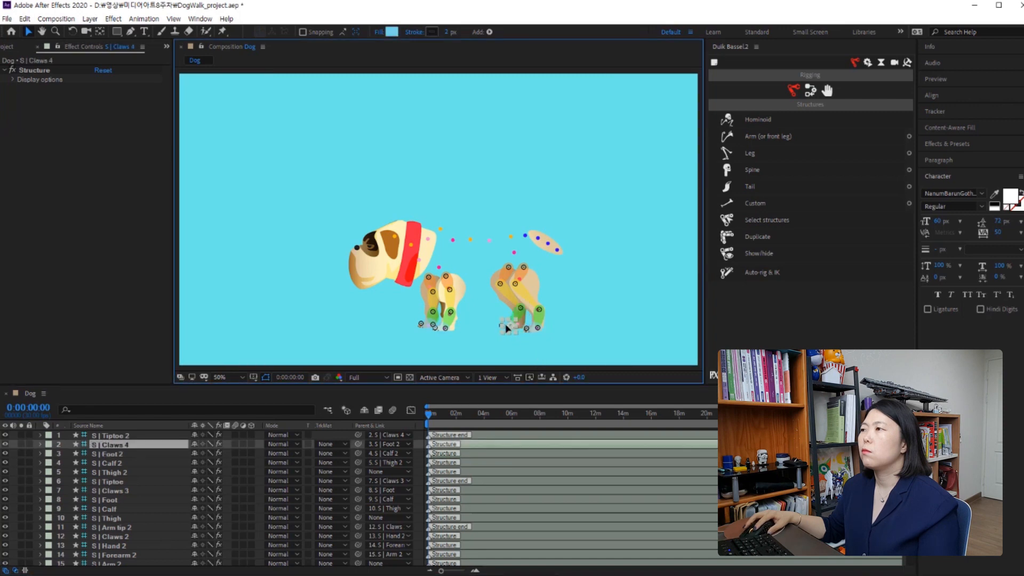
drag(507, 328, 517, 327)
key(Return)
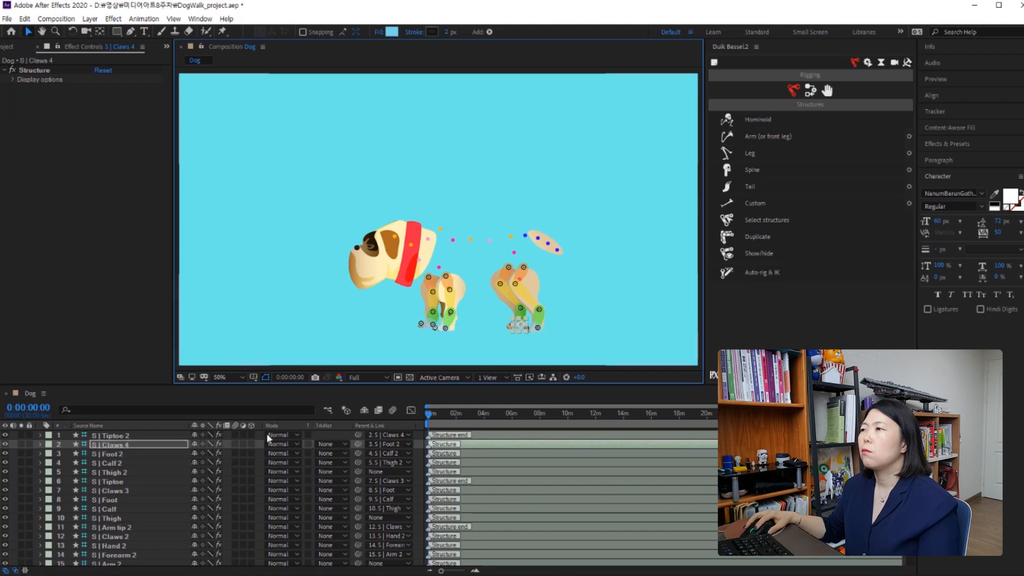
click(131, 435)
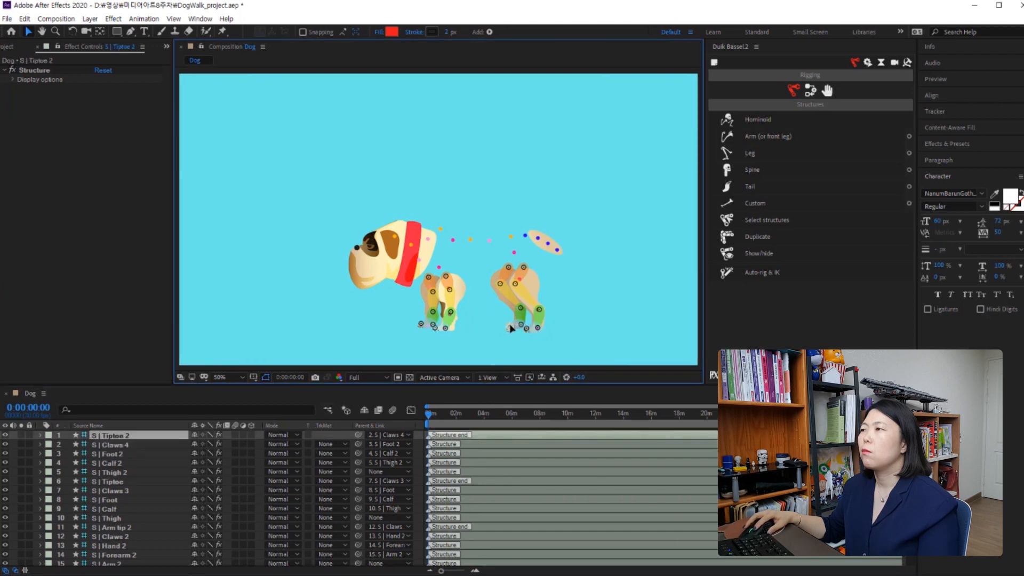
key(Return)
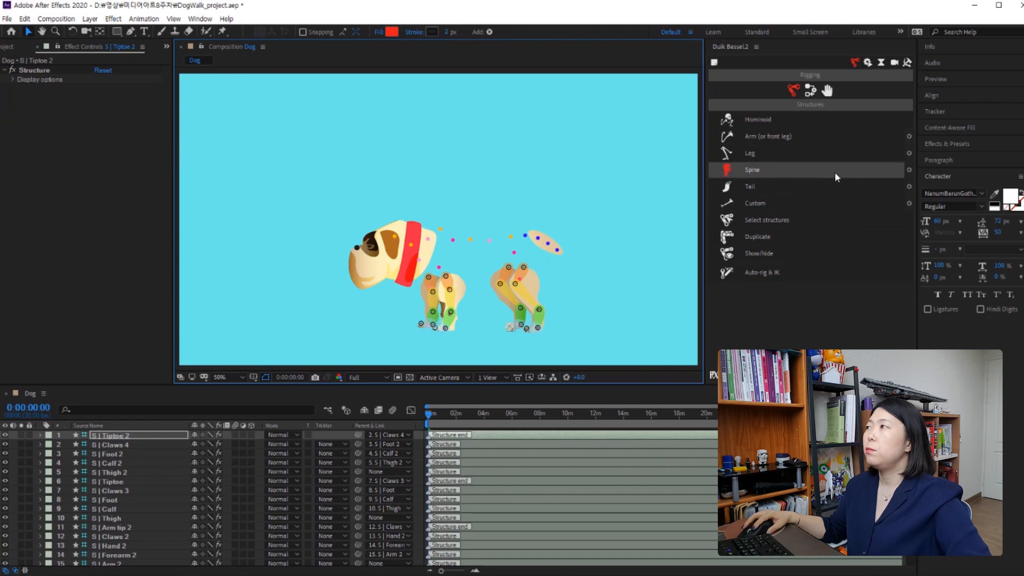
Create a spine structure with a head, one neck layer, two spine layers and hips.
click(908, 169)
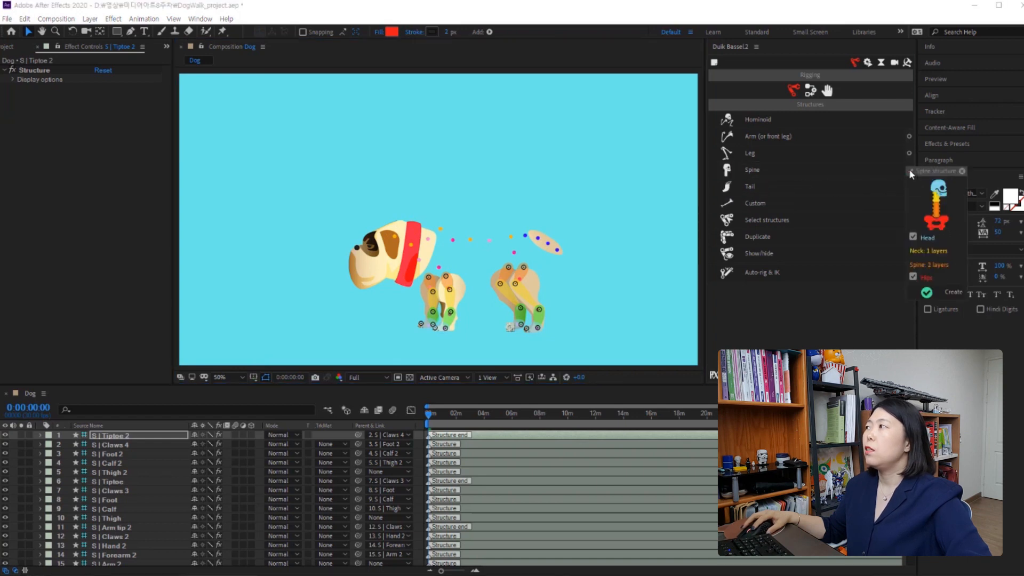
click(953, 292)
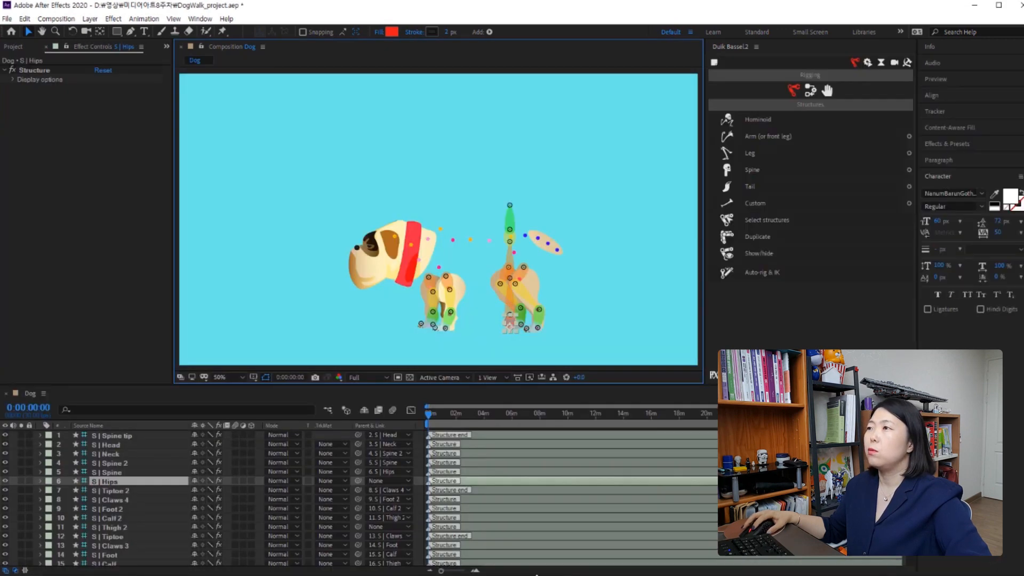
drag(510, 307, 493, 181)
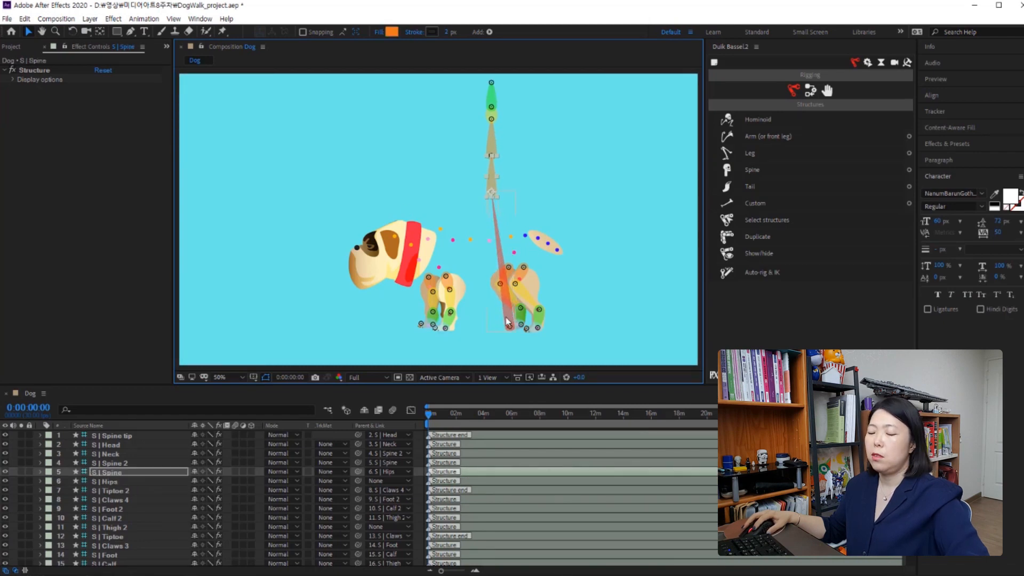
key(ctrl+z)
click(508, 327)
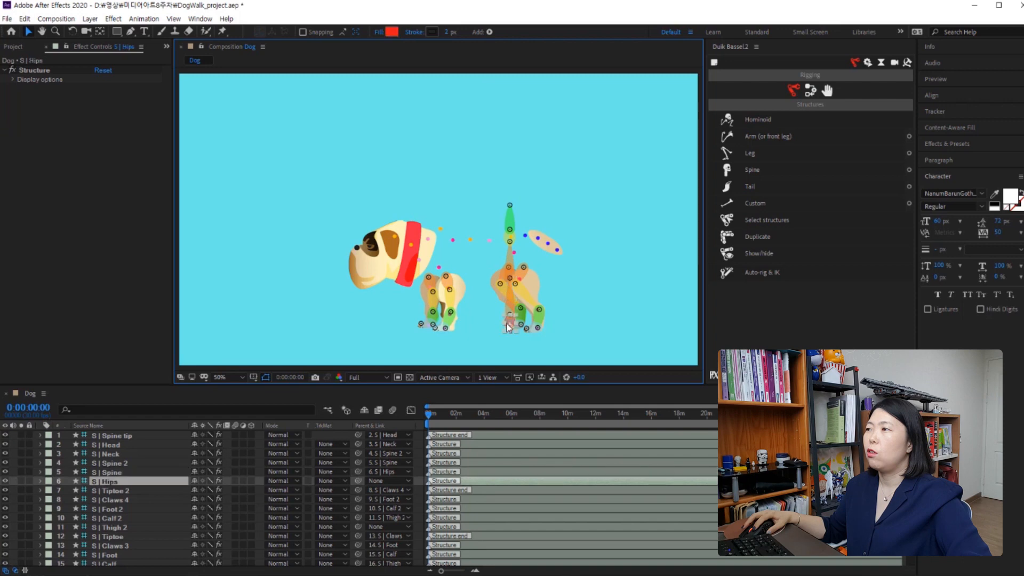
click(479, 299)
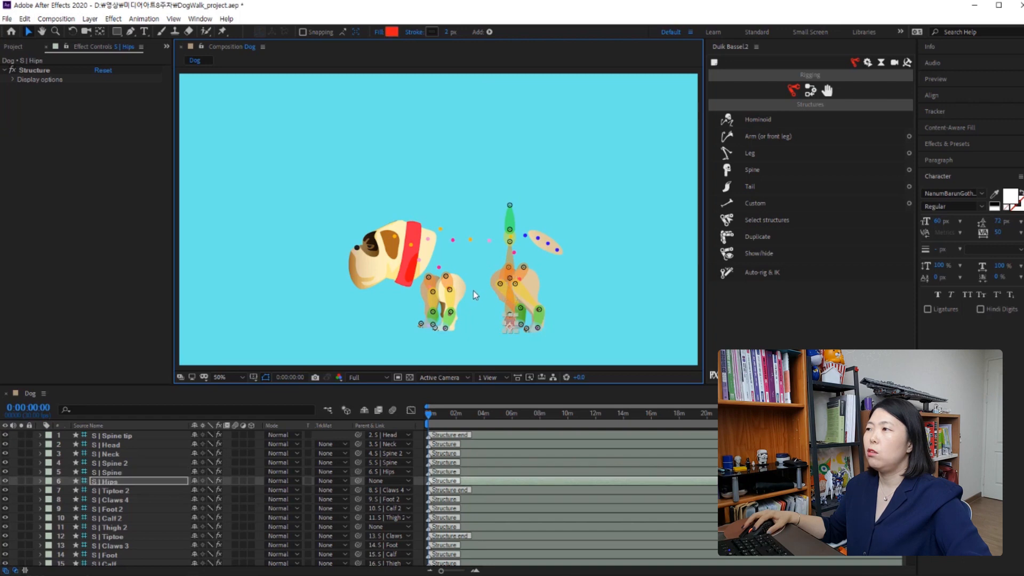
Move the spine structure to the dog's back, with Hips near the tail base and Spine and Spine 2 along the back.
click(122, 475)
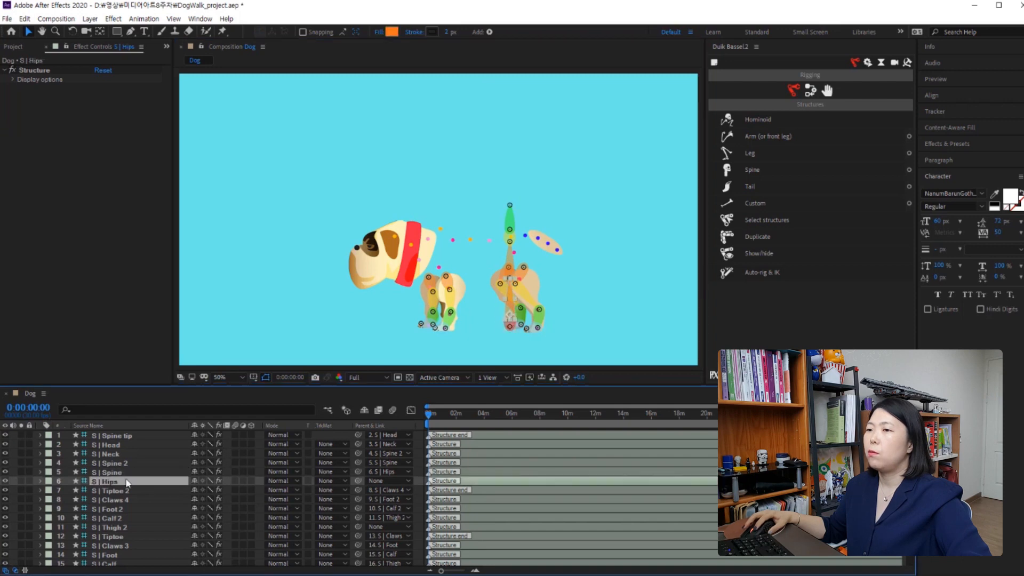
drag(510, 323, 430, 250)
click(480, 205)
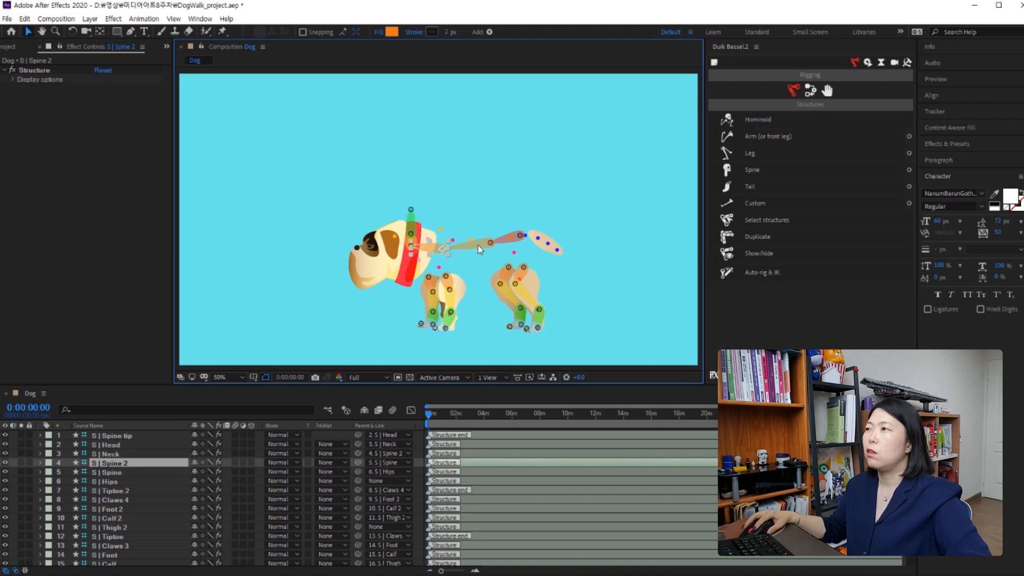
drag(505, 239, 439, 250)
click(434, 252)
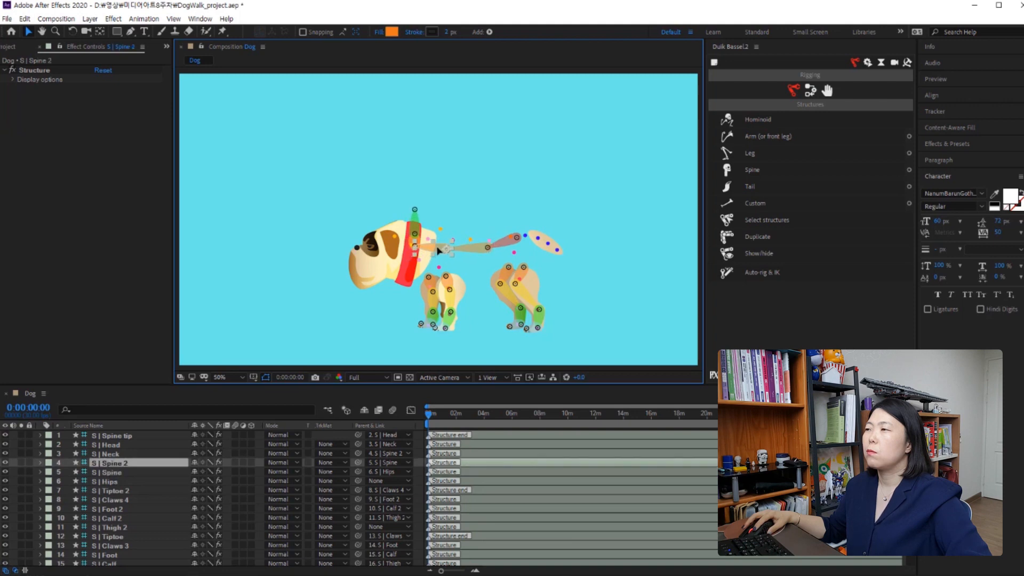
click(414, 226)
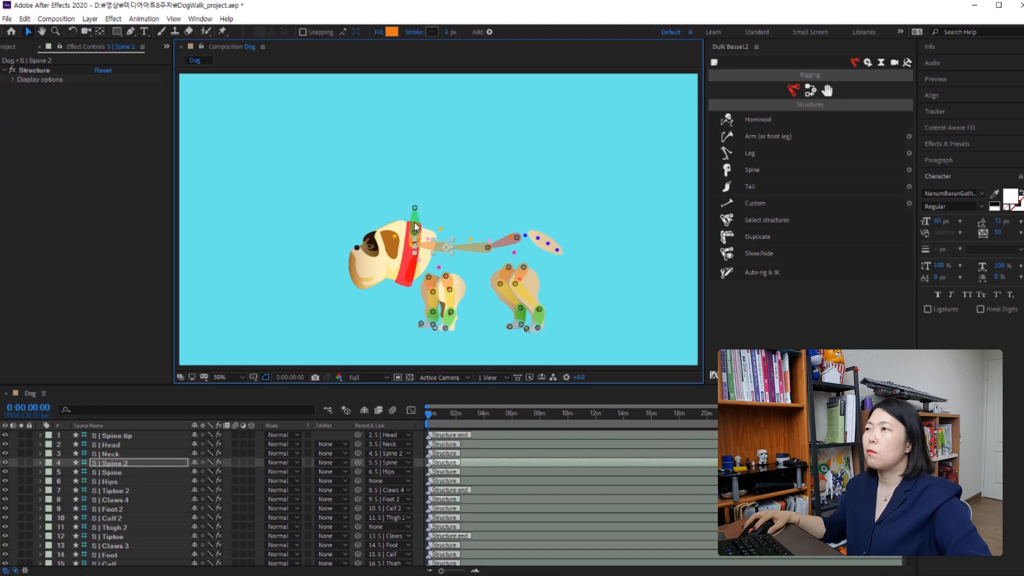
Move the Head joint onto the dog's head and the Spine tip joint to its nose.
click(114, 455)
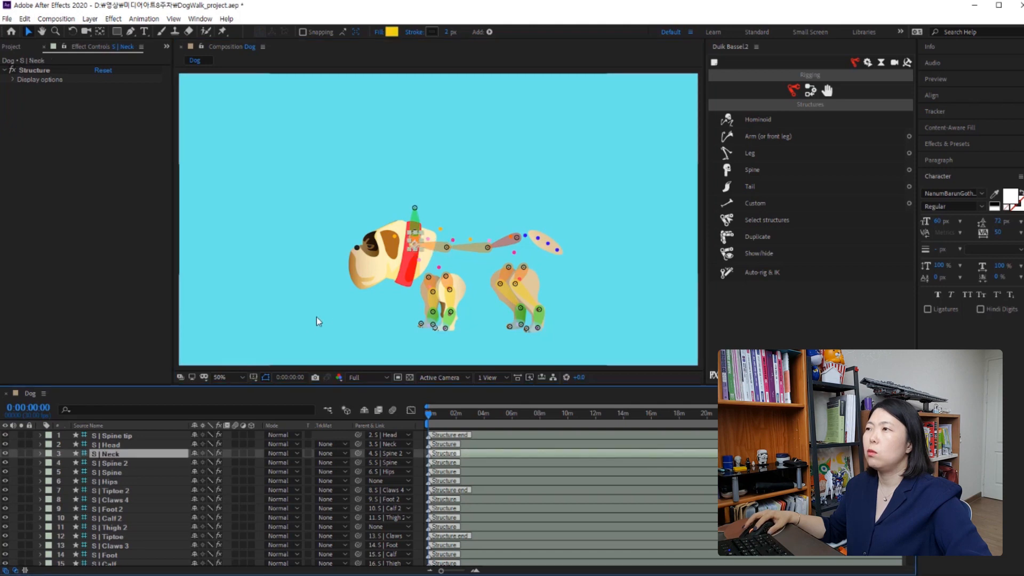
click(114, 445)
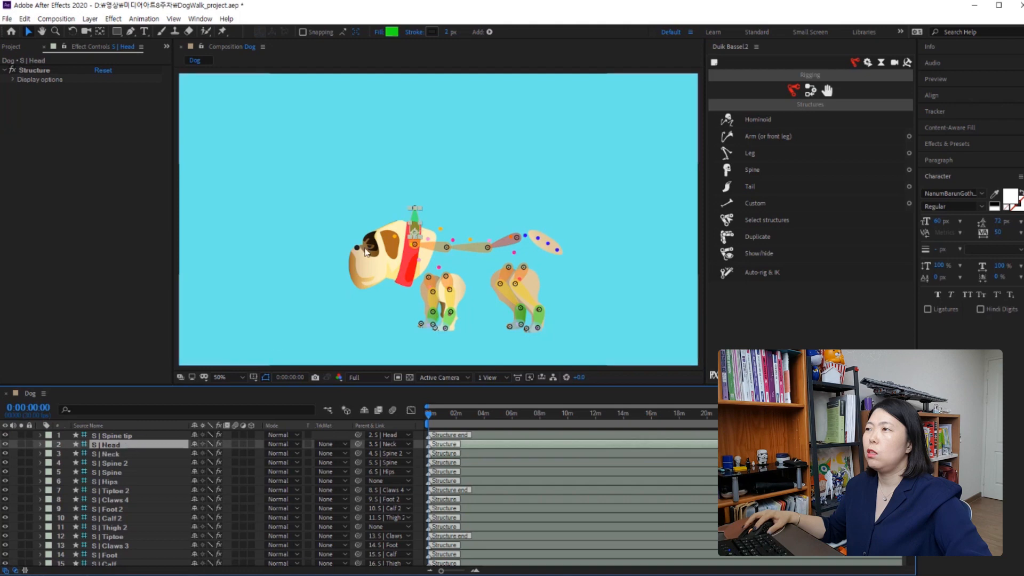
click(379, 230)
drag(379, 231, 395, 226)
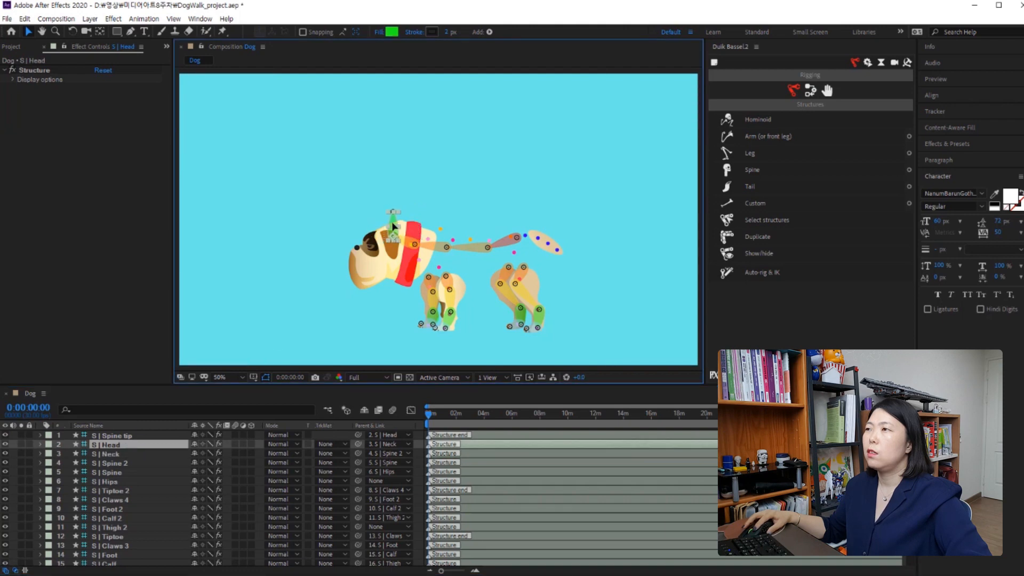
click(119, 436)
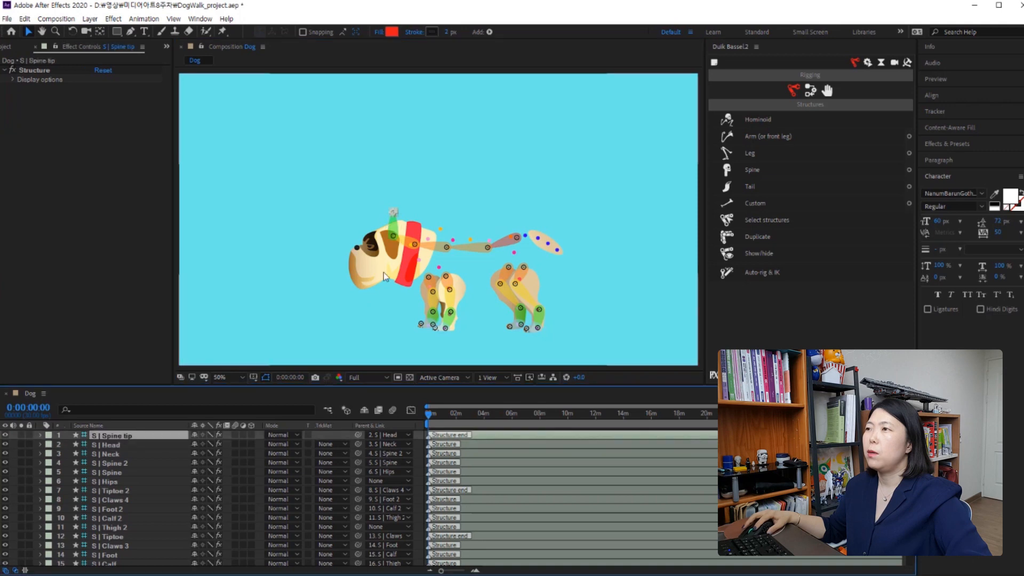
drag(394, 212, 415, 254)
Fine-tune the Neck, Head and Spine 2 joints along the dog's collar, head and shoulder.
click(415, 249)
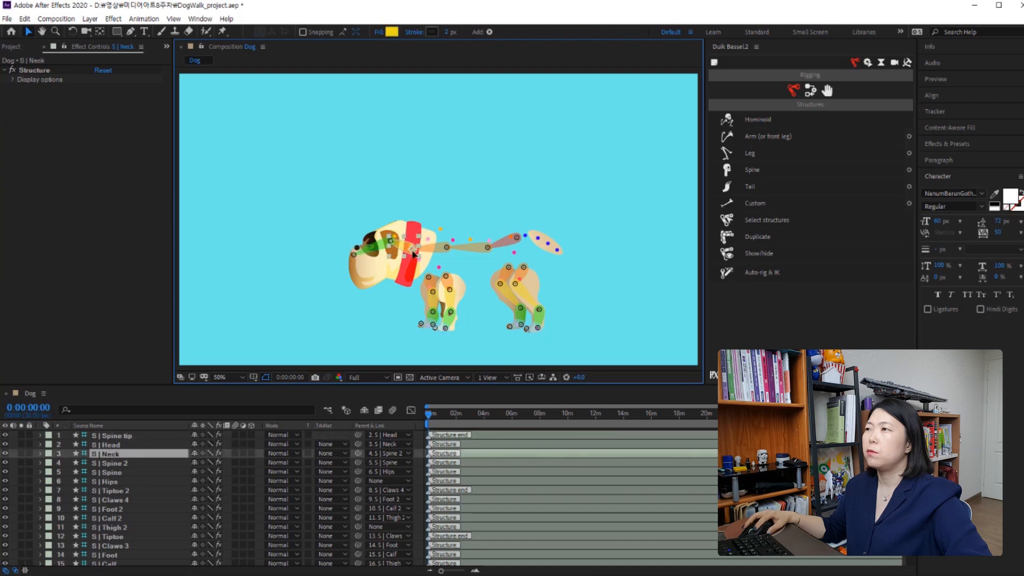
click(389, 239)
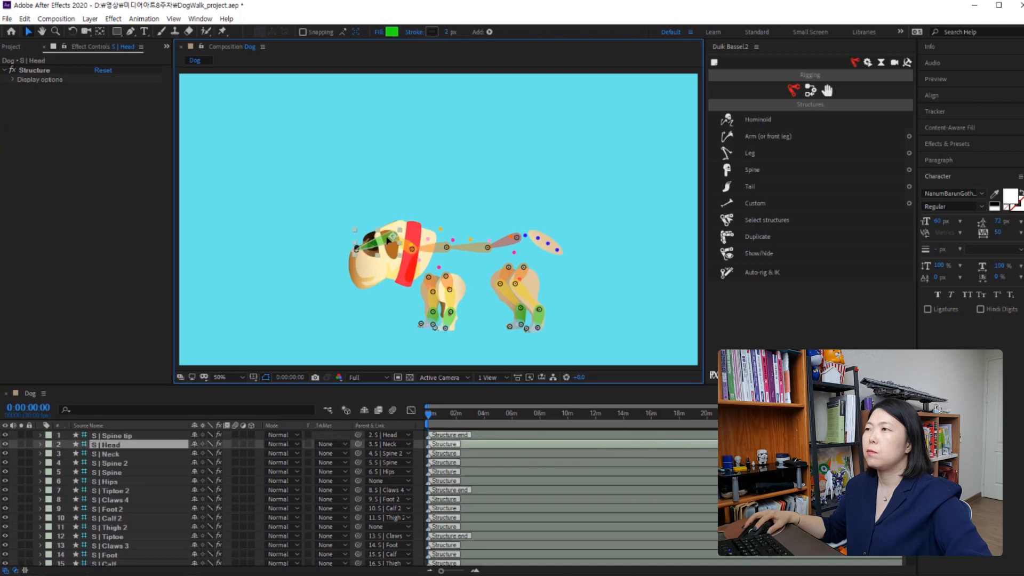
click(448, 253)
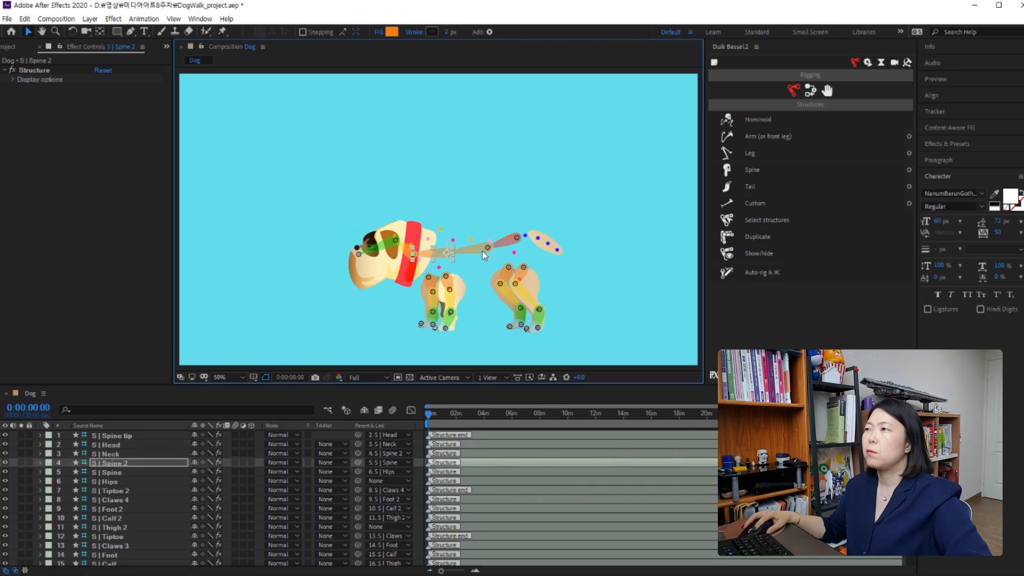
click(401, 249)
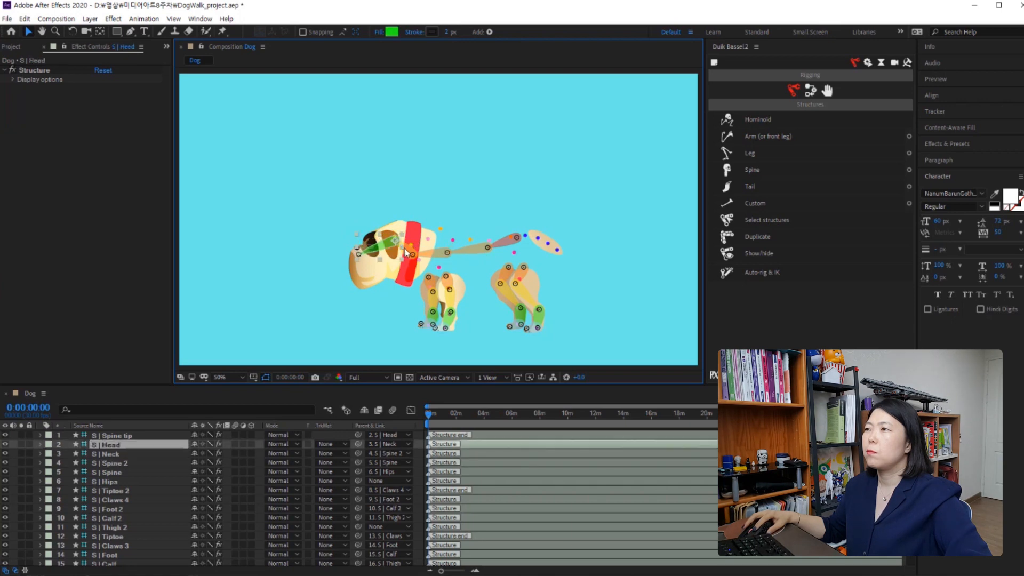
click(409, 250)
drag(409, 250, 408, 245)
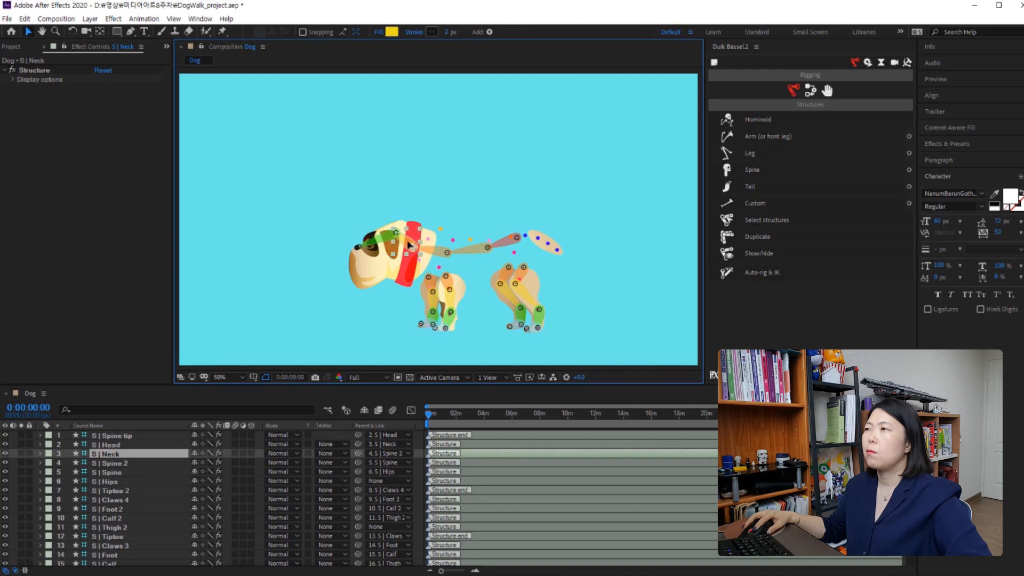
click(453, 270)
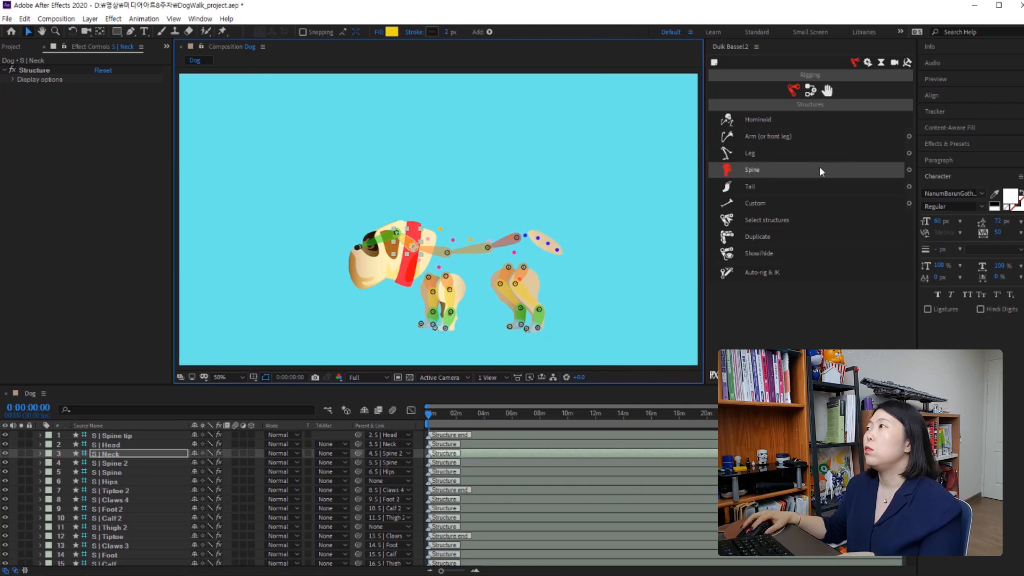
Create a tail structure with two tail layers.
click(909, 186)
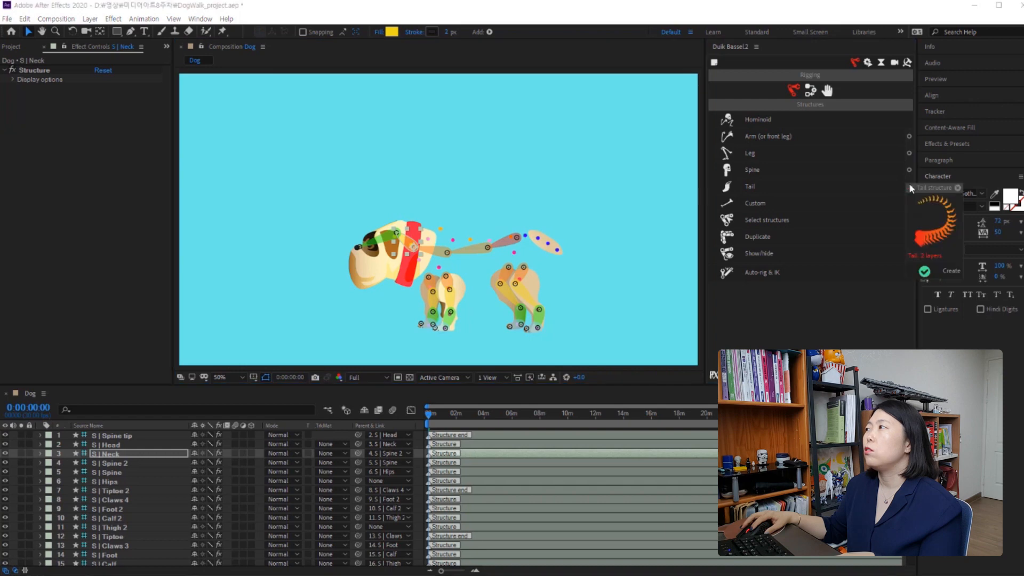
click(925, 255)
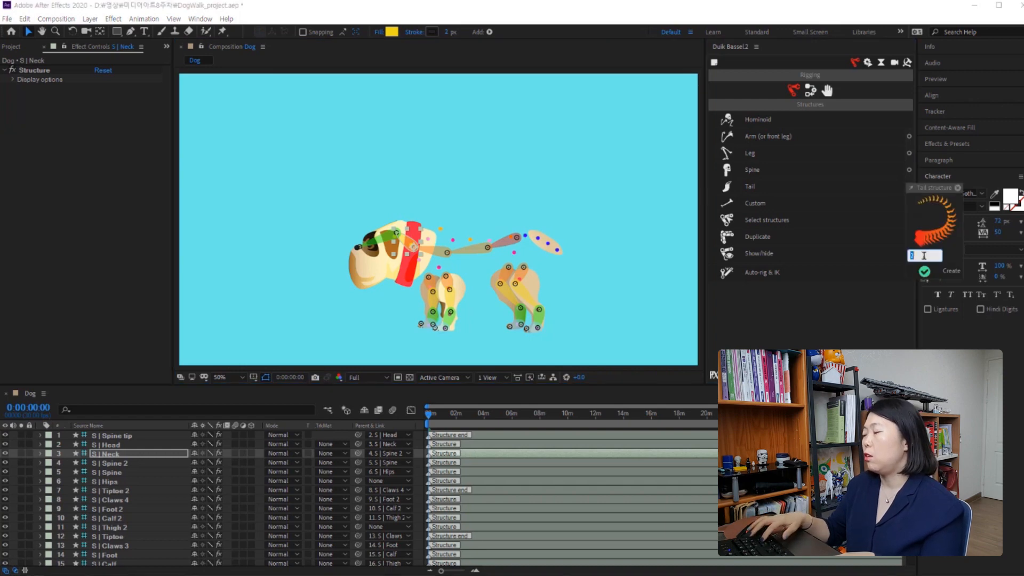
click(924, 255)
key(Return)
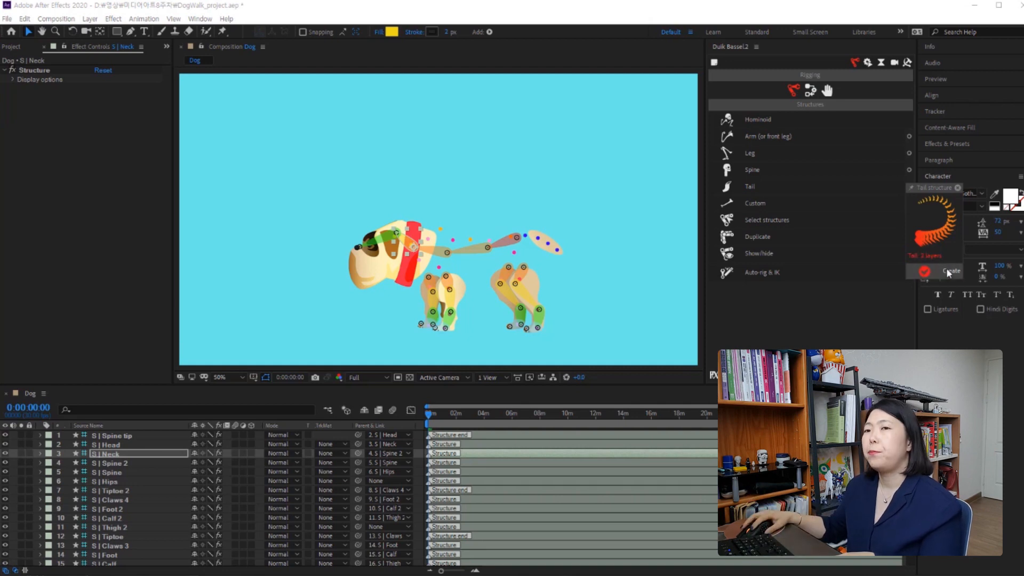
click(946, 268)
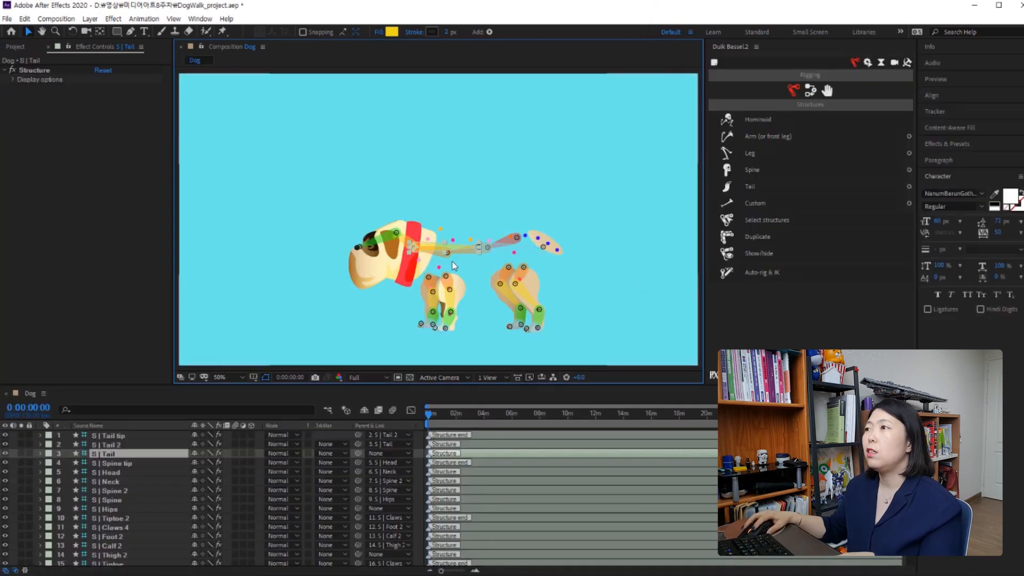
Move the tail structure onto the dog's tail, with Tail at its base, Tail 2 midway and Tail tip at the end.
drag(423, 248, 542, 234)
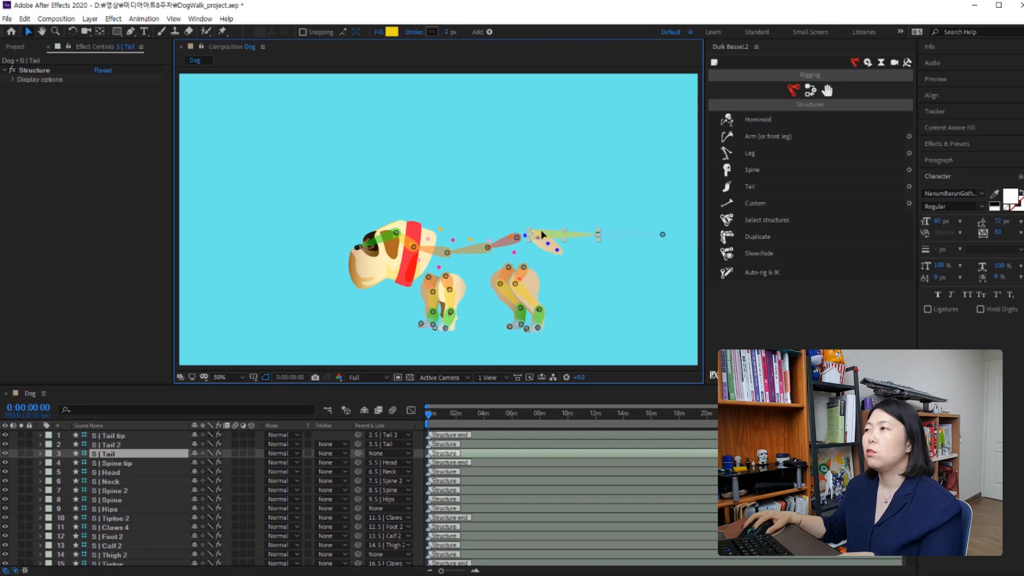
click(629, 232)
drag(581, 251, 556, 247)
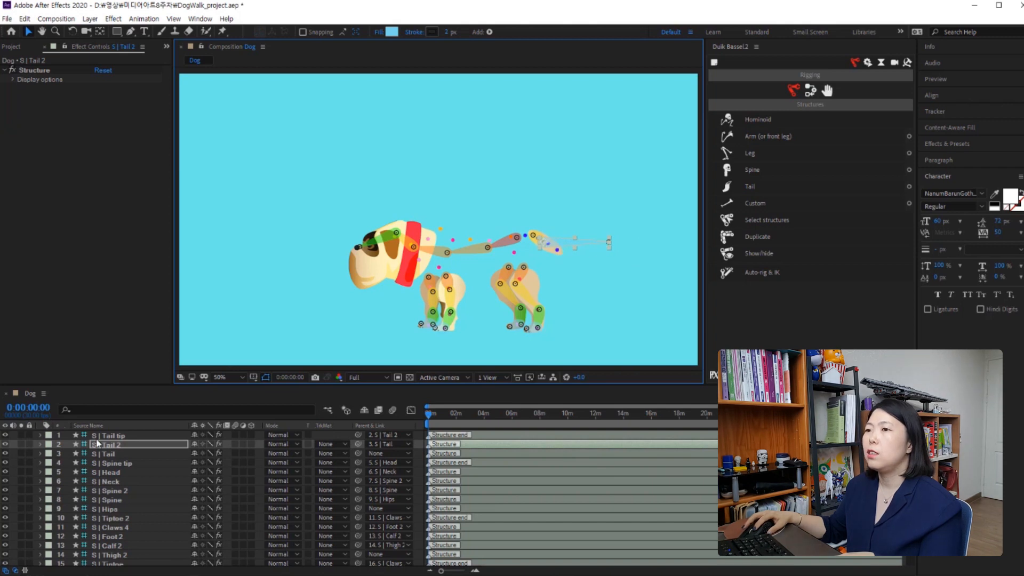
click(138, 436)
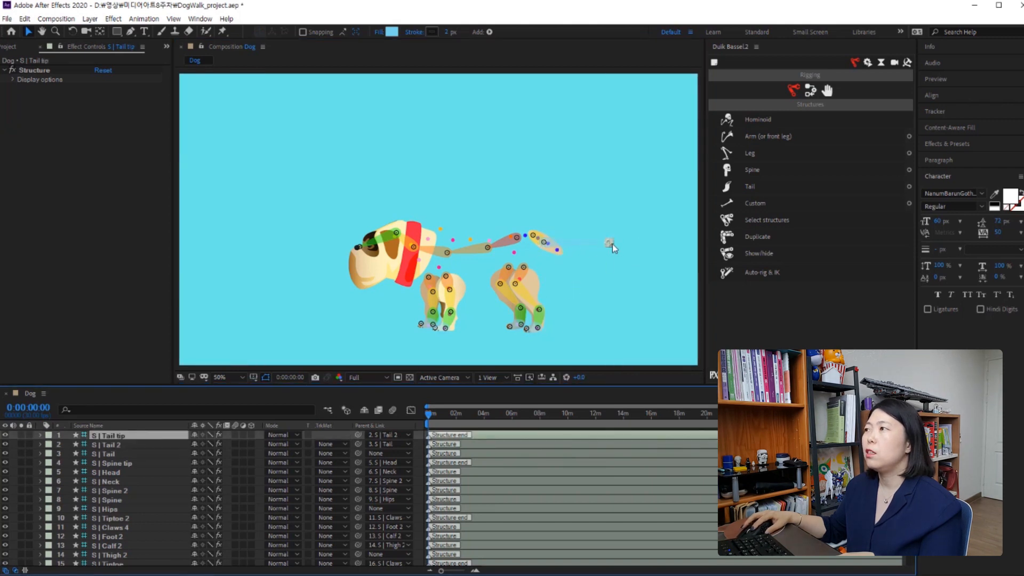
drag(608, 244, 563, 256)
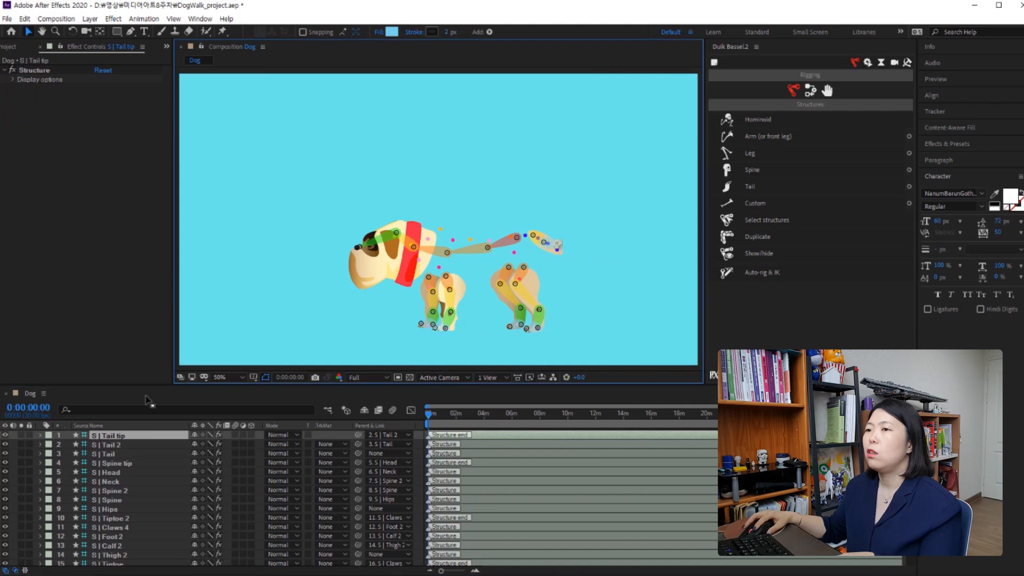
Fine-tune the Tail 2 and Tail tip joints along the markers on the dog's tail, and deselect them.
click(126, 445)
drag(551, 247, 555, 248)
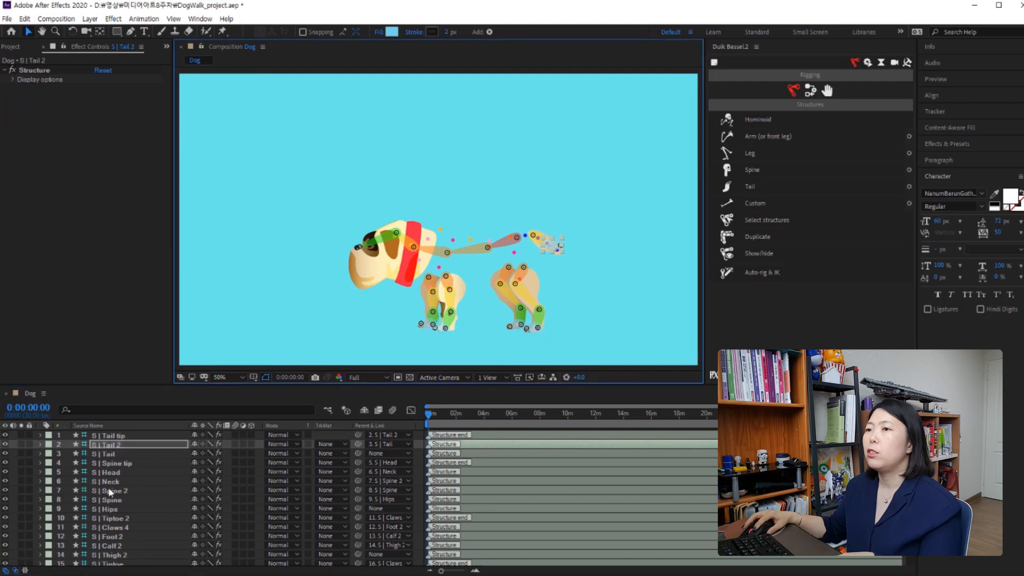
click(149, 436)
click(560, 249)
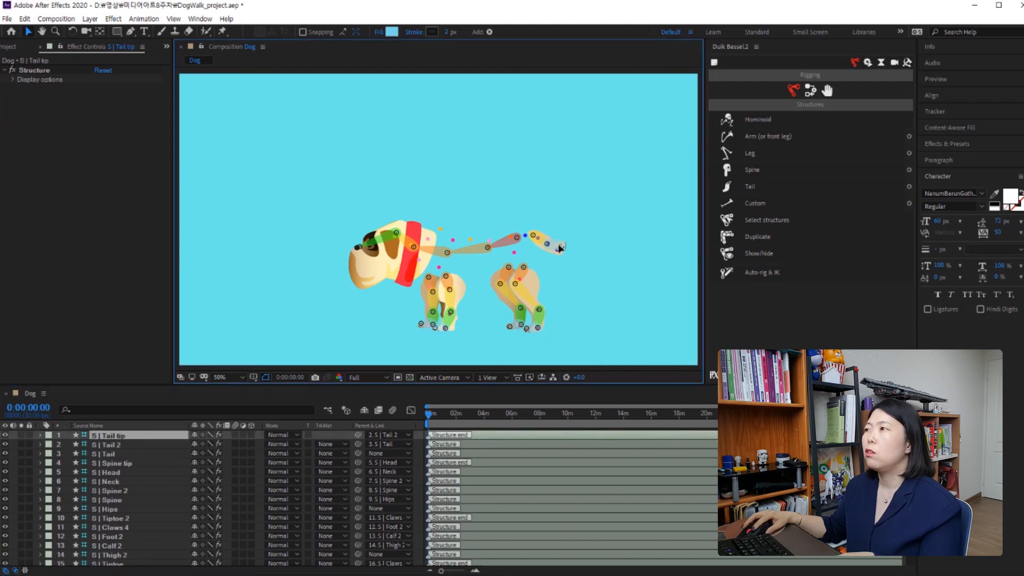
key(Return)
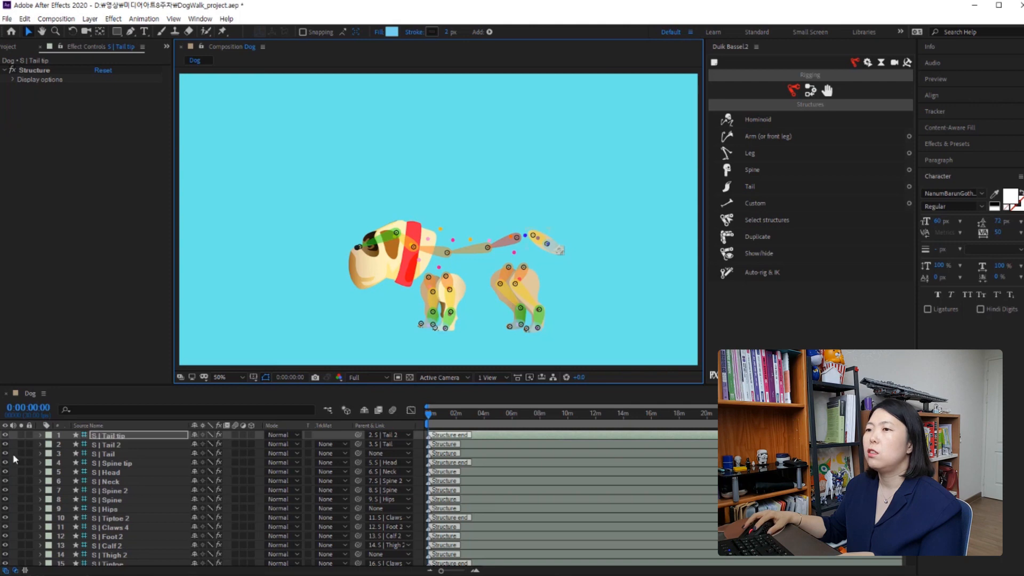
click(124, 447)
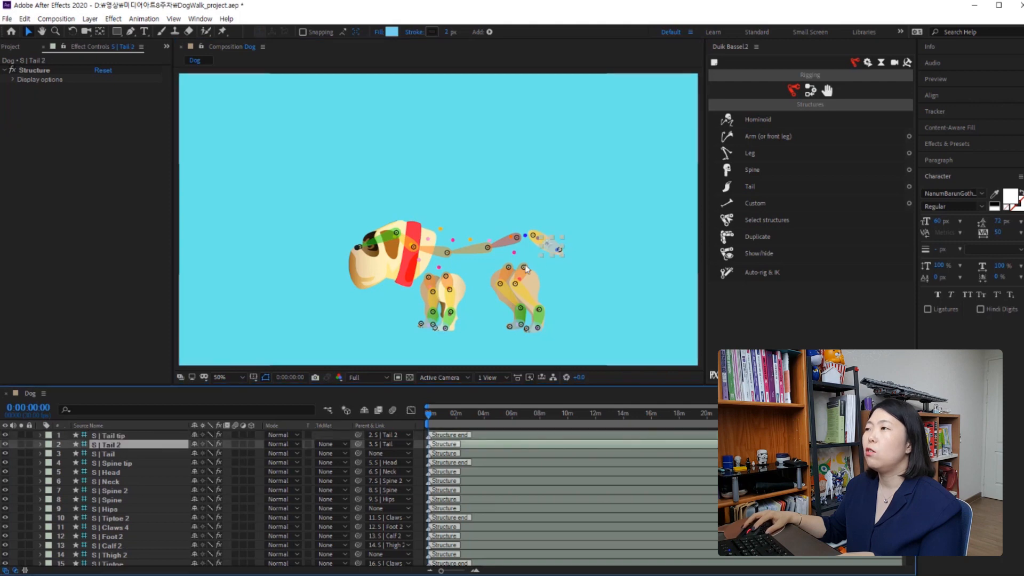
click(549, 248)
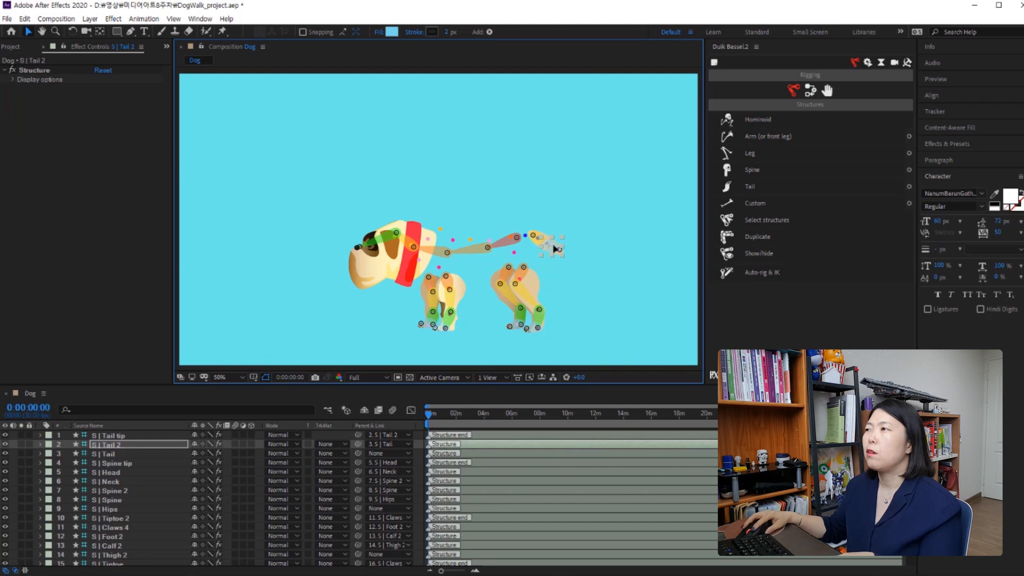
click(612, 310)
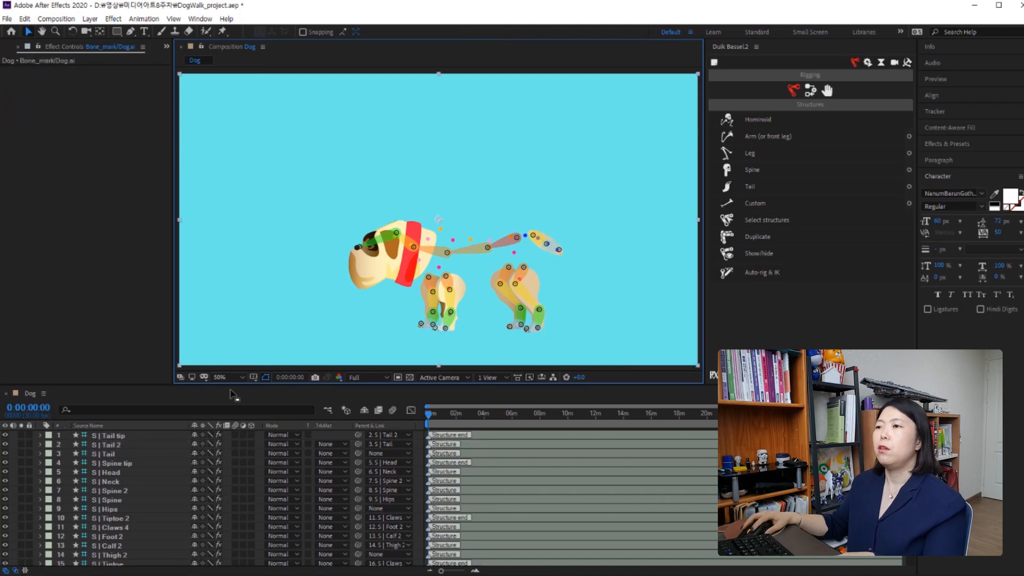
Select all structure layers from S | Tail tip to S | Arm and apply Auto-rig & IK to them.
drag(229, 385, 290, 225)
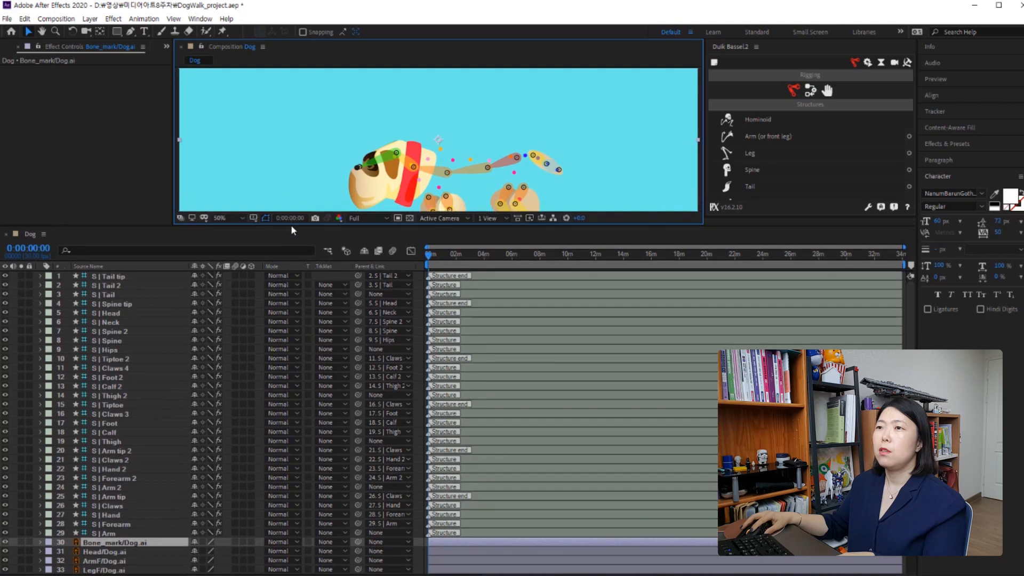
click(131, 276)
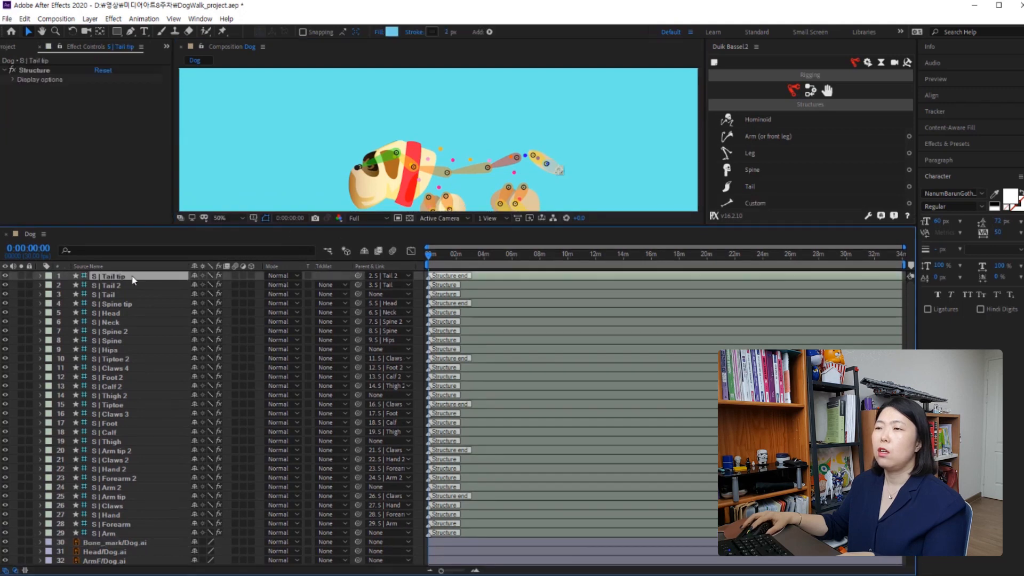
click(113, 532)
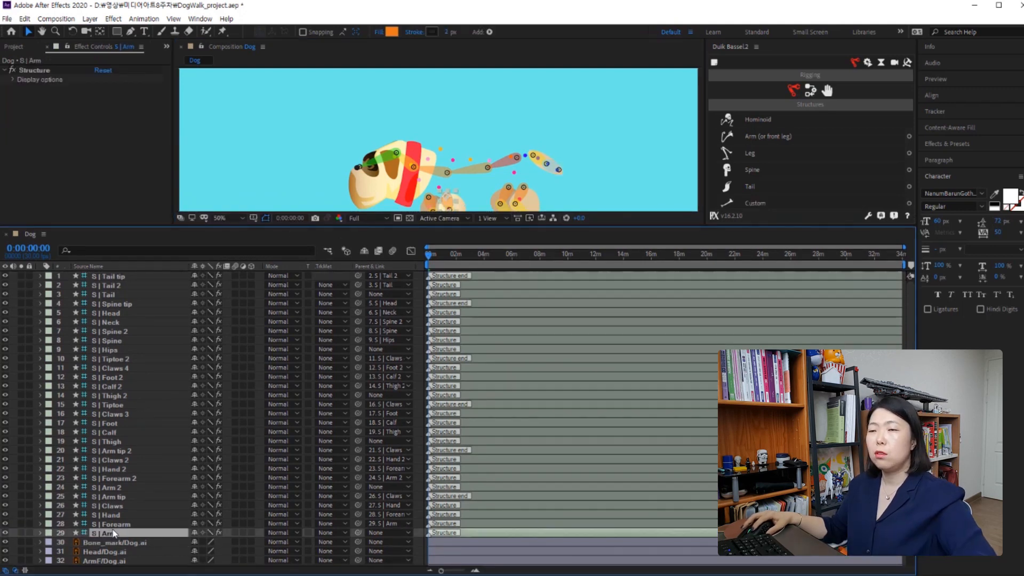
shift+click(120, 274)
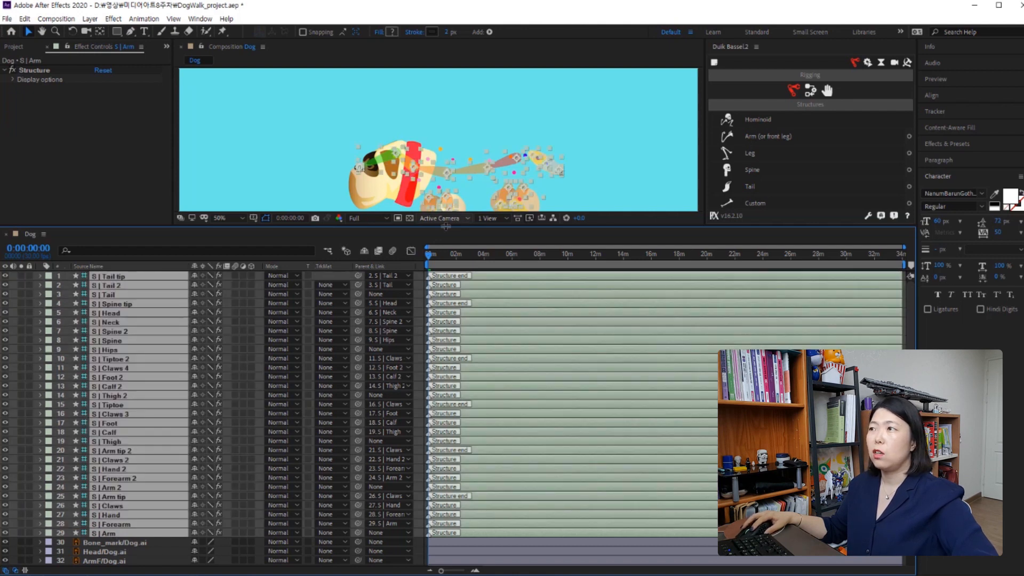
drag(446, 226, 454, 338)
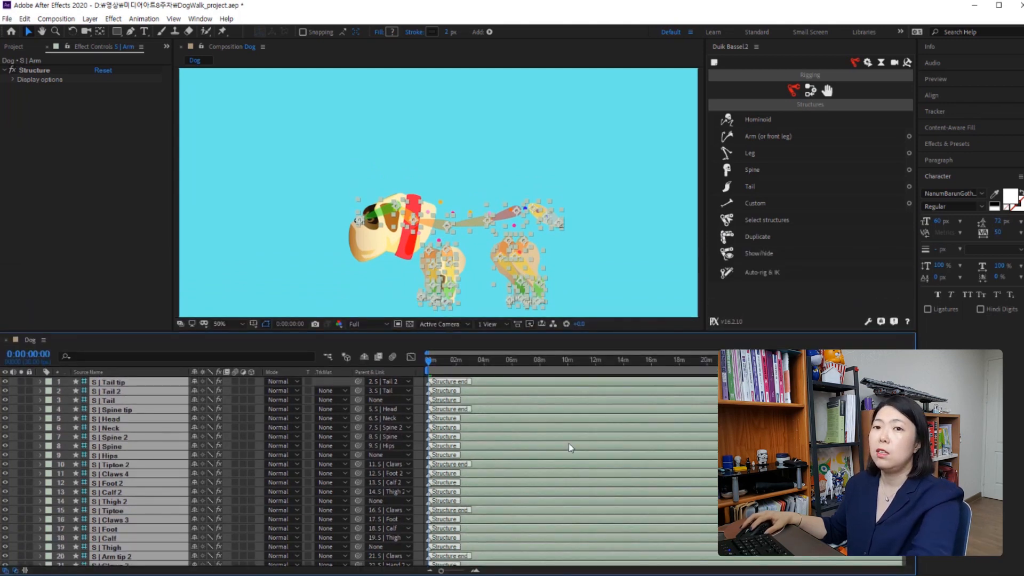
click(809, 93)
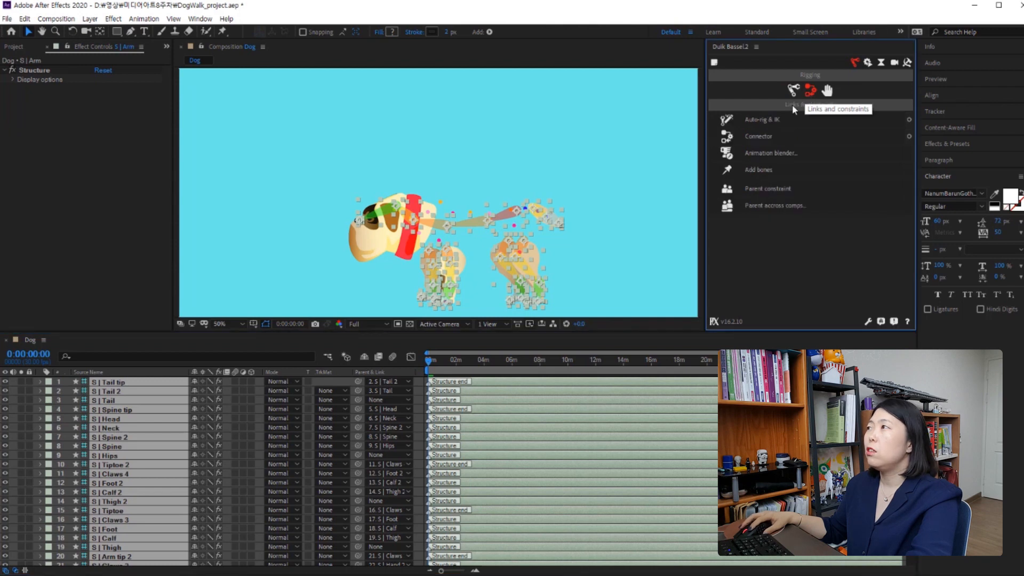
click(771, 125)
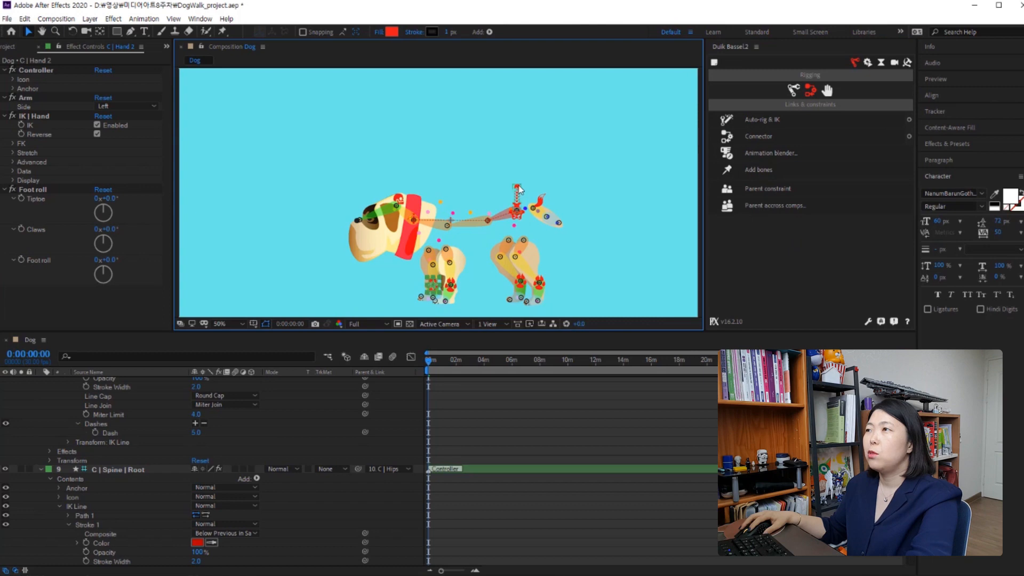
Inspect the head and body controllers and reveal the C | Body layer's Position and Rotation properties.
click(397, 201)
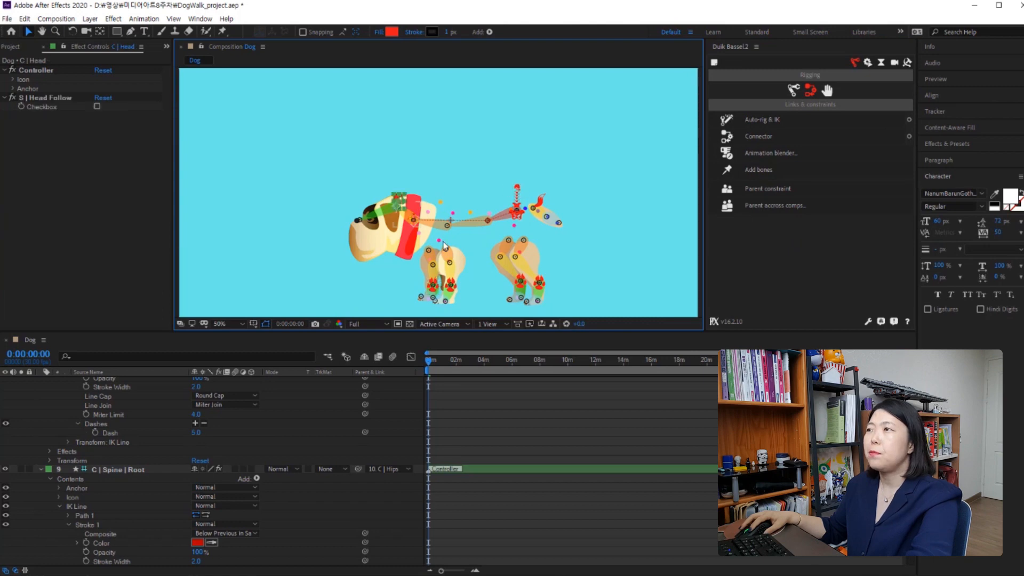
click(521, 189)
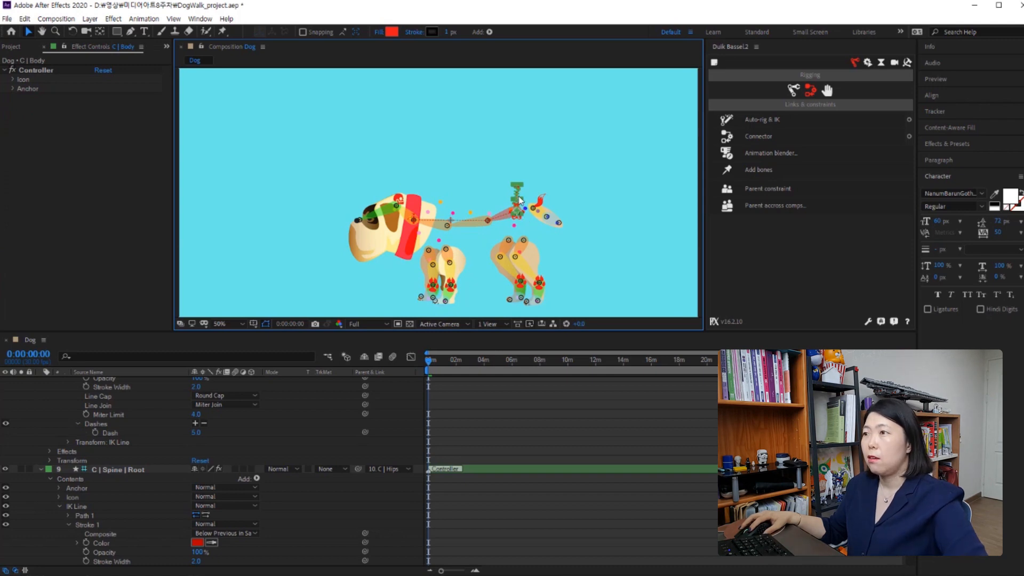
scroll(68, 454, up, 10)
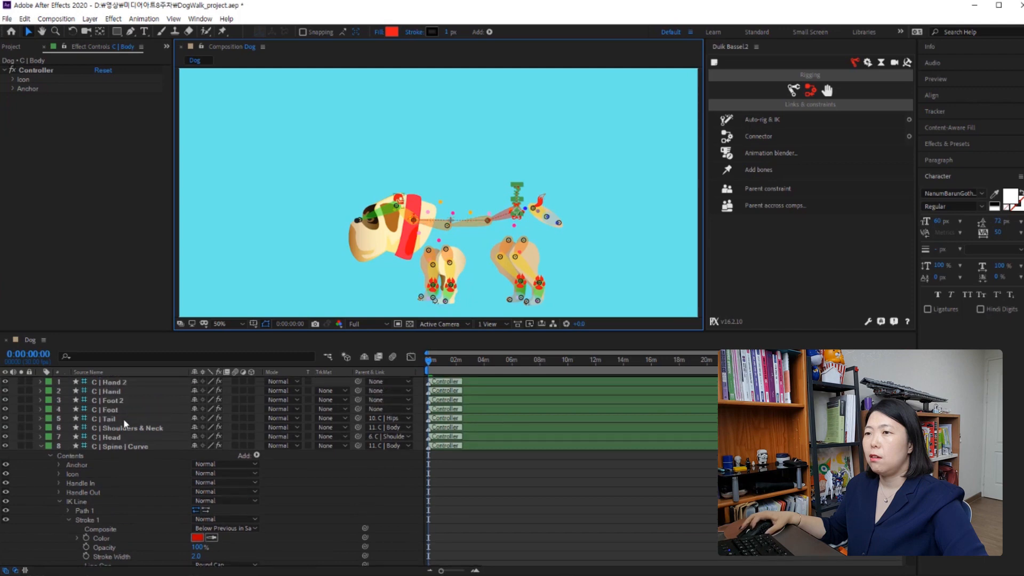
scroll(120, 427, down, 5)
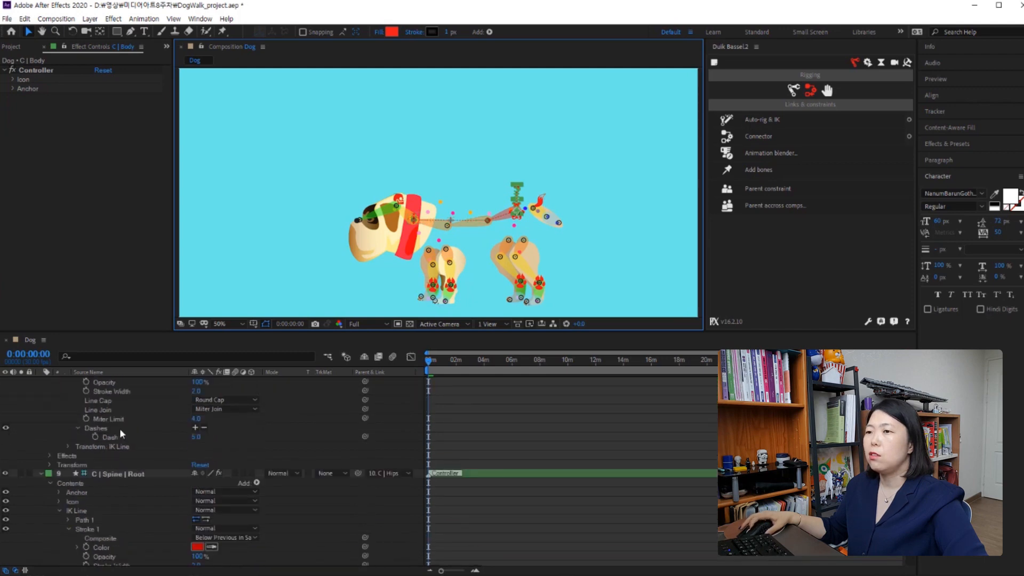
scroll(120, 428, down, 5)
scroll(119, 428, up, 4)
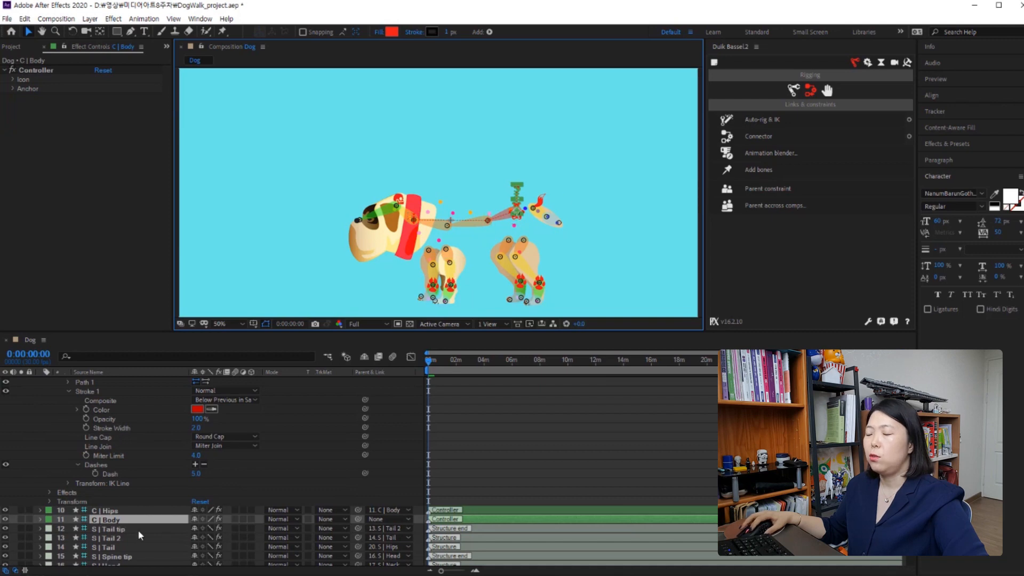
key(p)
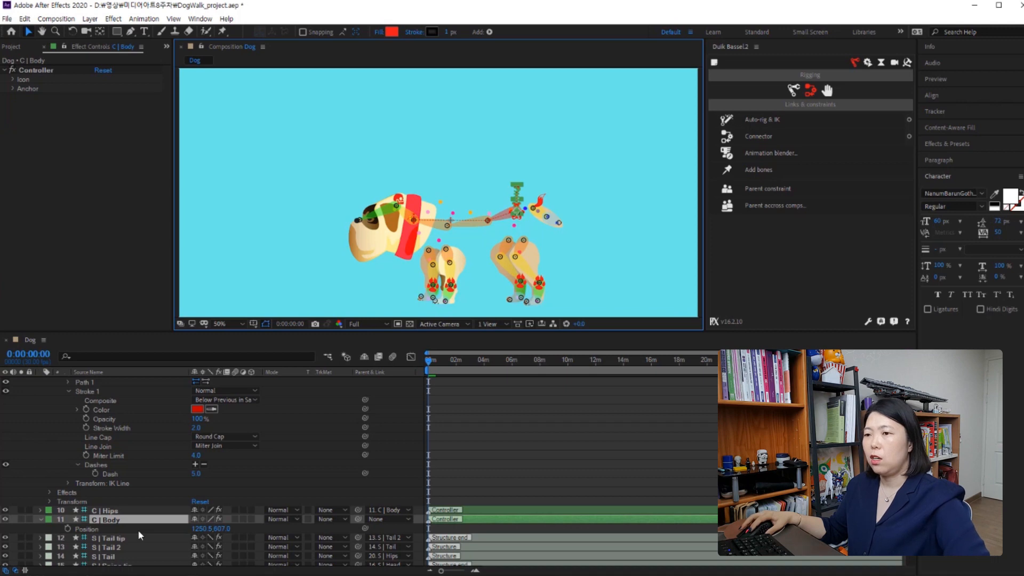
key(shift+r)
scroll(138, 530, down, 3)
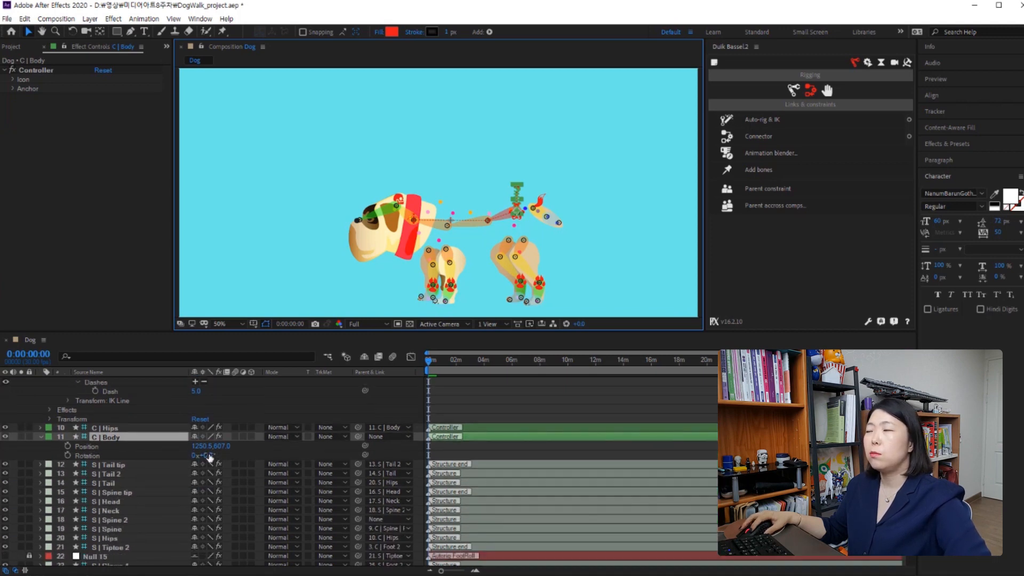
Test the C | Body controller by rotating it to -14° and raising it to Y 558, undoing each change.
mouse_move(209, 457)
mouse_down()
mouse_move(220, 454)
mouse_move(198, 454)
mouse_up()
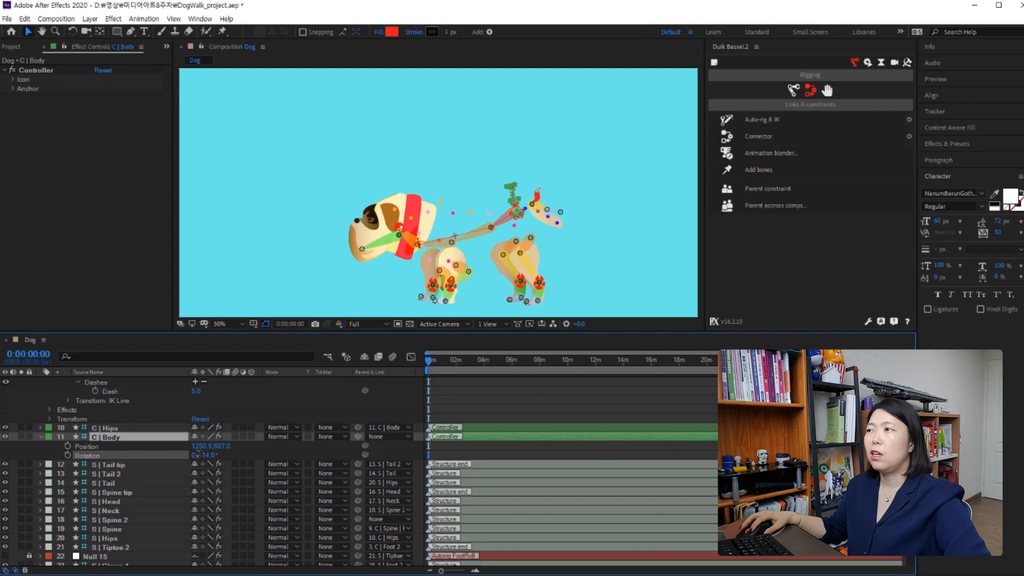
key(ctrl+z)
key(ctrl+z)
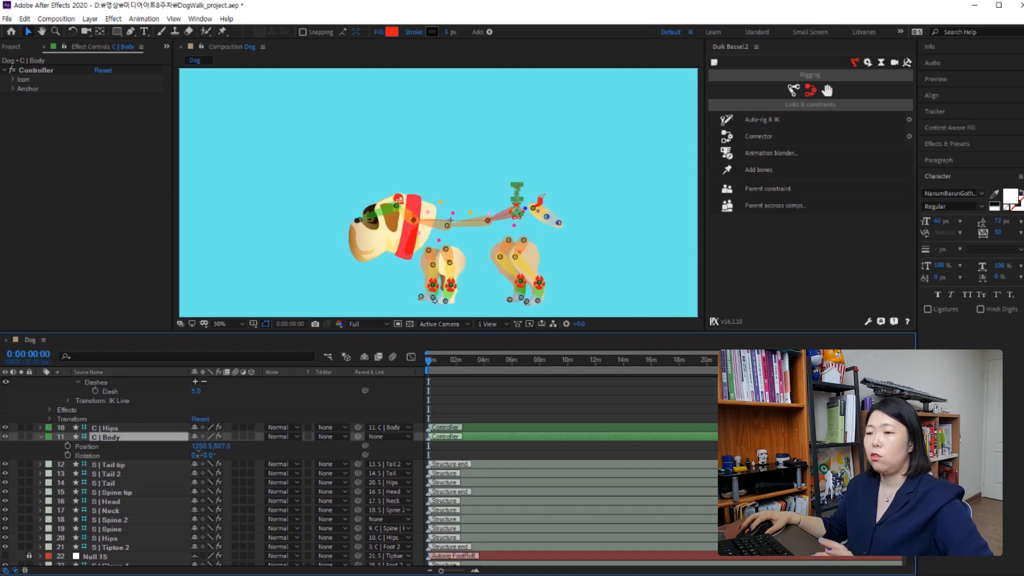
mouse_move(221, 447)
mouse_down()
mouse_move(219, 423)
mouse_move(217, 472)
mouse_move(228, 434)
mouse_up()
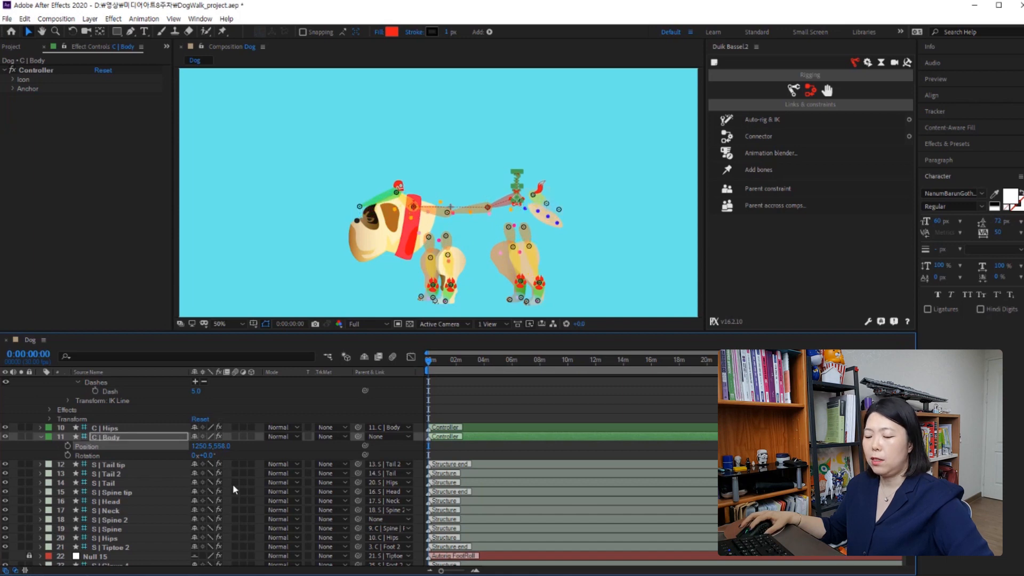
key(ctrl+z)
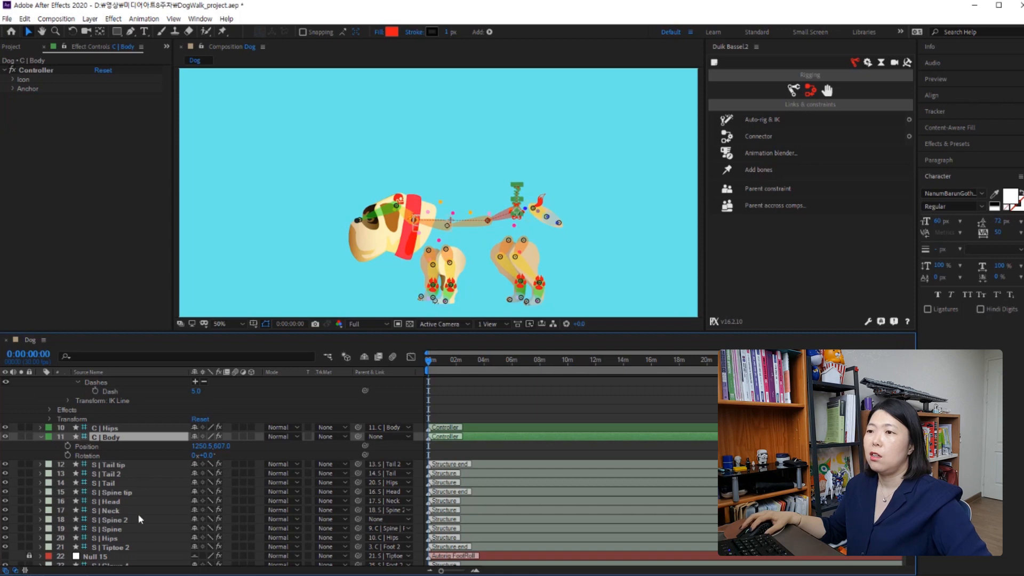
Reveal the C | Hips controller's Rotation property and test rotating the hips.
click(127, 429)
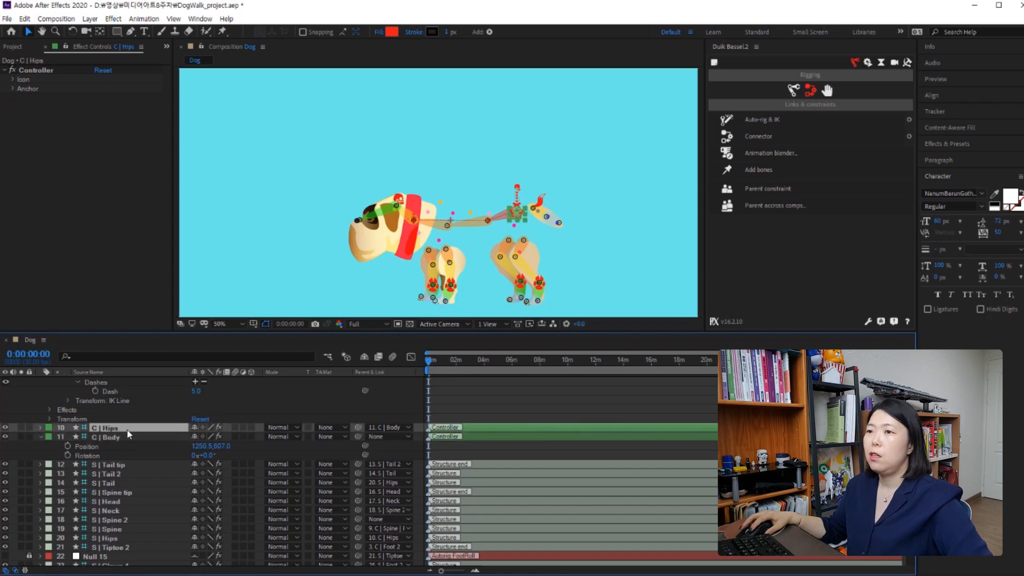
key(r)
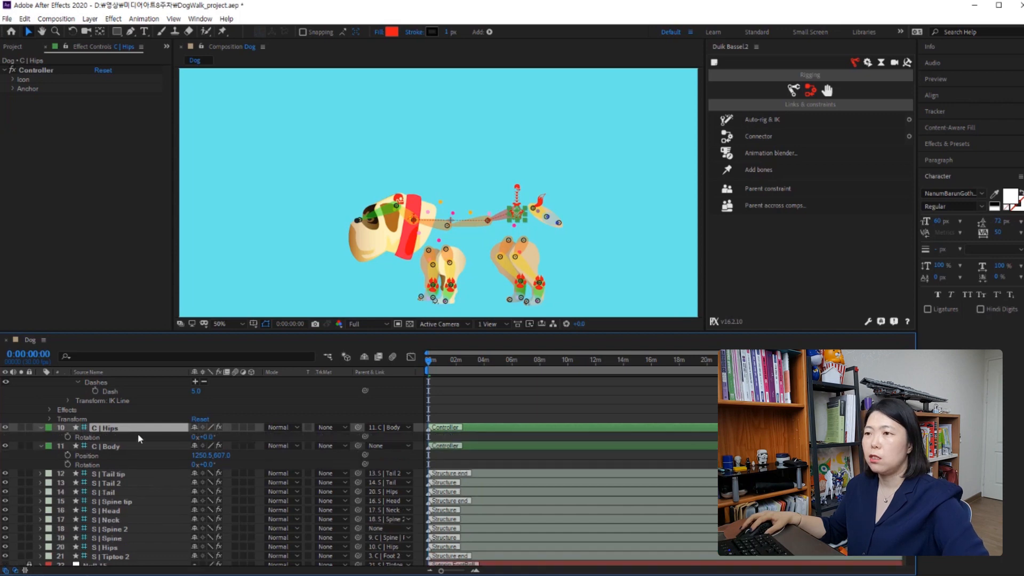
mouse_move(213, 436)
mouse_down()
mouse_move(225, 436)
mouse_move(211, 436)
mouse_up()
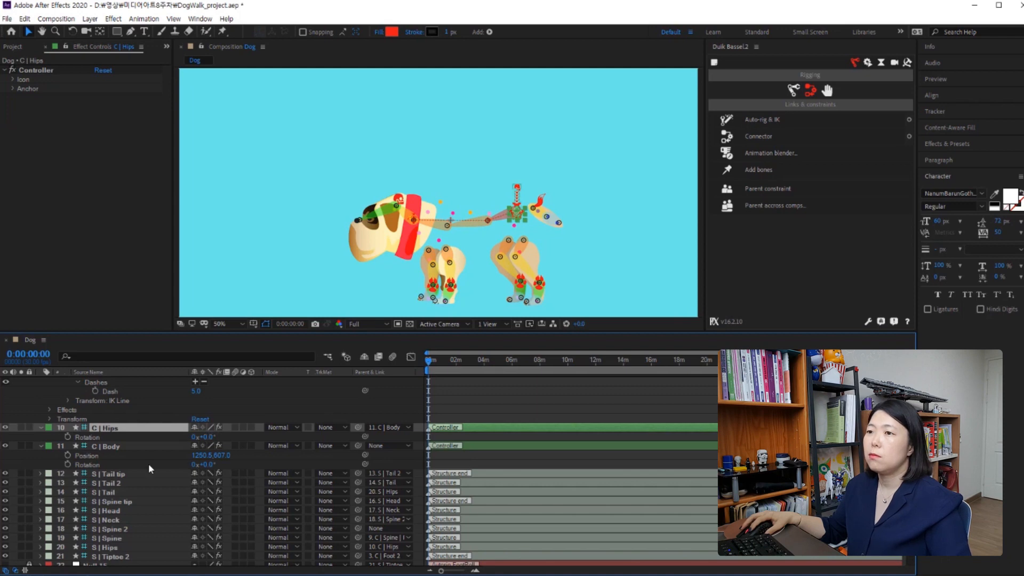
Test the C | Head controller by changing its Rotation, returning it to 0° when done.
scroll(114, 474, up, 3)
click(398, 195)
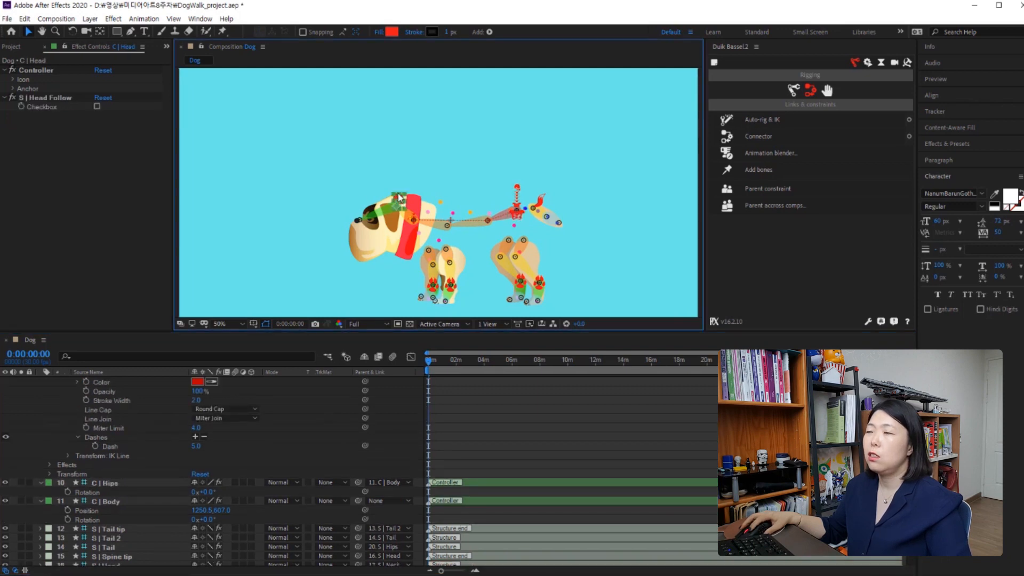
scroll(84, 416, up, 5)
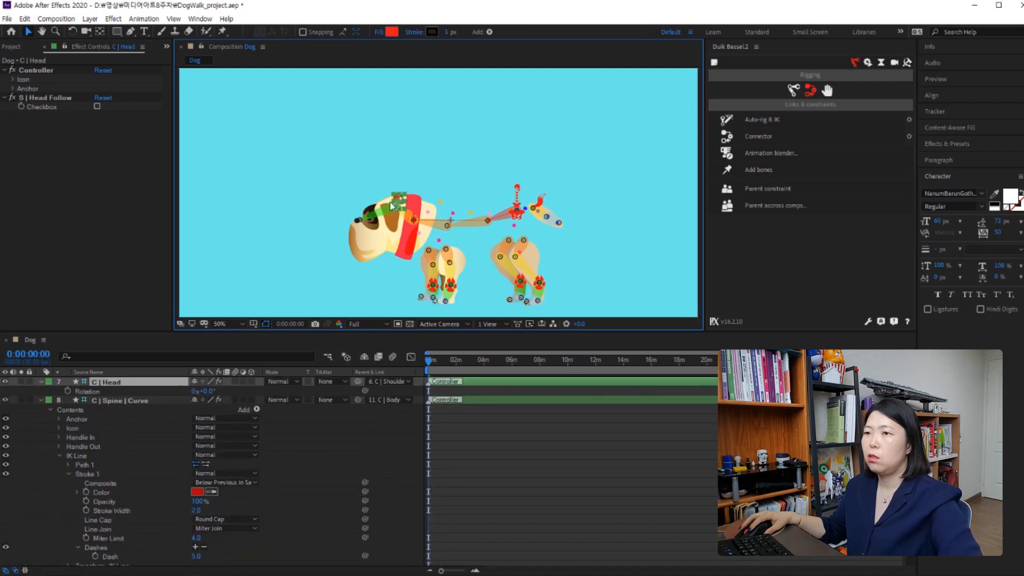
mouse_move(205, 391)
mouse_down()
mouse_move(227, 391)
mouse_move(202, 390)
mouse_move(219, 382)
mouse_up()
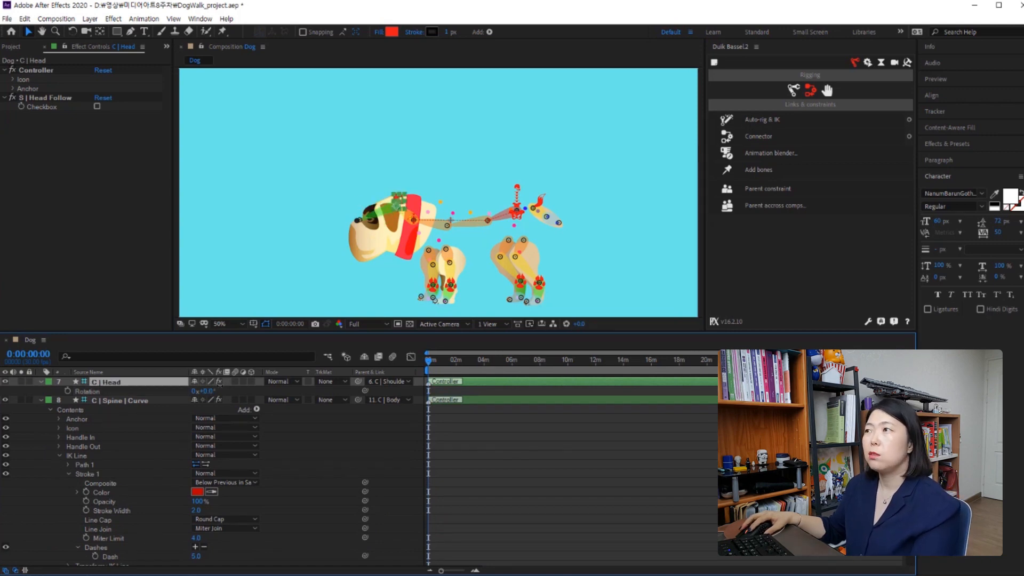
Collapse the expanded properties of the controller layers from C | Head to C | Body.
click(43, 399)
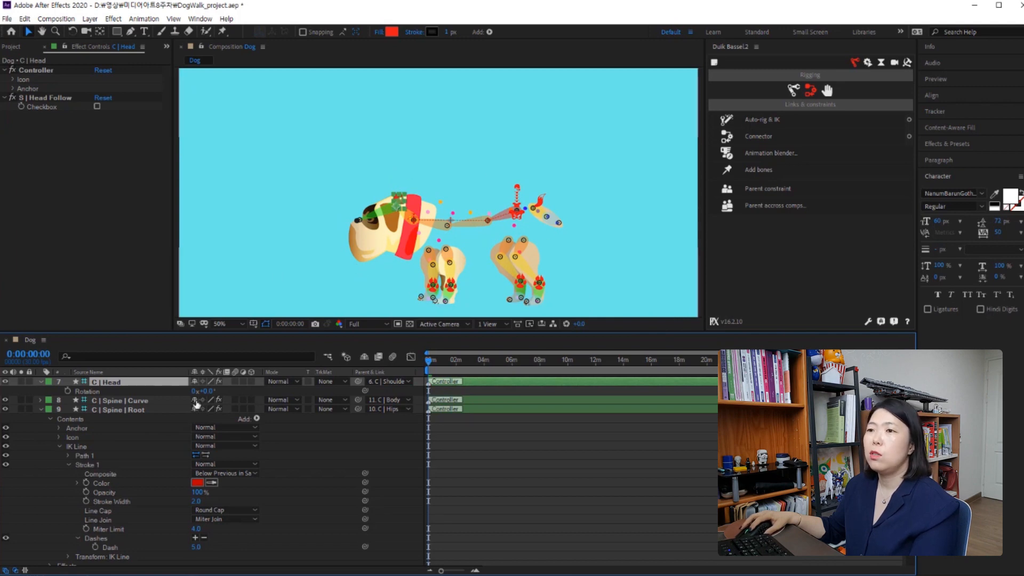
click(41, 381)
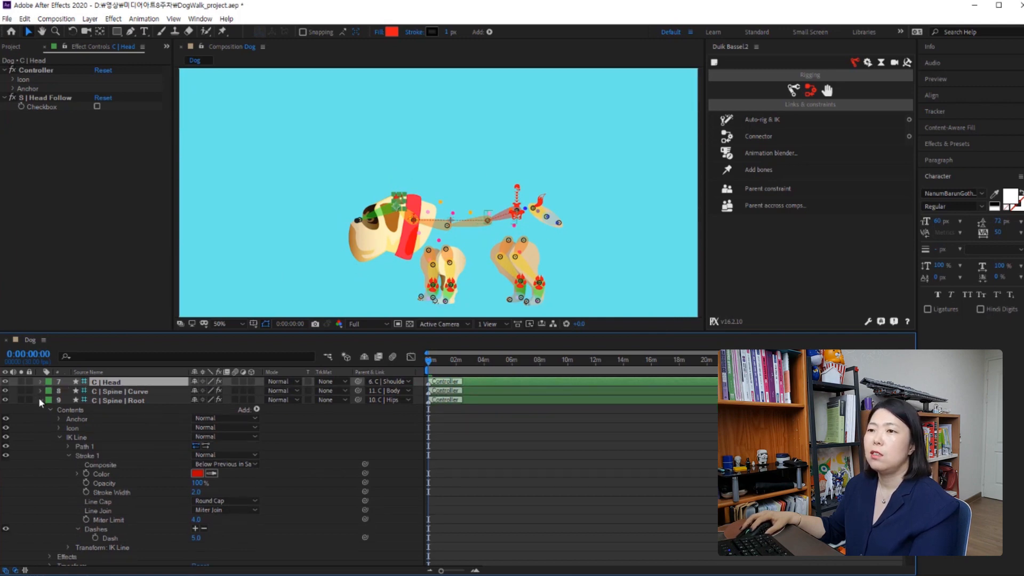
click(40, 399)
click(40, 409)
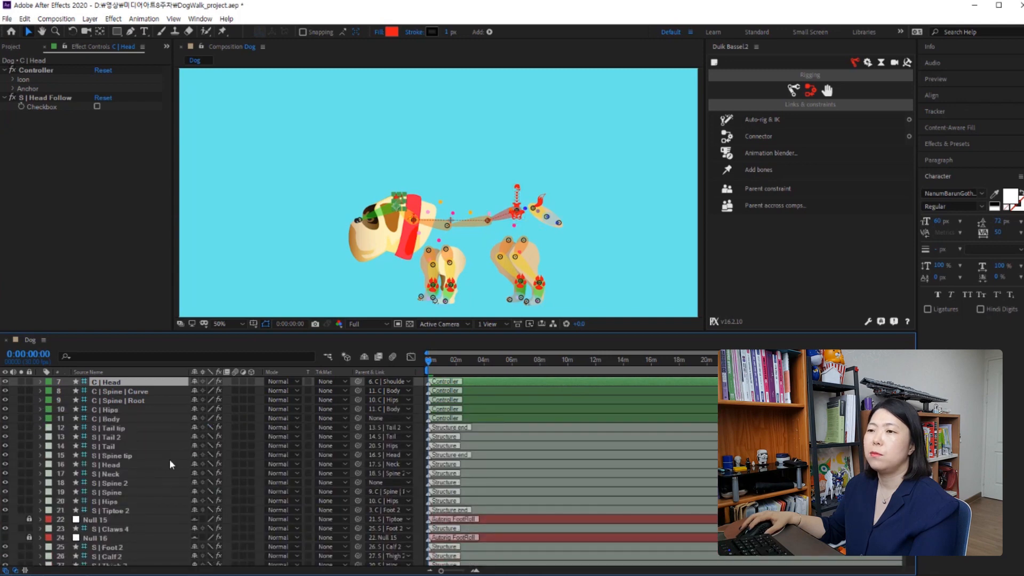
Hide the shy null layers among the structures in the Dog composition's timeline.
scroll(167, 507, down, 3)
scroll(168, 508, down, 6)
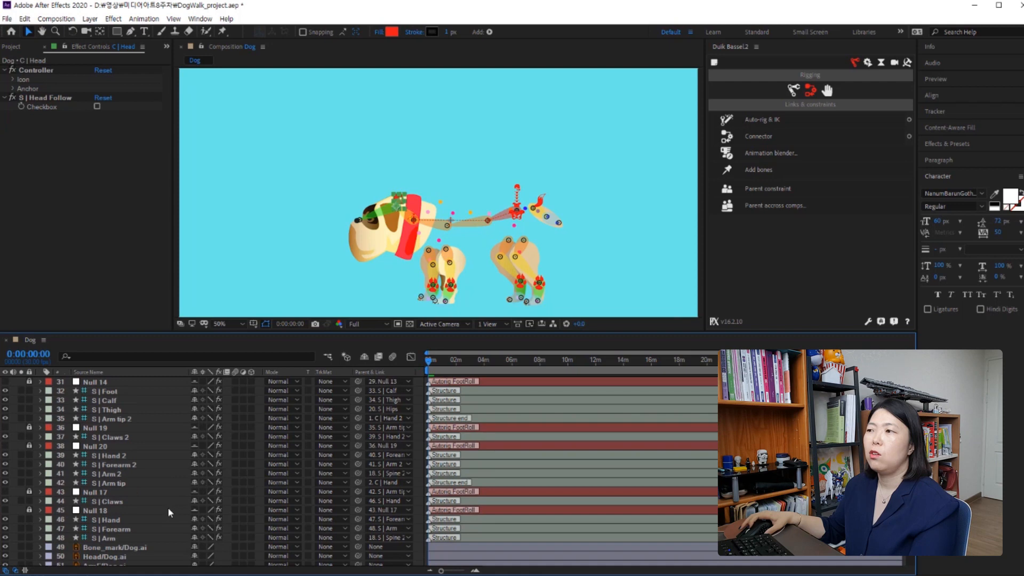
scroll(169, 512, up, 4)
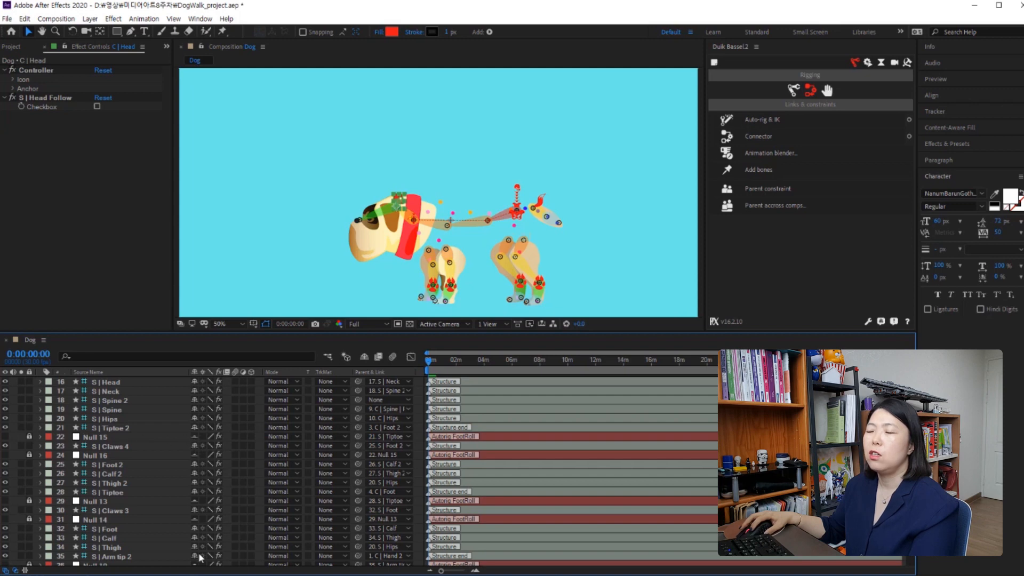
click(364, 357)
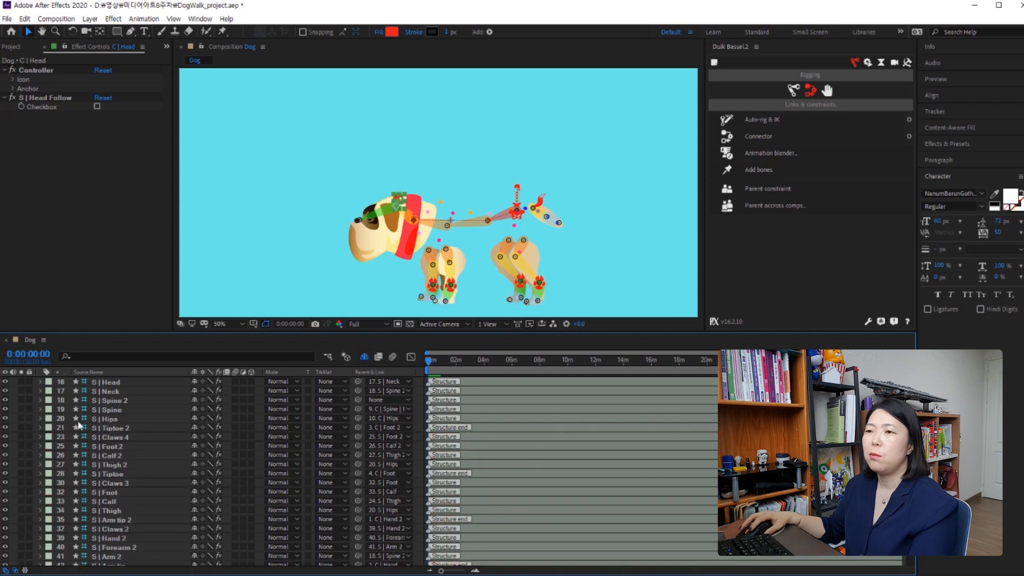
Make the Body/Dog.ai artwork layer visible again.
scroll(144, 524, up, 2)
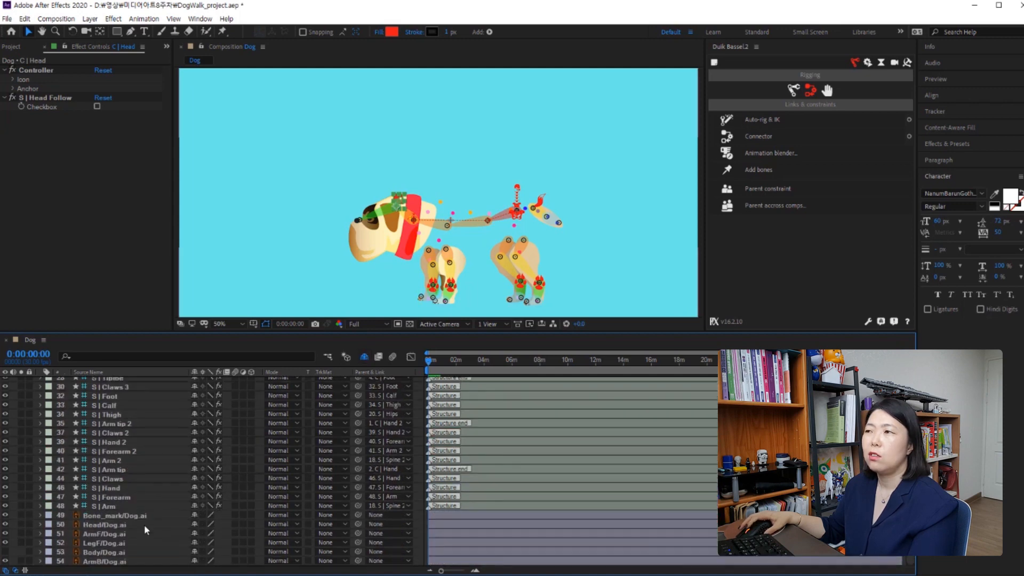
scroll(144, 524, up, 3)
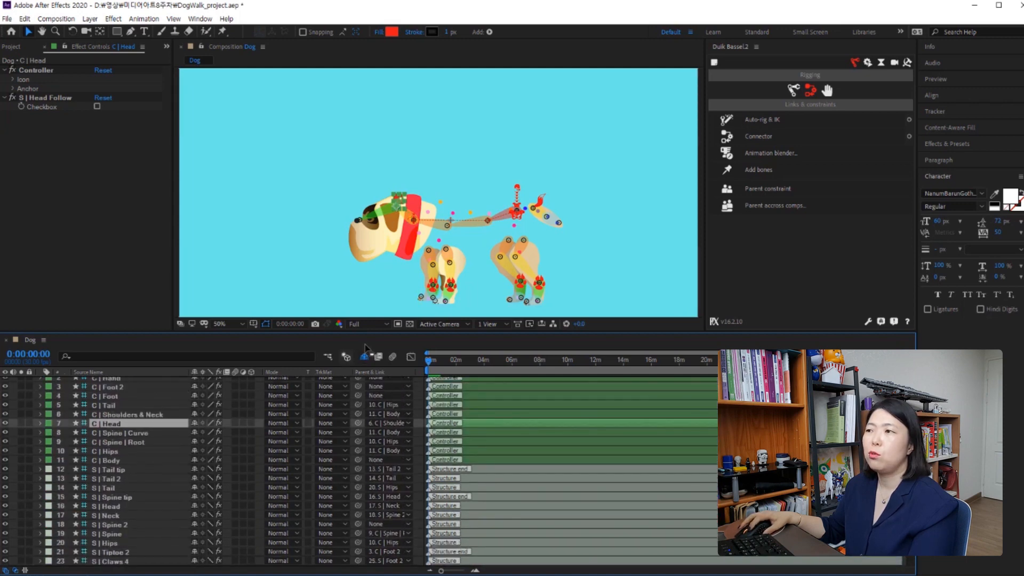
scroll(162, 481, down, 8)
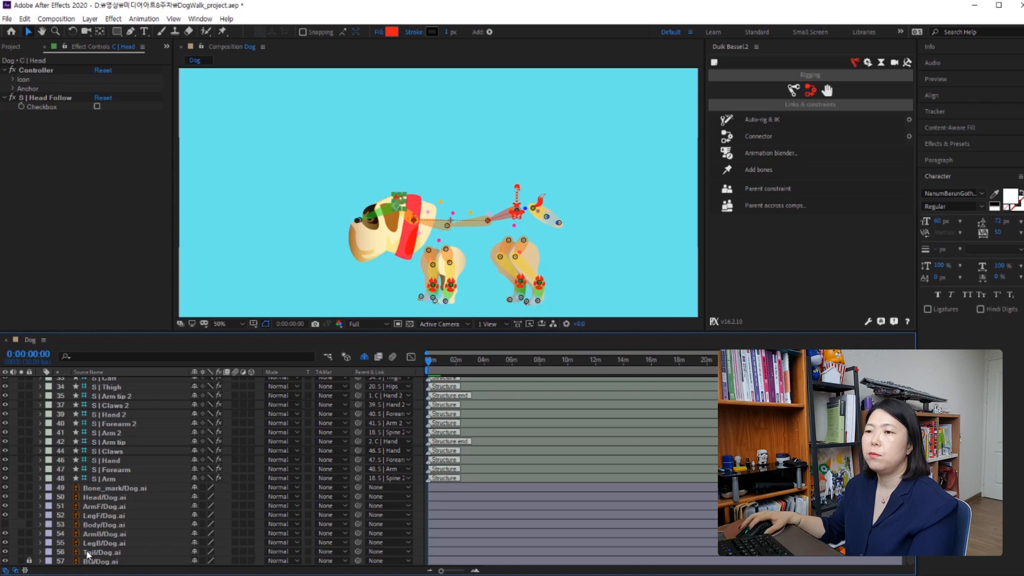
click(5, 524)
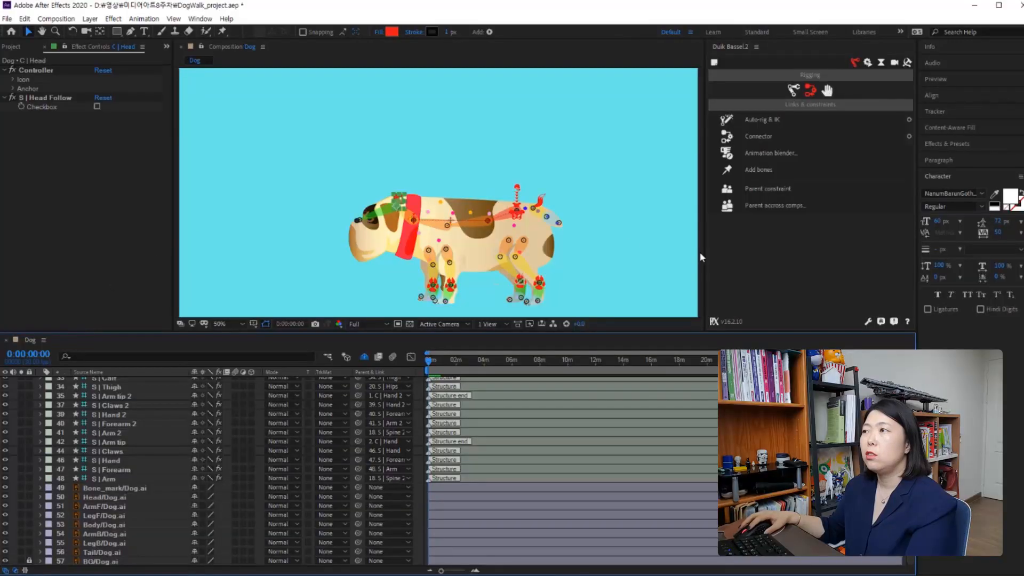
Toggle the ArmF/Dog.ai layer's visibility to identify its artwork beside the S | Arm structure.
click(119, 477)
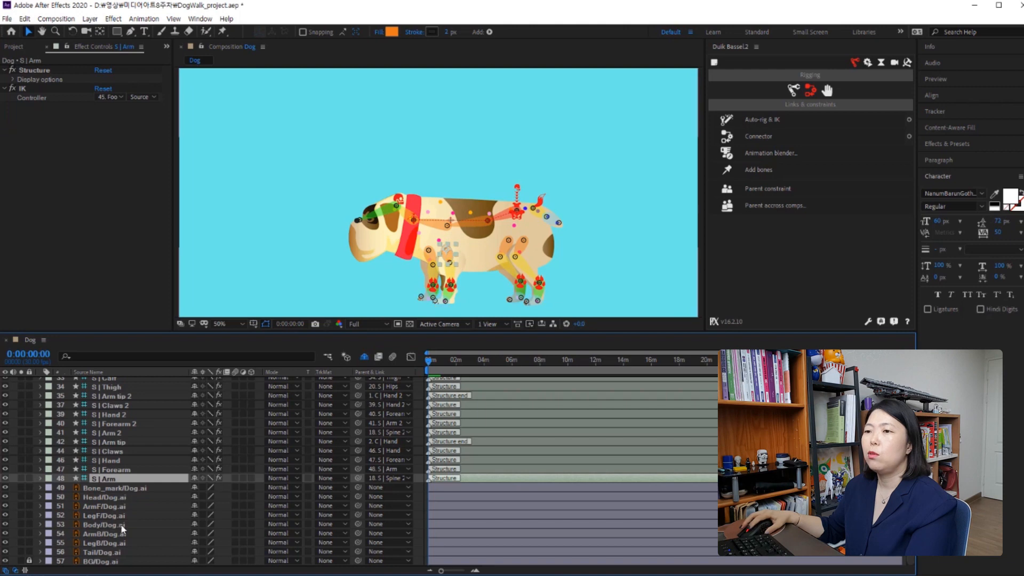
click(95, 508)
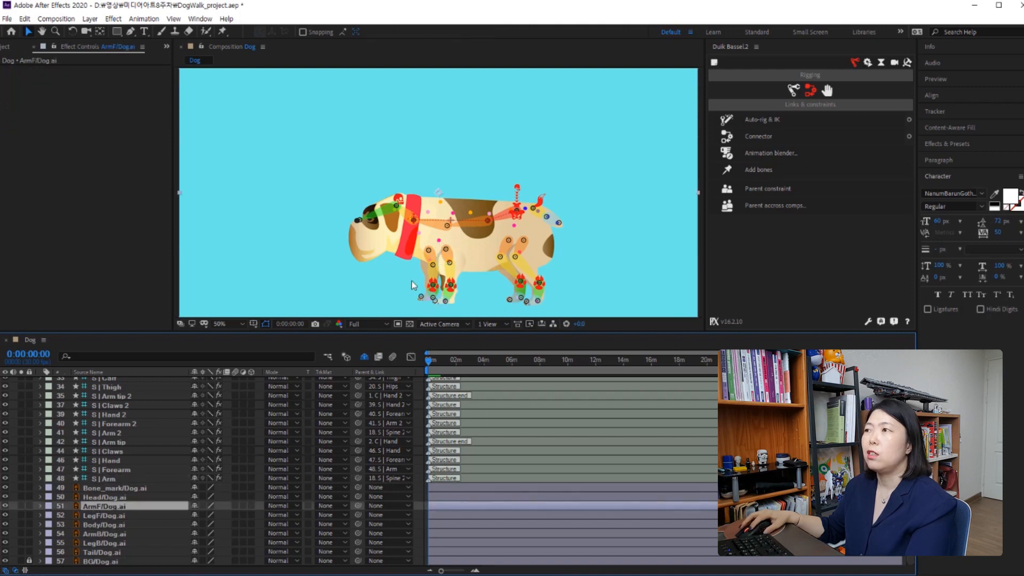
click(6, 505)
click(6, 506)
click(7, 506)
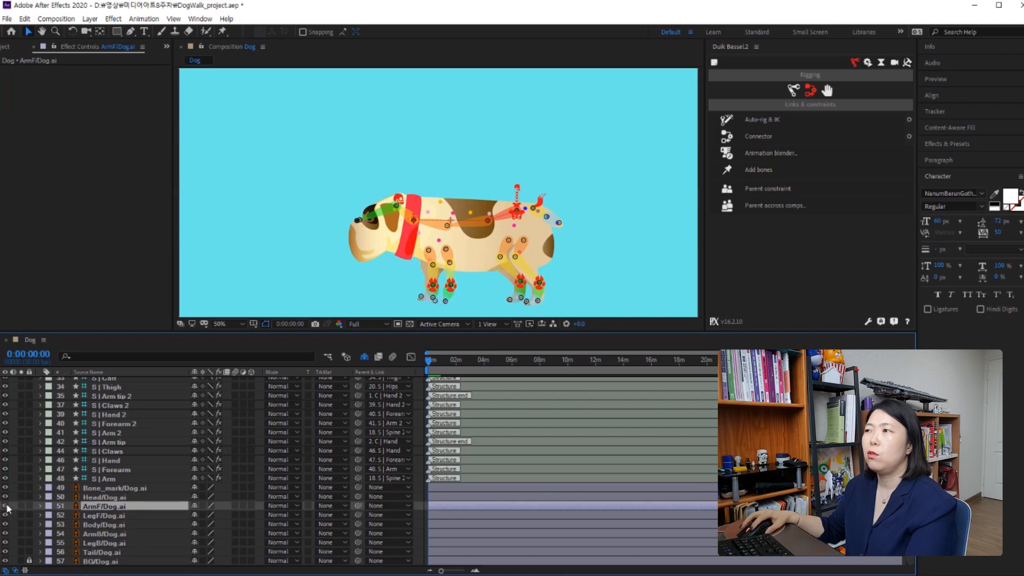
click(7, 506)
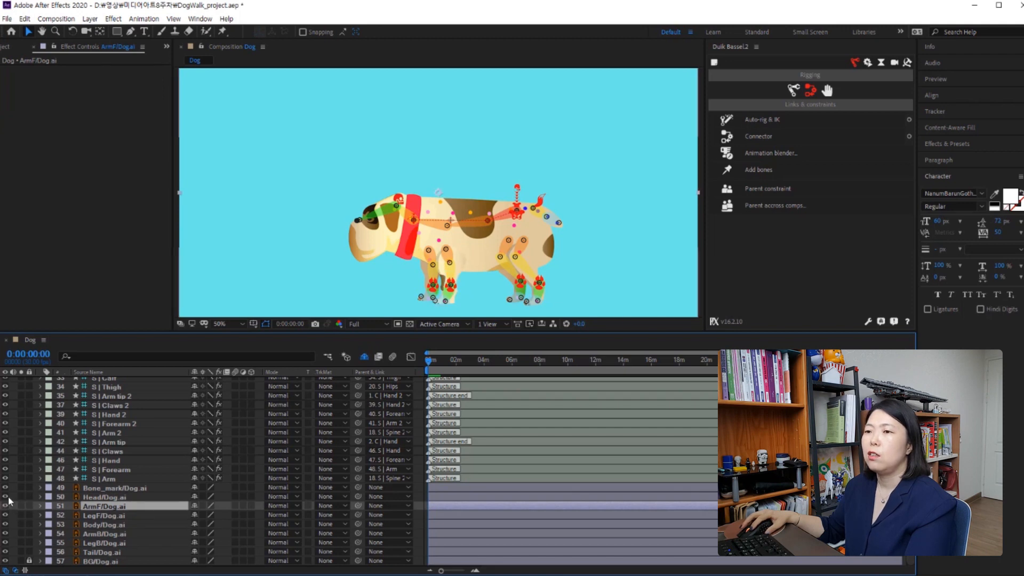
Isolate ArmF/Dog.ai by hiding all other artwork layers including BG/Dog.ai, and turn on the transparency grid.
click(5, 496)
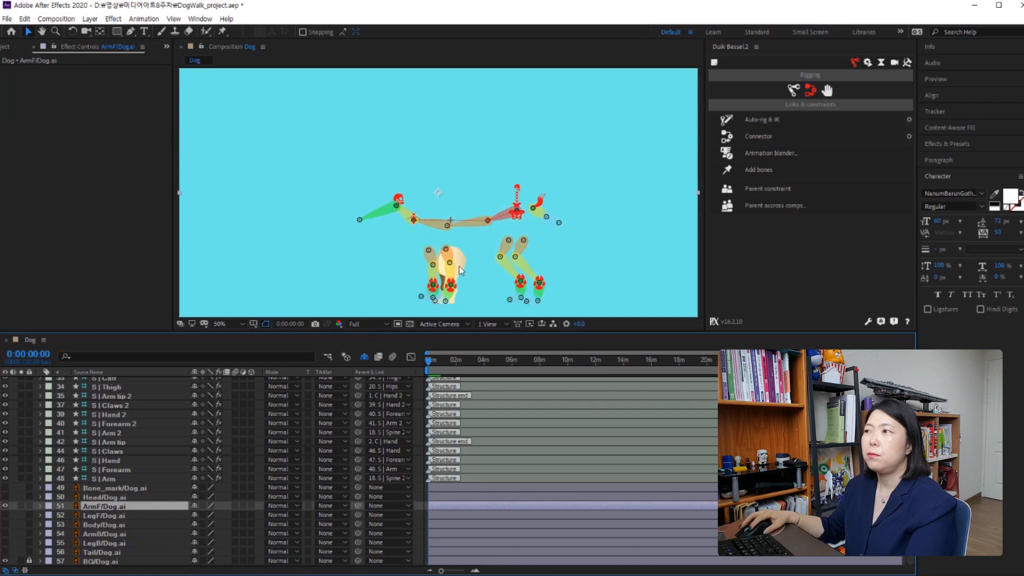
click(5, 561)
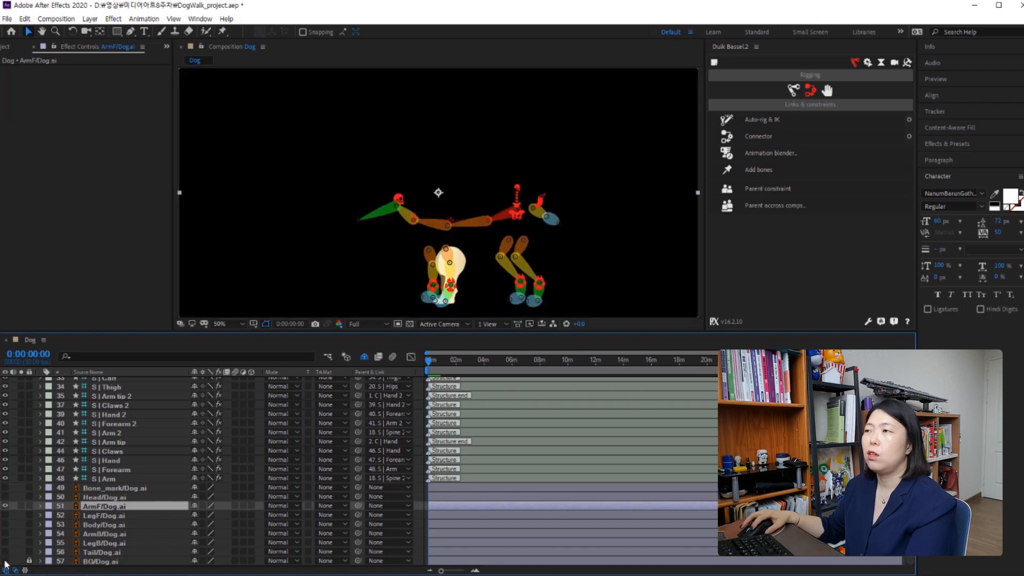
click(410, 324)
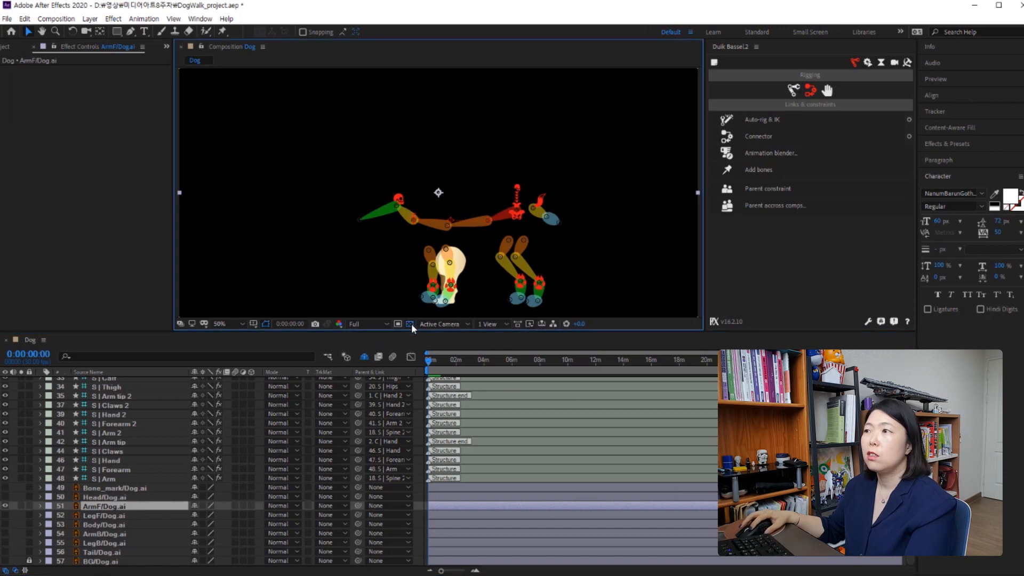
click(410, 323)
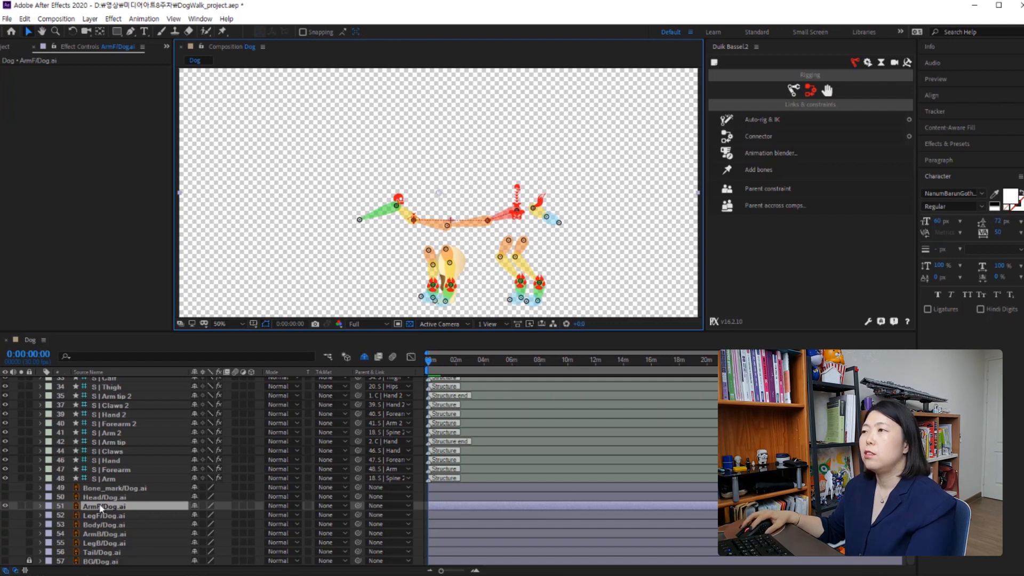
Examine which front arm parts the S | Arm, S | Forearm, S | Hand, S | Claws and S | Arm tip structures cover.
click(109, 478)
click(112, 470)
click(115, 460)
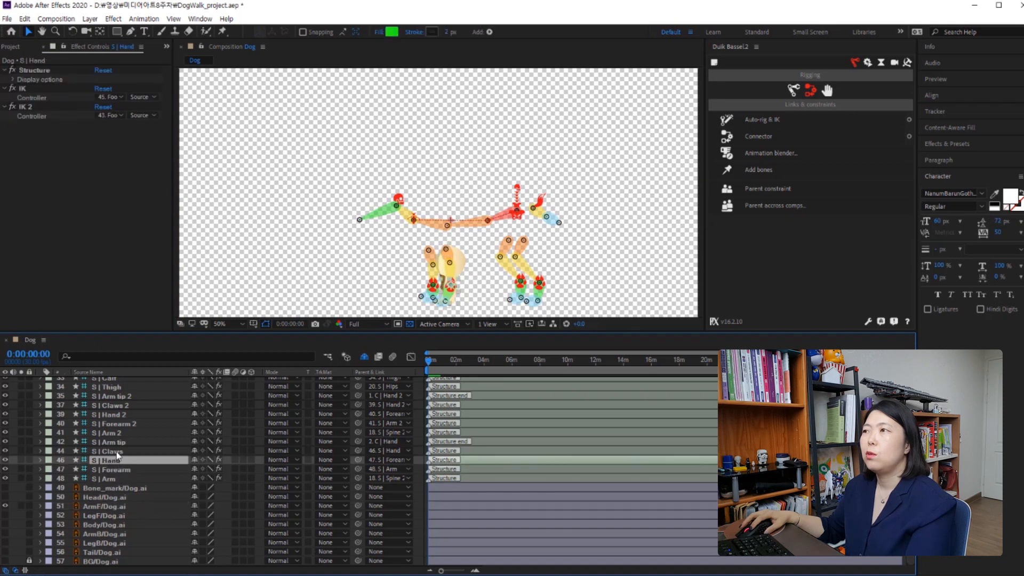
click(117, 451)
click(116, 442)
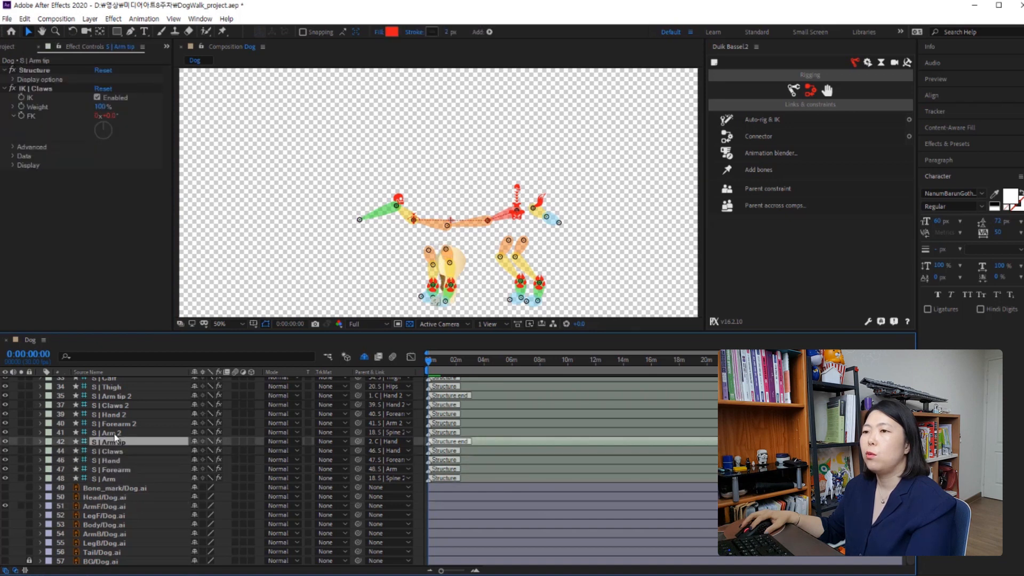
click(114, 451)
click(112, 477)
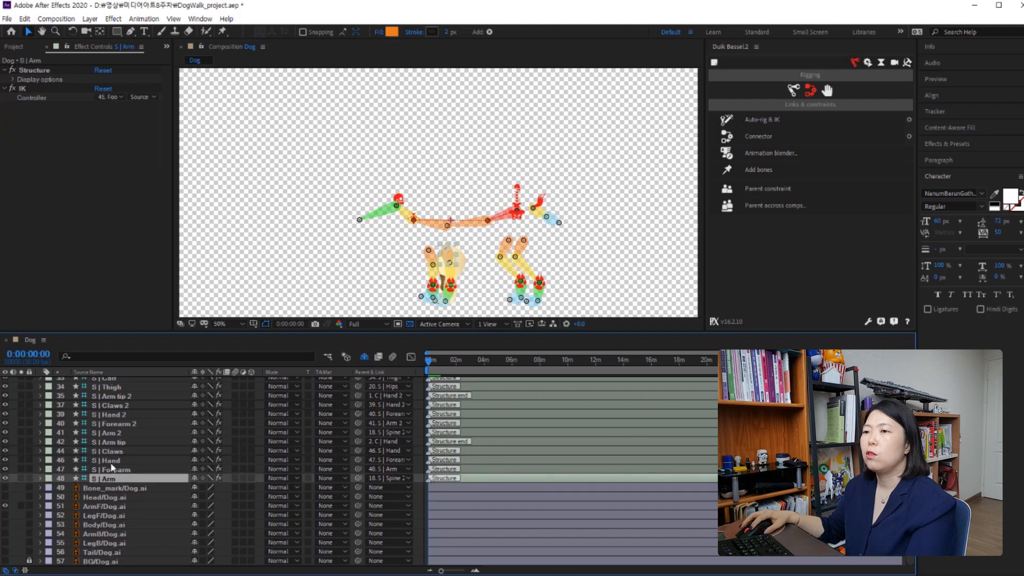
click(112, 469)
click(112, 459)
click(114, 451)
click(113, 479)
click(113, 469)
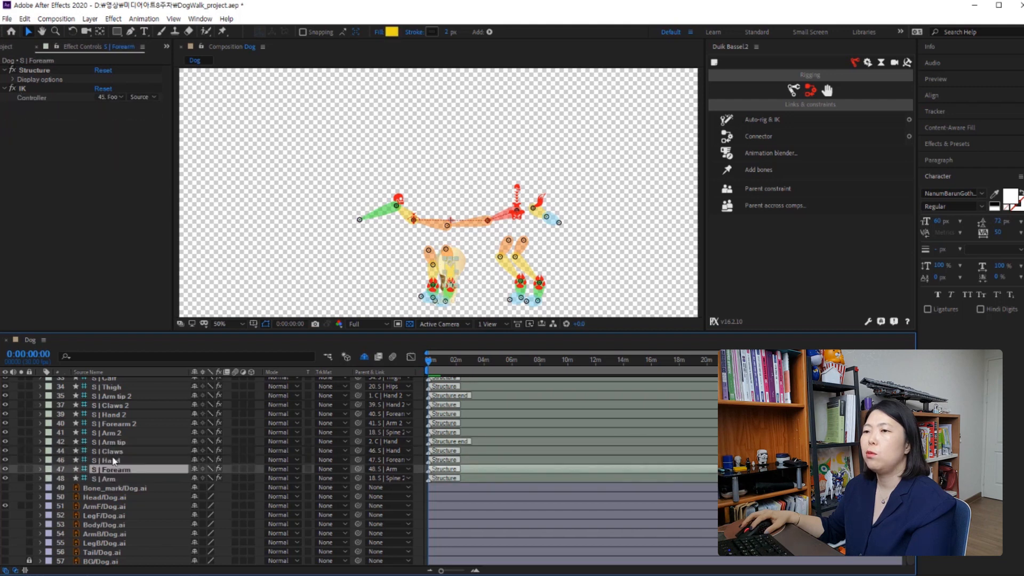
click(113, 460)
click(114, 451)
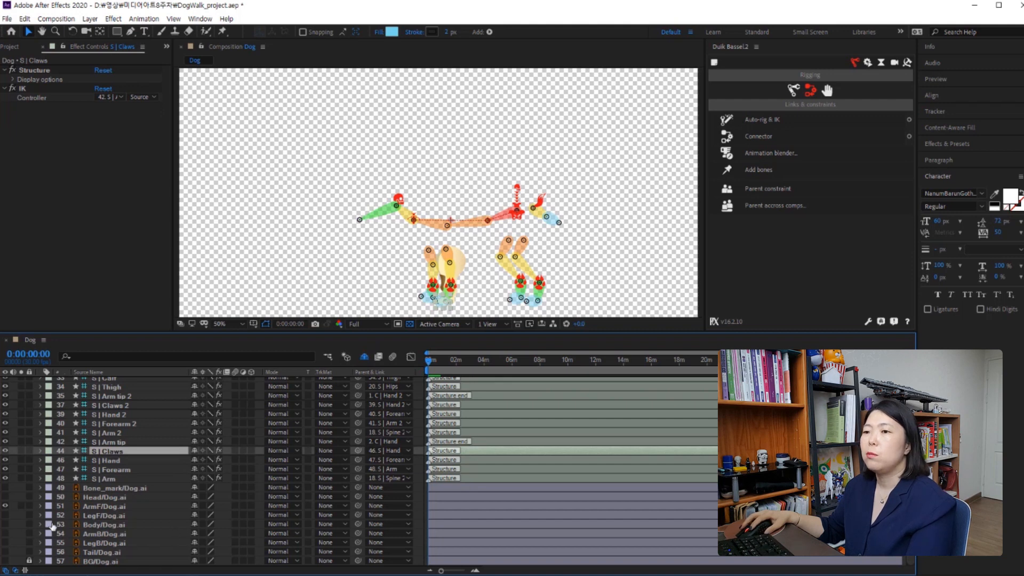
Place five puppet position pins on ArmF/Dog.ai over the front arm's structure joints, from the shoulder to the paw.
click(107, 507)
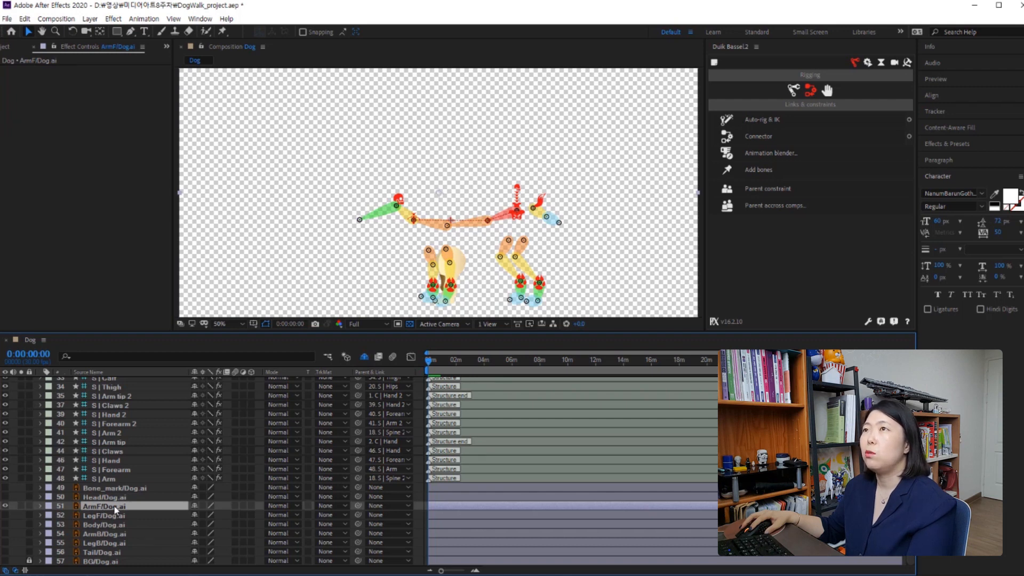
click(222, 32)
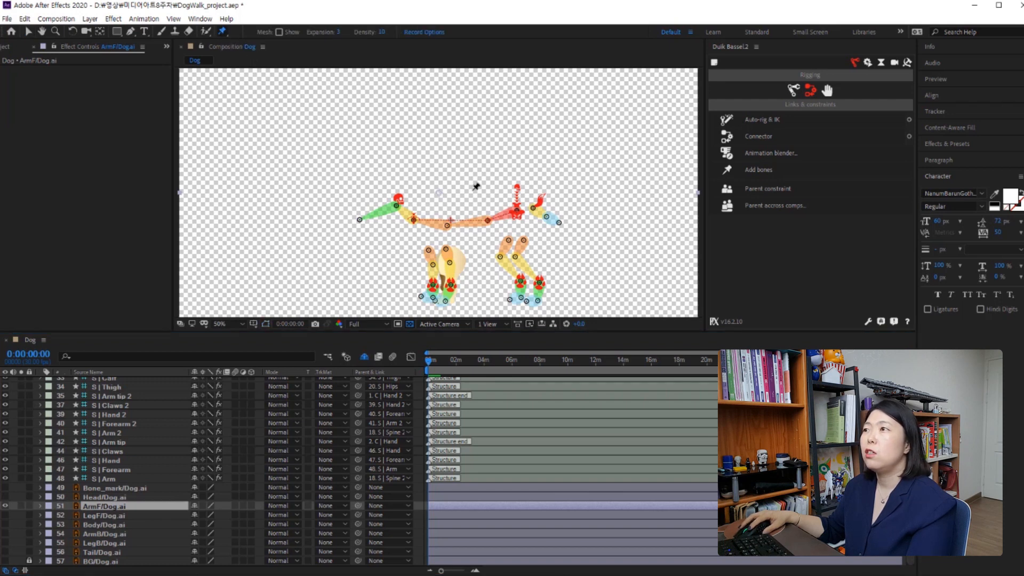
click(447, 248)
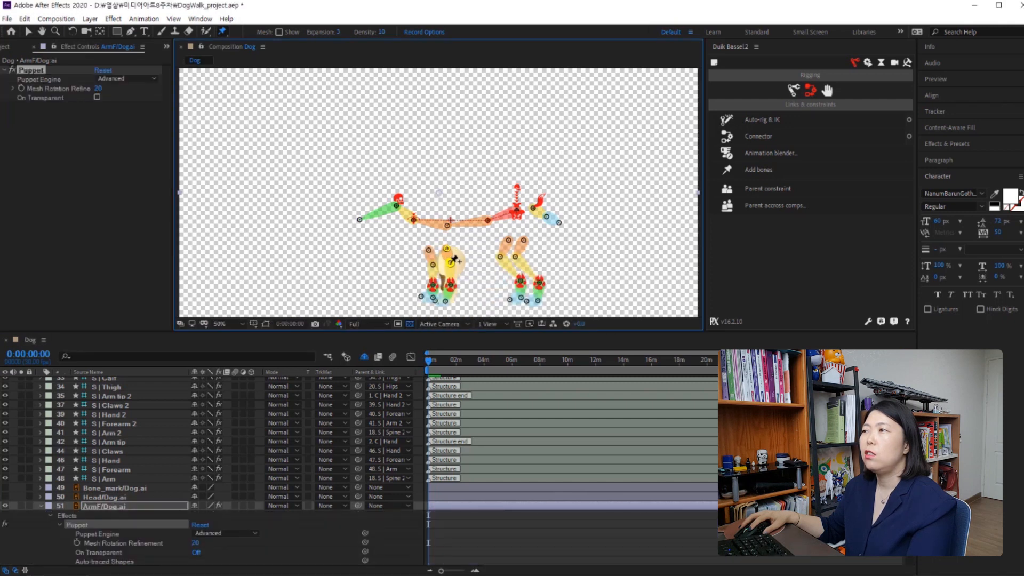
click(451, 284)
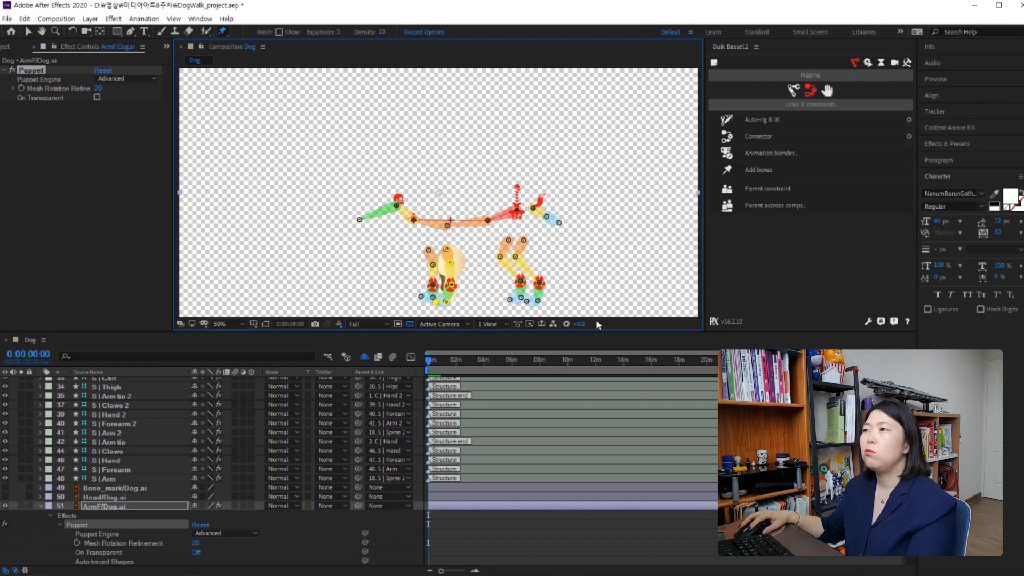
click(436, 301)
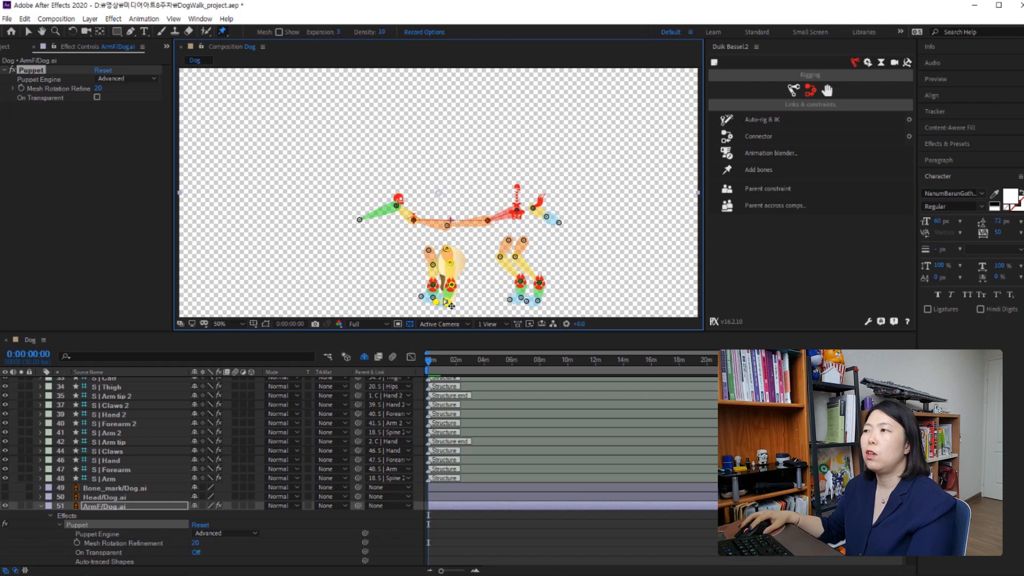
Reveal the keyframed Position properties of Puppet Pin 1 to Puppet Pin 5 on ArmF/Dog.ai.
click(138, 507)
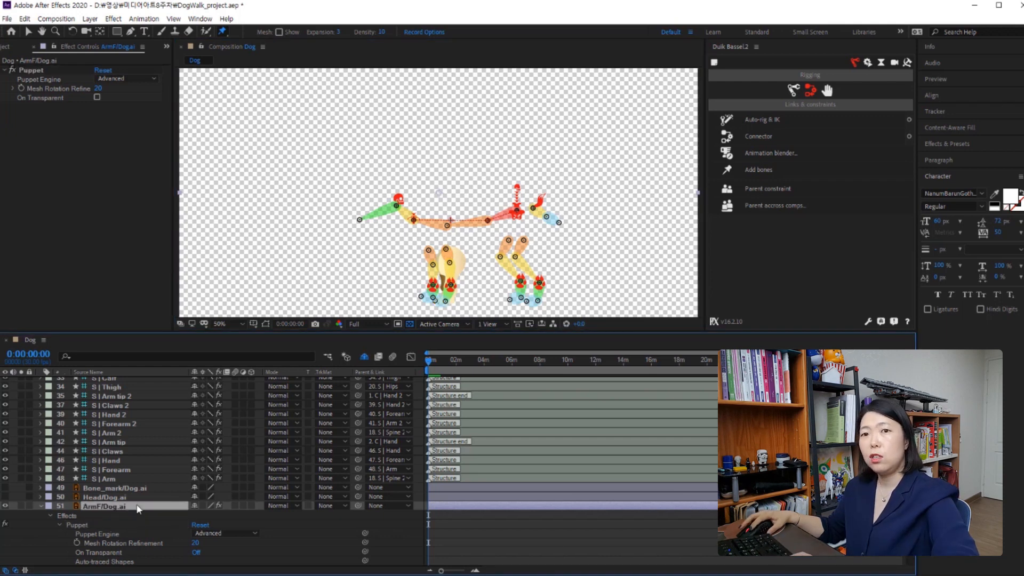
key(u)
scroll(136, 504, down, 1)
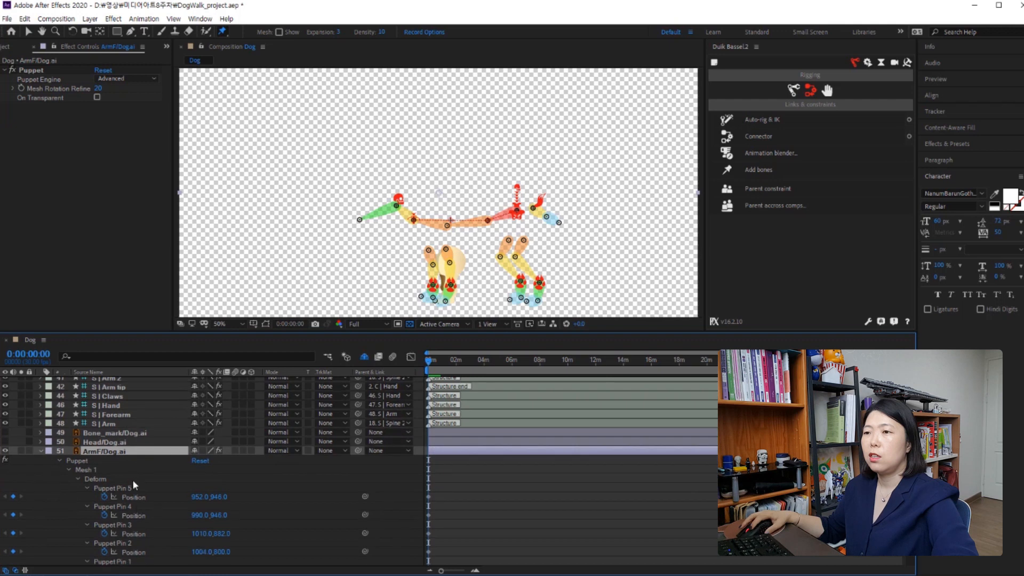
key(u)
key(u)
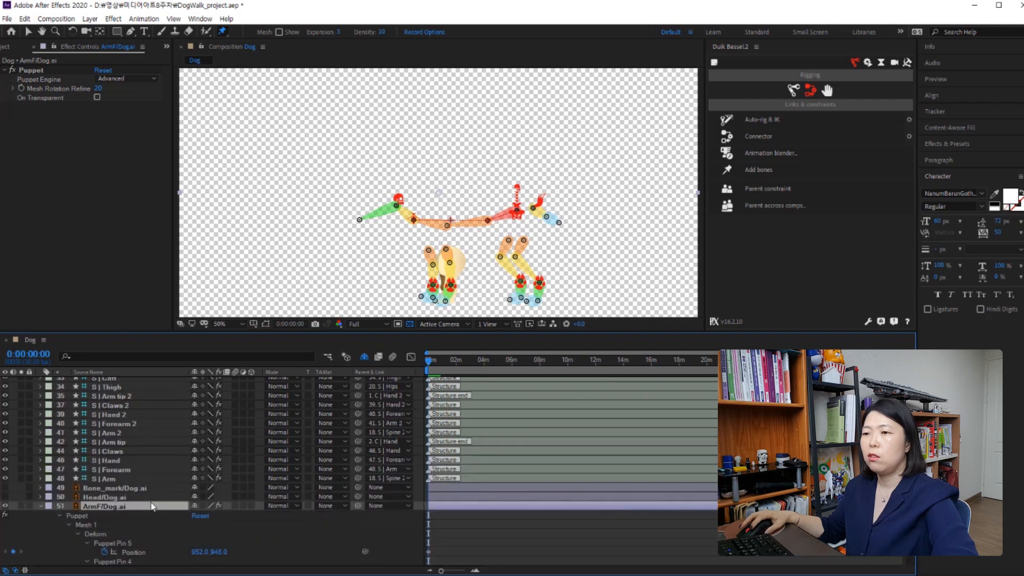
scroll(152, 506, down, 3)
scroll(150, 501, down, 1)
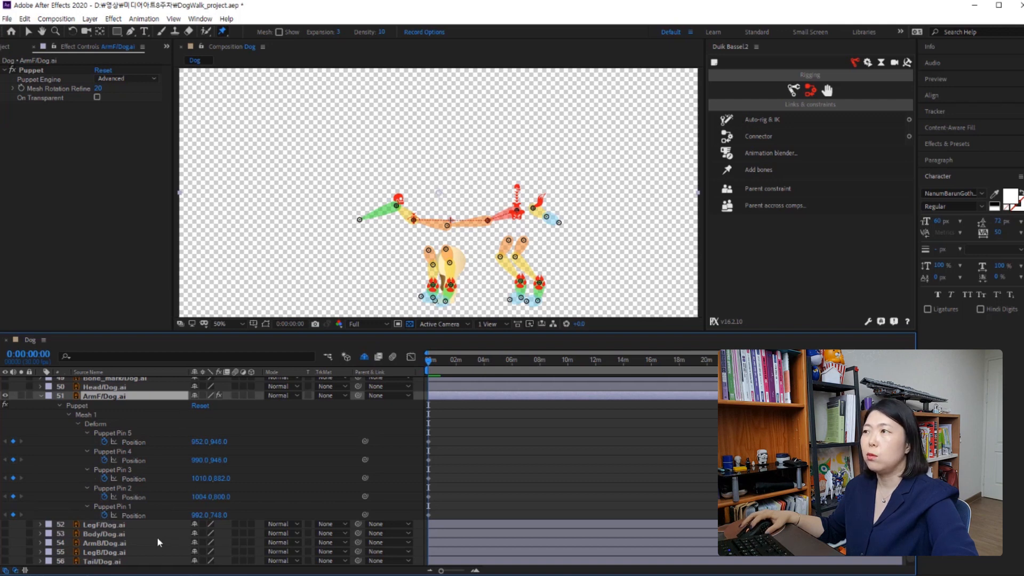
Rename Puppet Pin 5 on ArmF/Dog.ai as "Arm tip" to match the front arm's end structure.
click(133, 435)
scroll(147, 478, up, 1)
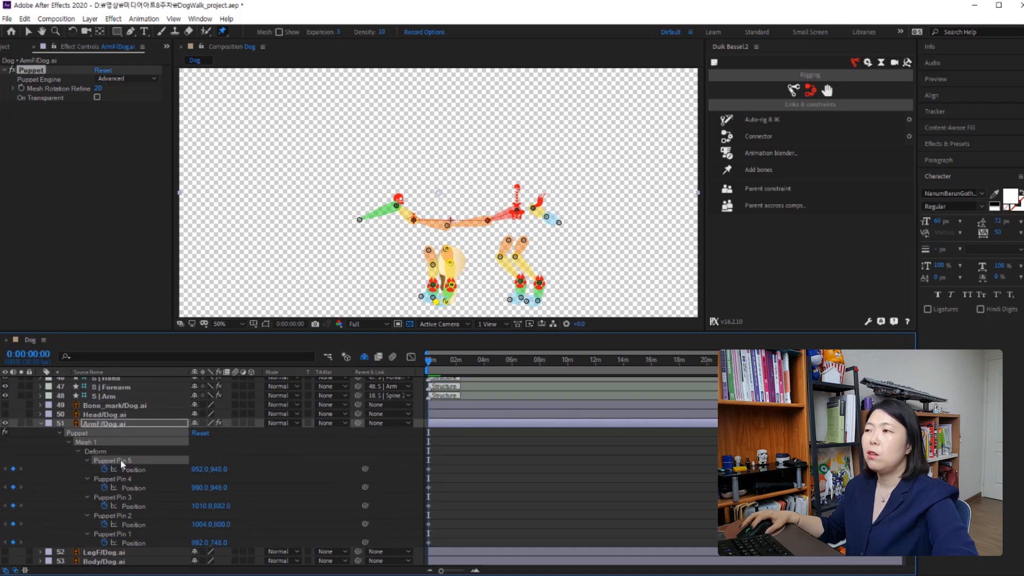
scroll(122, 461, up, 1)
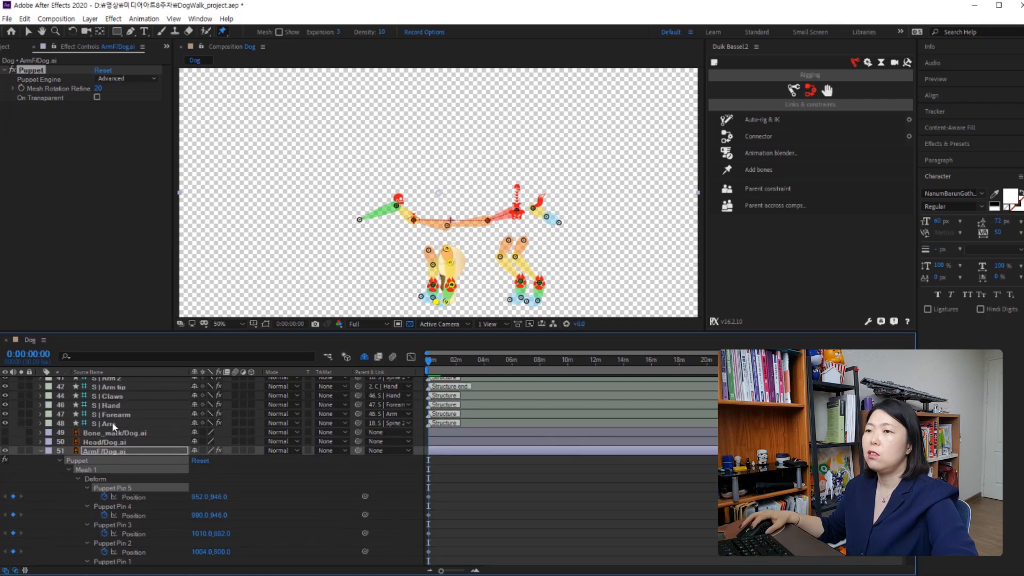
scroll(127, 410, up, 1)
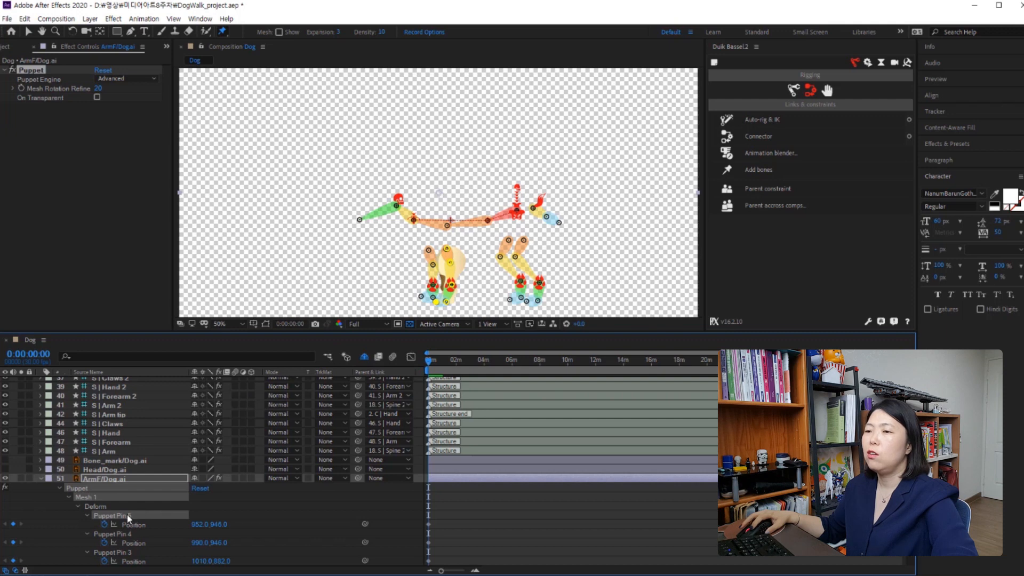
key(Return)
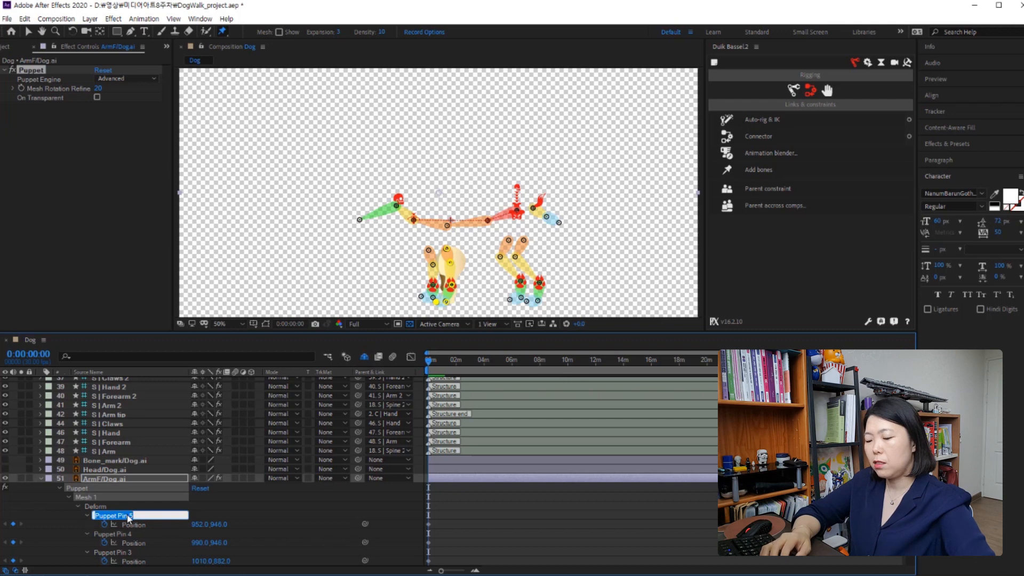
text(Ar)
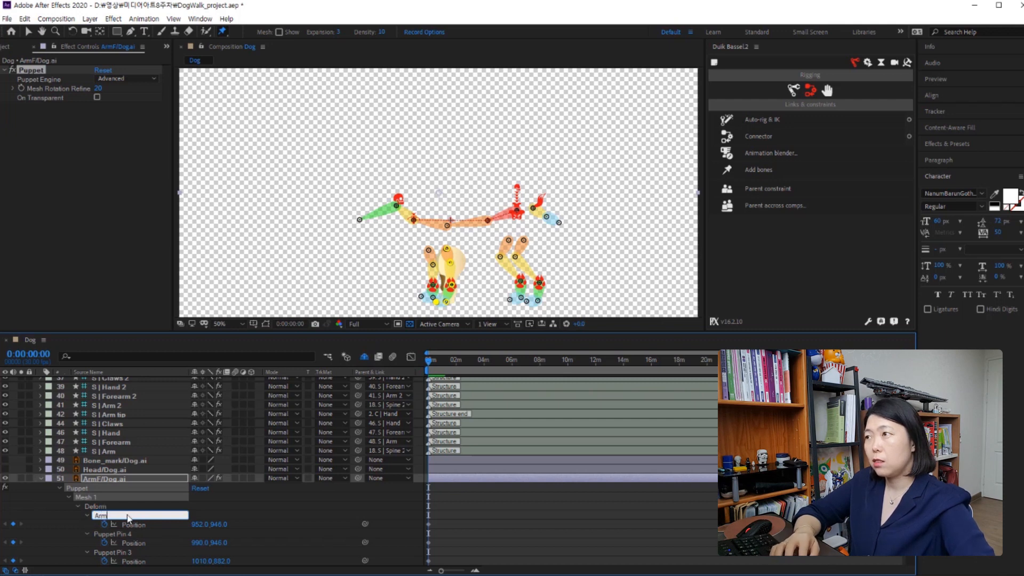
text(m)
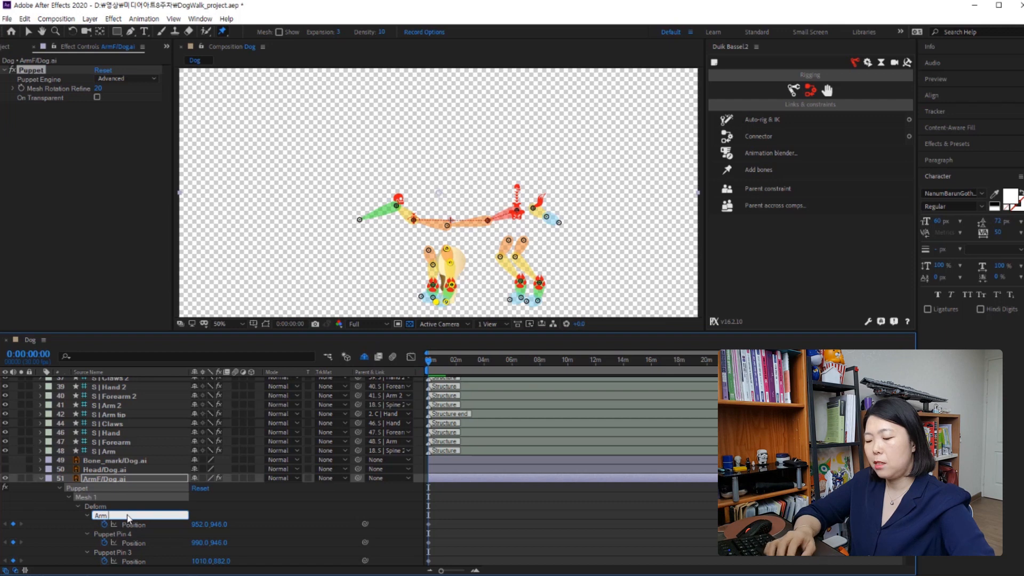
text( tip)
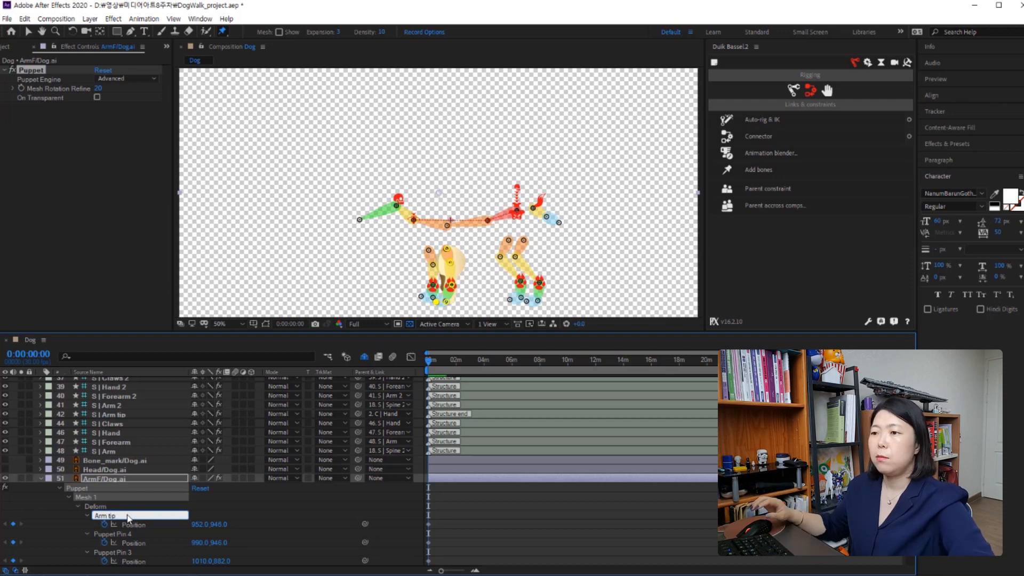
Rename Puppet Pin 4 on ArmF/Dog.ai as "Claws" to match the S | Claws structure.
click(123, 533)
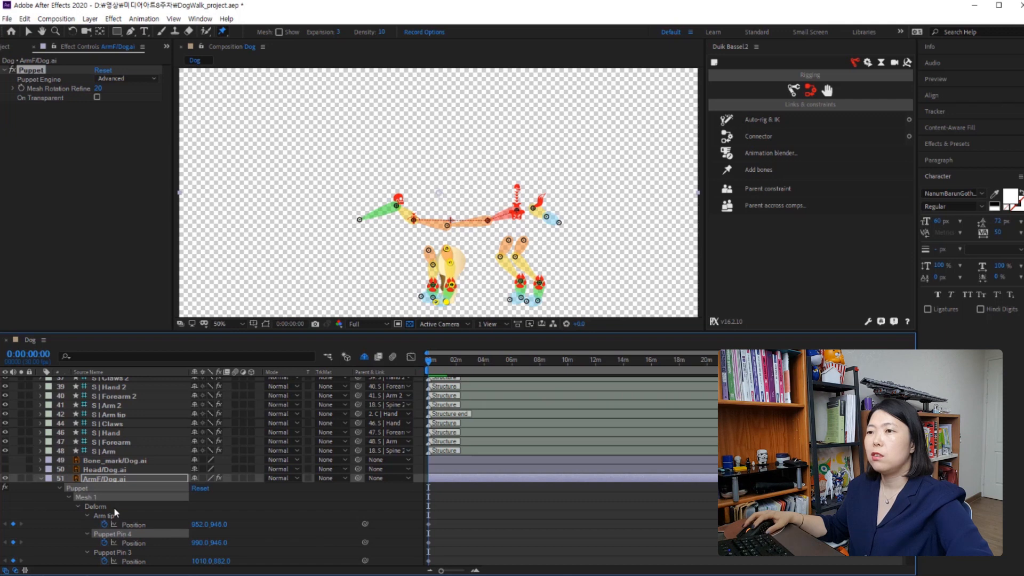
click(113, 422)
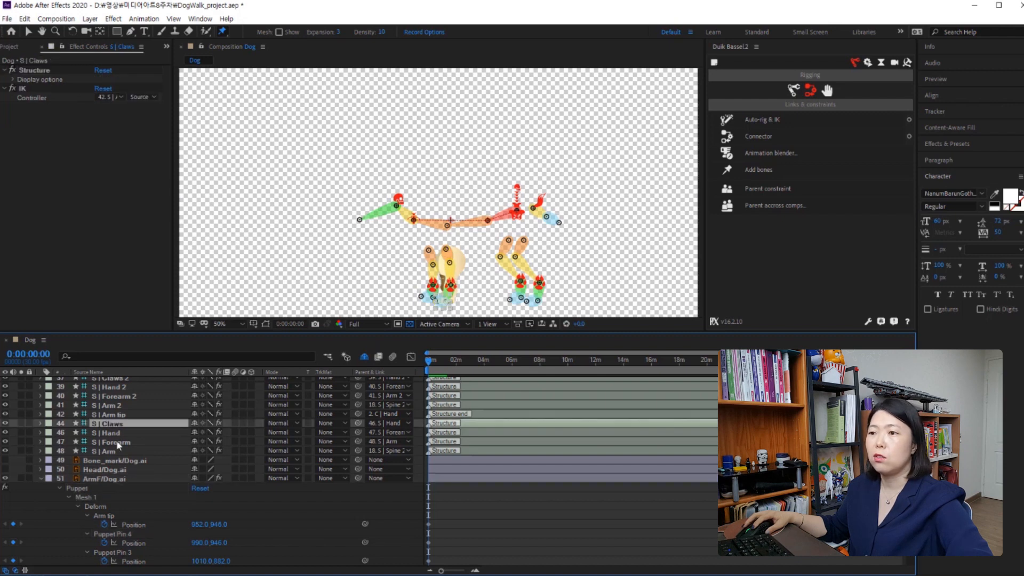
click(121, 533)
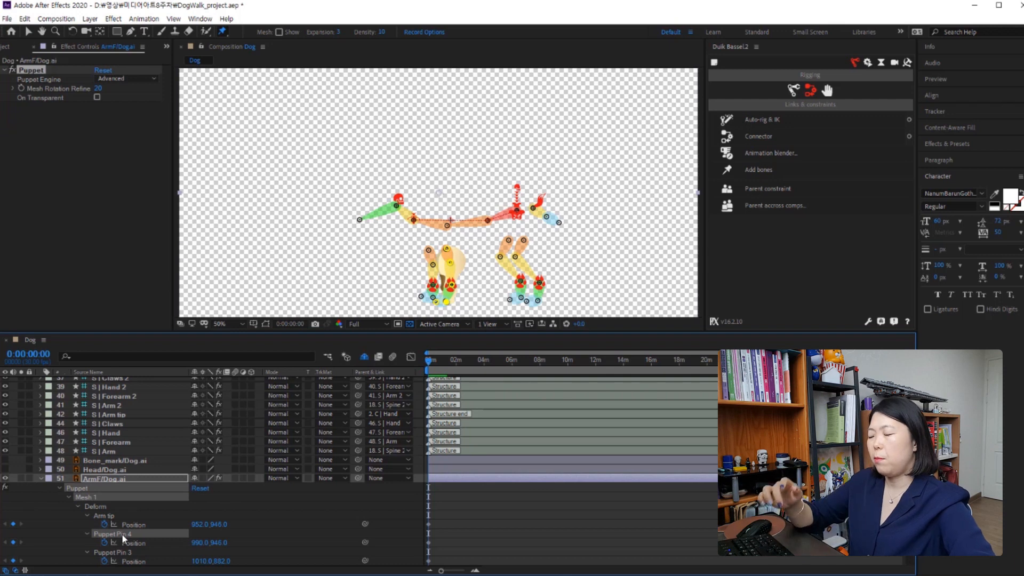
key(Return)
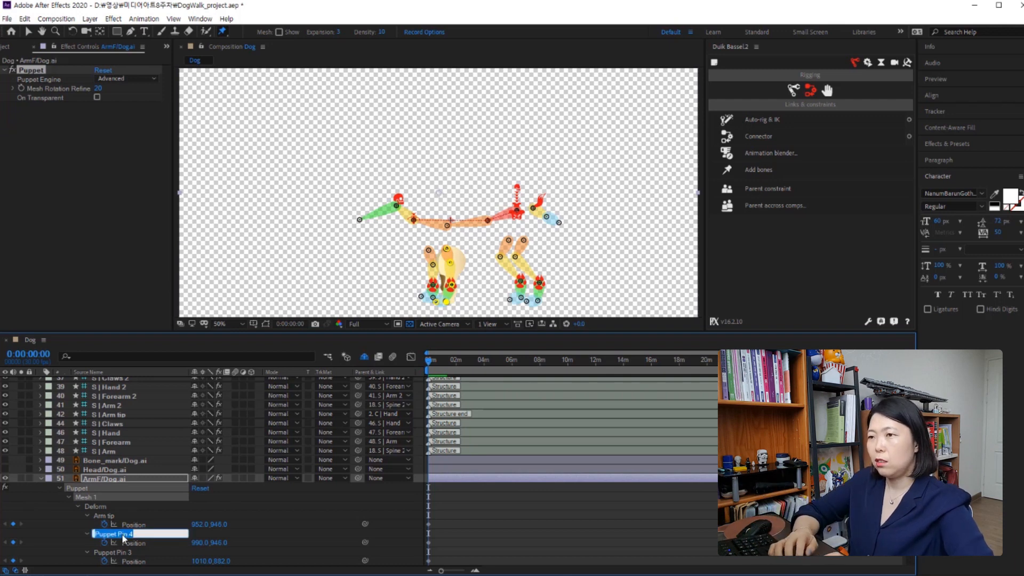
text(C)
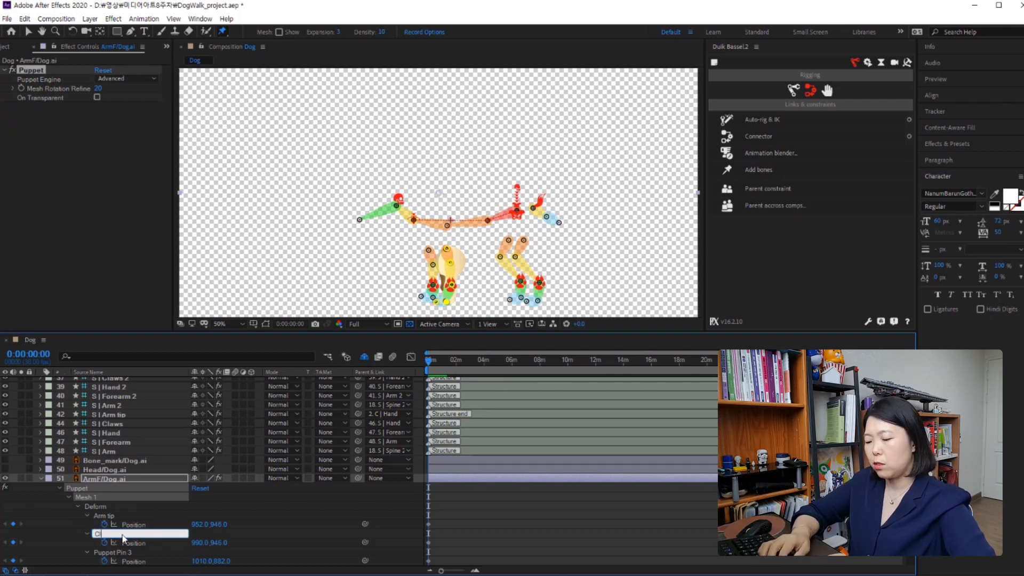
text(laws)
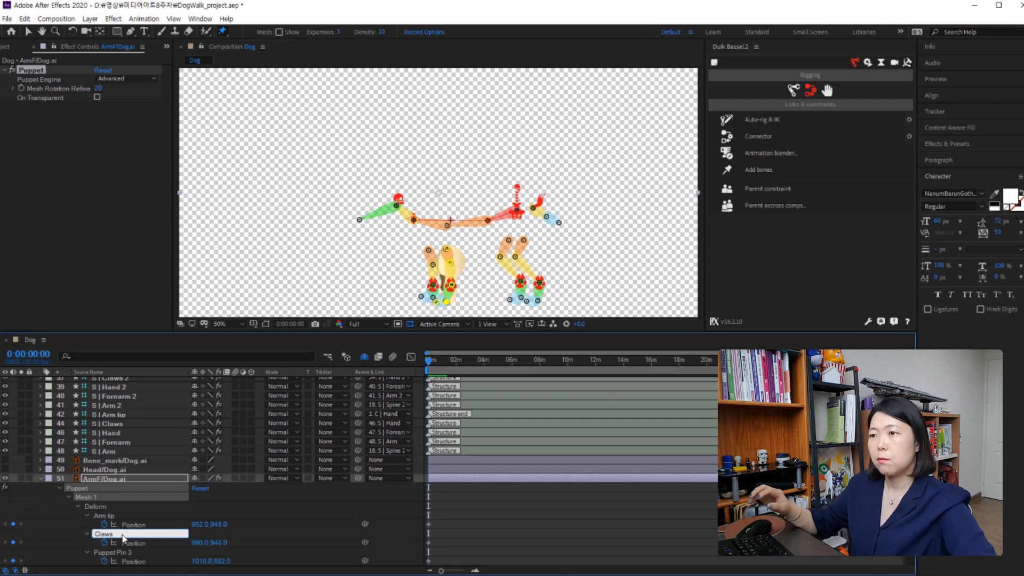
Rename Puppet Pin 3 on ArmF/Dog.ai as "Hand" to match the S | Hand structure.
click(130, 554)
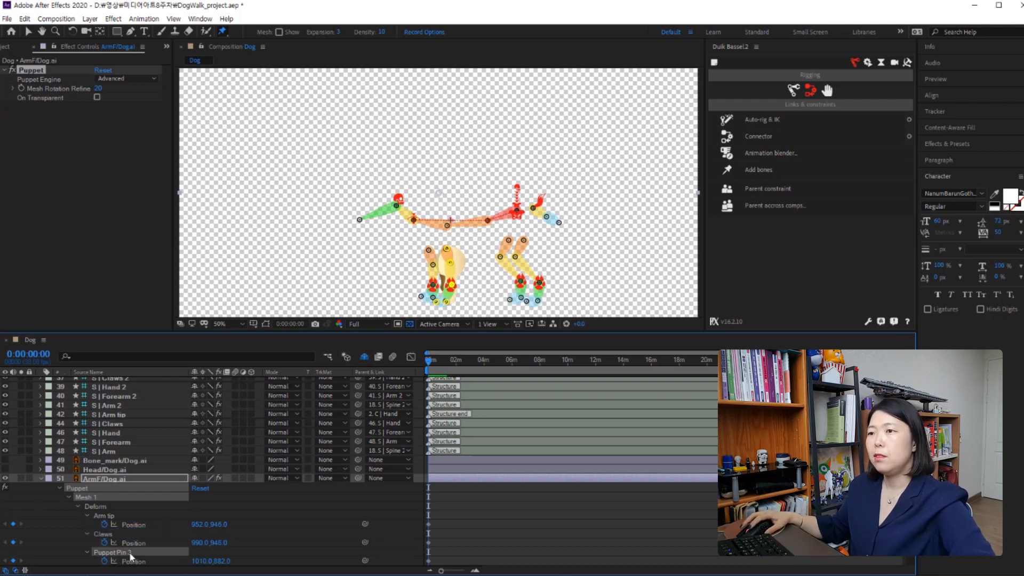
key(Return)
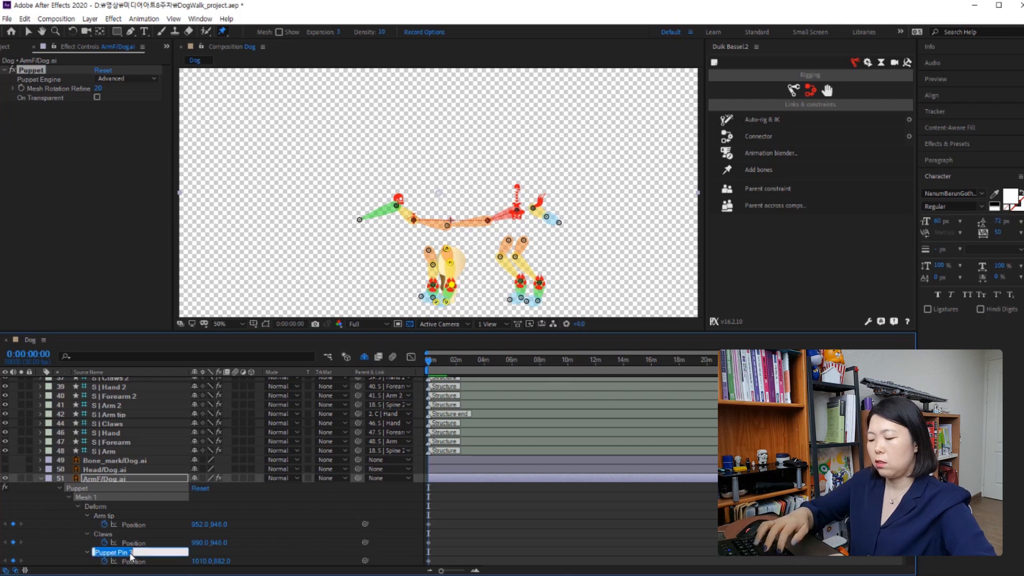
text(H)
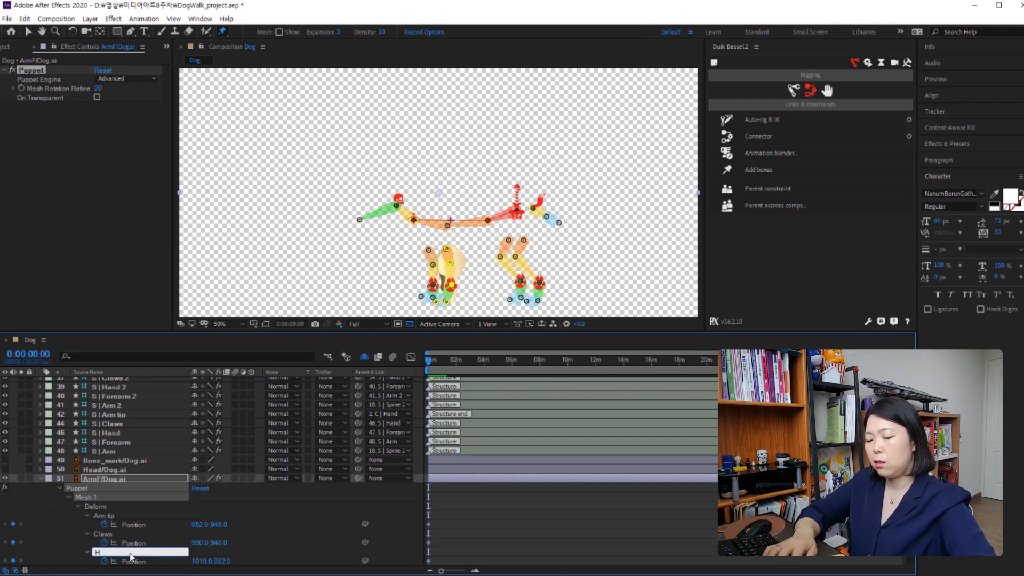
text(and)
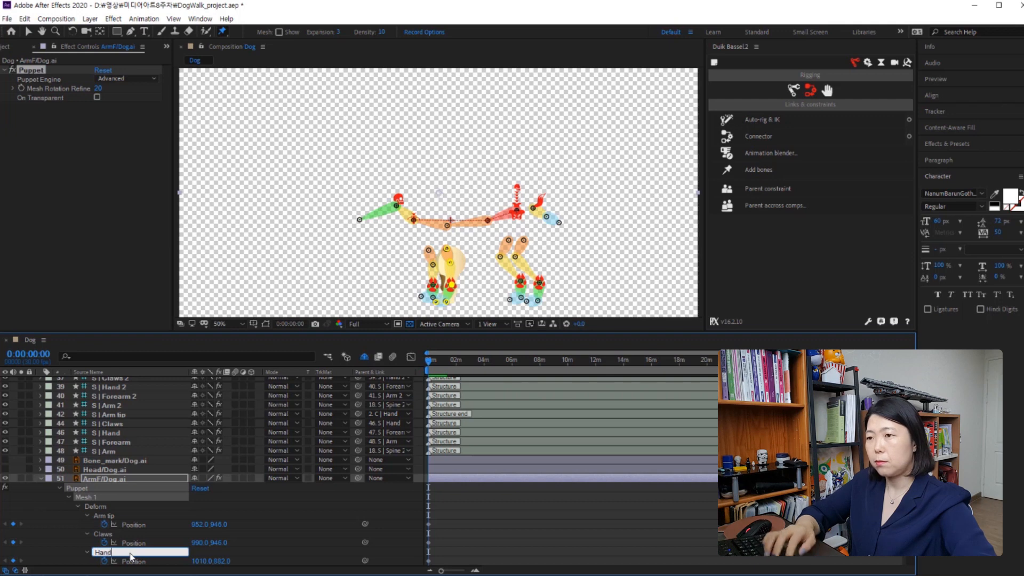
Rename Puppet Pin 2 on ArmF/Dog.ai as "Forarm" for the forearm joint.
scroll(203, 555, down, 2)
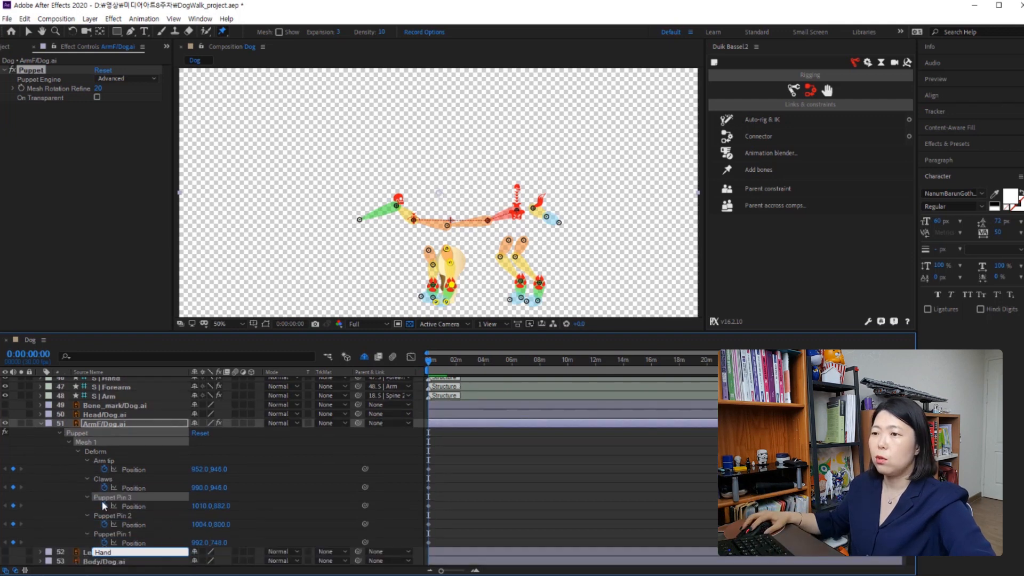
click(120, 514)
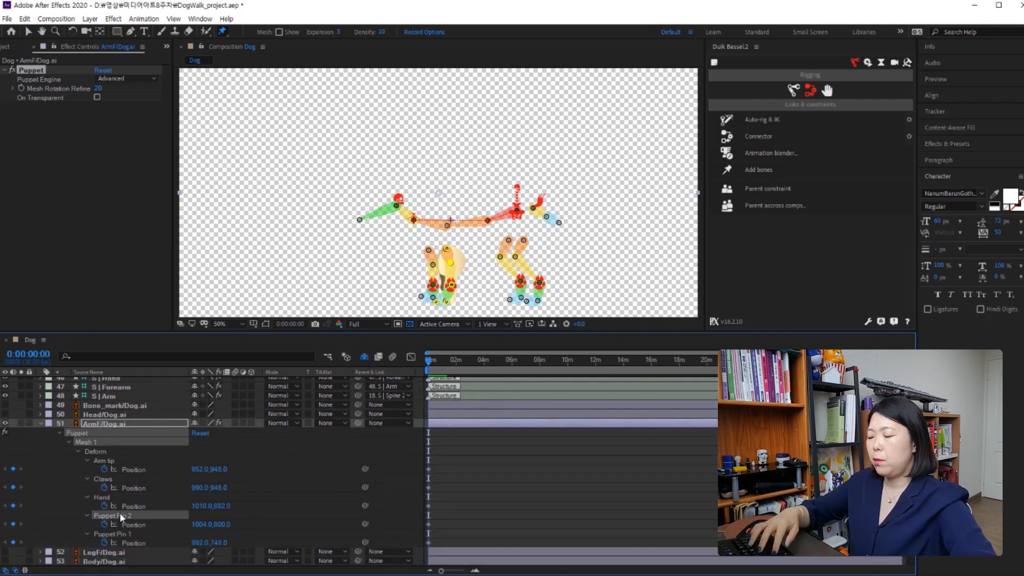
key(Return)
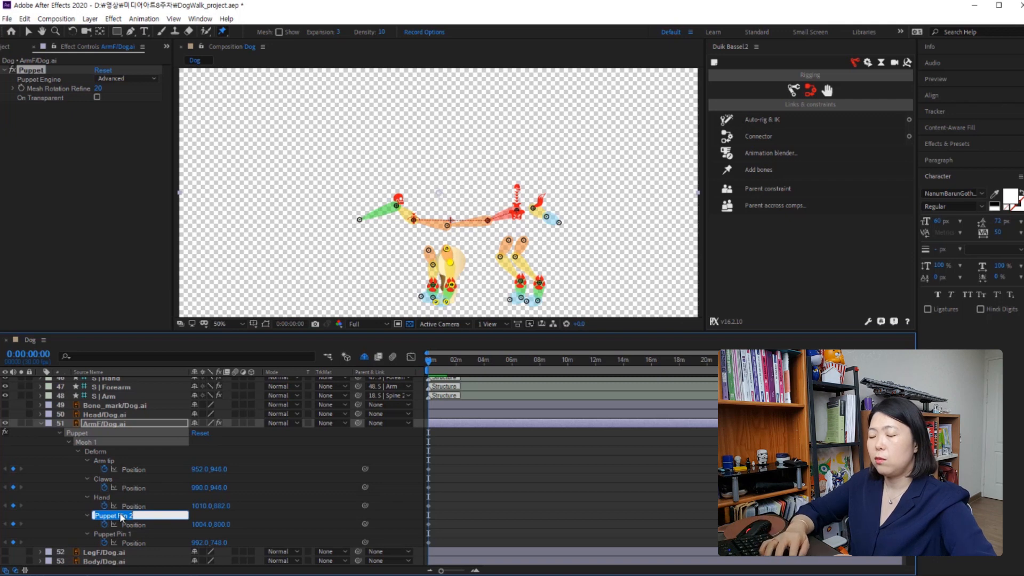
text(For)
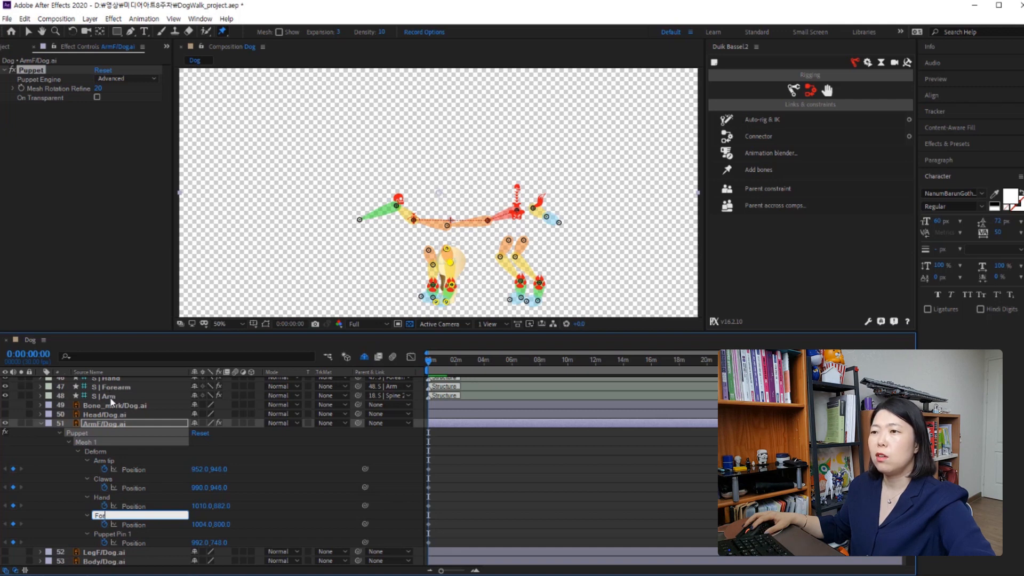
text(ar)
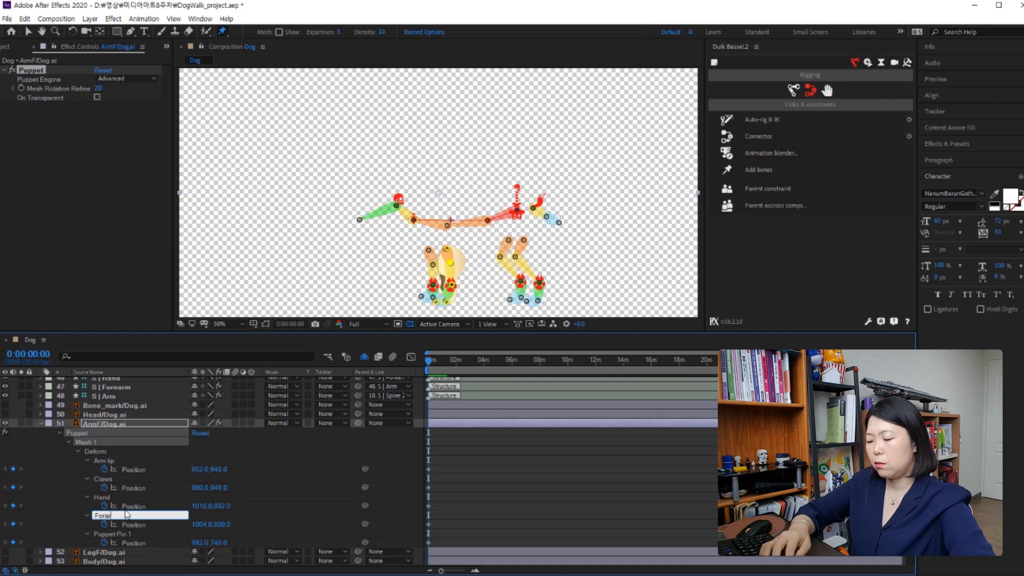
text(m)
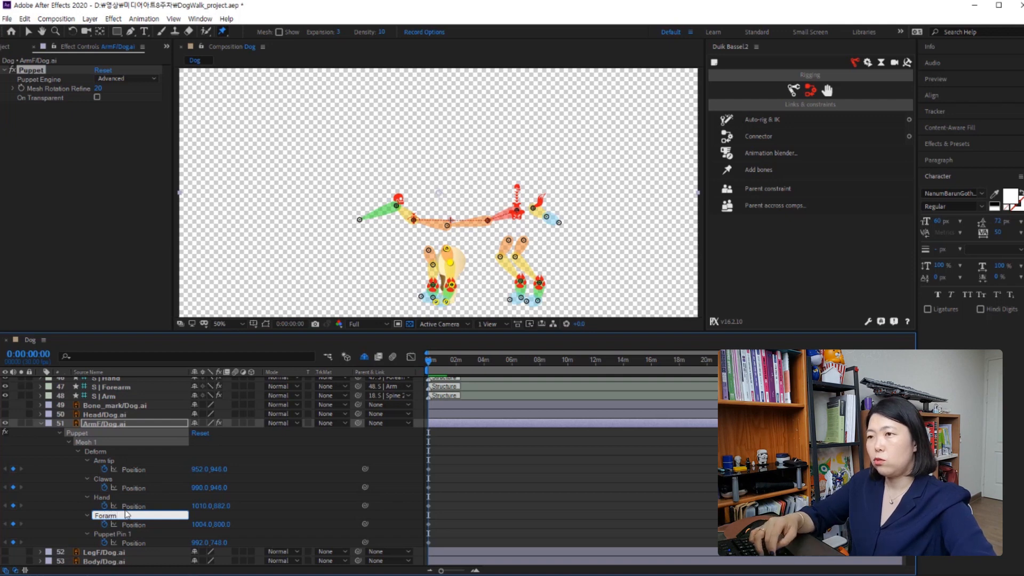
key(Return)
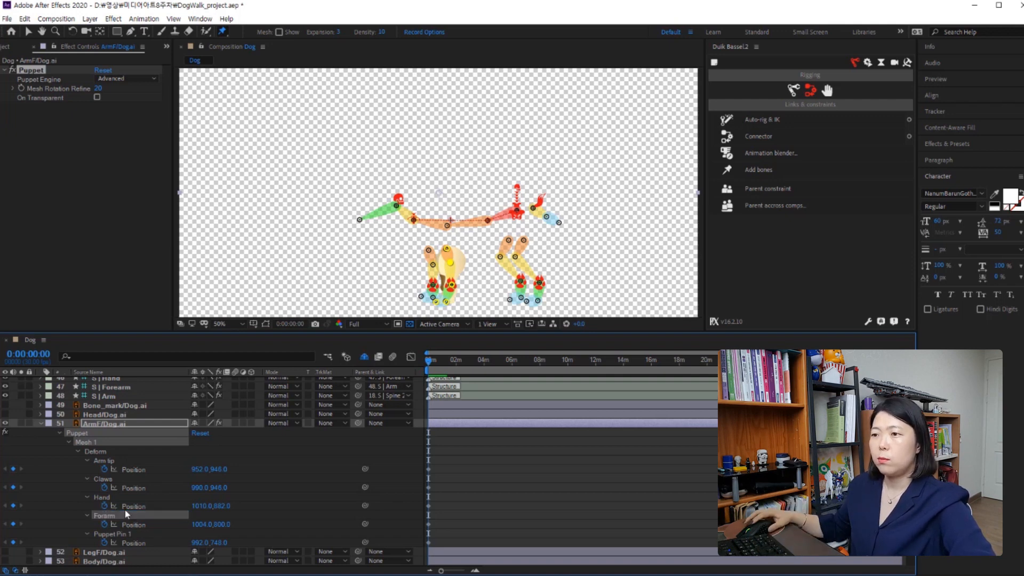
Rename Puppet Pin 1 on ArmF/Dog.ai as "Arm" for the shoulder joint.
click(118, 534)
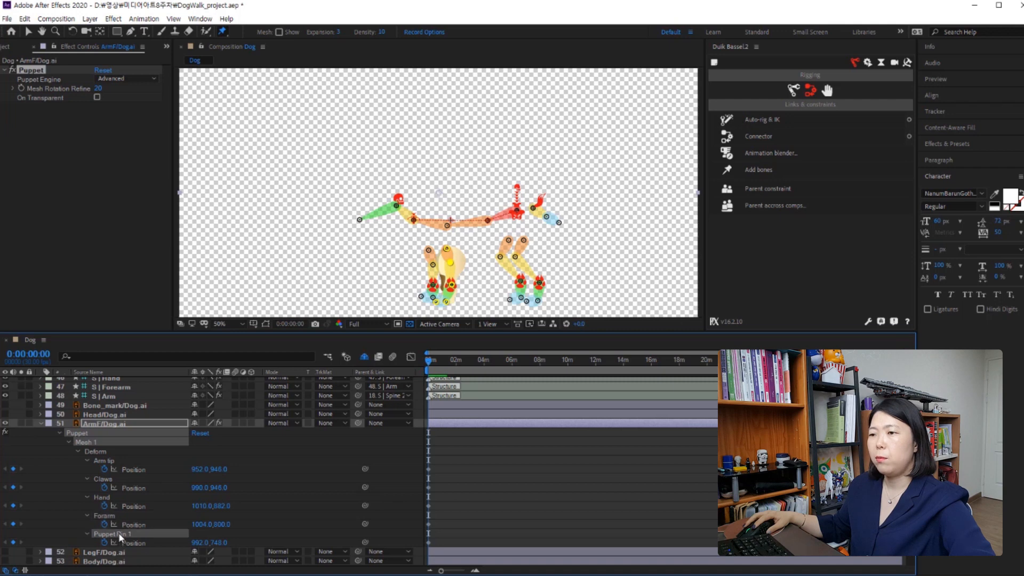
key(Return)
text(Arm)
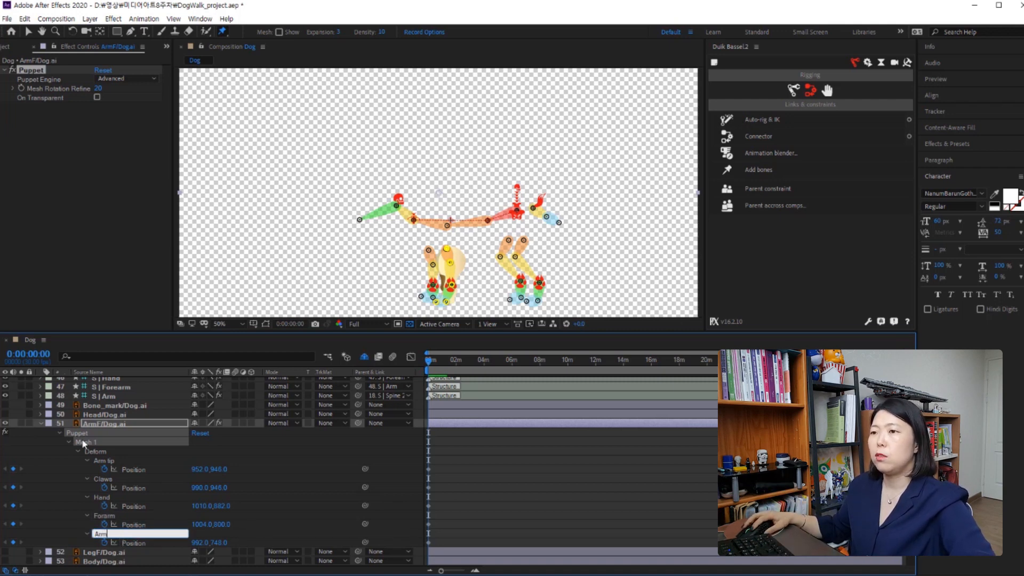
Add Duik bones to the Arm tip, Claws, Hand, Forarm and Arm pins together, and collapse the properties of ArmF/Dog.ai.
click(111, 457)
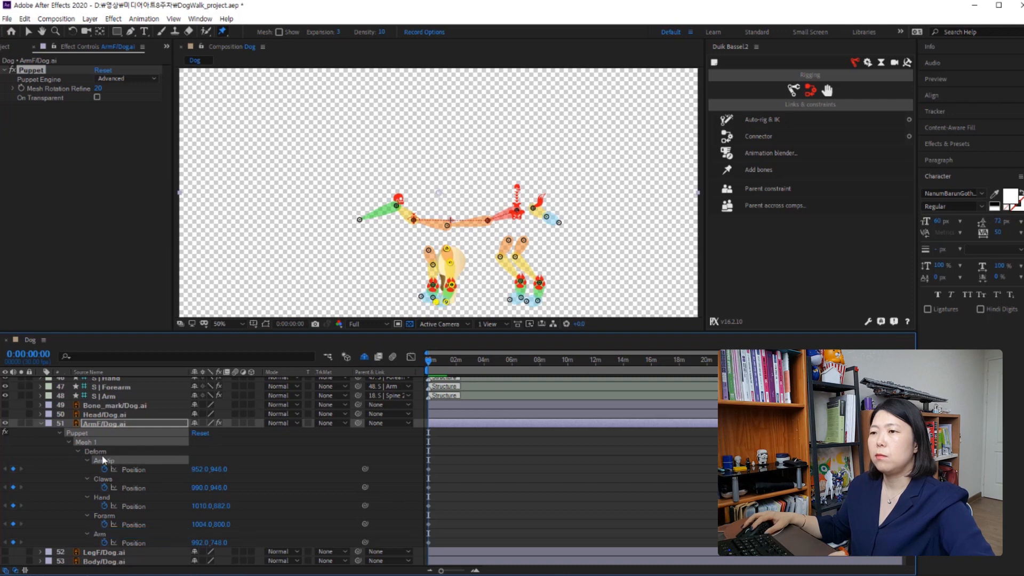
shift+click(118, 477)
shift+click(118, 496)
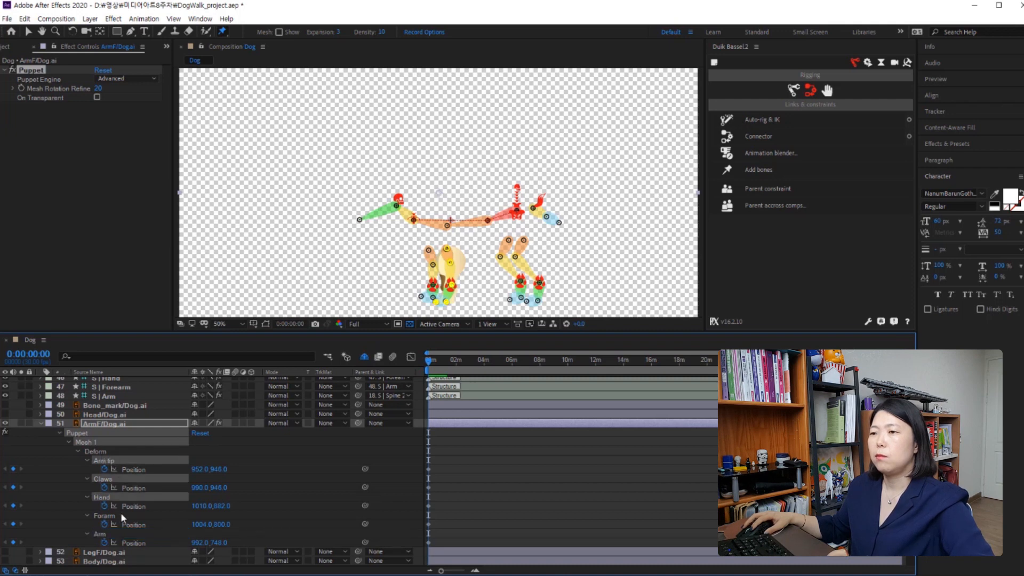
shift+click(121, 515)
shift+click(123, 535)
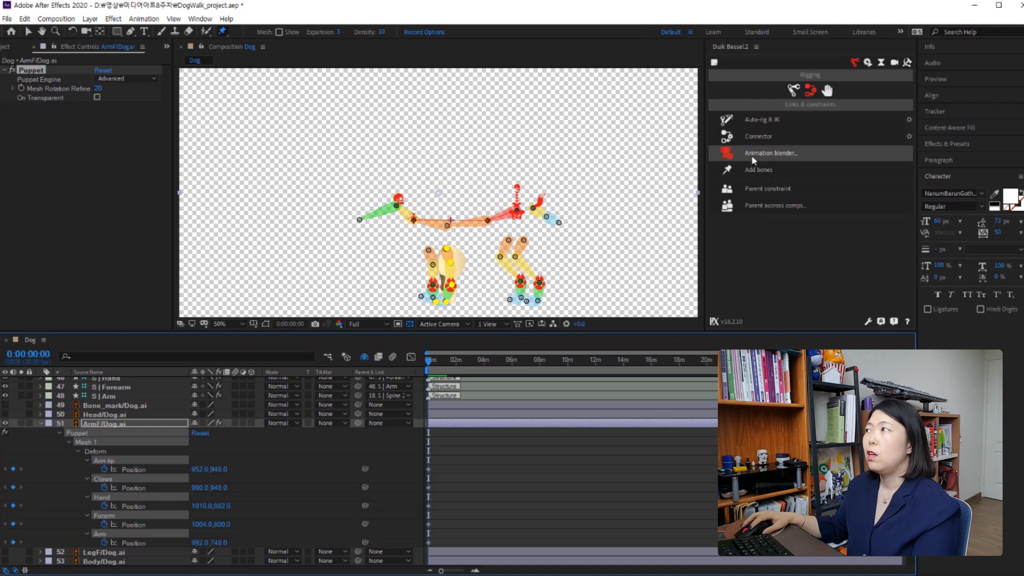
click(760, 171)
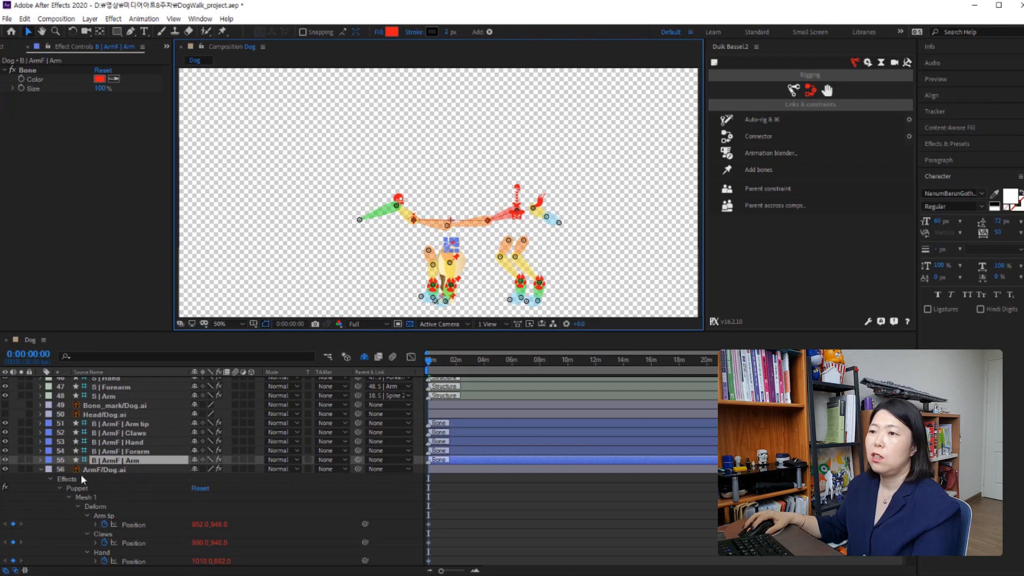
click(41, 468)
click(40, 469)
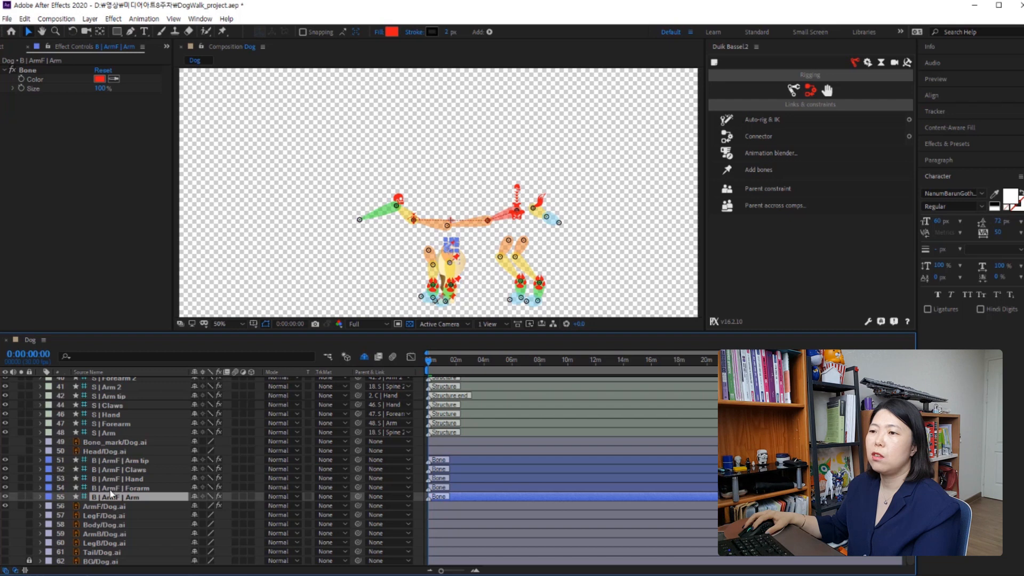
Examine which front arm joint each of the B | ArmF bone layers, from Arm to Arm tip, sits on.
click(114, 487)
click(113, 478)
click(113, 469)
click(112, 460)
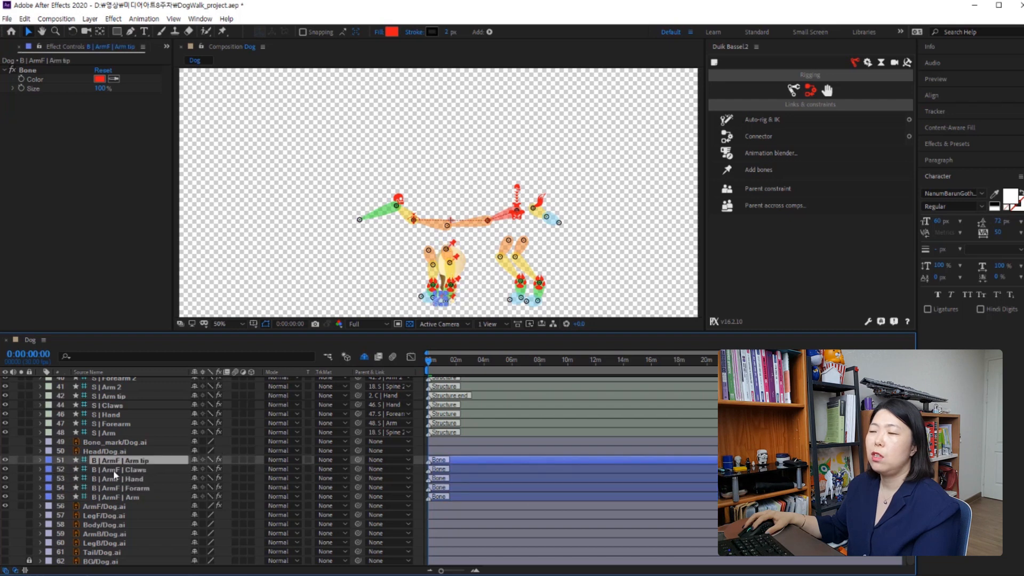
click(112, 497)
click(112, 487)
click(112, 478)
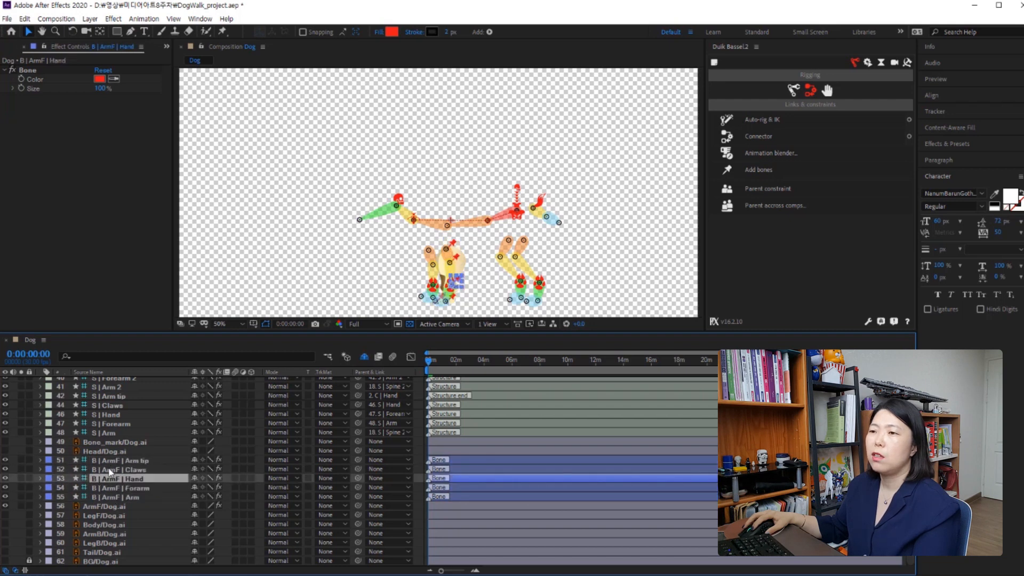
Check which joint of the front arm each ArmF bone layer controls, from Arm tip through Arm.
click(112, 470)
key(ctrl+Up)
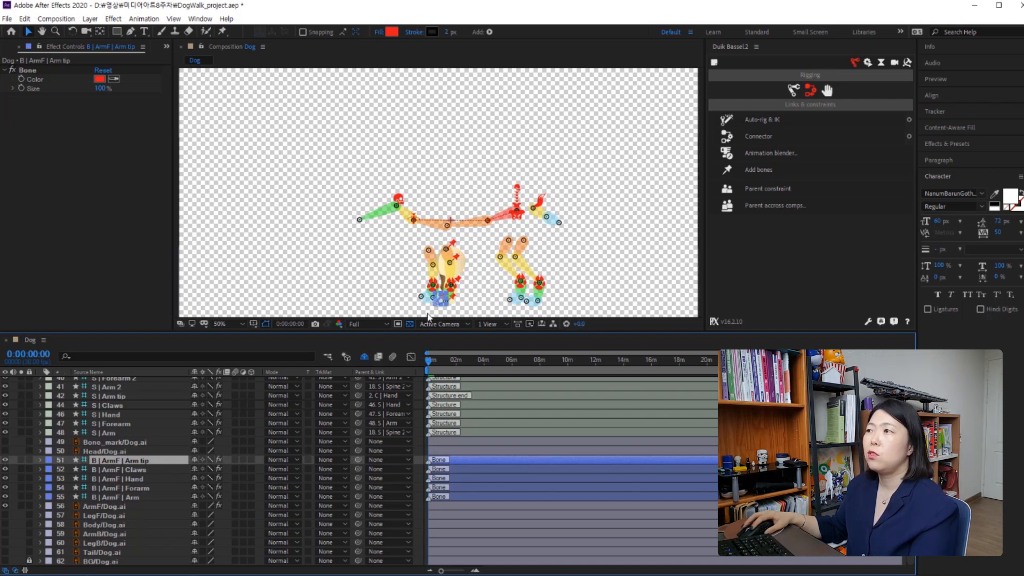
click(763, 188)
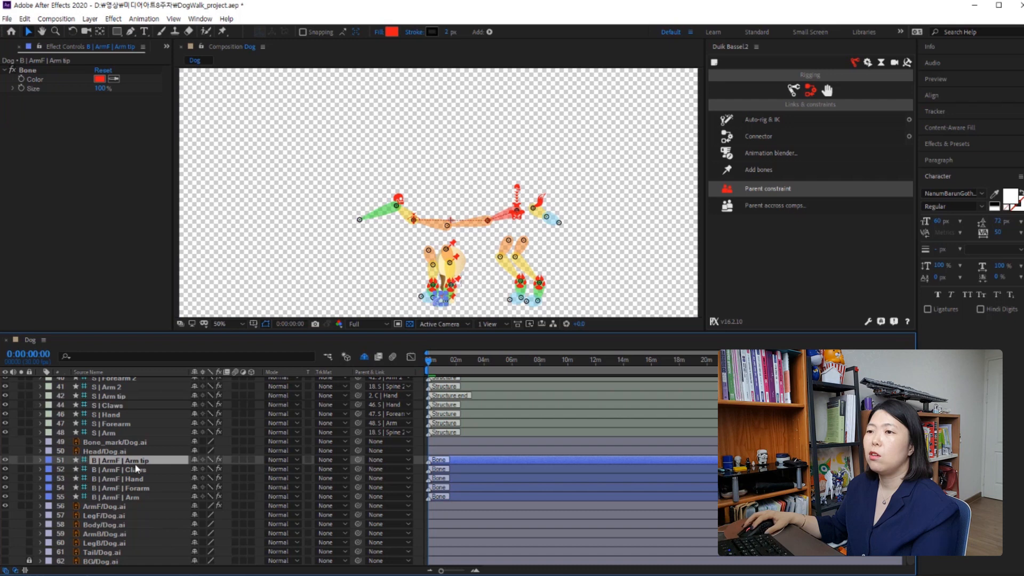
click(122, 471)
click(117, 479)
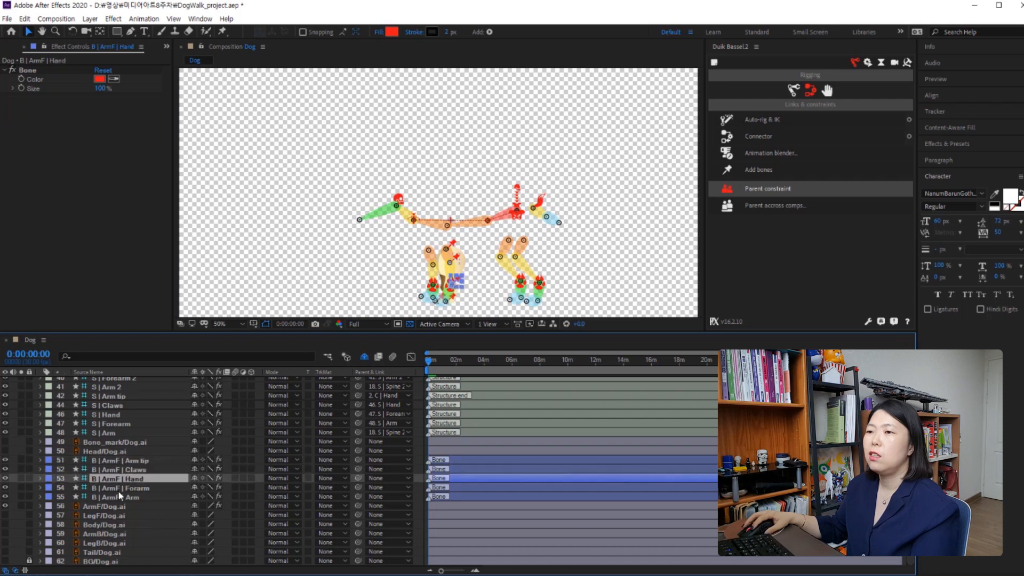
click(119, 488)
click(122, 497)
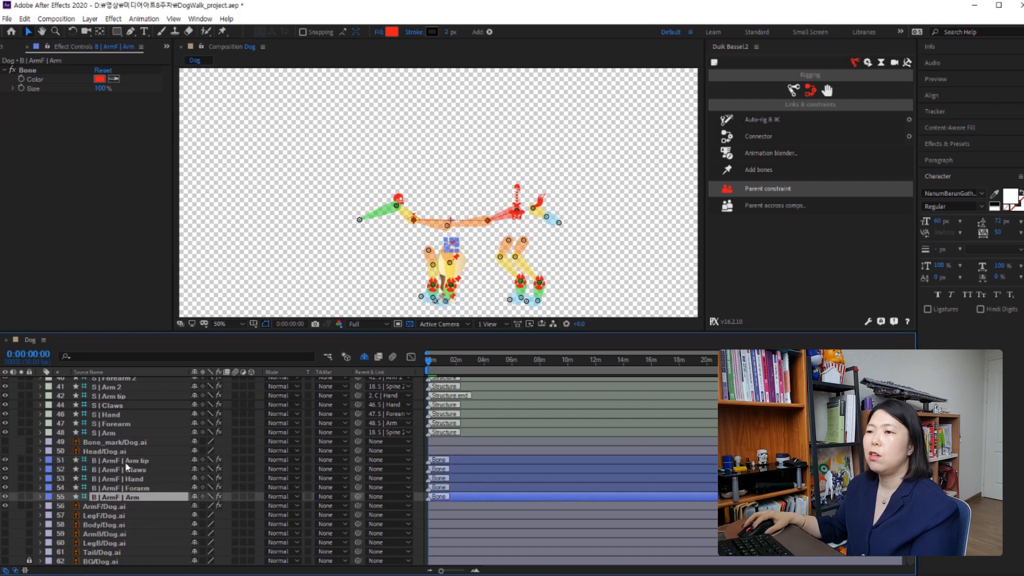
click(122, 460)
click(126, 498)
click(126, 488)
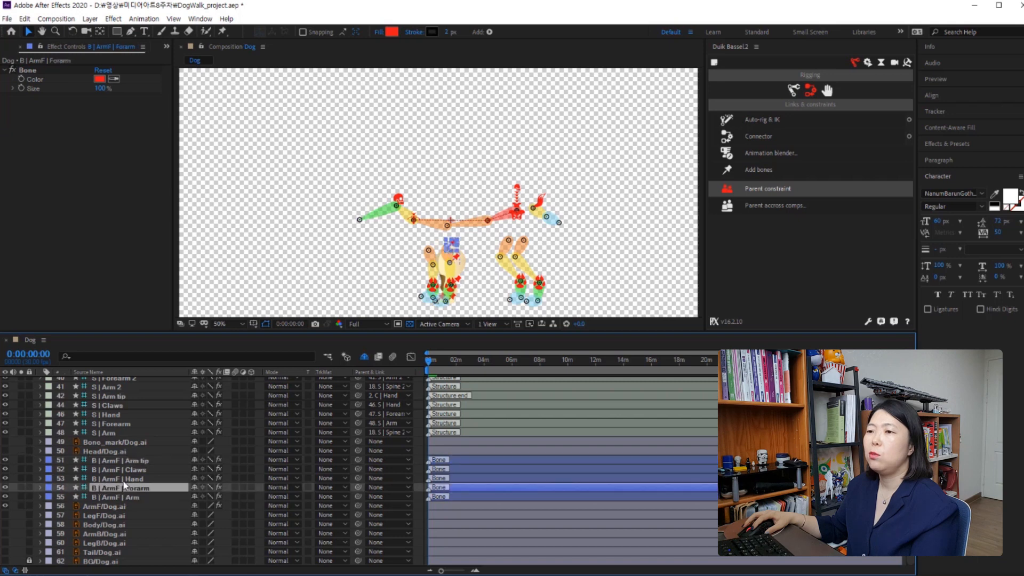
click(126, 479)
click(128, 469)
Parent the bones B | ArmF | Arm tip and B | ArmF | Claws to the structures S | Arm tip and S | Claws.
click(129, 459)
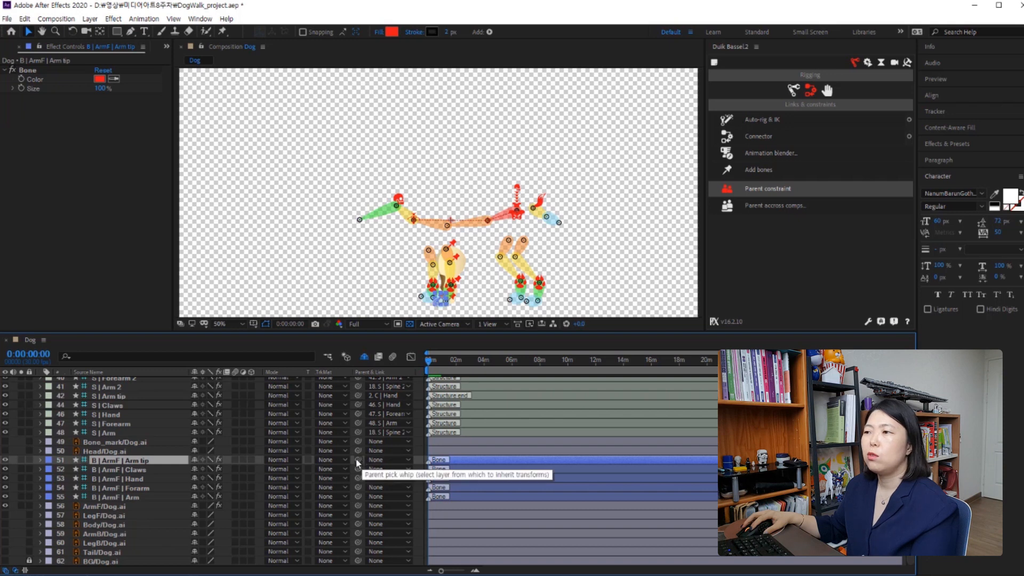
drag(351, 460, 125, 397)
click(128, 469)
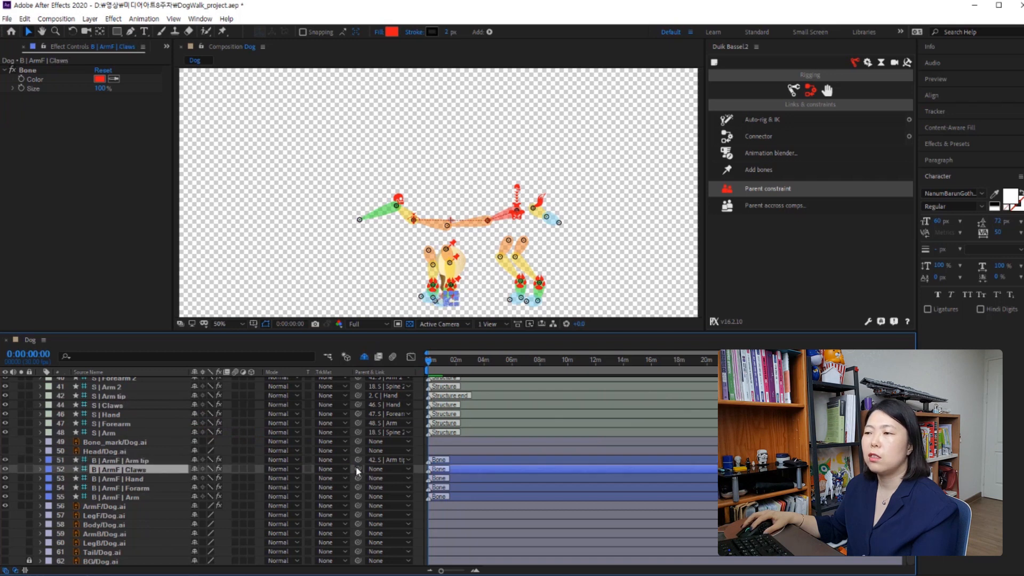
drag(357, 466, 130, 405)
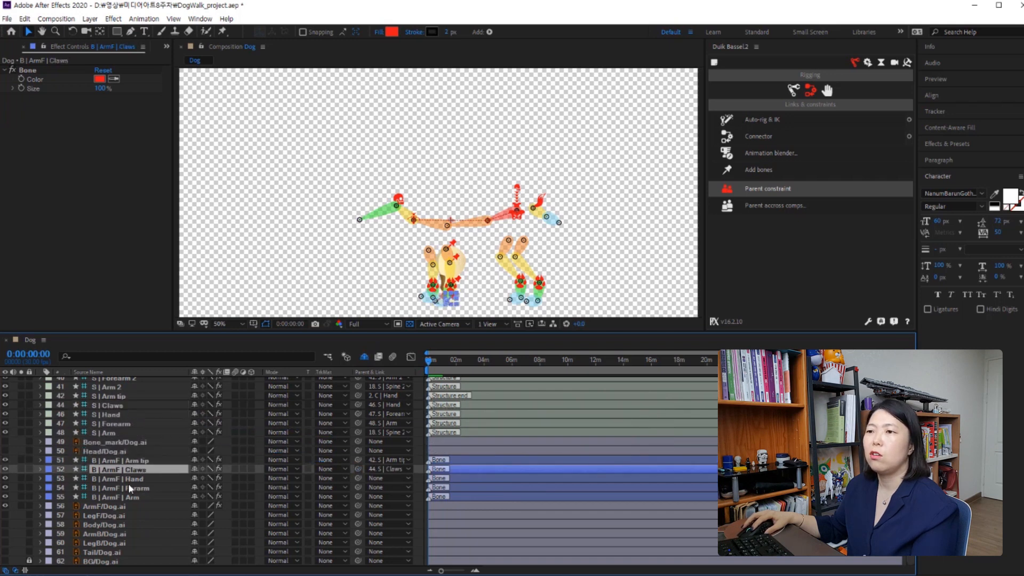
Parent the ArmF Hand, Forarm and Arm bones to the structures S | Hand, S | Forearm and S | Arm respectively.
click(133, 482)
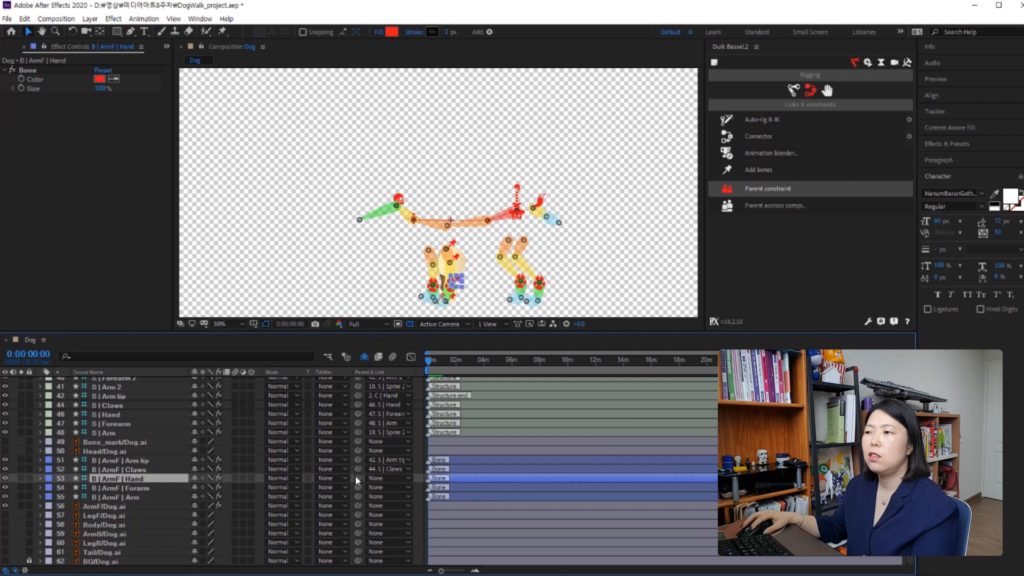
drag(358, 480, 124, 413)
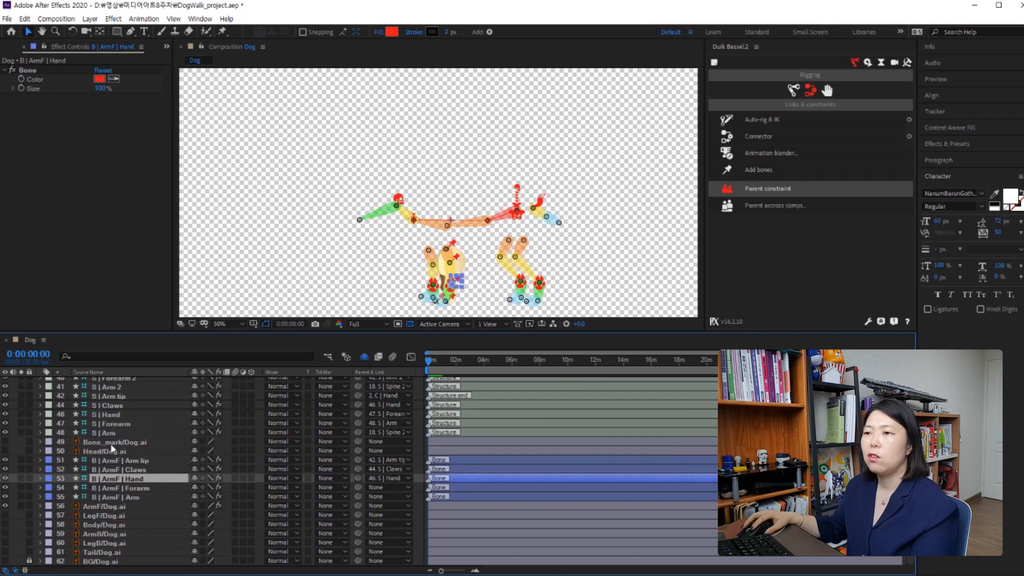
click(128, 488)
drag(356, 488, 149, 424)
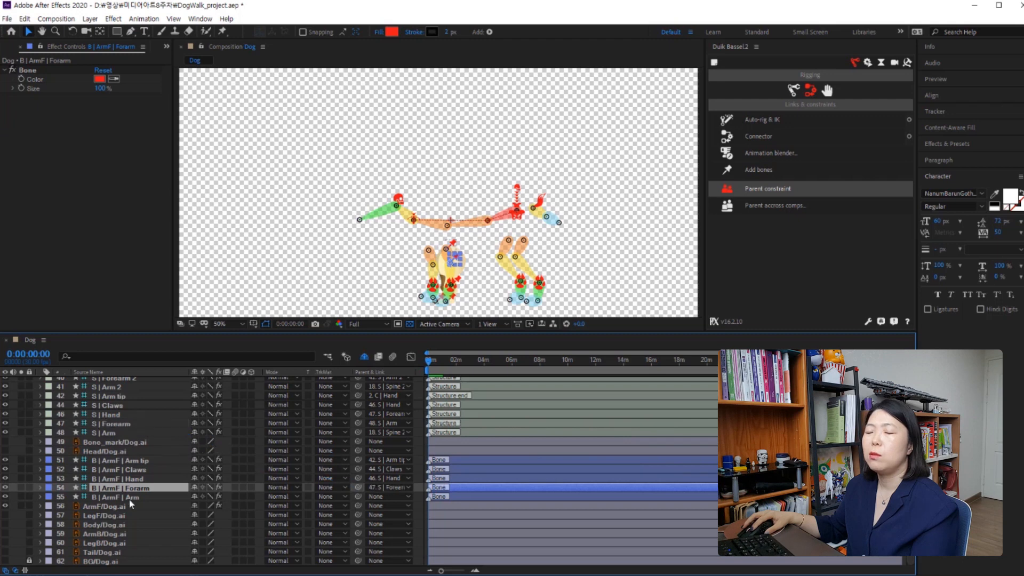
click(130, 498)
drag(357, 497, 122, 428)
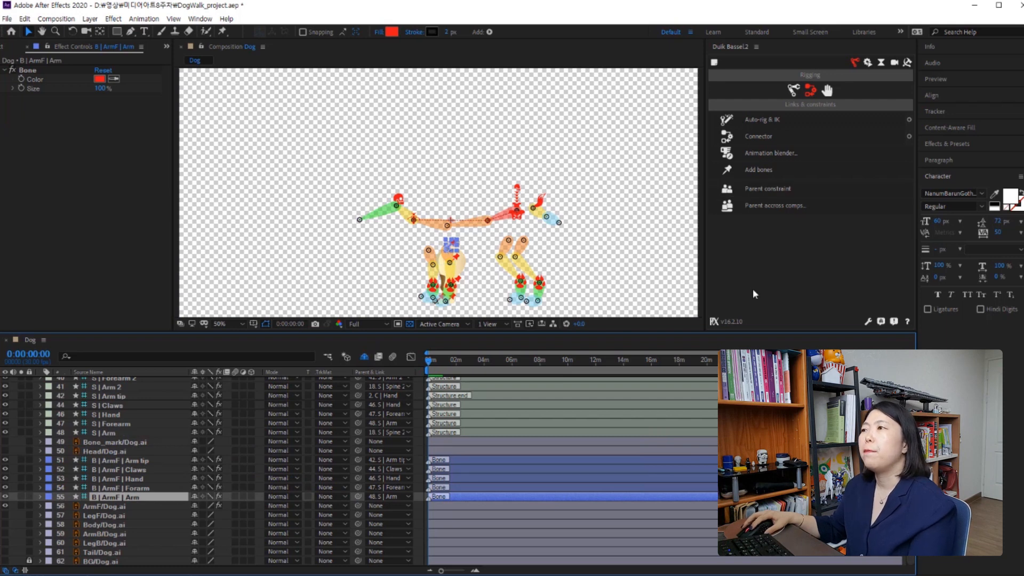
Test the front arm rig by moving the C | Hand controller and rotating Tiptoe to -23°, Claws to 48° and Foot roll to -351°.
click(450, 291)
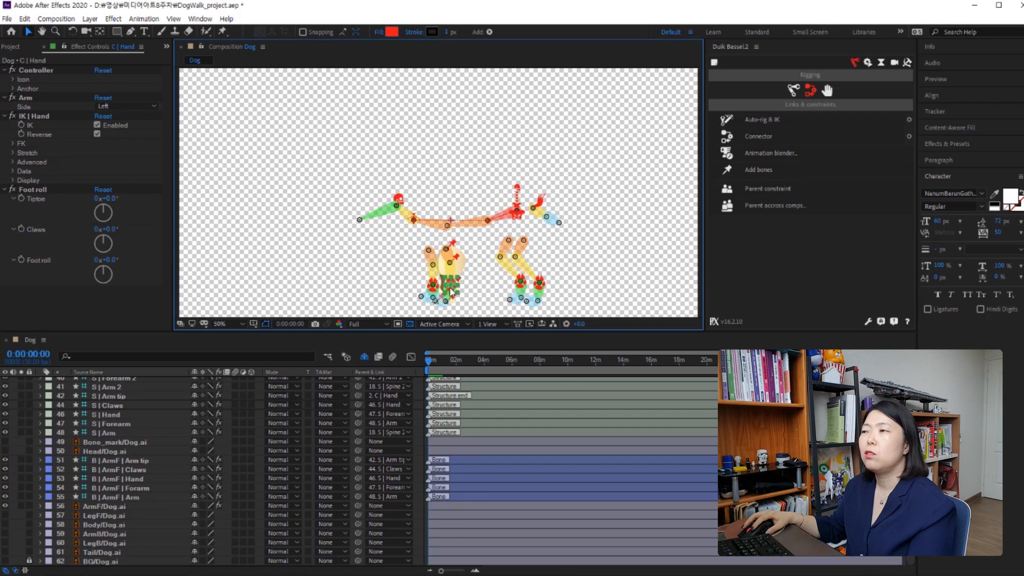
drag(450, 292, 474, 278)
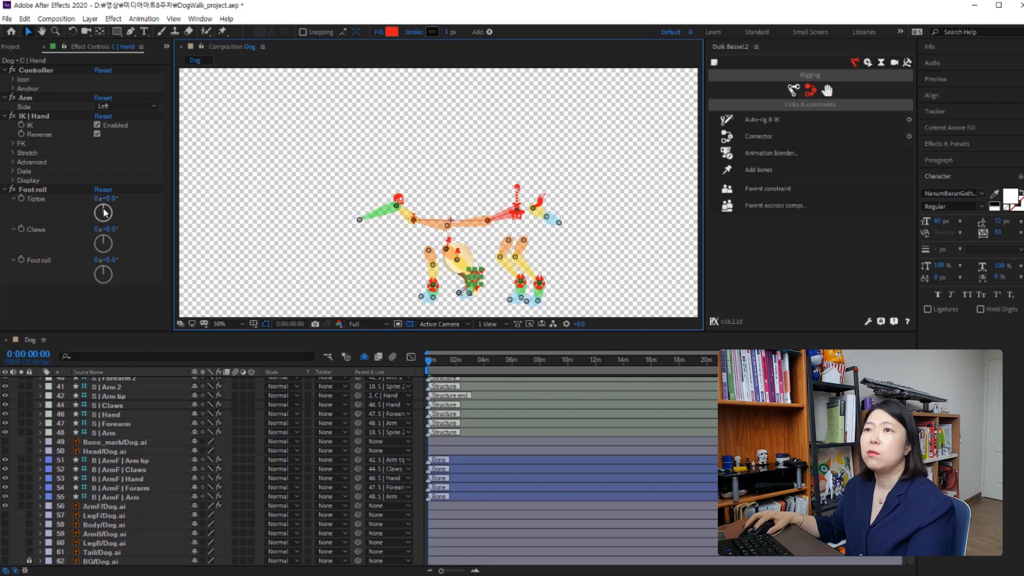
drag(104, 213, 107, 271)
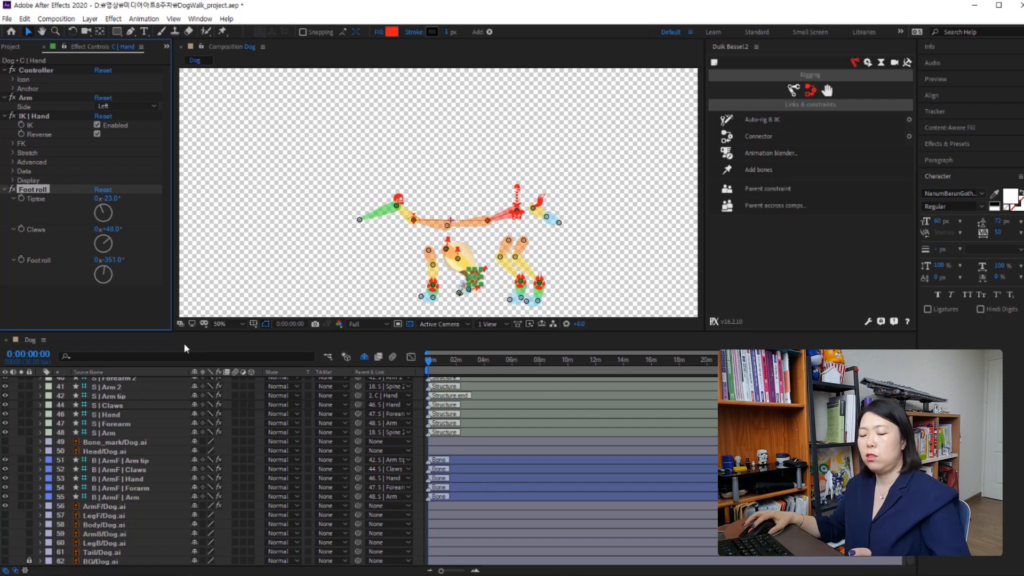
Undo the C | Hand test movements and foot roll rotations, keeping B | ArmF | Arm parented to S | Arm.
key(ctrl+z)
key(ctrl+z)
key(ctrl+z)
key(ctrl+z)
key(ctrl+z)
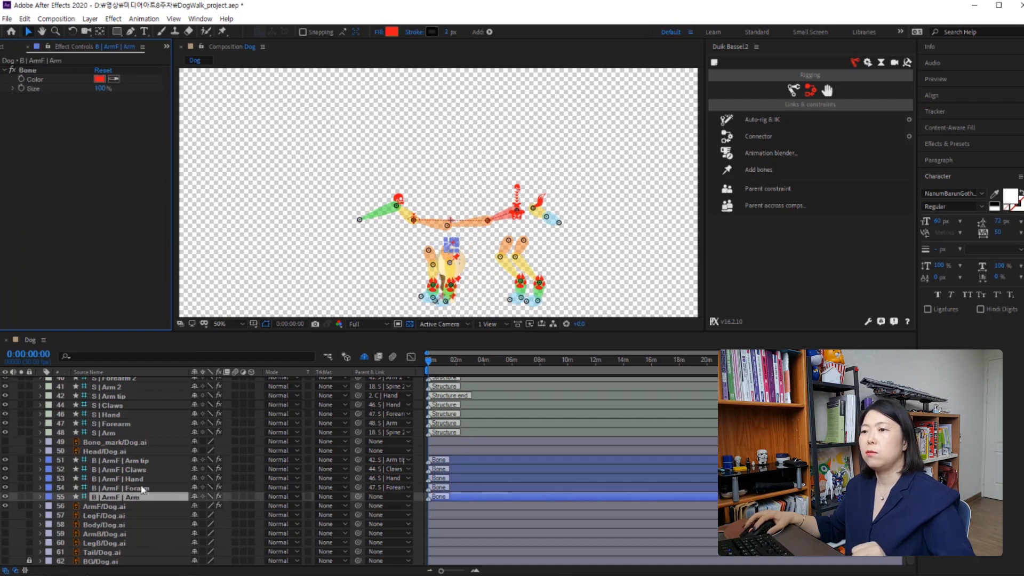
key(ctrl+shift+z)
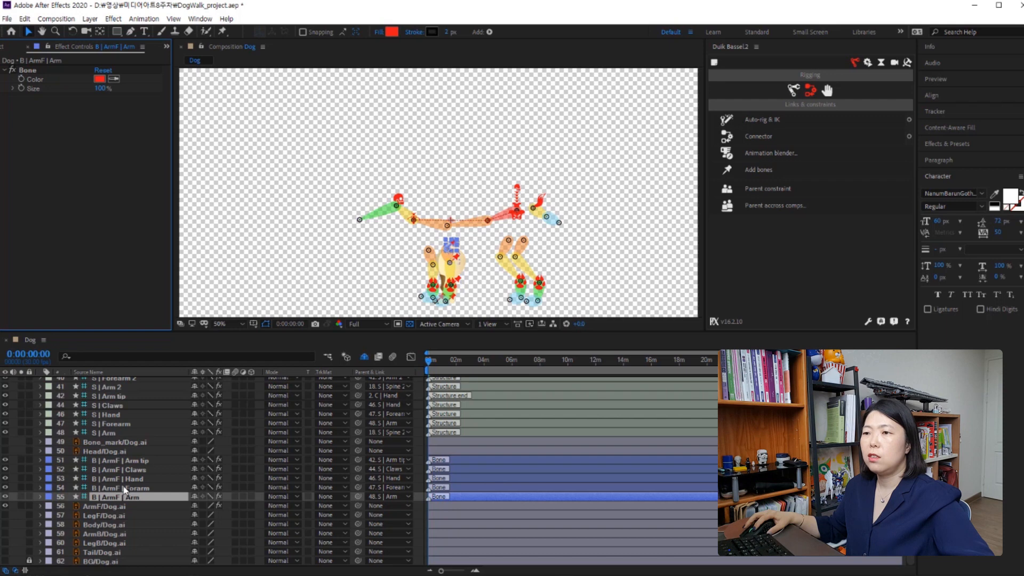
Mark the five ArmF bone layers and the structures S | Arm tip through S | Arm as shy, hiding them from the timeline.
shift+click(123, 465)
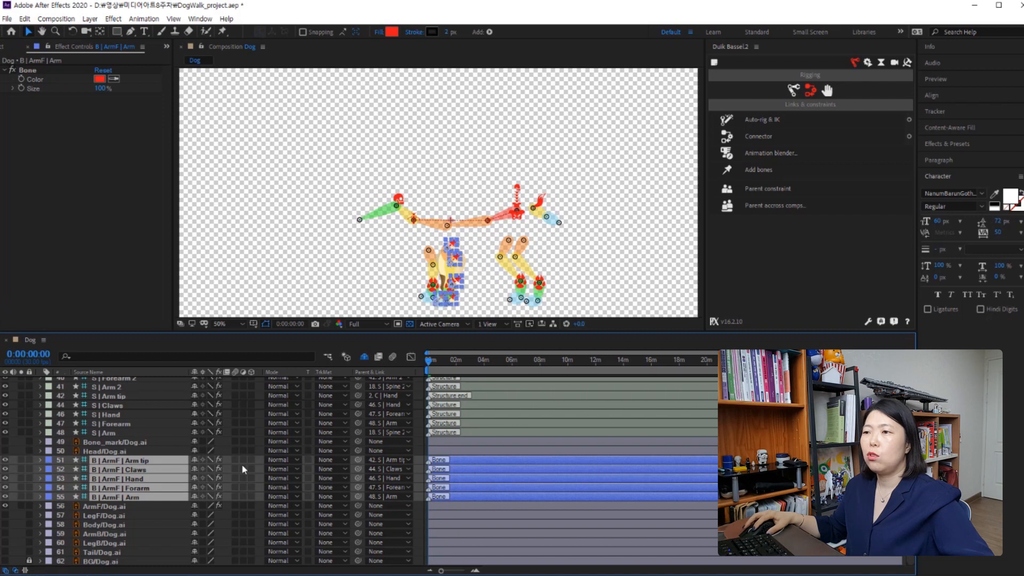
click(195, 458)
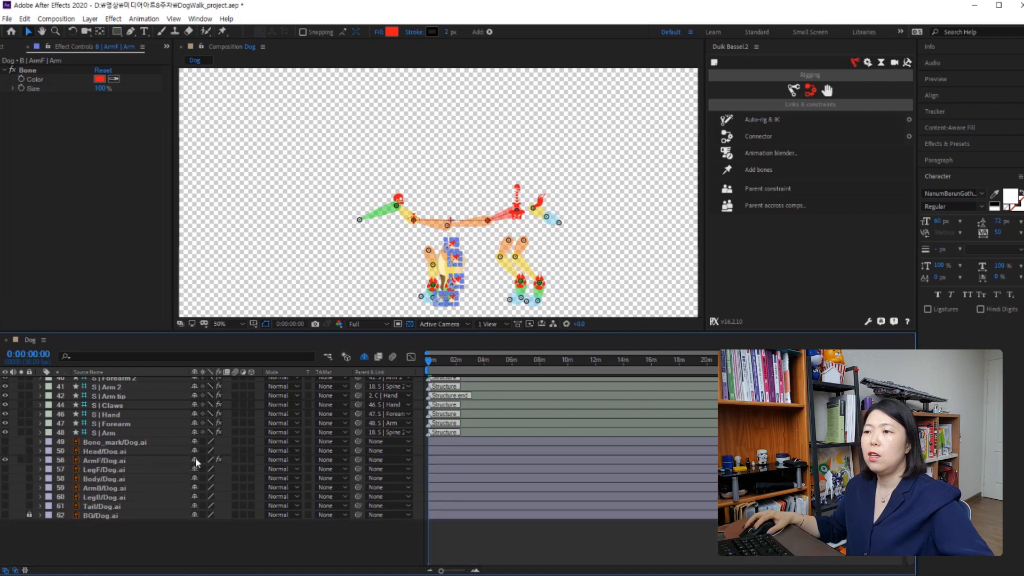
scroll(143, 496, up, 3)
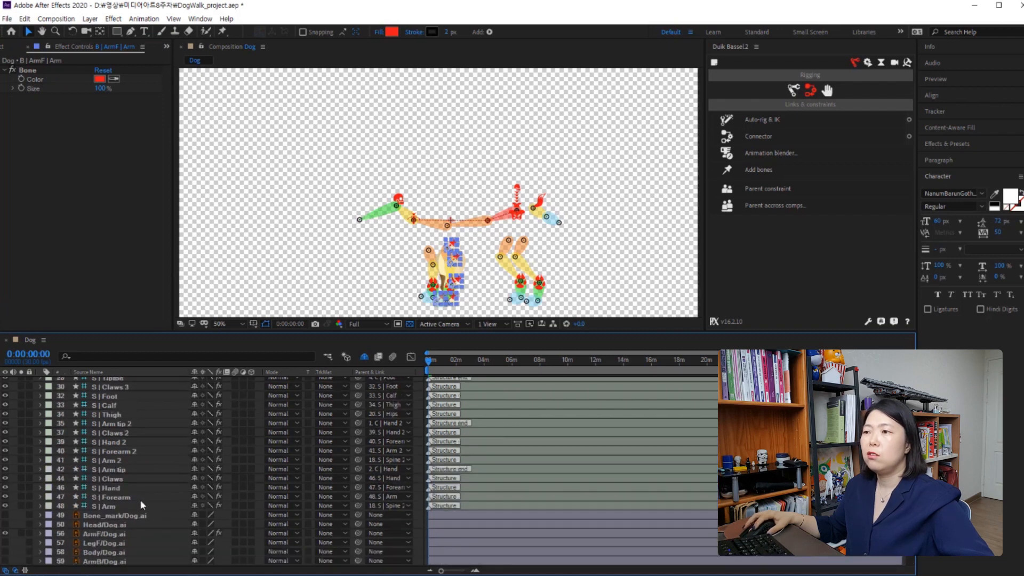
click(113, 507)
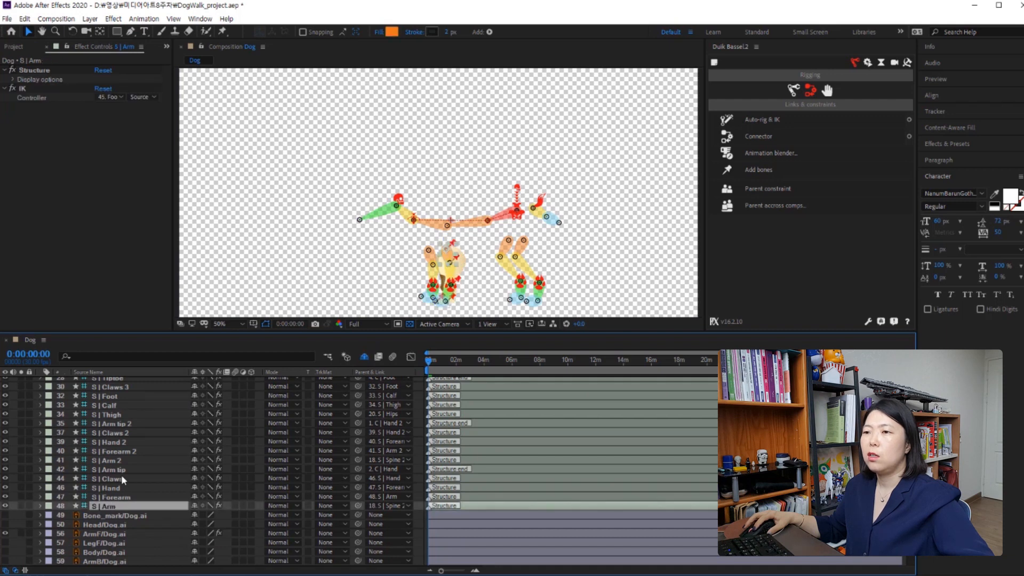
shift+click(126, 470)
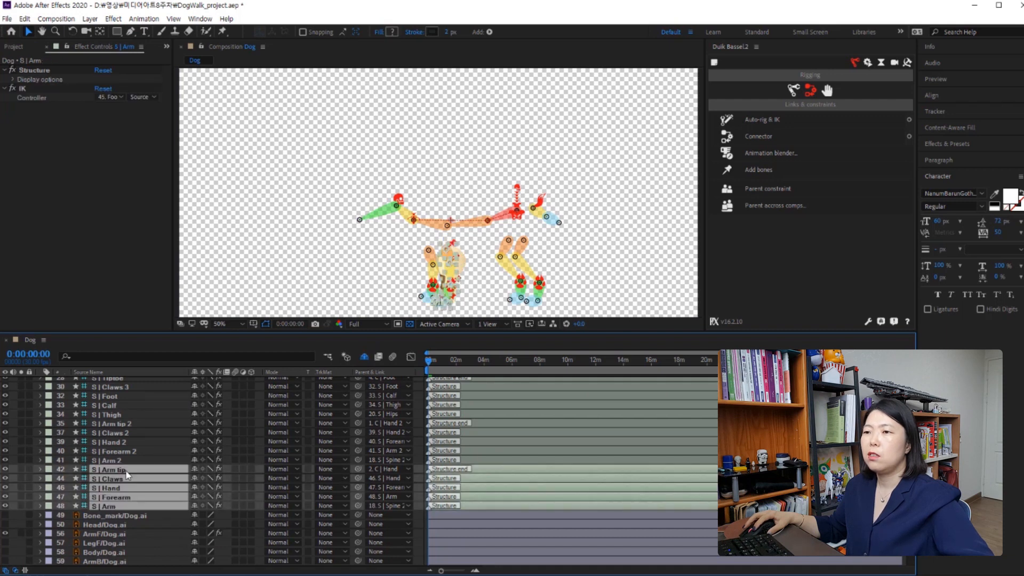
click(195, 469)
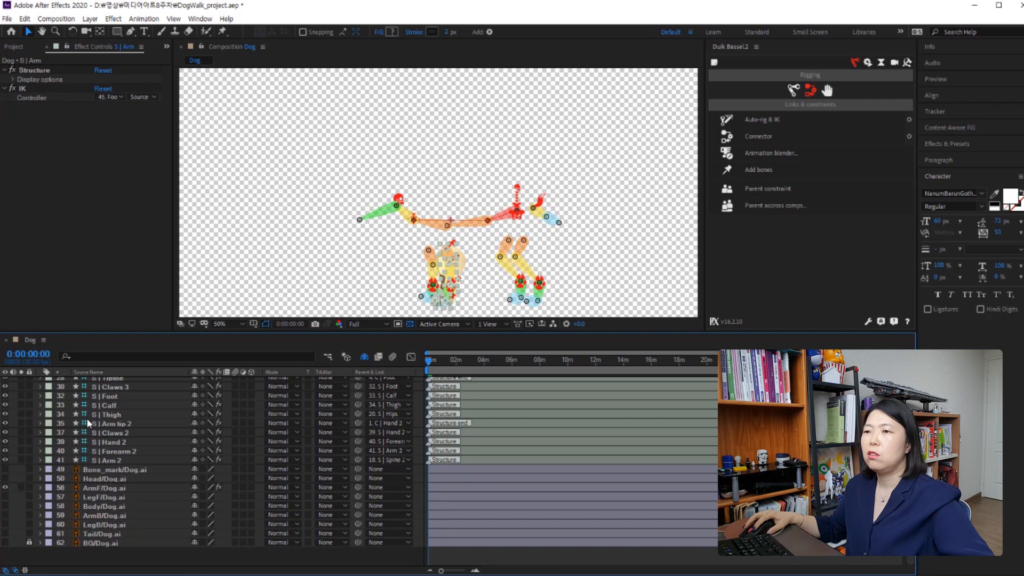
Turn off the visibility of the ArmF/Dog.ai layer and make the ArmB/Dog.ai layer visible.
scroll(124, 488, up, 10)
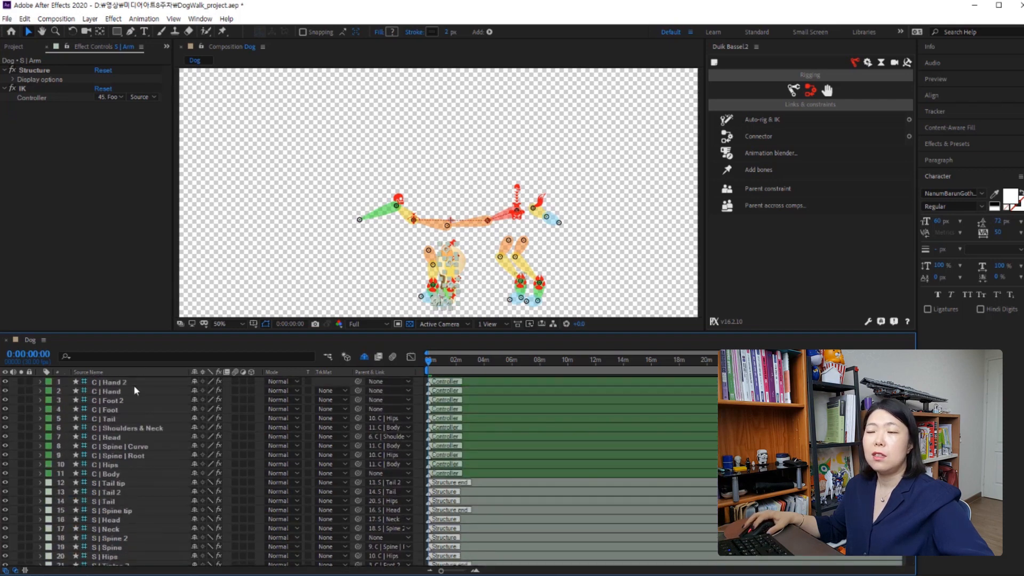
scroll(123, 444, down, 10)
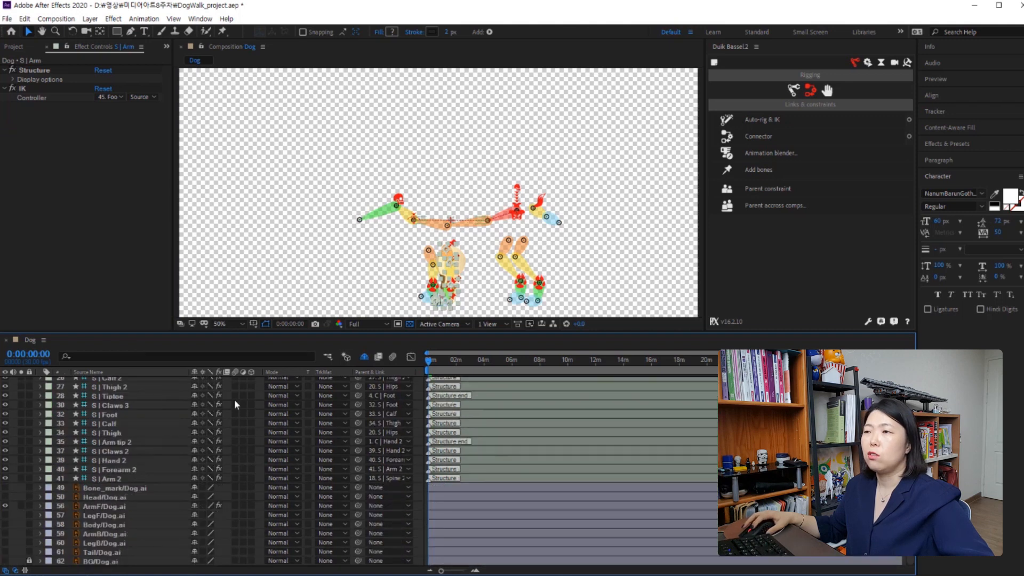
click(104, 506)
click(5, 507)
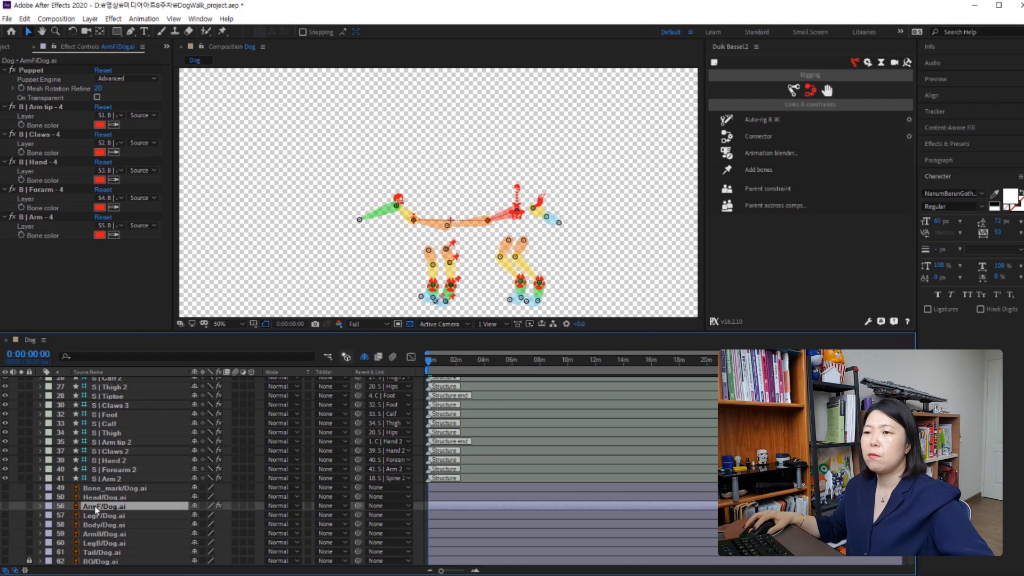
click(95, 534)
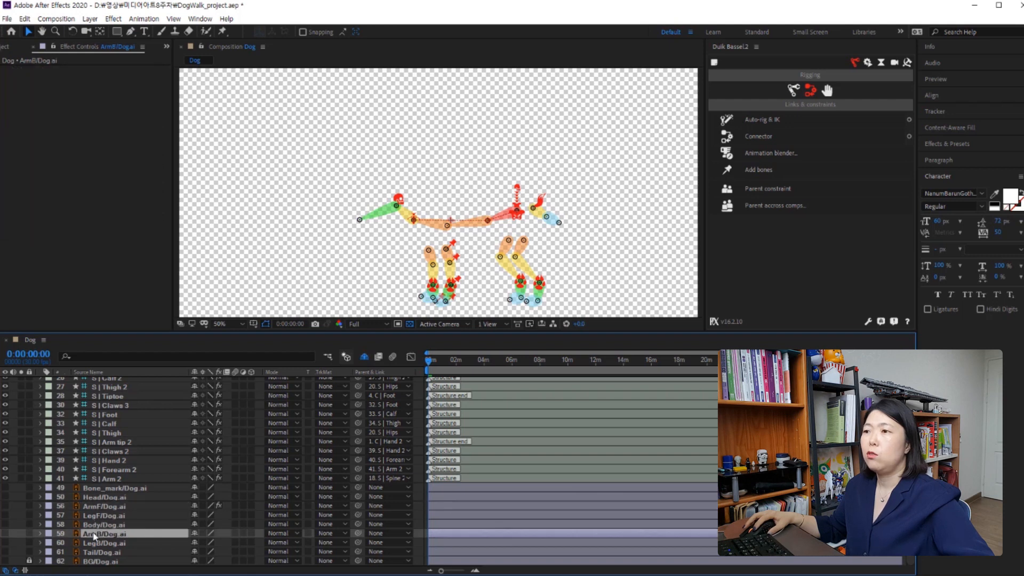
click(5, 533)
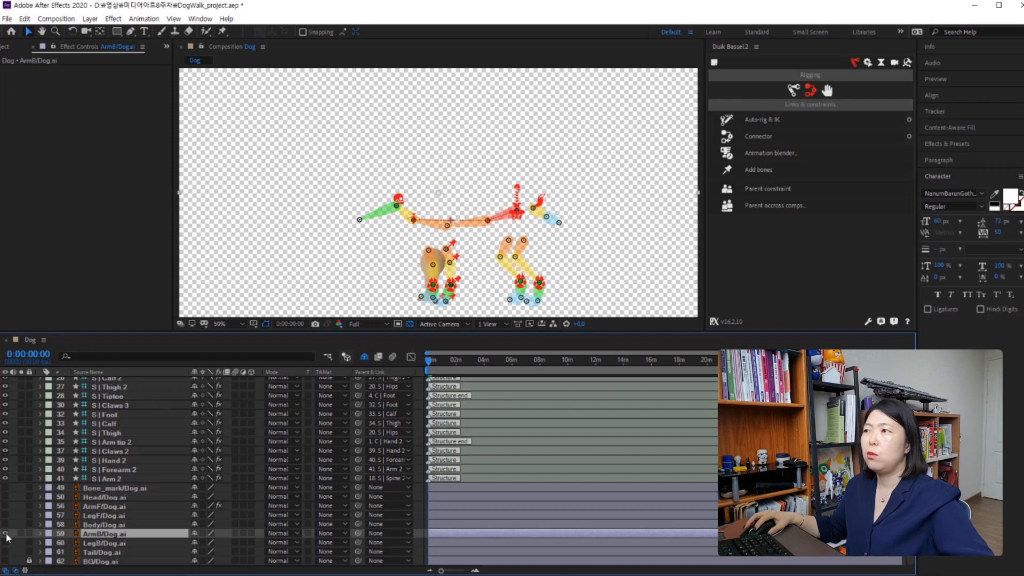
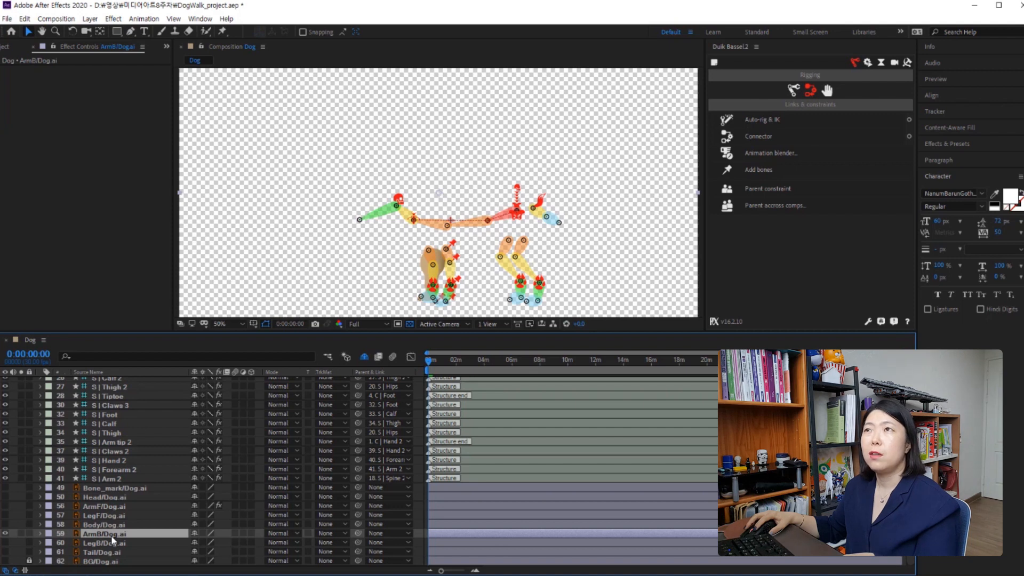
Place five puppet position pins on the ArmB/Dog.ai artwork, at the joints from the upper arm down to the arm tip.
click(222, 32)
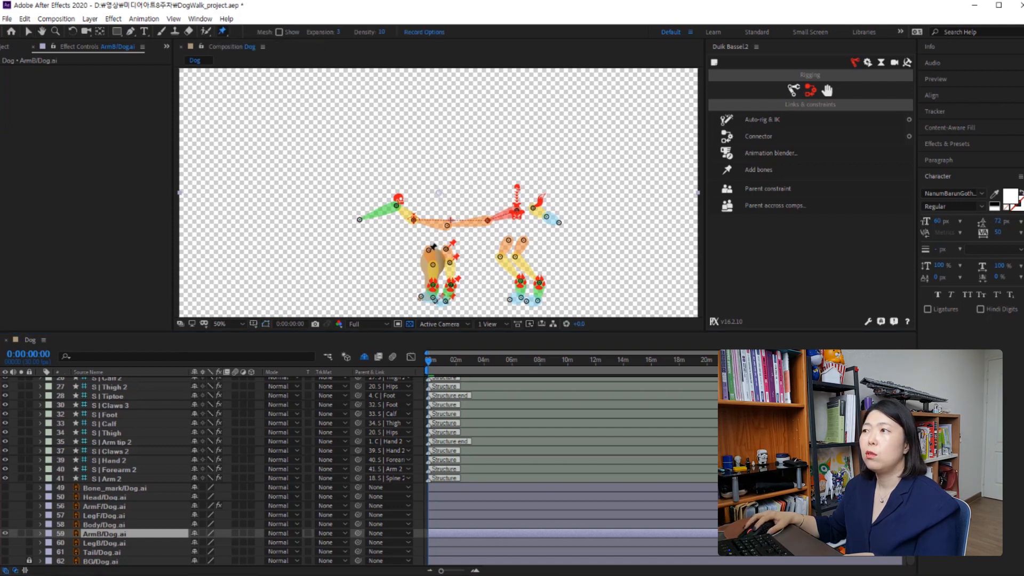
click(429, 250)
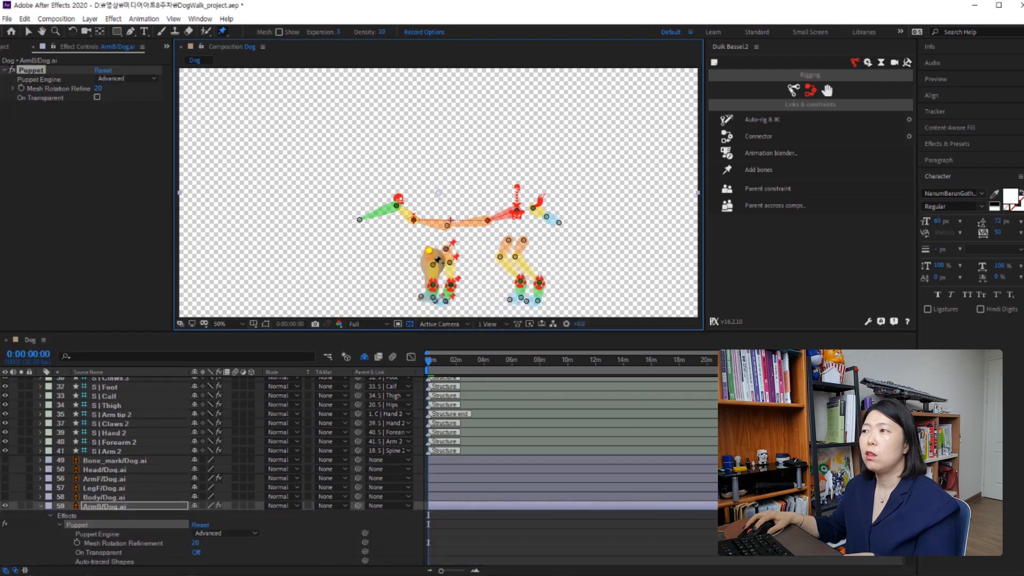
click(434, 263)
click(434, 283)
click(421, 295)
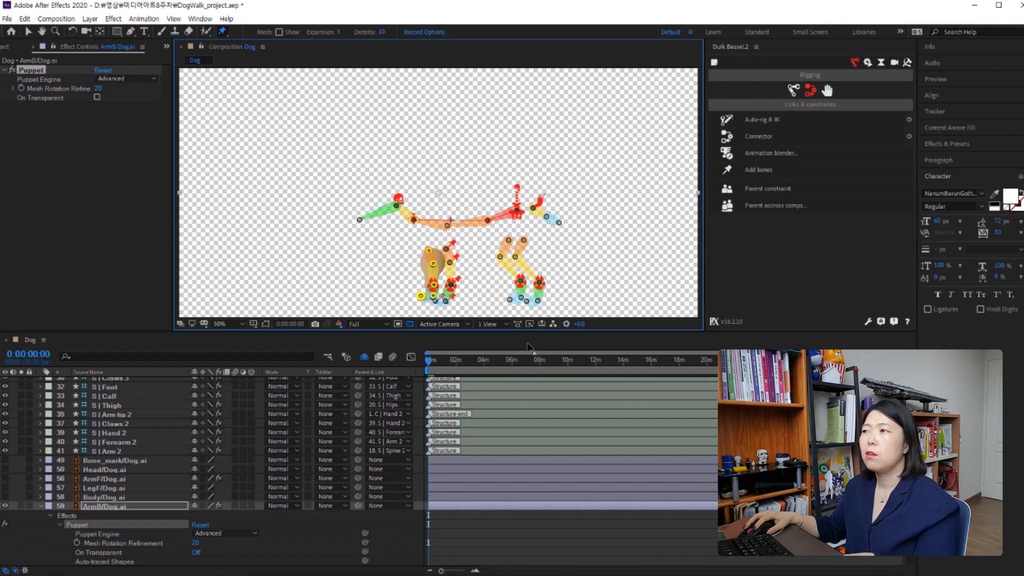
Show the keyframed puppet pins of the ArmB/Dog.ai layer and rename Puppet Pin 5 as "Arm tip 2".
click(122, 508)
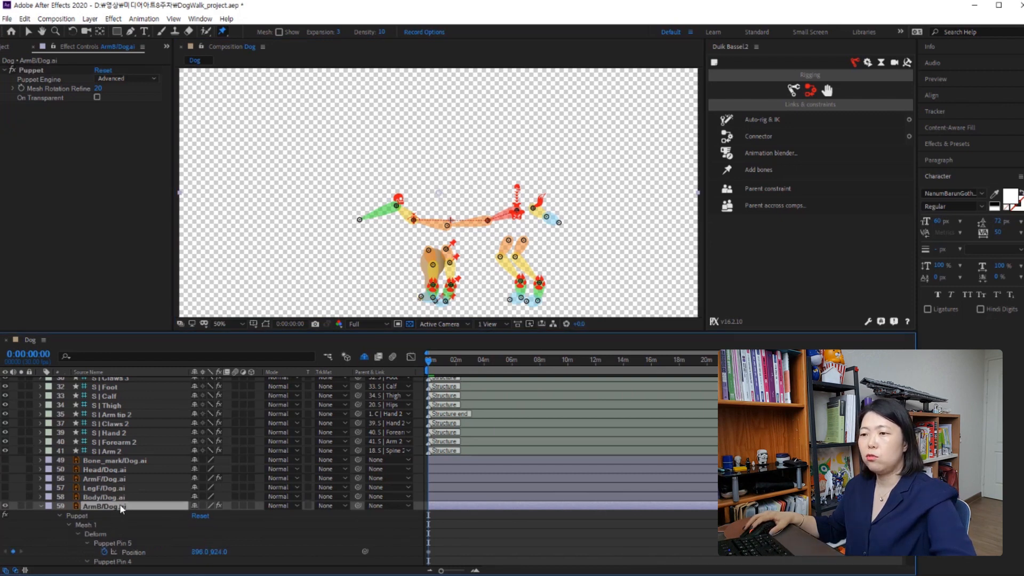
key(u)
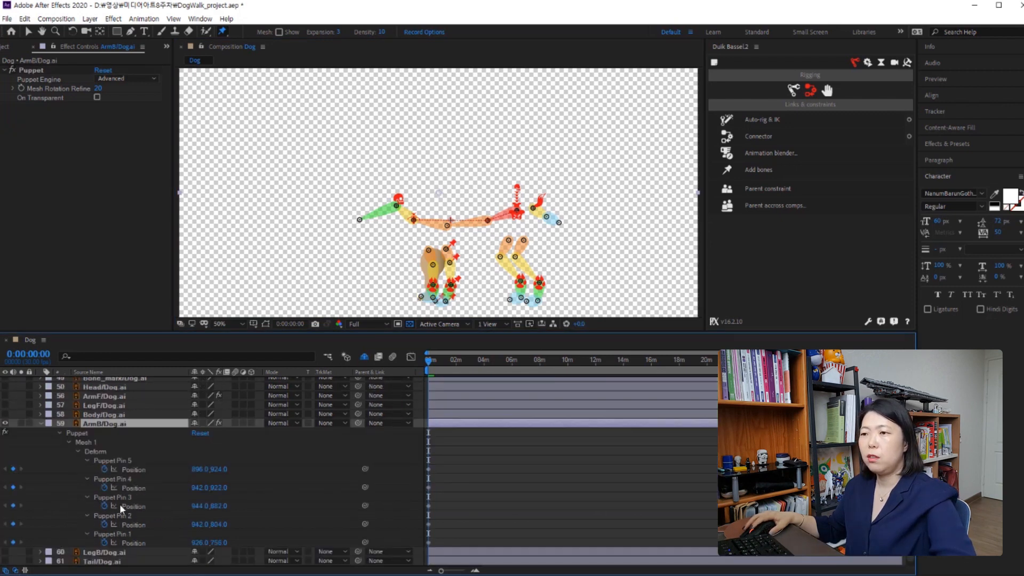
click(122, 462)
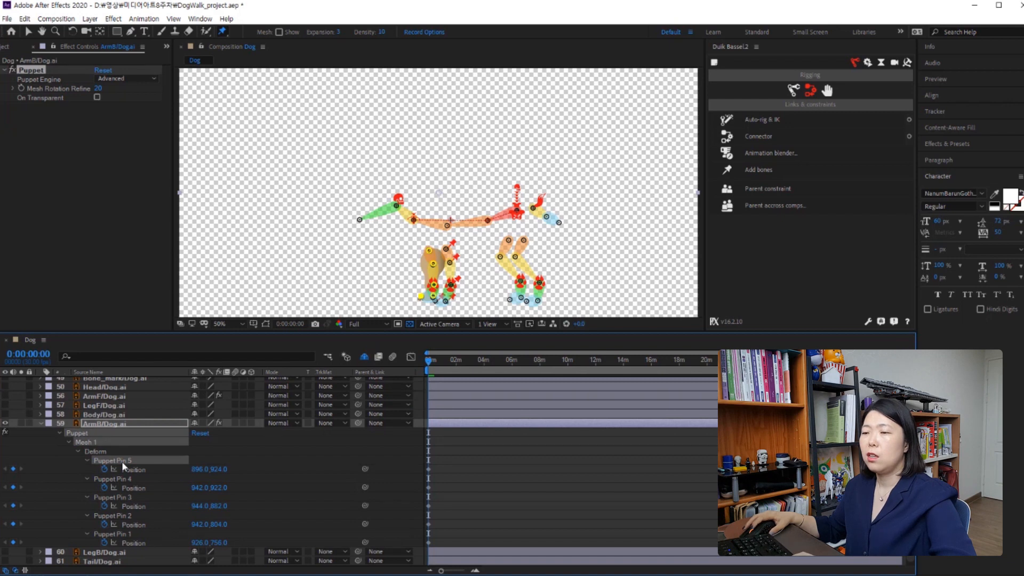
scroll(122, 461, up, 2)
scroll(123, 465, up, 1)
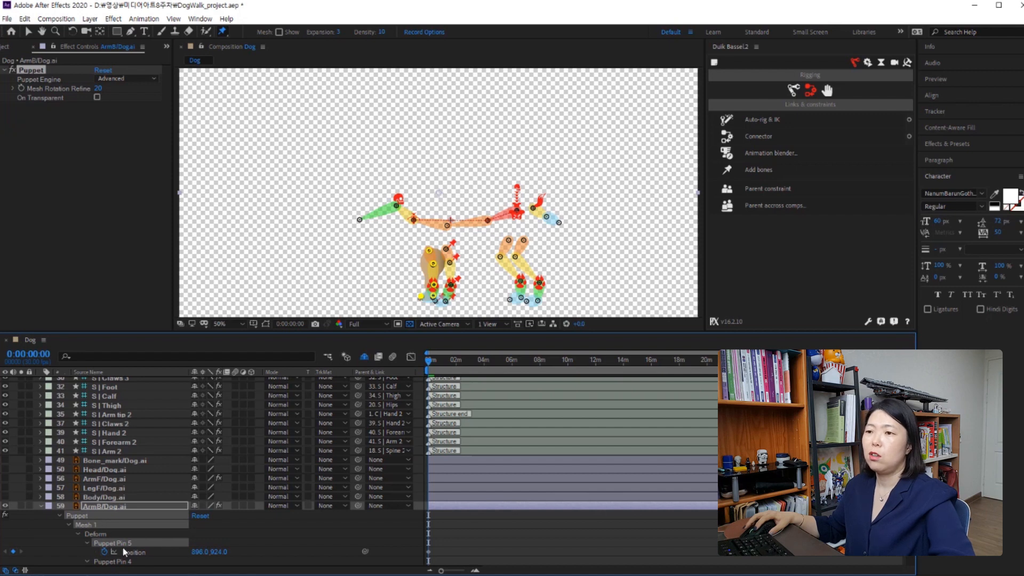
key(Return)
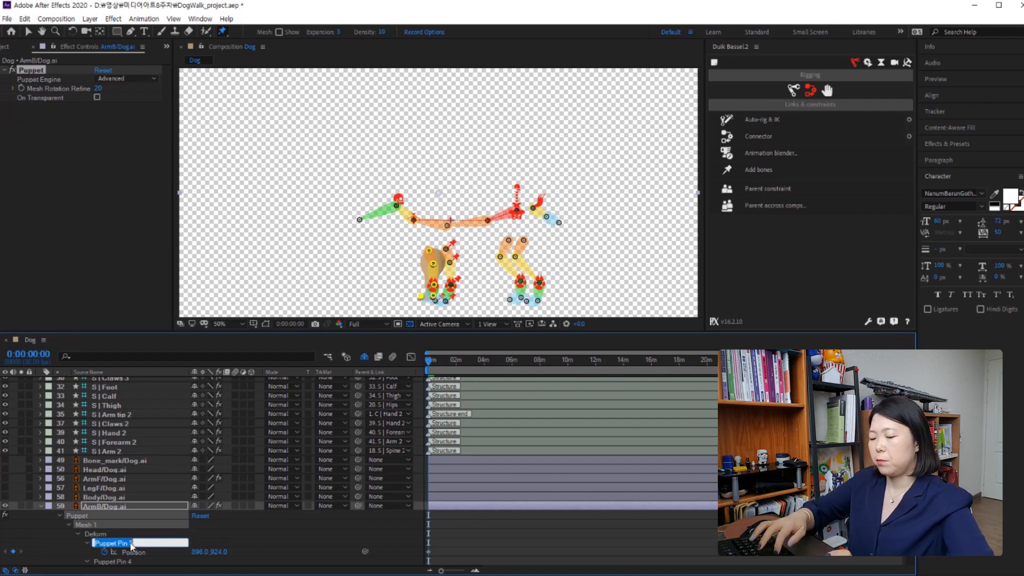
text(Arm)
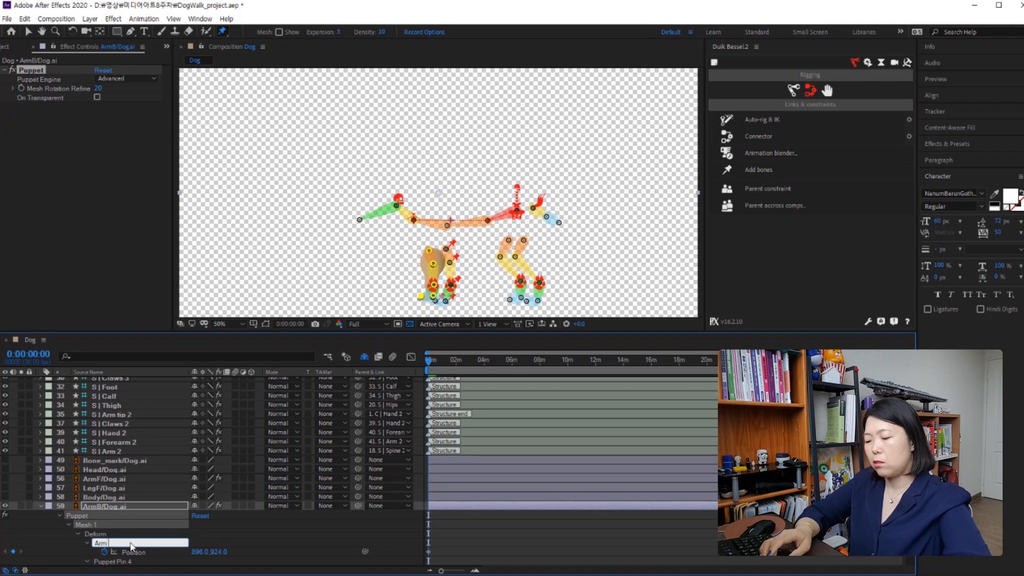
text( tip 2)
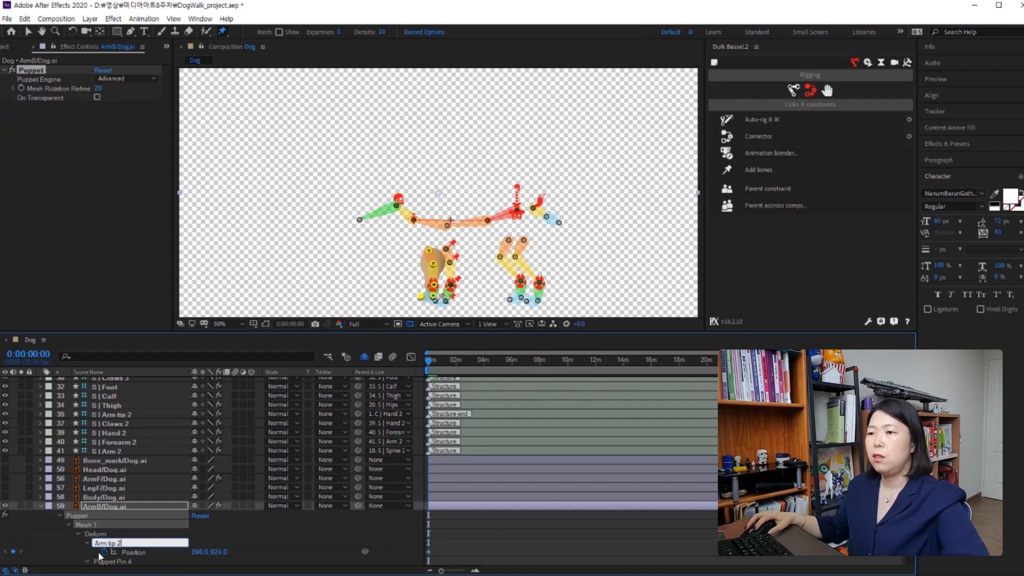
Rename Puppet Pin 4 of the ArmB/Dog.ai mesh as "Claws 2".
click(114, 563)
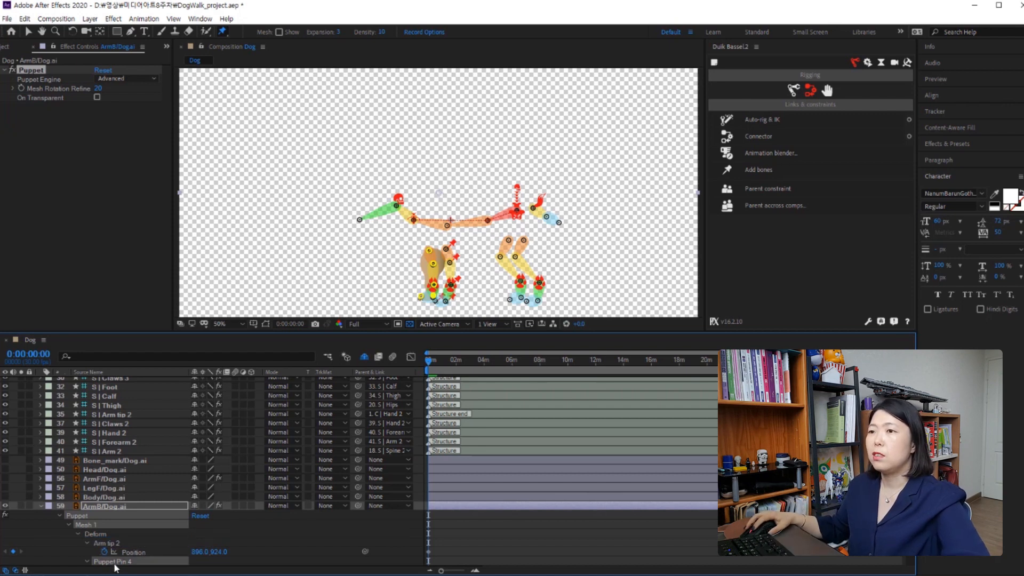
scroll(114, 568, down, 1)
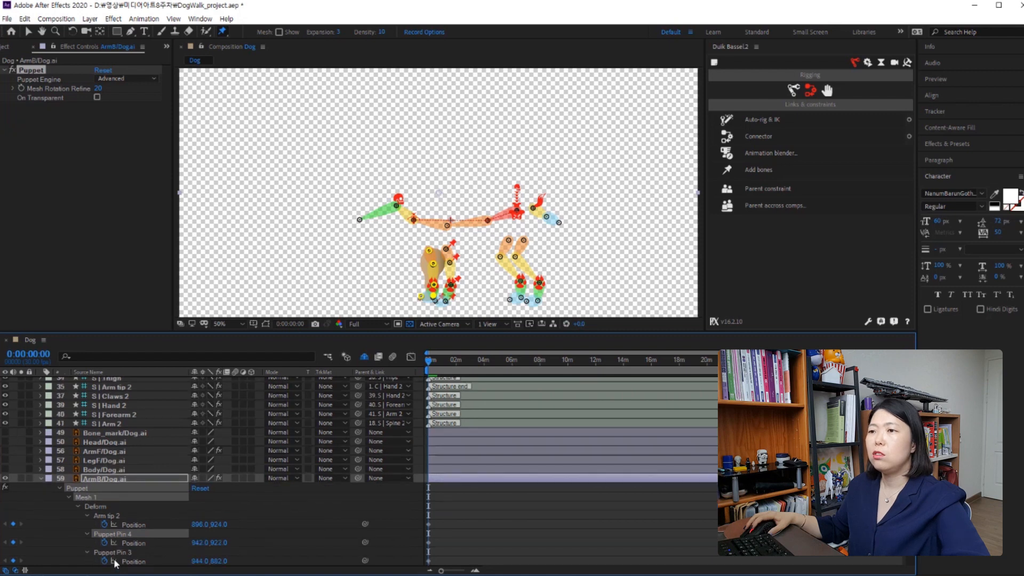
key(Return)
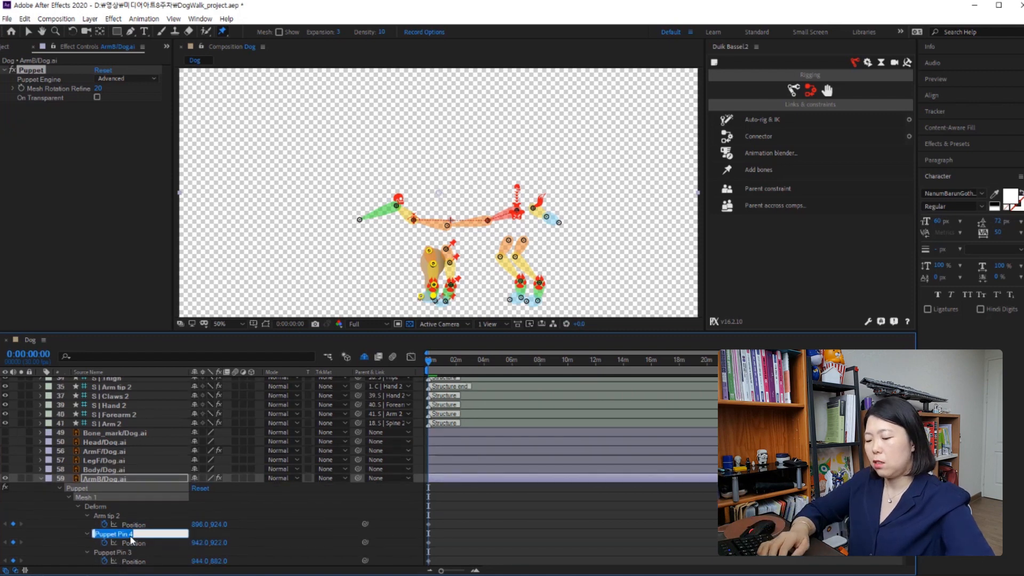
text(Claws 2)
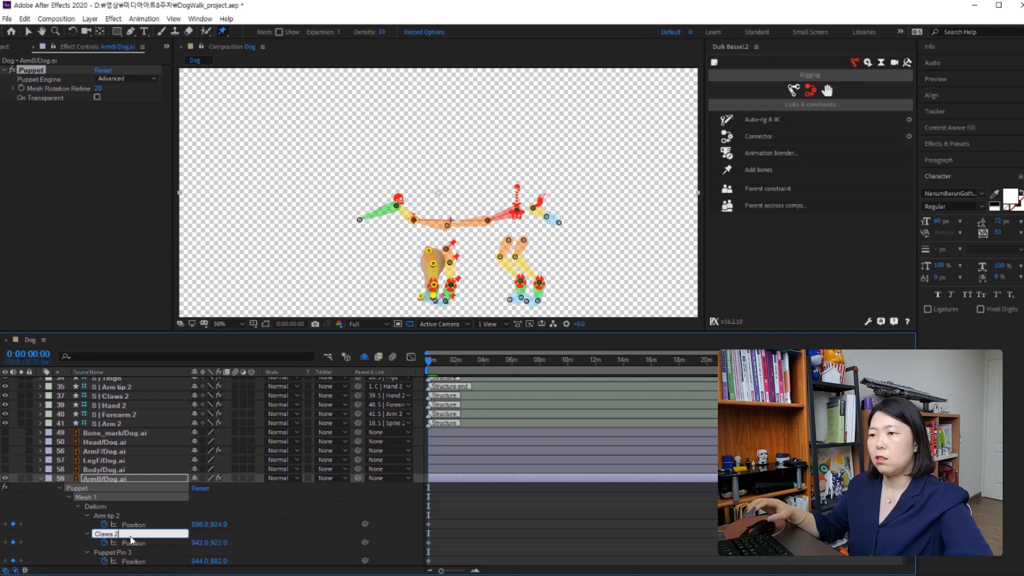
Rename Puppet Pin 3 of the ArmB/Dog.ai mesh as "Hand 2".
click(112, 553)
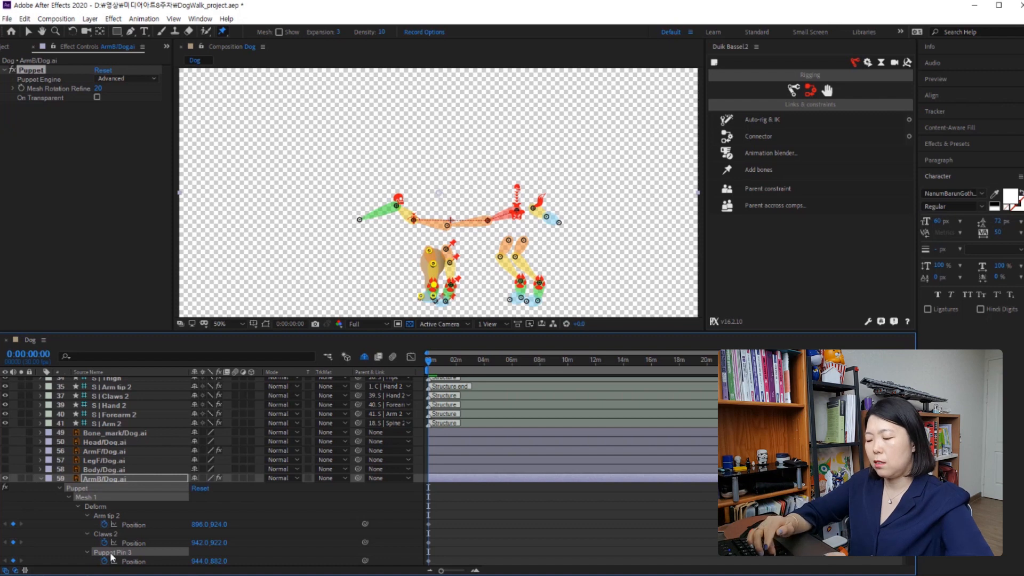
key(Return)
text(Ha)
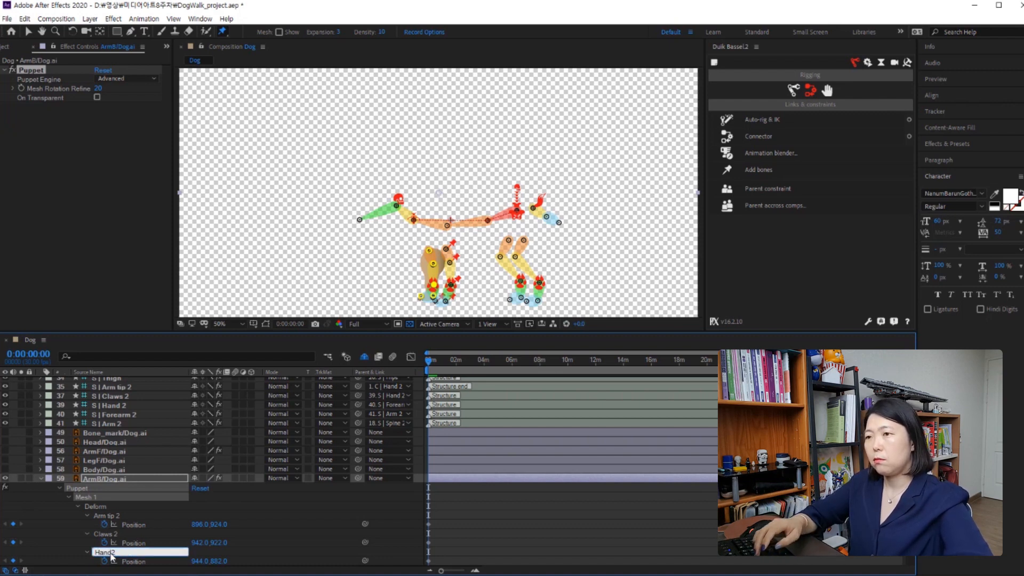
text(nd 2)
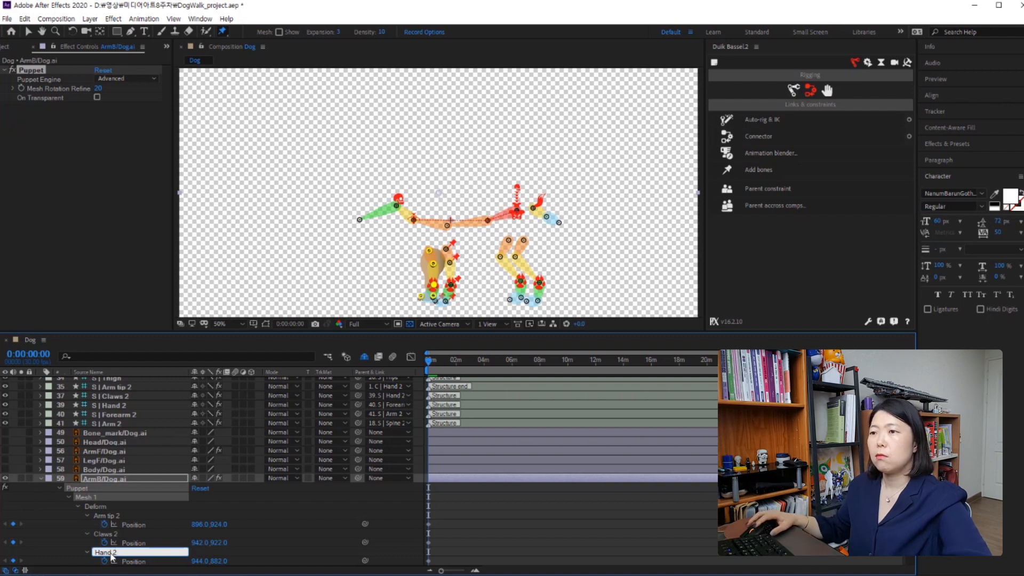
scroll(169, 513, down, 3)
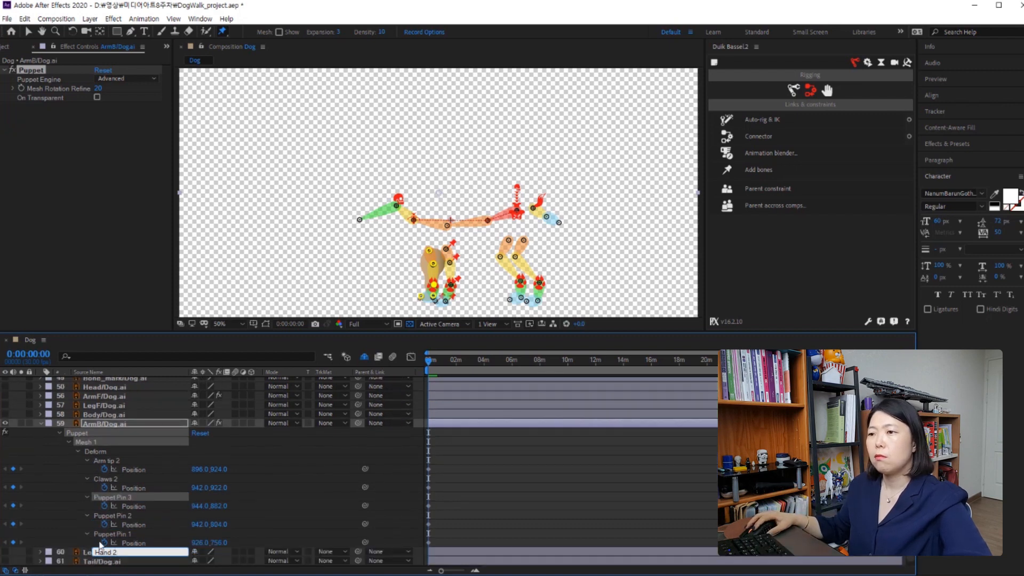
key(Return)
Rename Puppet Pin 2 of the ArmB/Dog.ai mesh as "Forearm 2".
click(123, 516)
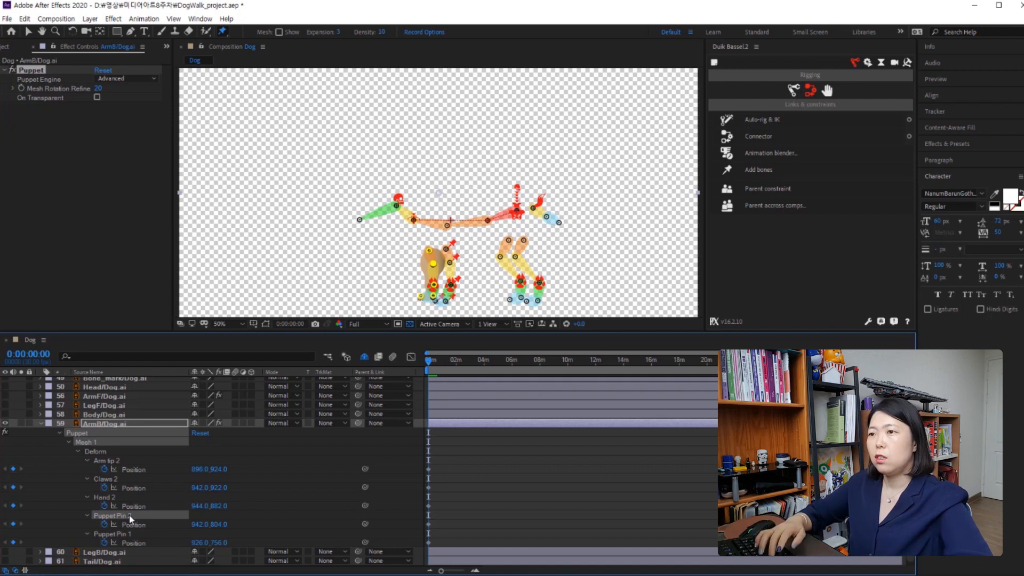
key(Return)
scroll(129, 515, up, 2)
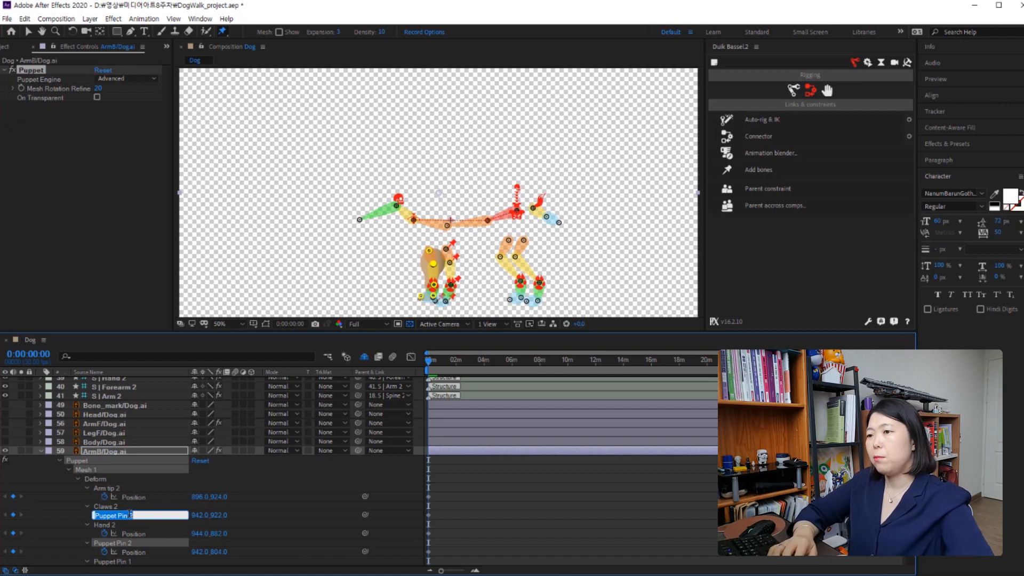
click(142, 544)
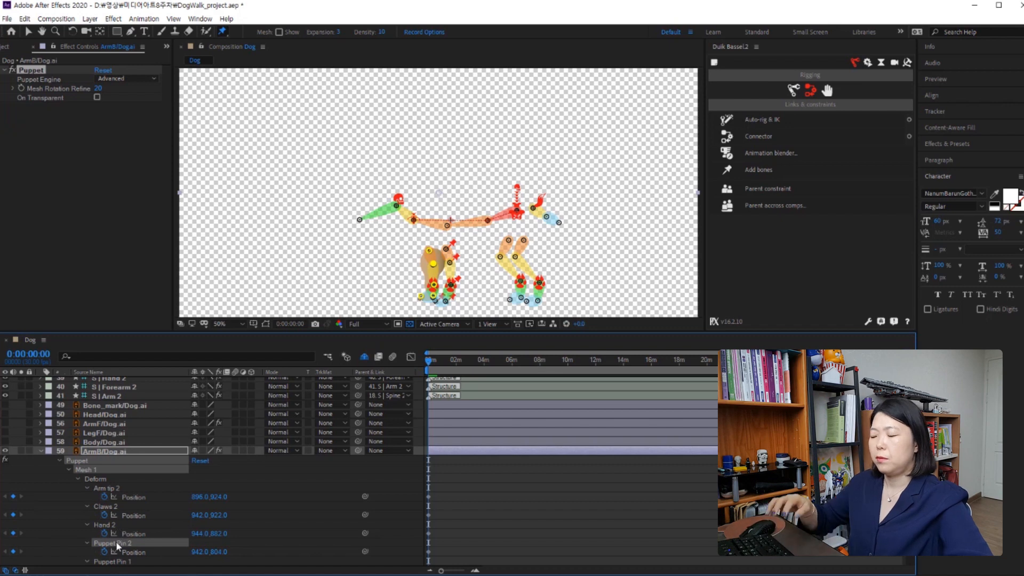
key(Return)
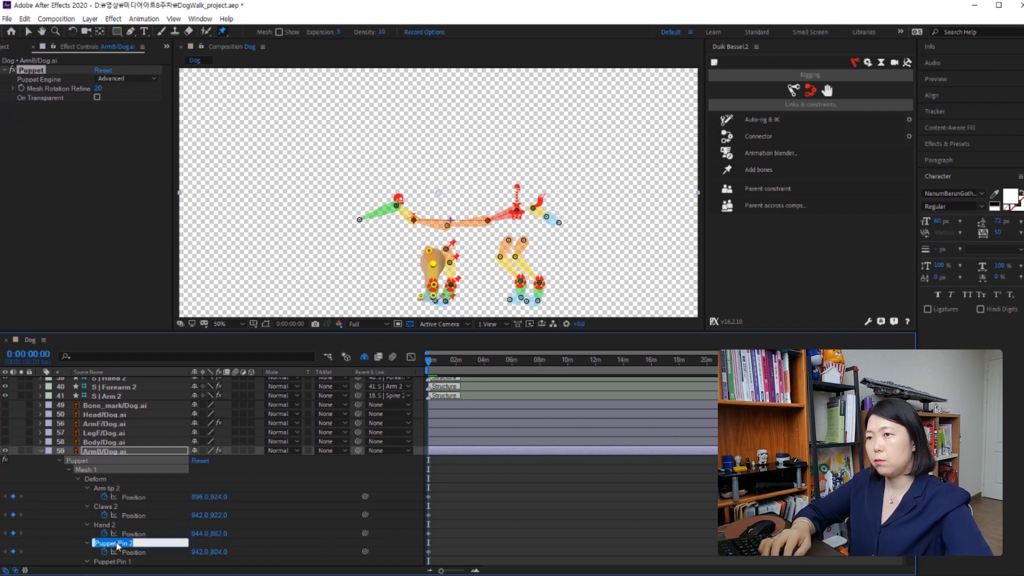
text(Fore)
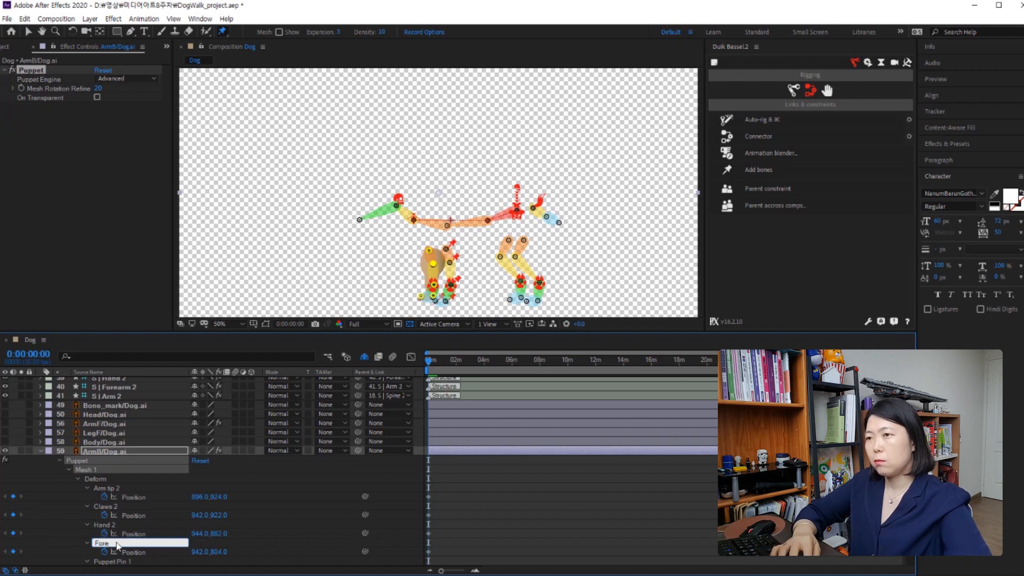
text(a)
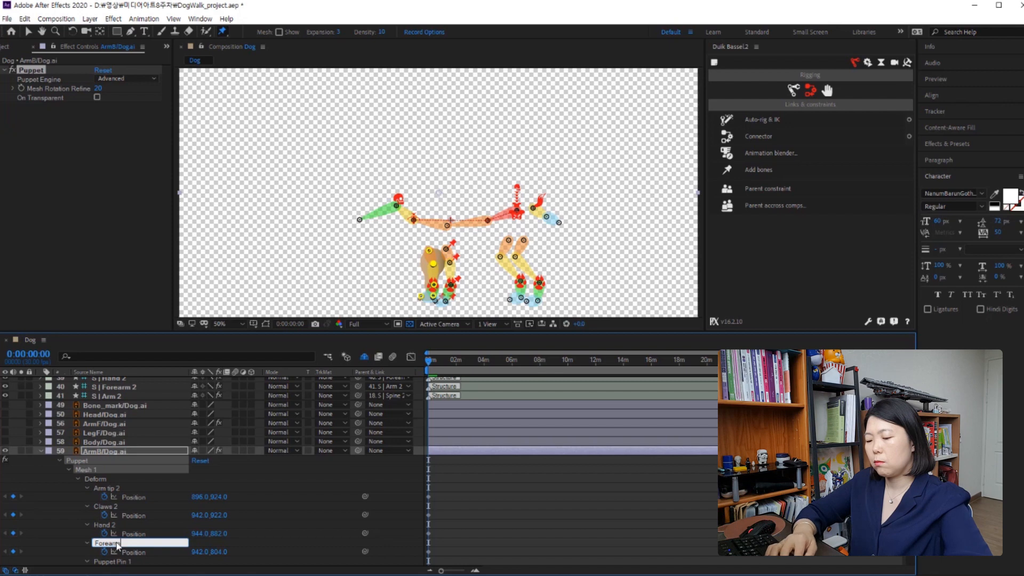
text(rm 2)
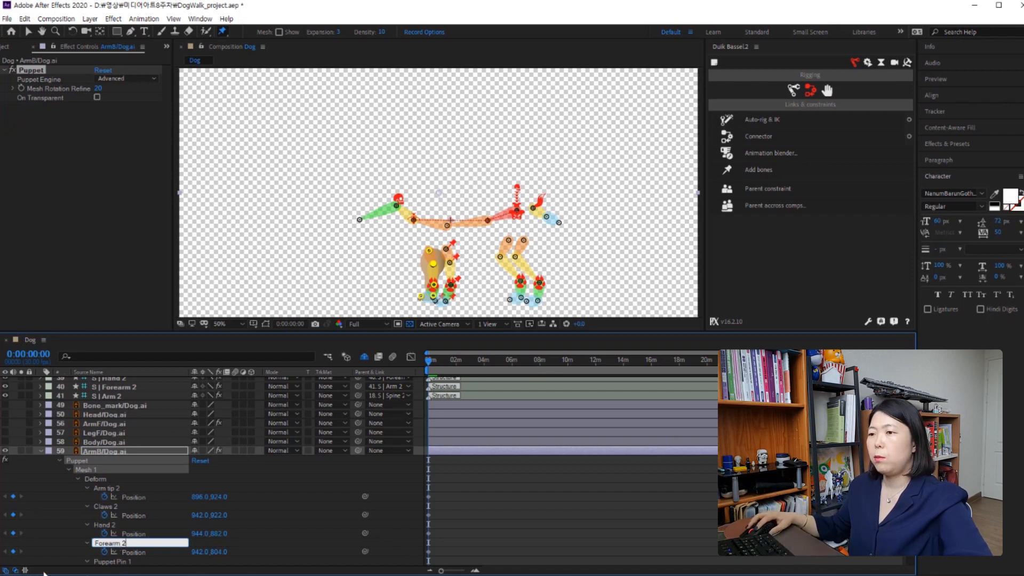
Rename Puppet Pin 1 of the ArmB/Dog.ai mesh as "Arm 2".
click(124, 564)
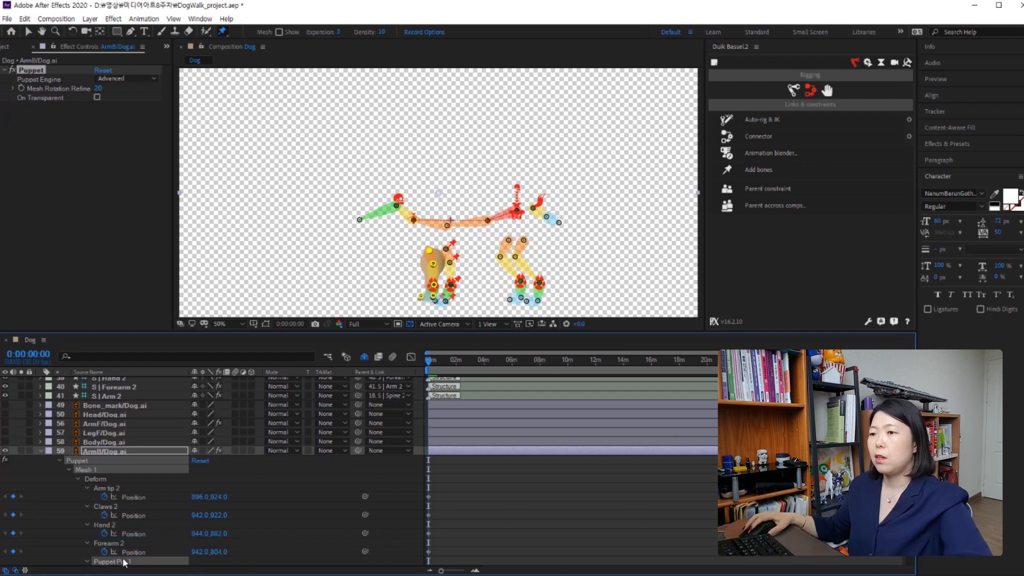
key(Return)
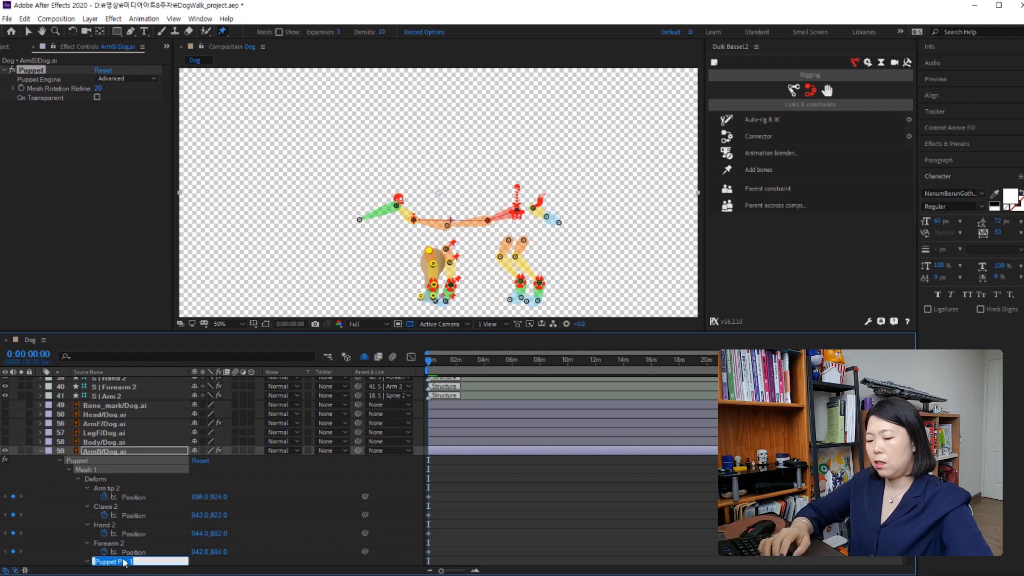
text(Arm)
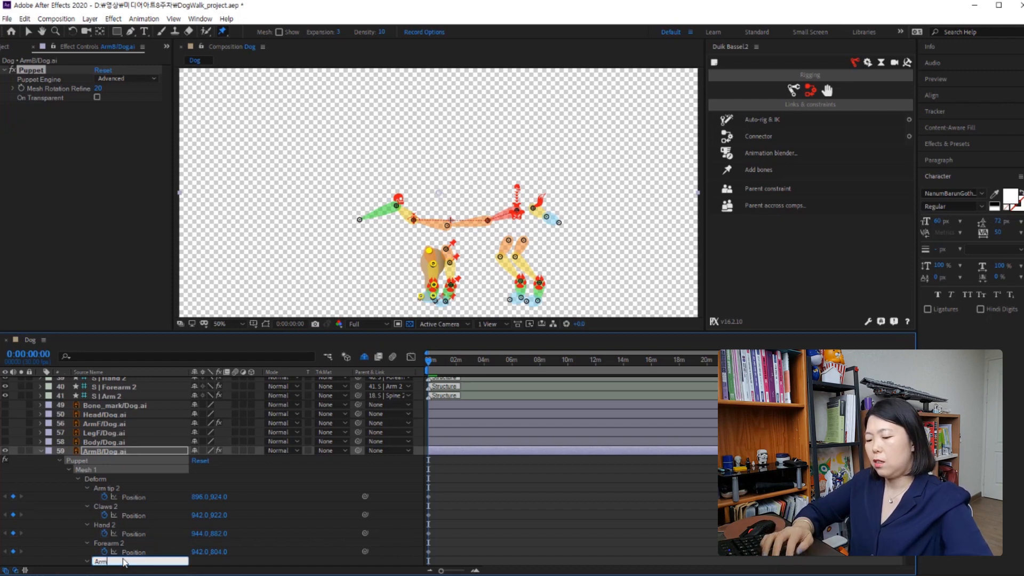
text( 2)
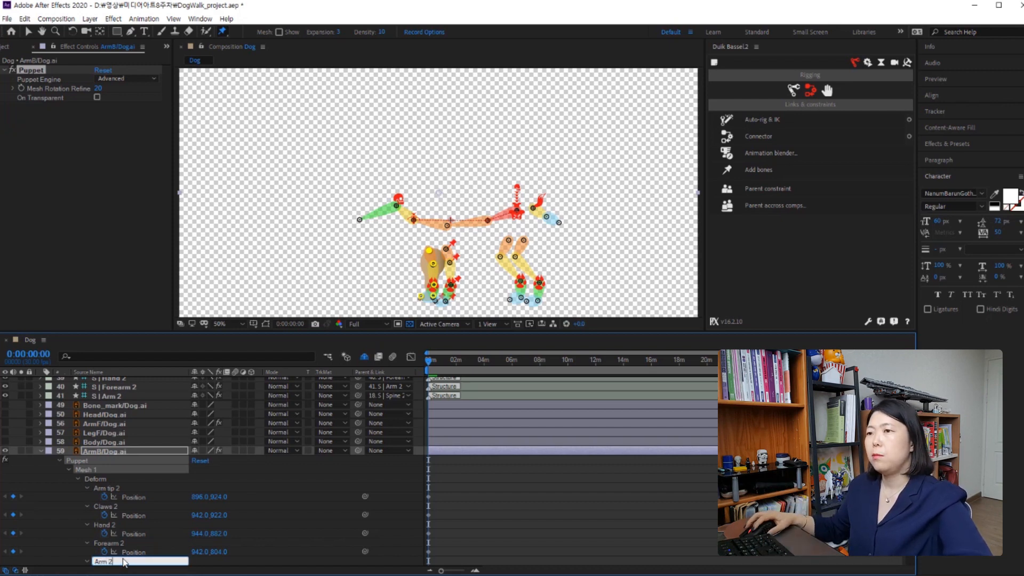
click(117, 481)
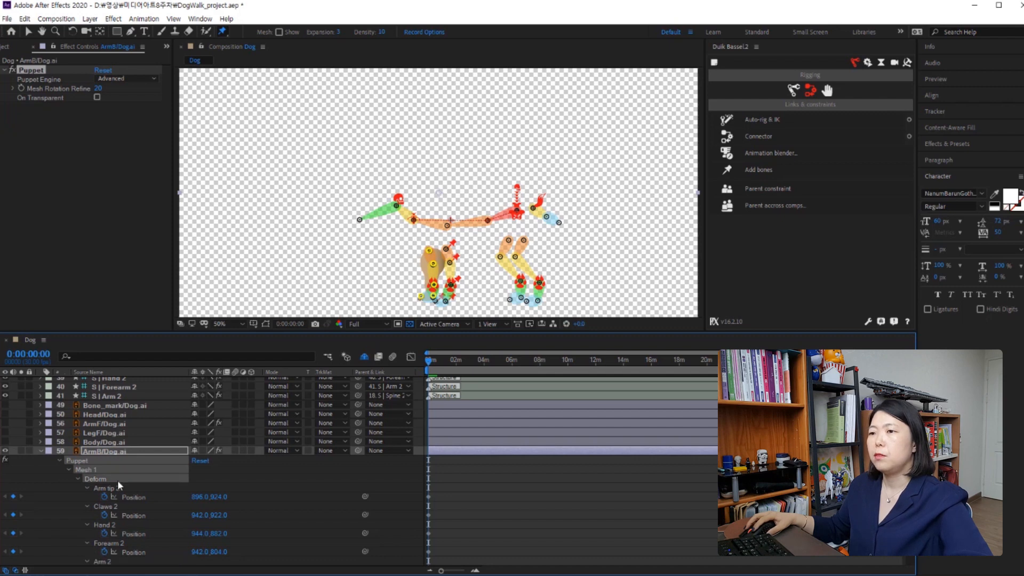
Add Duik bones to the five ArmB pins Arm tip 2, Claws 2, Hand 2, Forearm 2 and Arm 2.
click(120, 486)
shift+click(113, 504)
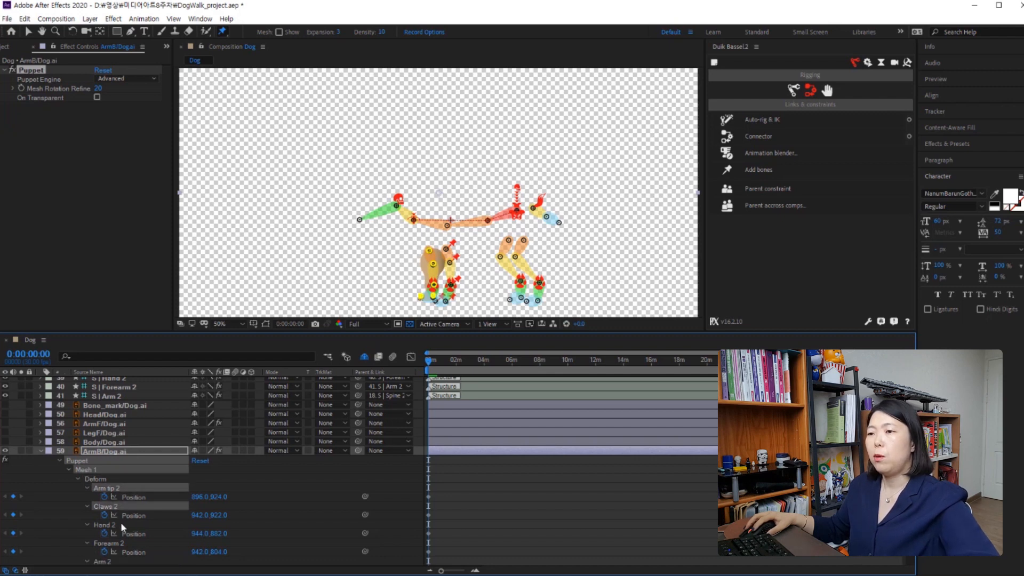
shift+click(120, 523)
shift+click(119, 541)
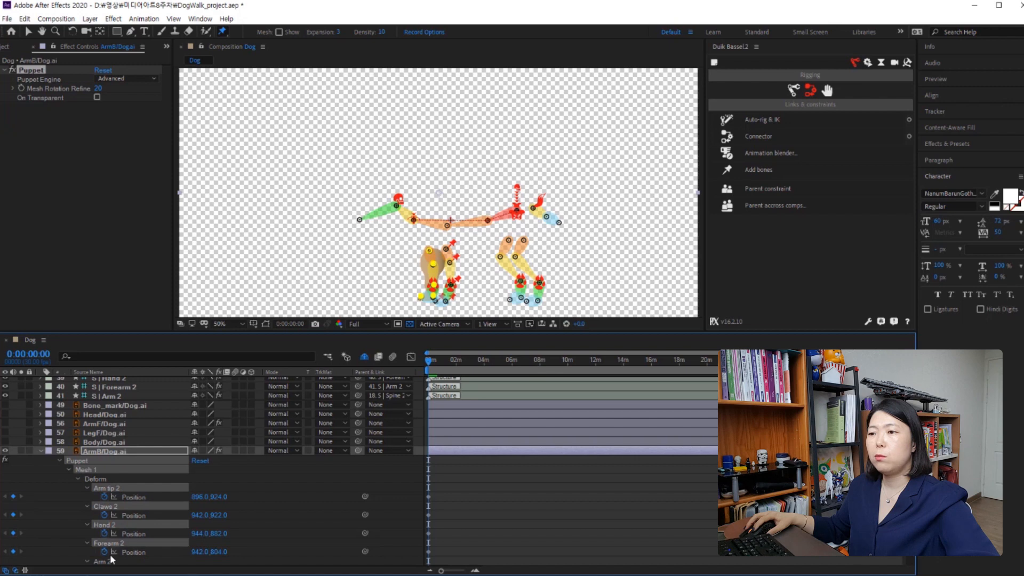
shift+click(111, 559)
scroll(235, 501, down, 2)
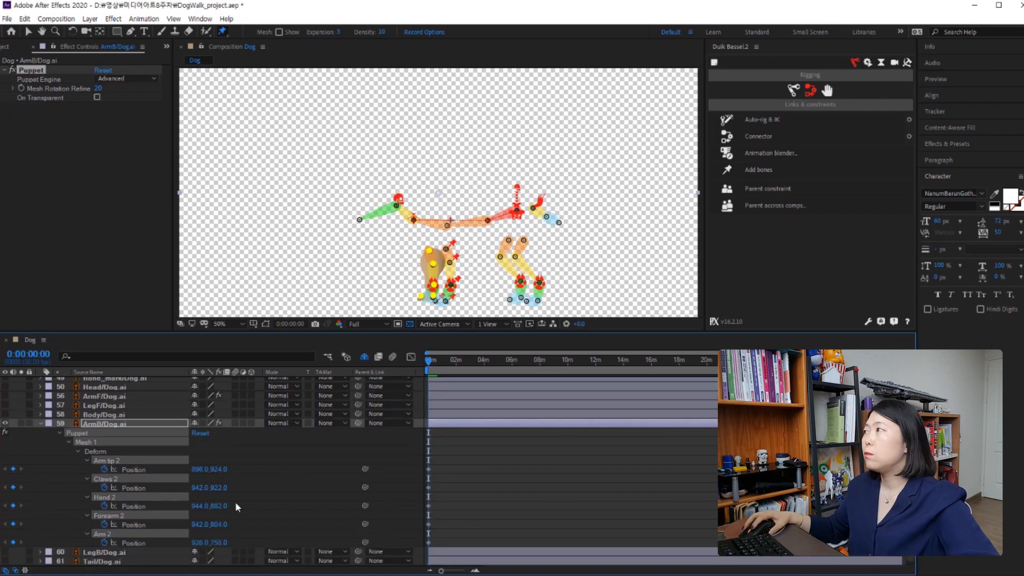
click(766, 169)
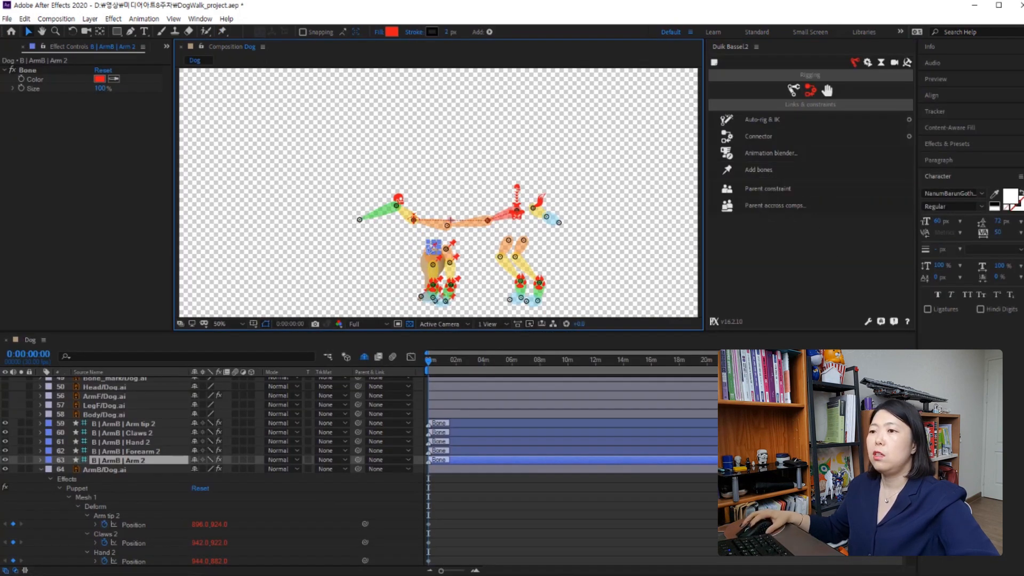
Parent the ArmB bones Arm tip 2 and Claws 2 to the structures S | Arm tip 2 and S | Claws 2.
click(42, 469)
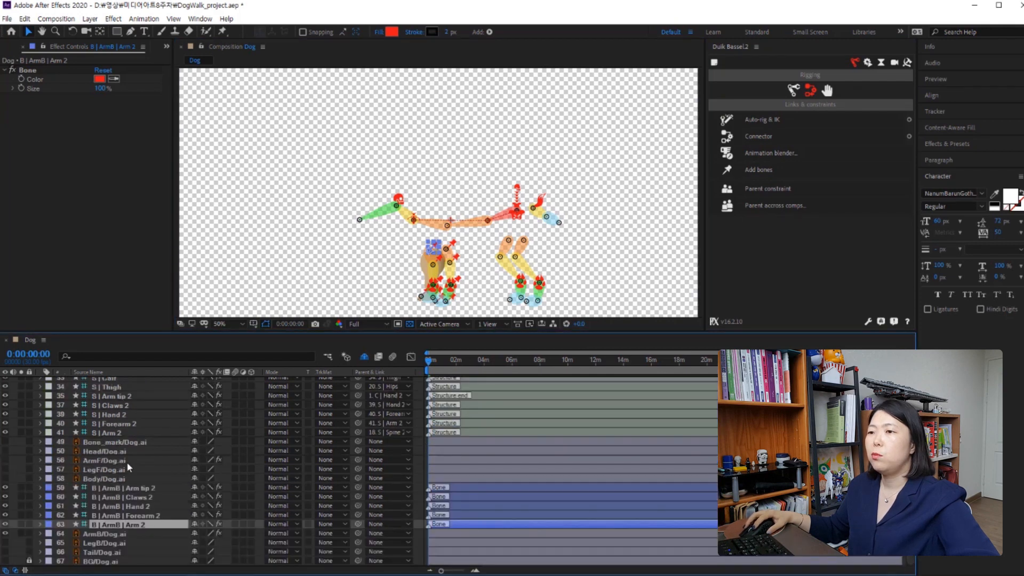
click(115, 506)
click(115, 496)
click(116, 487)
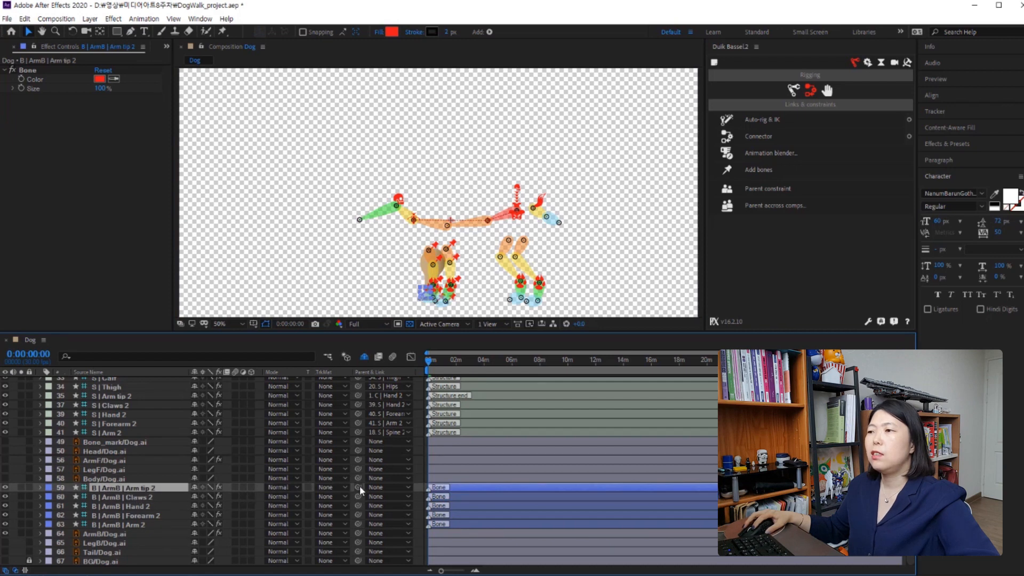
drag(358, 487, 126, 401)
click(222, 497)
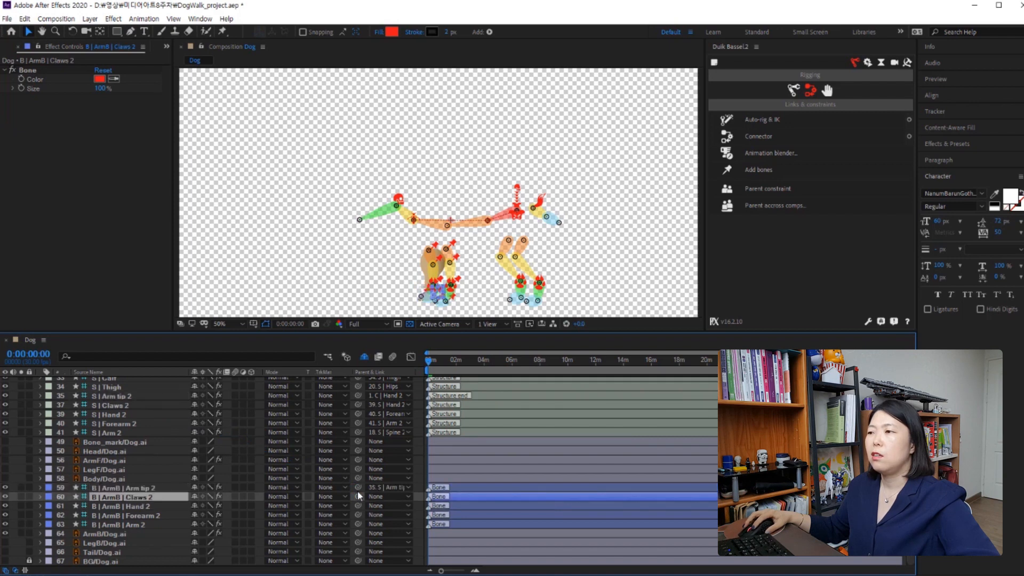
drag(357, 497, 120, 404)
Parent the ArmB bones Hand 2, Forearm 2 and Arm 2 to the structures S | Hand 2, S | Forearm 2 and S | Arm 2.
click(139, 506)
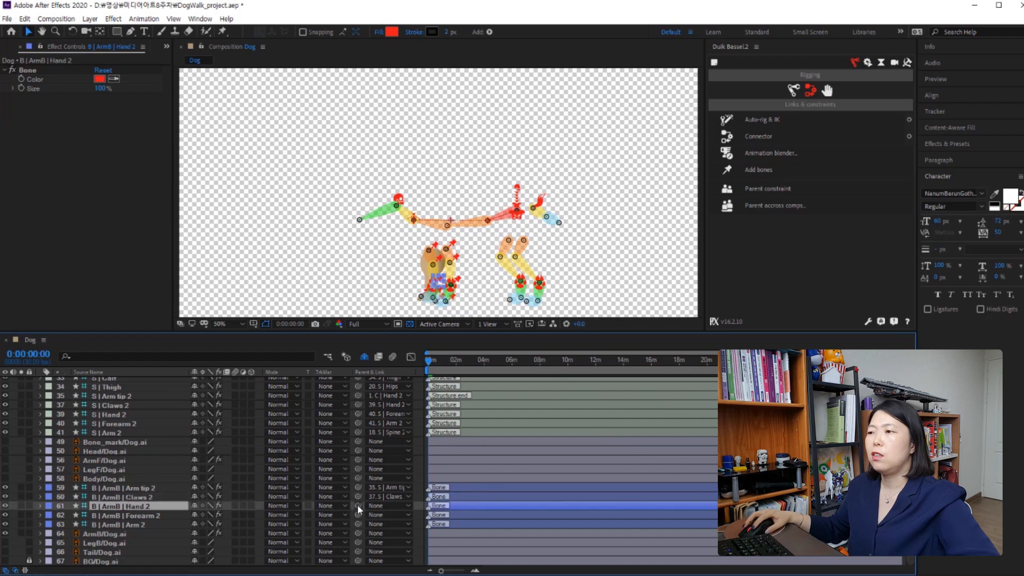
drag(357, 505, 137, 413)
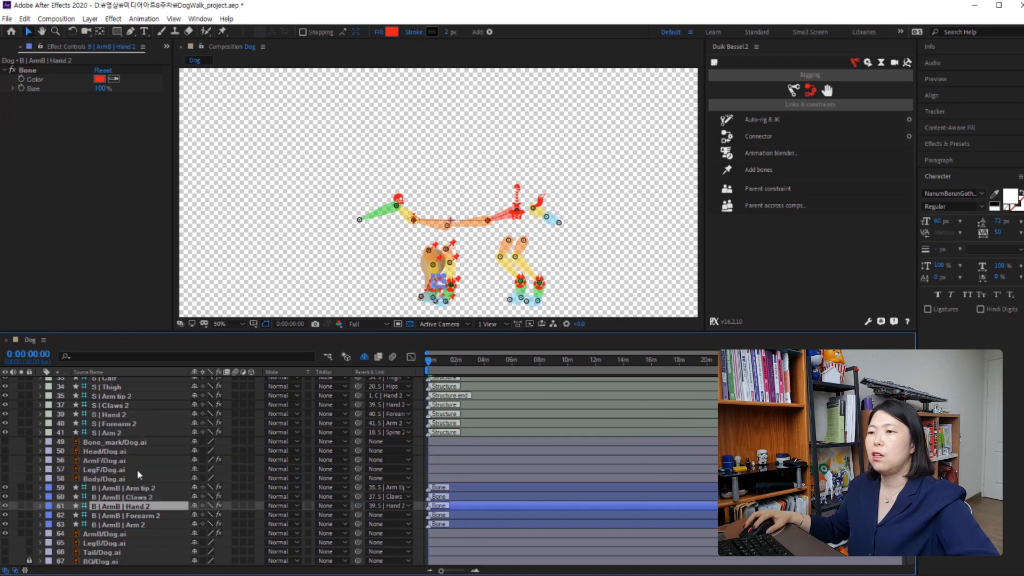
click(139, 514)
drag(357, 513, 140, 426)
click(135, 522)
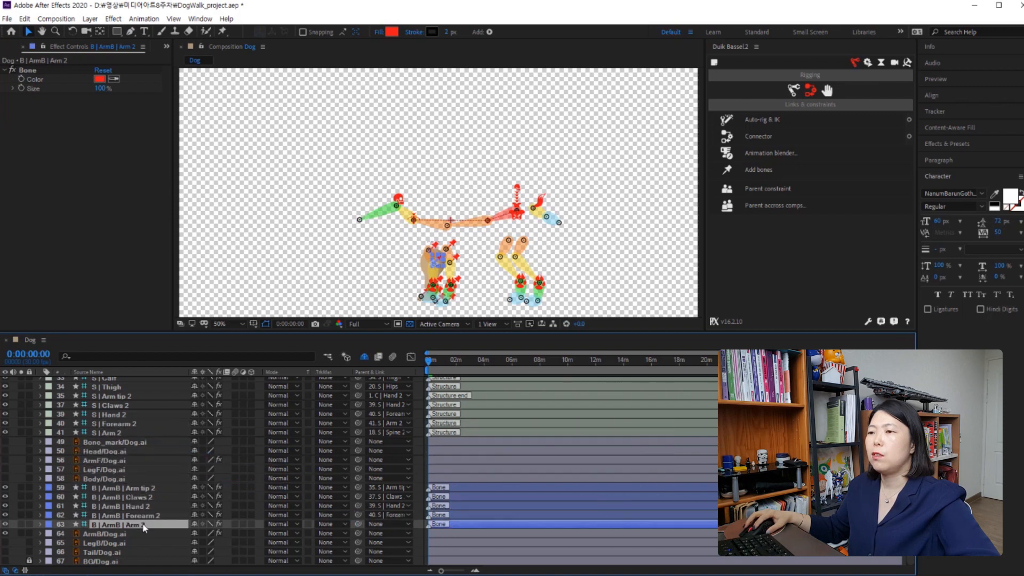
drag(359, 523, 117, 428)
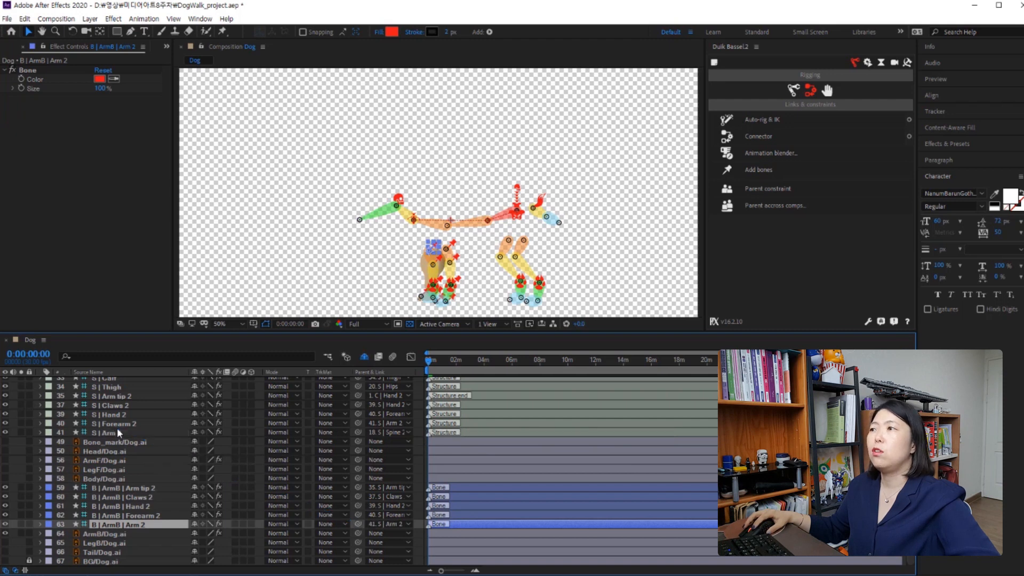
Inspect the Hand 2 controller, its structure, the Arm 2 bone and the ArmB artwork, switching the artwork's visibility off and on.
click(430, 290)
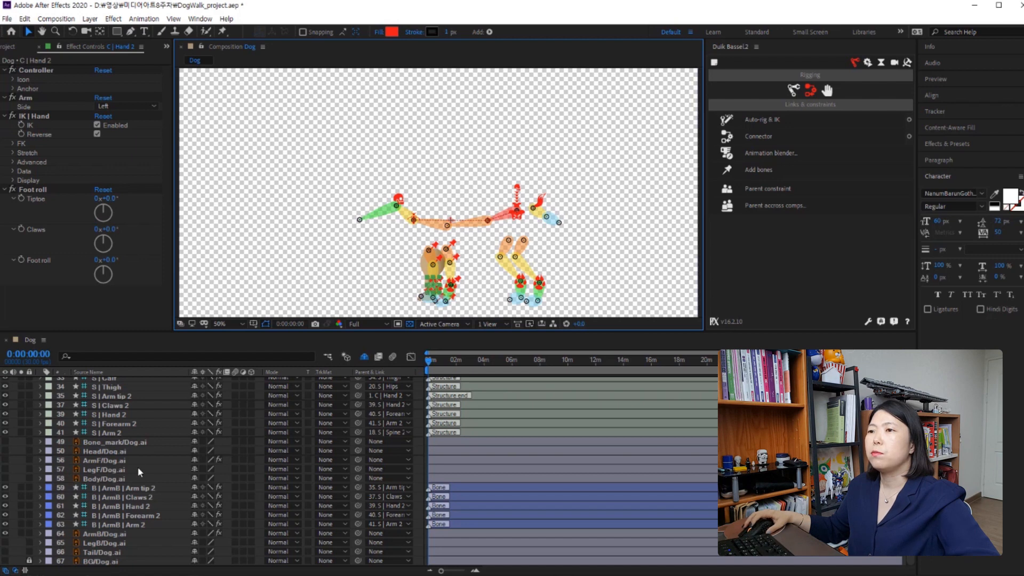
click(120, 415)
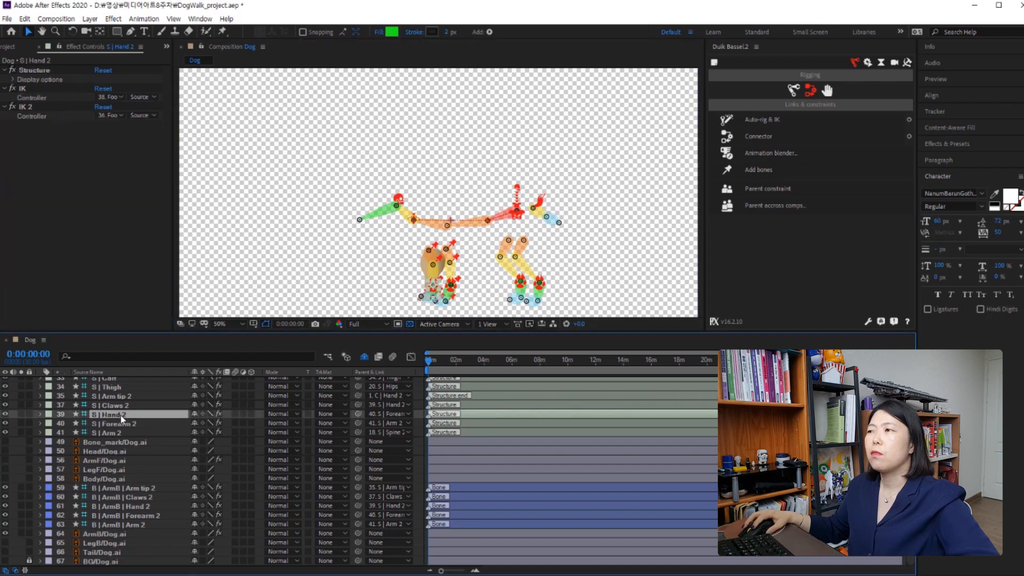
click(429, 287)
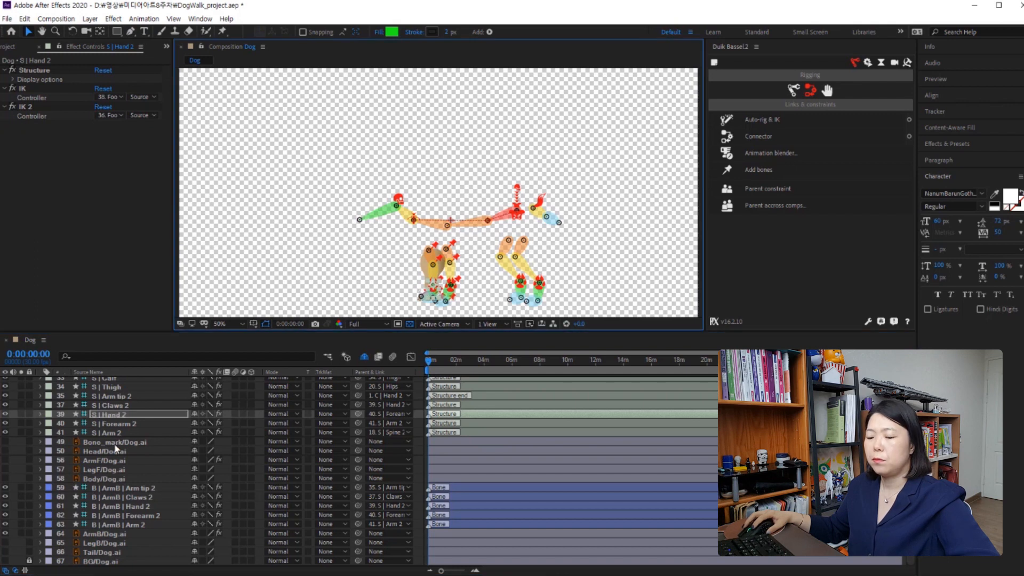
click(430, 295)
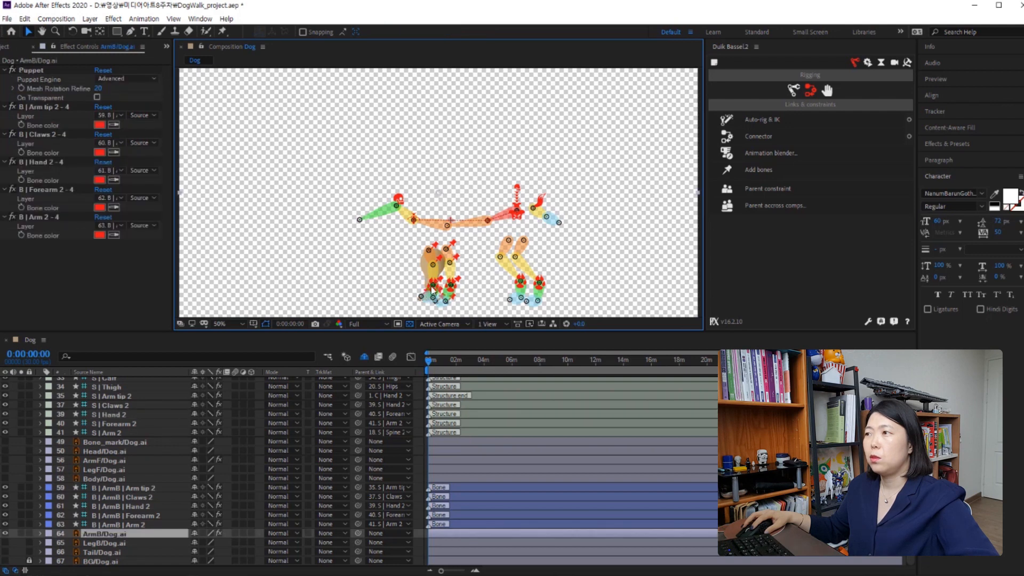
click(129, 526)
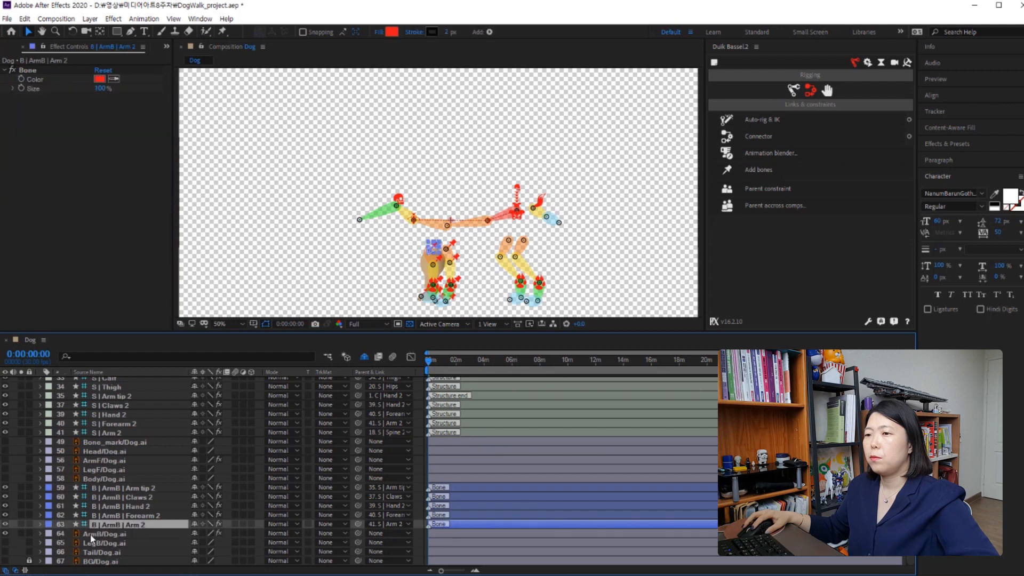
click(91, 534)
click(113, 524)
click(434, 294)
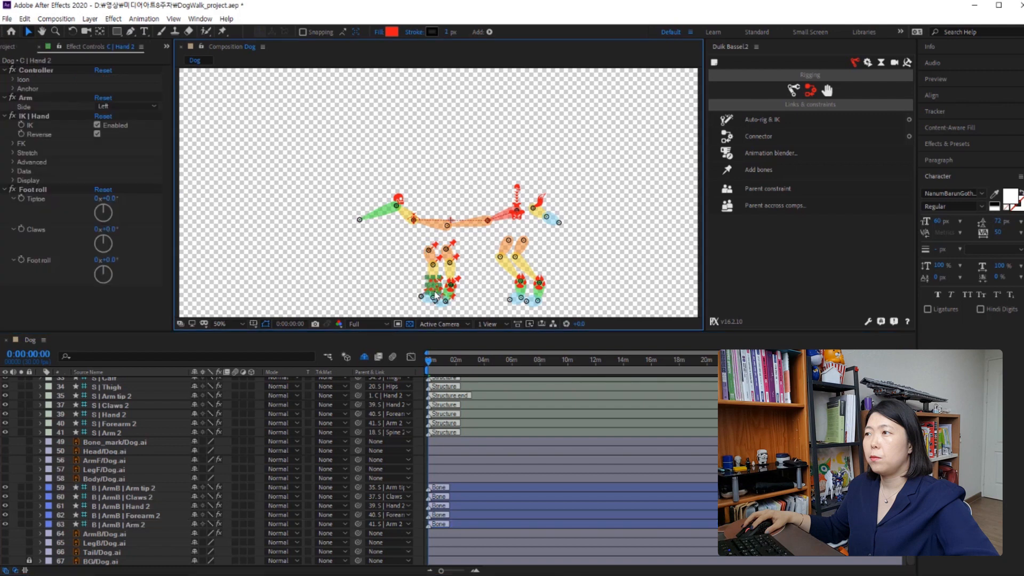
click(6, 533)
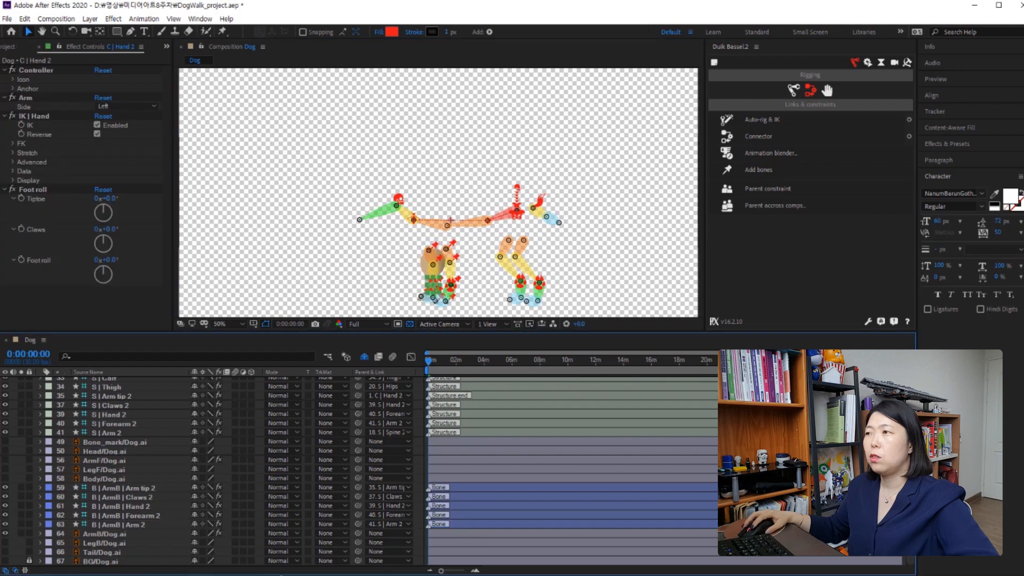
Test the ArmB rig by moving the C | Hand 2 controller and turning its Claws and Foot roll angles, and undo these changes.
click(429, 285)
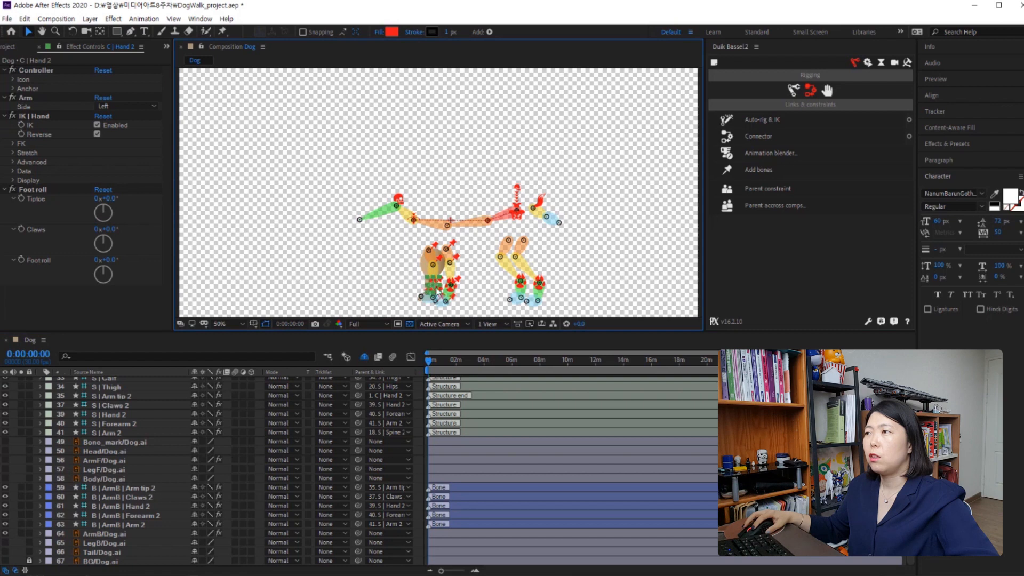
drag(436, 280, 412, 284)
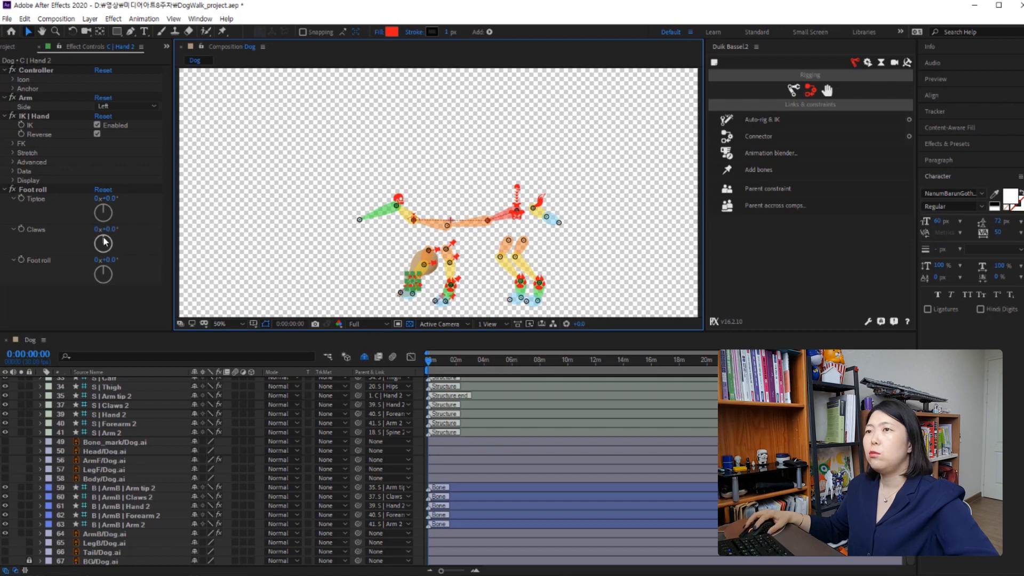
mouse_move(104, 243)
mouse_down()
mouse_move(105, 212)
mouse_move(69, 203)
mouse_move(115, 203)
mouse_move(101, 224)
mouse_up()
drag(109, 269, 90, 259)
key(ctrl+z)
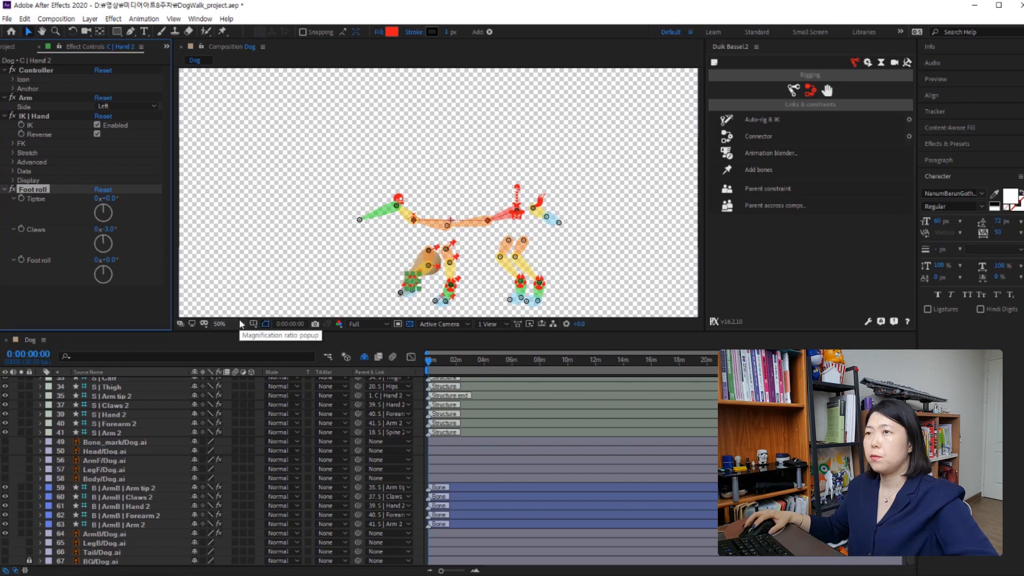
key(ctrl+z)
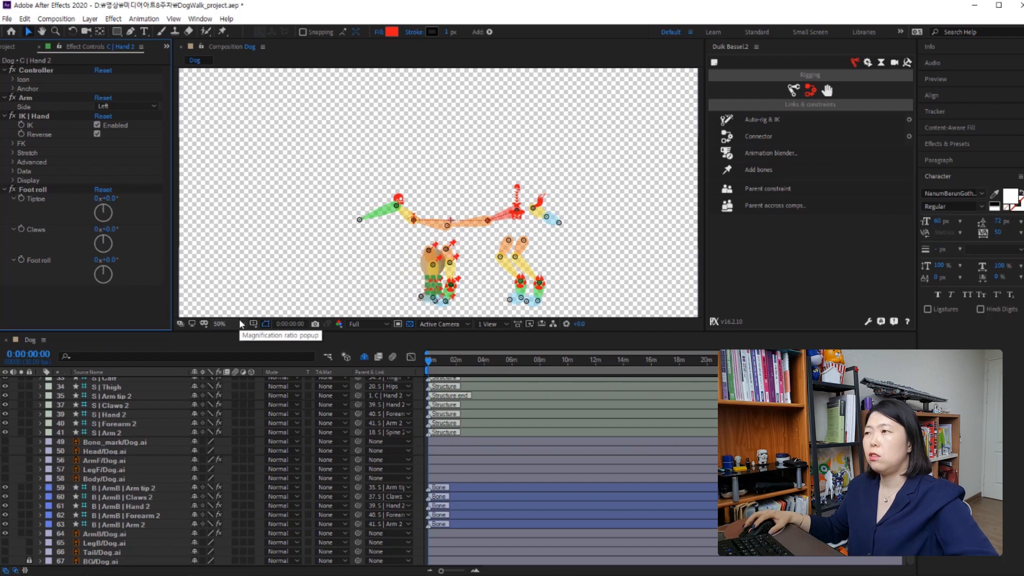
Make the five ArmB bones, from Arm tip 2 to Arm 2, shy so they are hidden from the layer list.
click(121, 488)
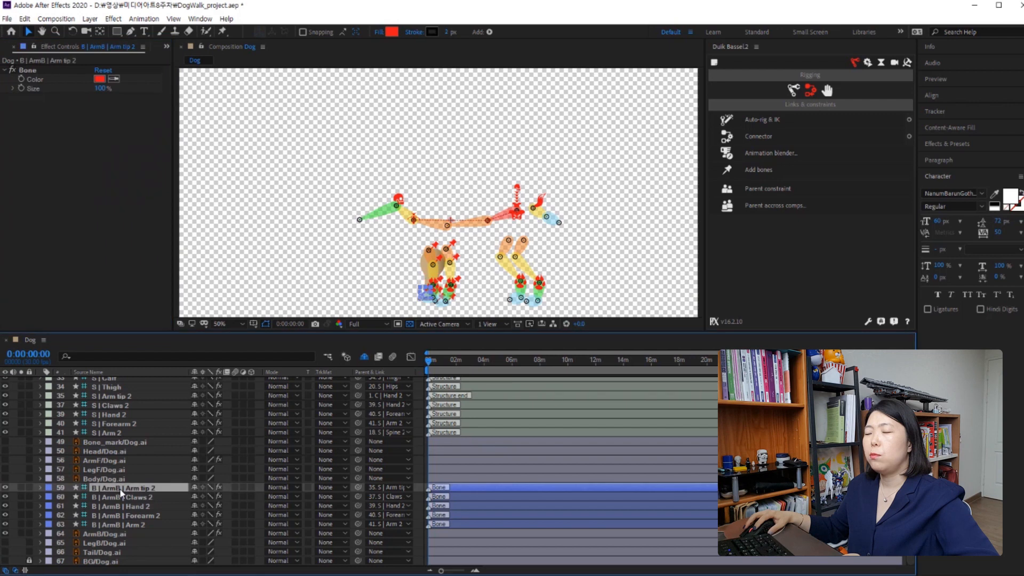
shift+click(115, 525)
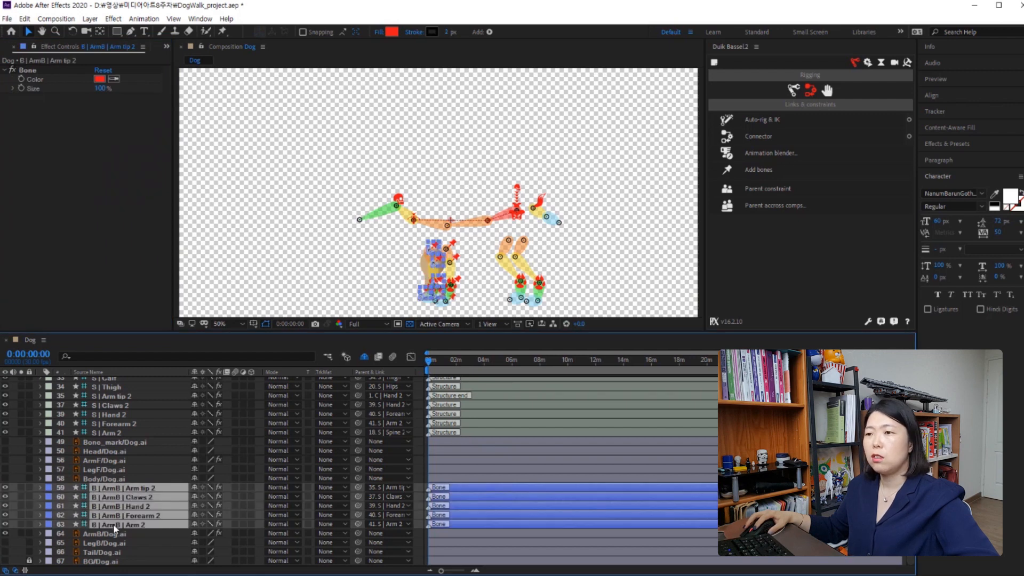
click(195, 488)
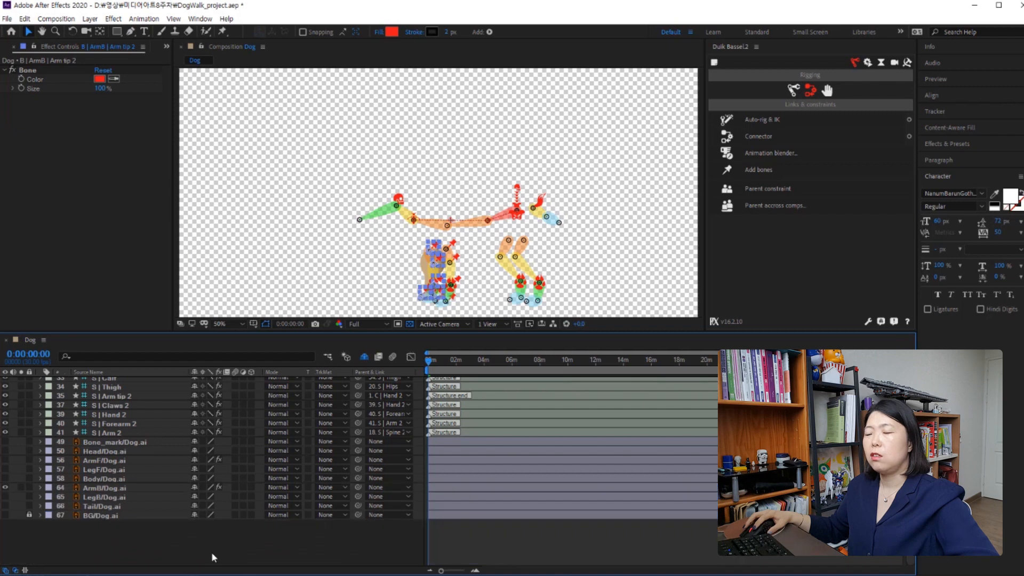
Make the five structures from S | Arm tip 2 to S | Arm 2 shy so they are hidden from the layer list.
click(115, 432)
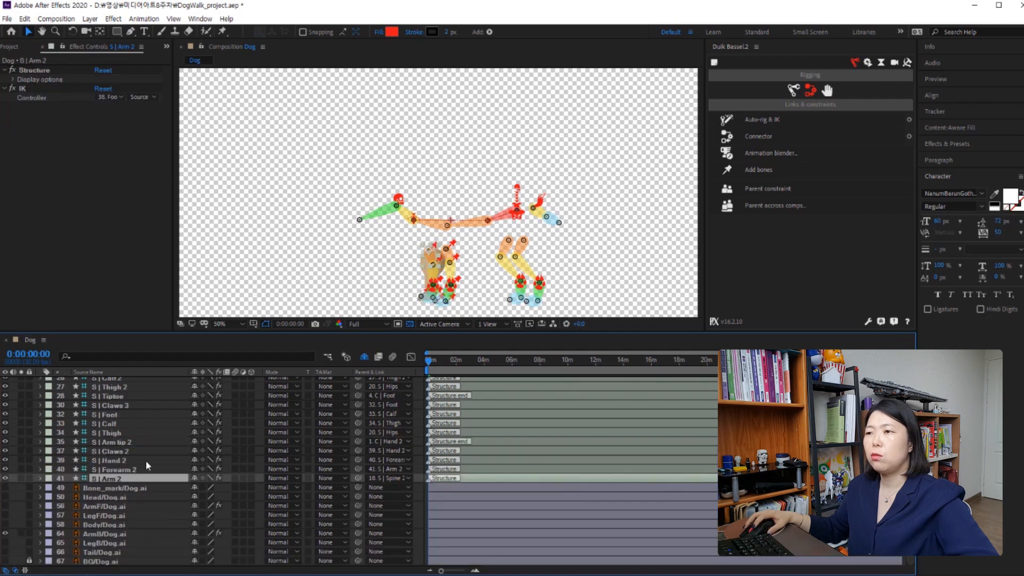
scroll(117, 461, up, 3)
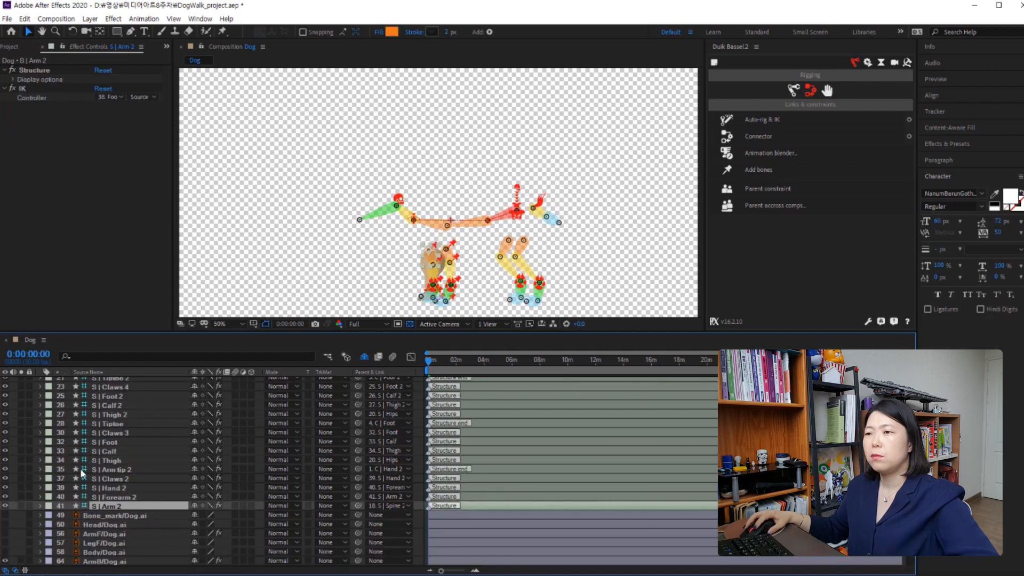
shift+click(113, 470)
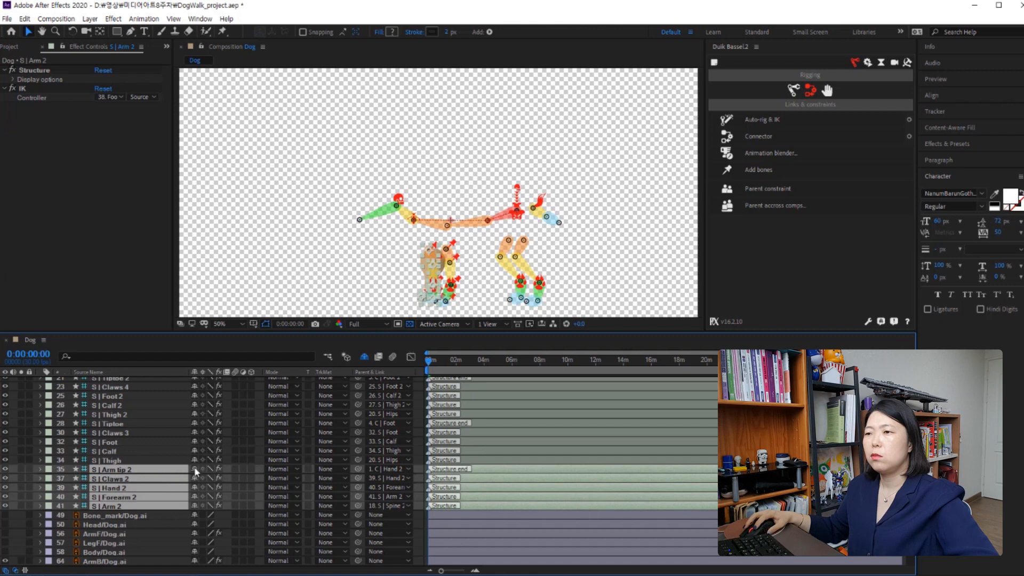
click(195, 471)
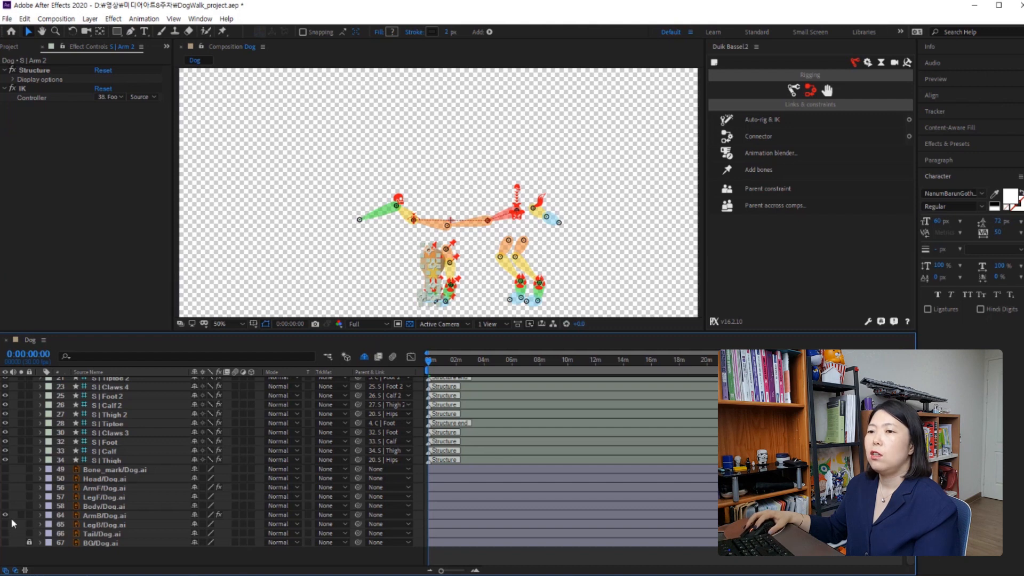
Hide the ArmB/Dog.ai artwork, show and select LegF/Dog.ai, and activate the Puppet Pin tool.
click(104, 526)
scroll(104, 528, up, 1)
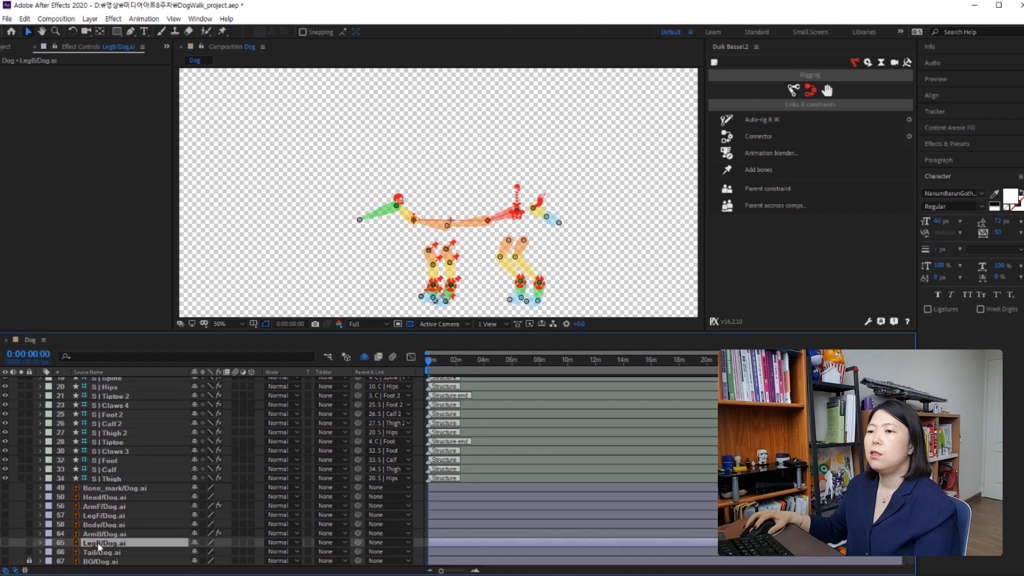
click(100, 516)
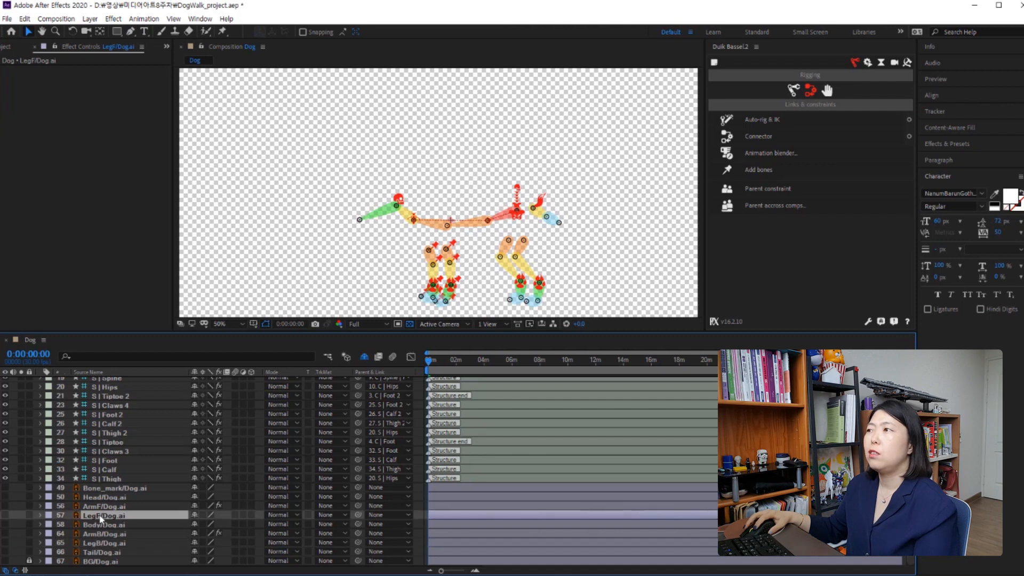
click(5, 514)
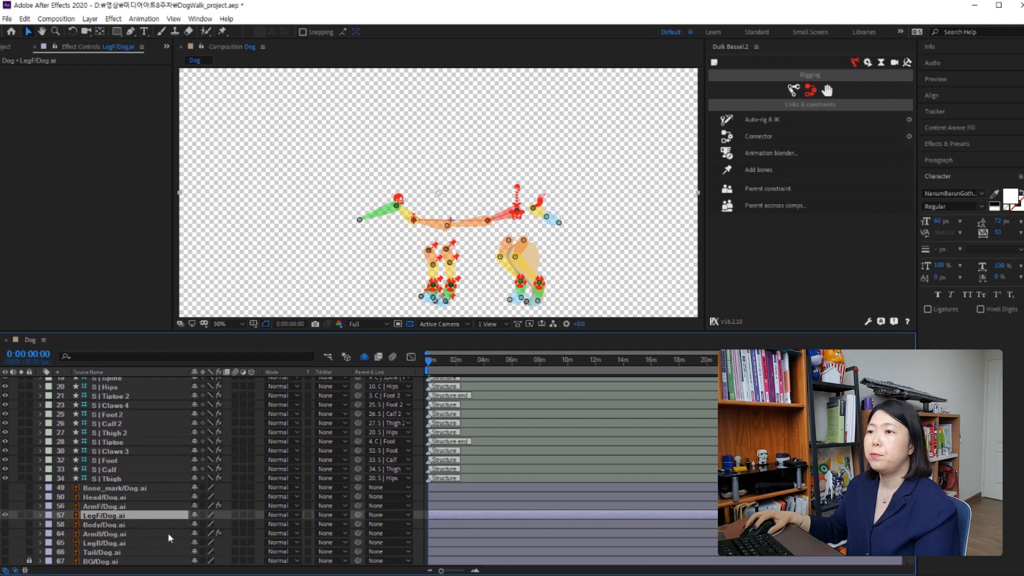
click(223, 32)
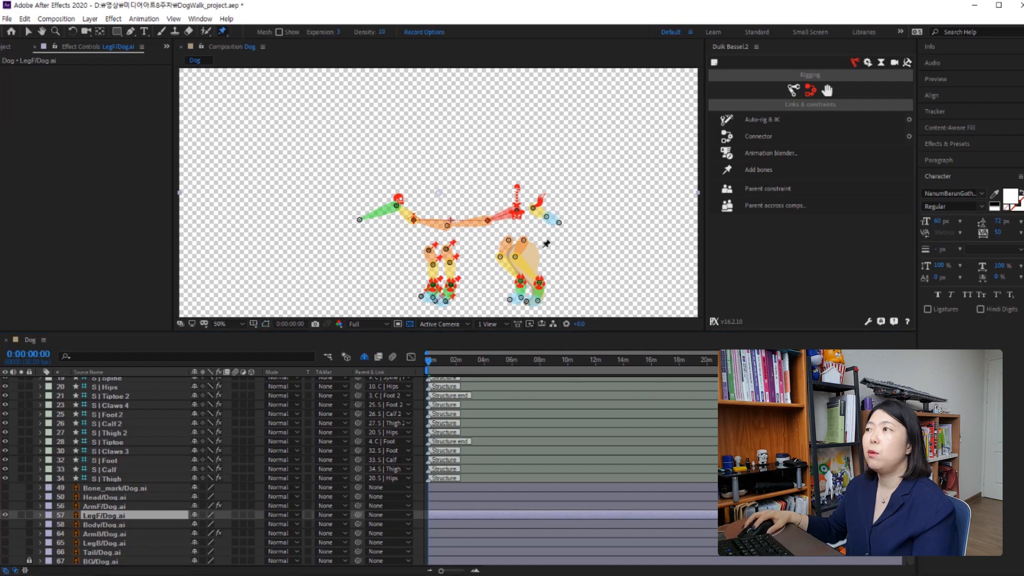
click(526, 237)
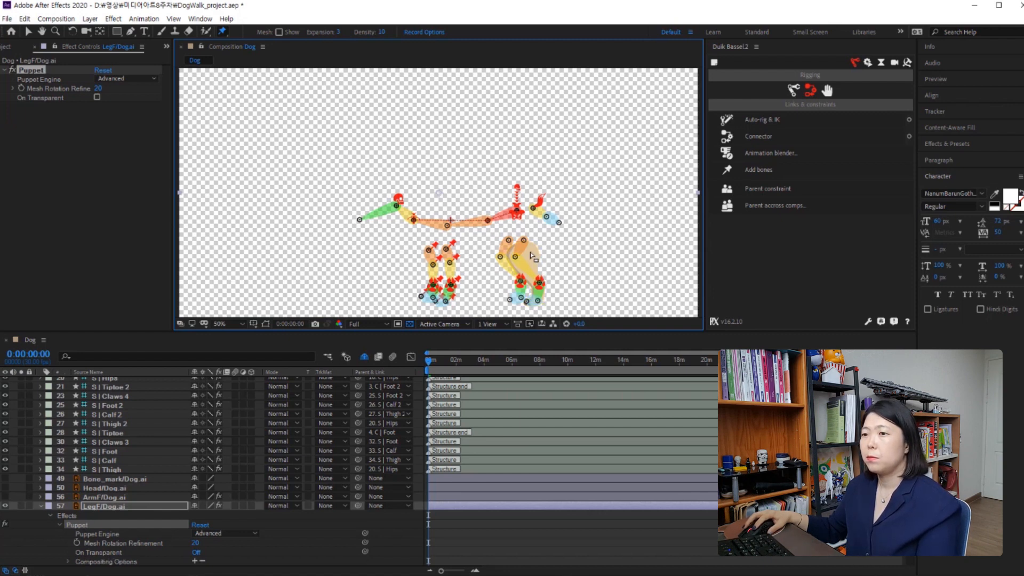
key(Delete)
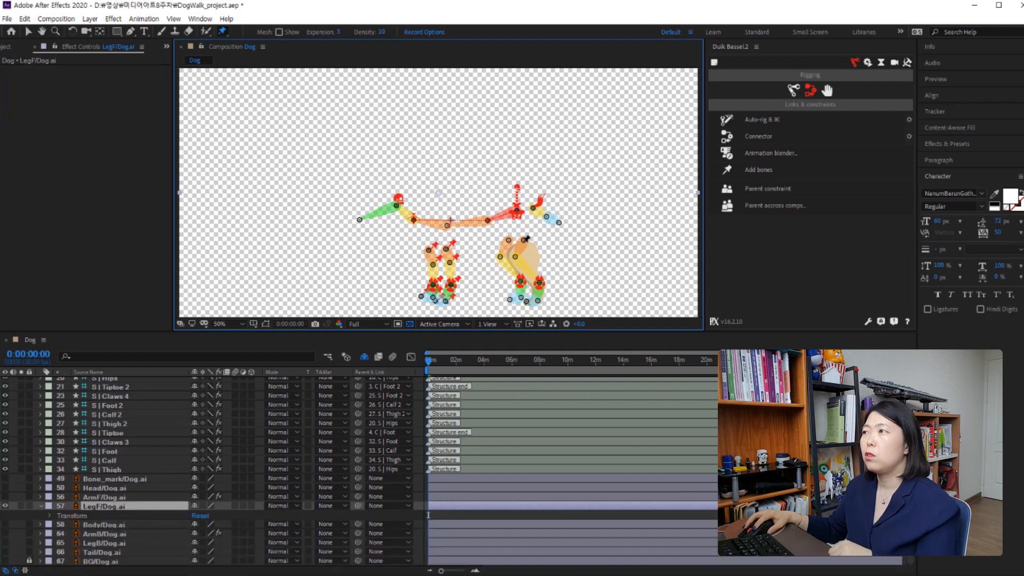
click(524, 240)
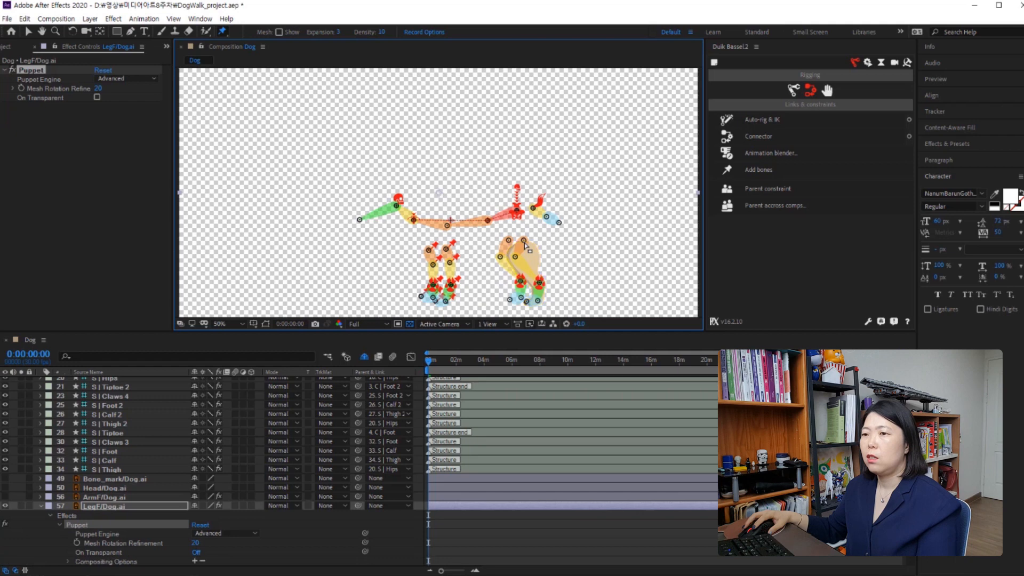
key(Delete)
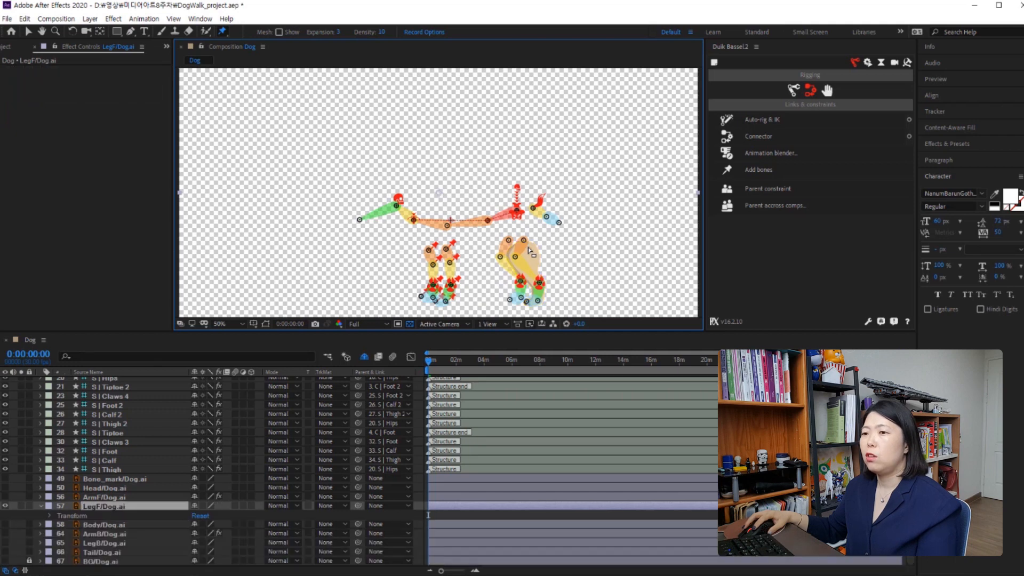
Place five puppet pins on the LegF/Dog.ai artwork, in order at the thigh, calf, foot, claws and tiptoe joints.
click(523, 244)
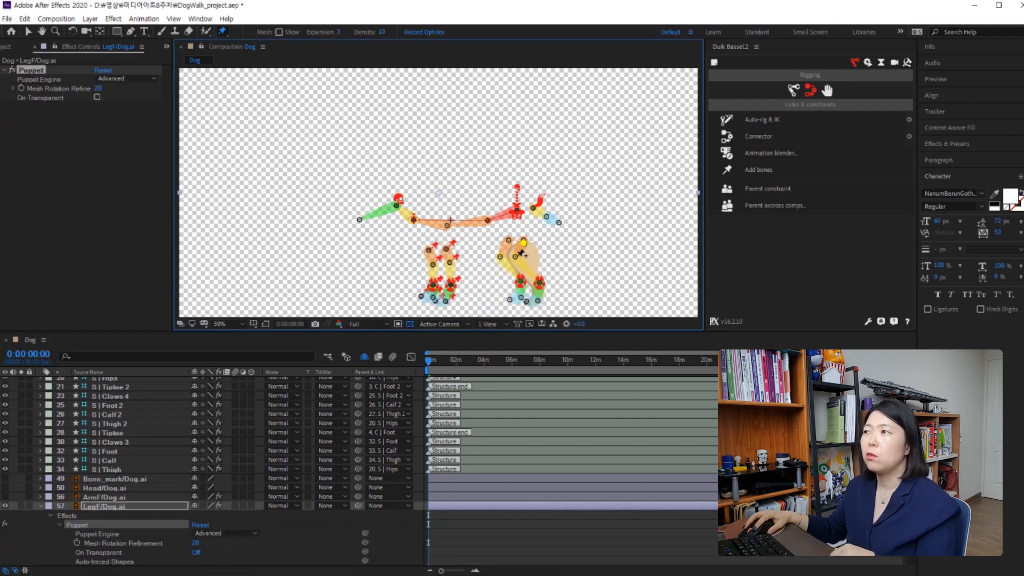
click(516, 256)
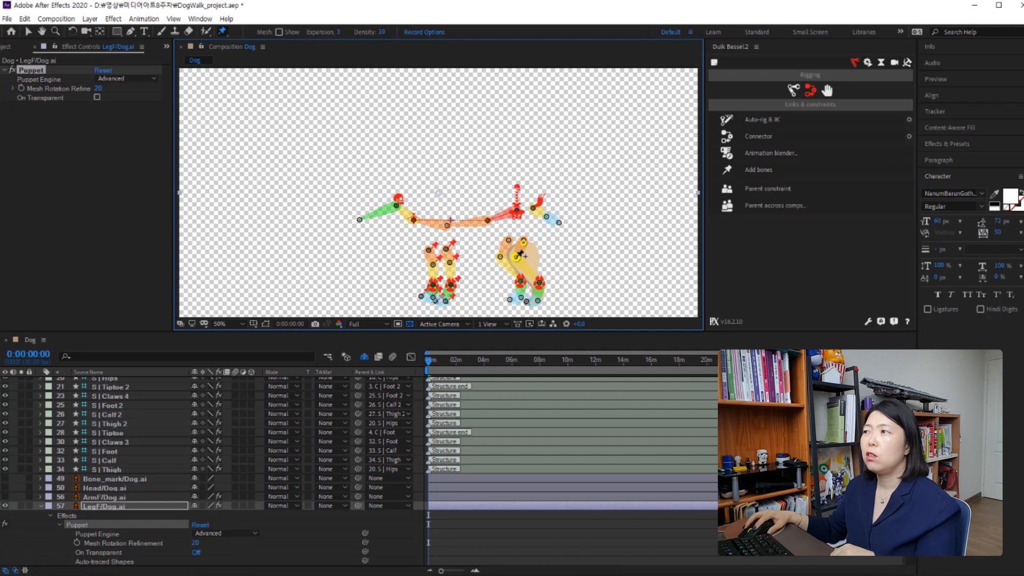
click(540, 281)
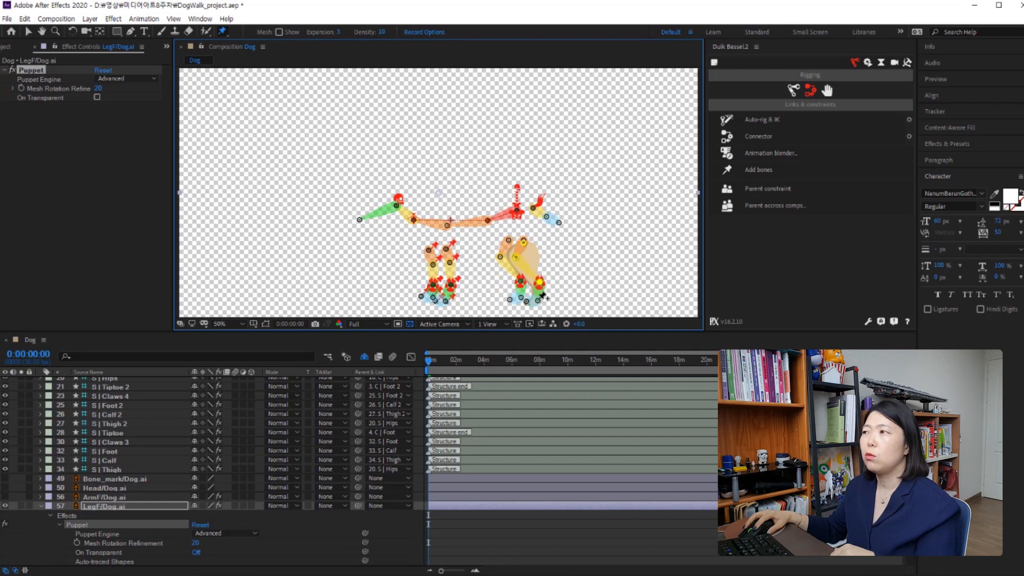
click(540, 298)
click(528, 300)
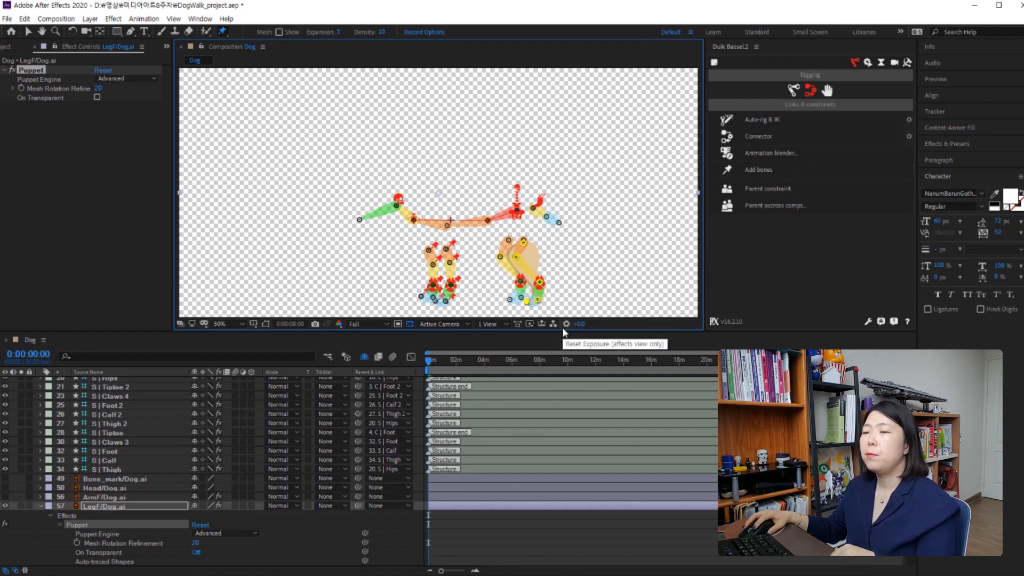
Reveal the keyframed puppet pins of LegF/Dog.ai in the layer list and select Puppet Pin 5.
click(116, 505)
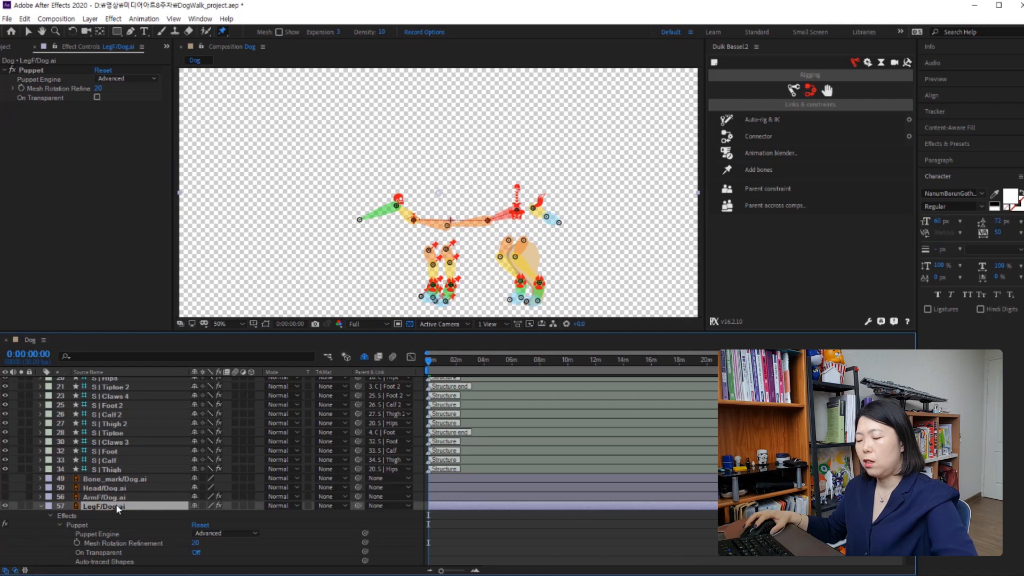
key(u)
scroll(109, 500, down, 1)
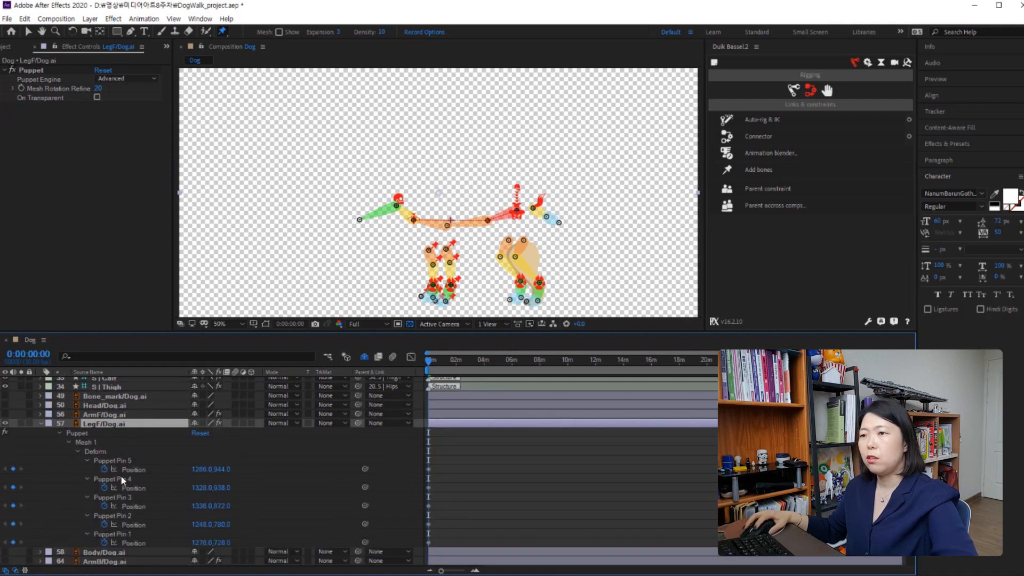
click(122, 459)
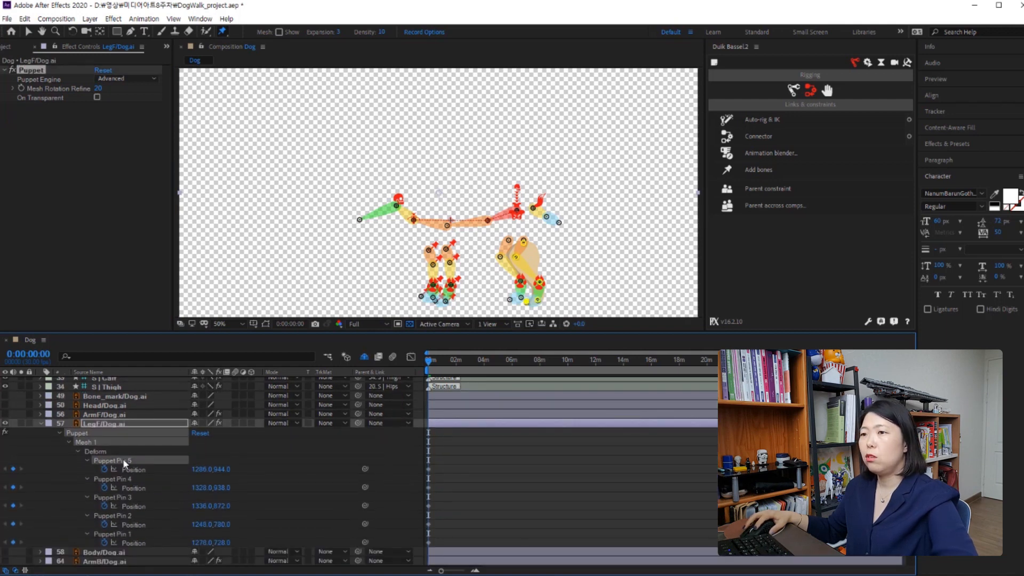
Select the structures from S | Tiptoe to S | Thigh one by one to examine which leg joint each name belongs to.
scroll(132, 469, up, 4)
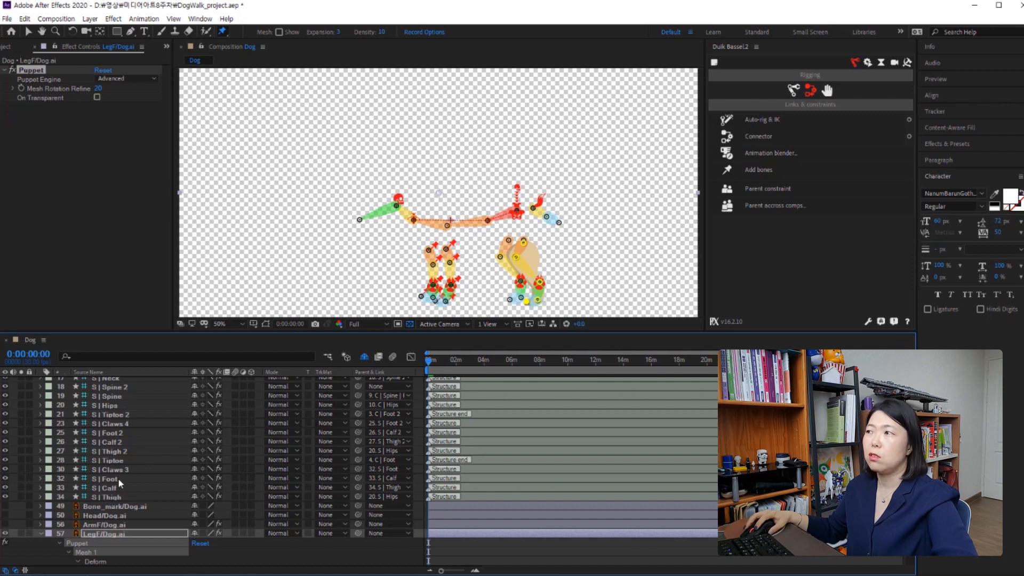
click(117, 478)
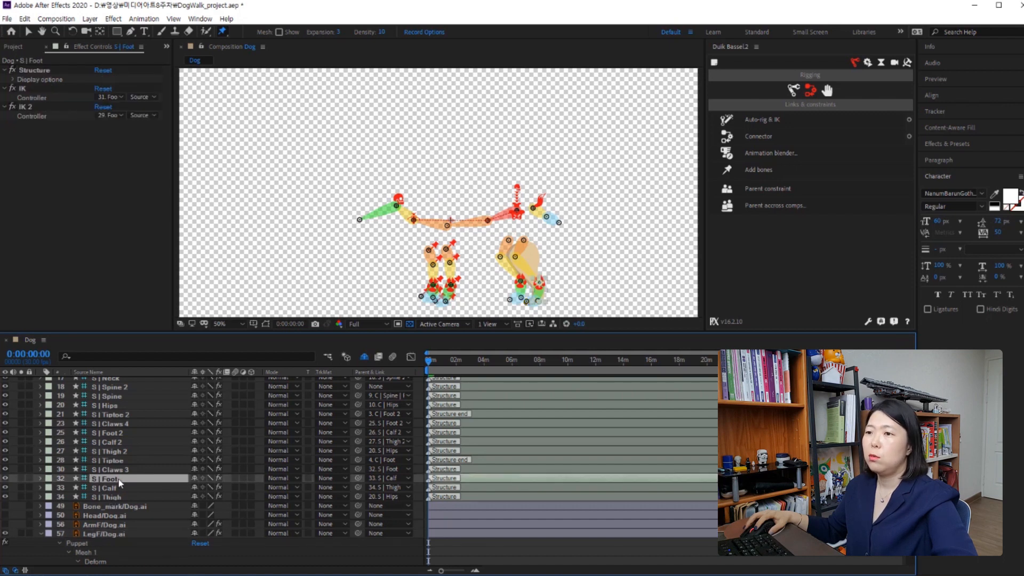
click(105, 488)
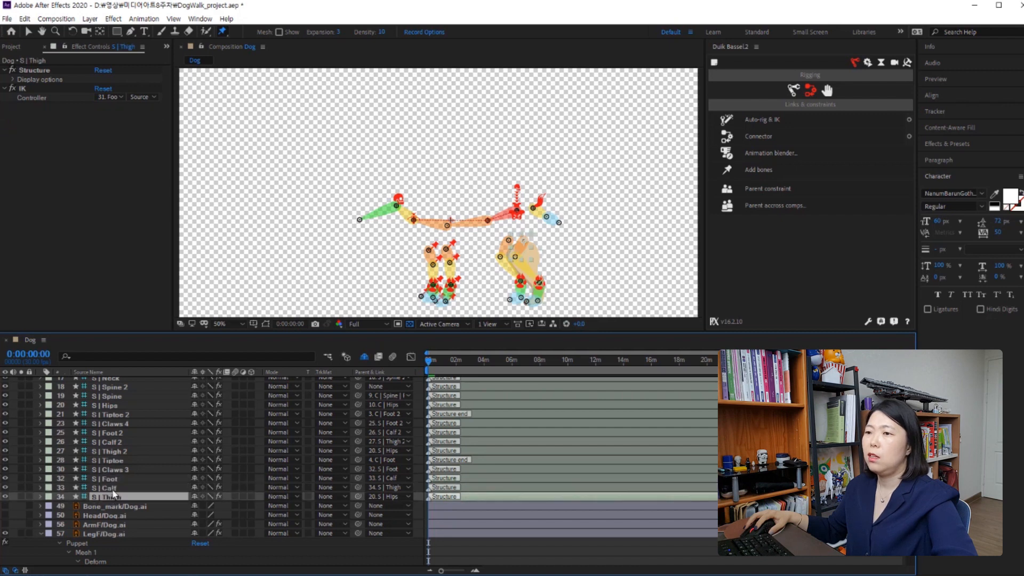
click(118, 478)
click(122, 470)
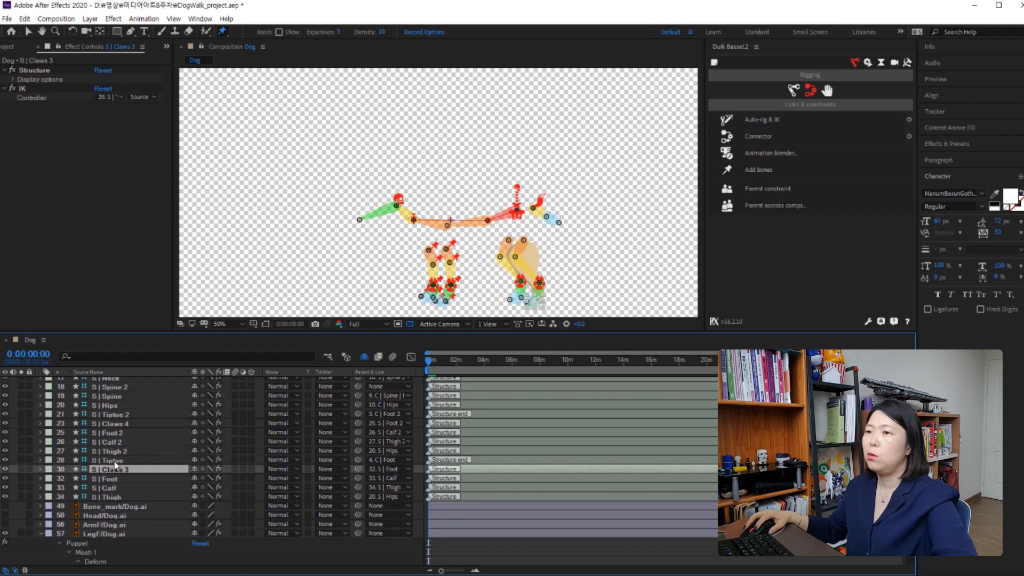
click(114, 461)
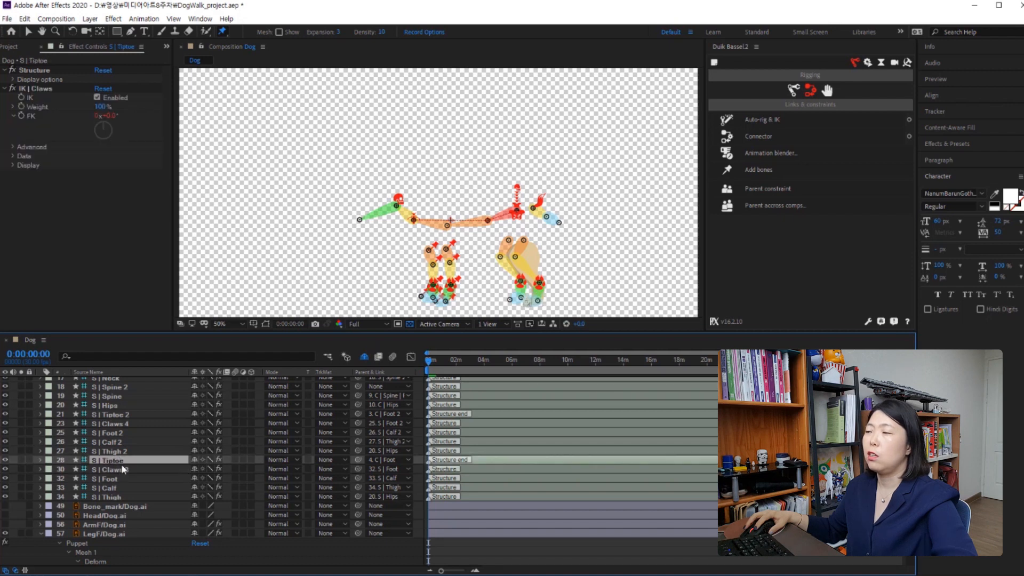
click(120, 470)
click(119, 478)
click(117, 488)
click(119, 497)
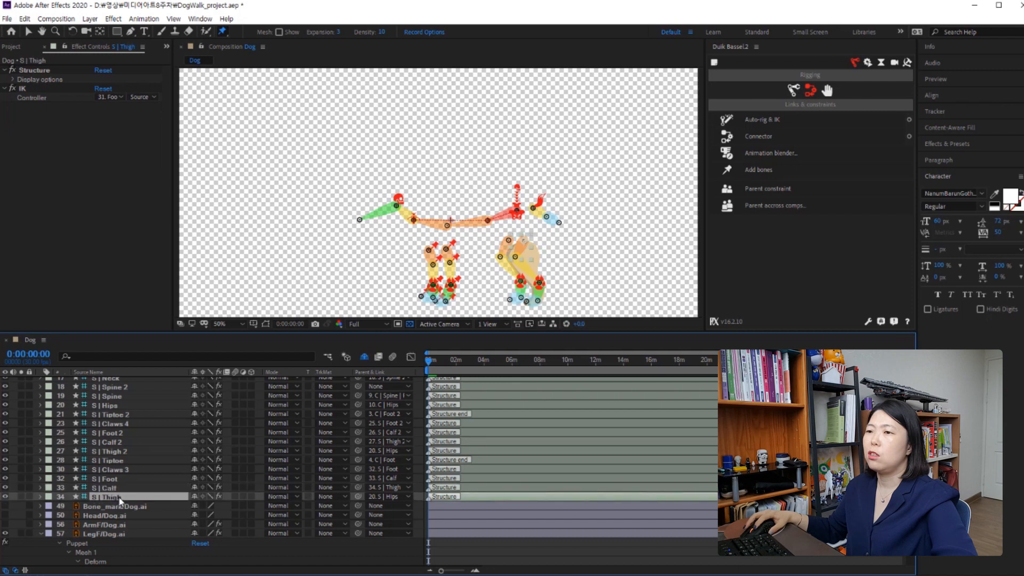
scroll(119, 499, down, 1)
scroll(118, 449, down, 1)
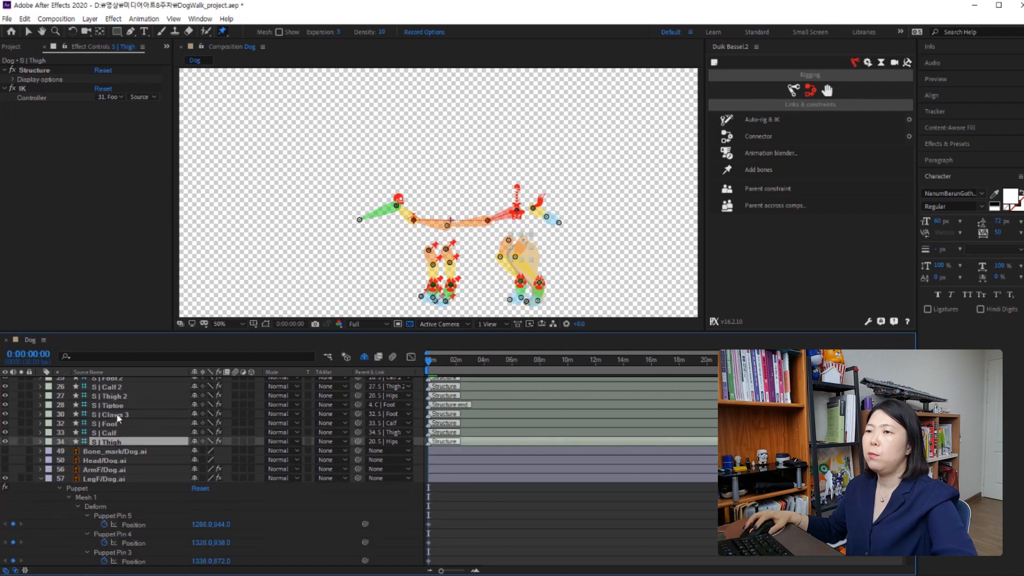
click(117, 405)
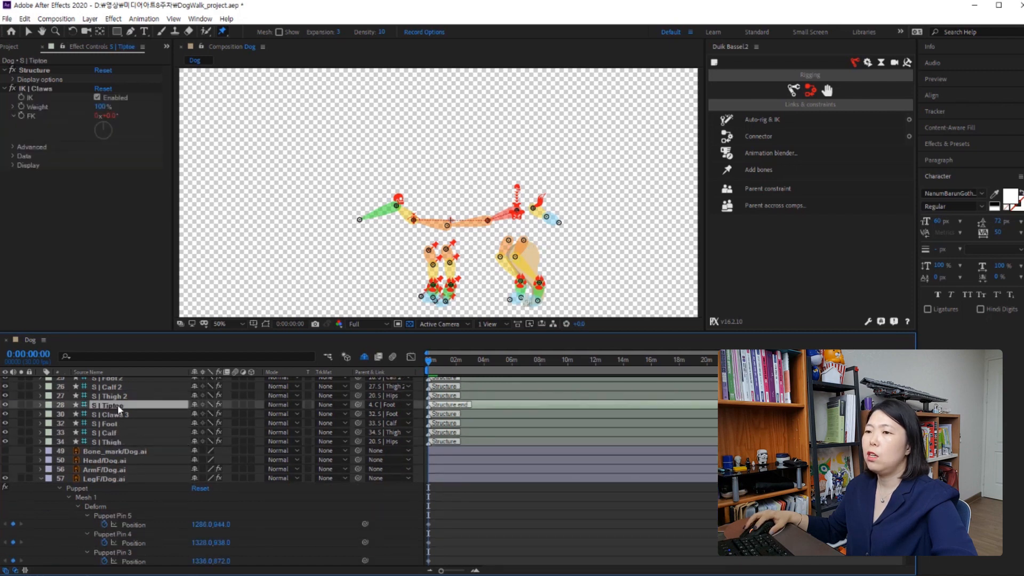
Rename the LegF pins Puppet Pin 5 as Tiptoe and Puppet Pin 4 as Claw 3.
scroll(124, 515, down, 1)
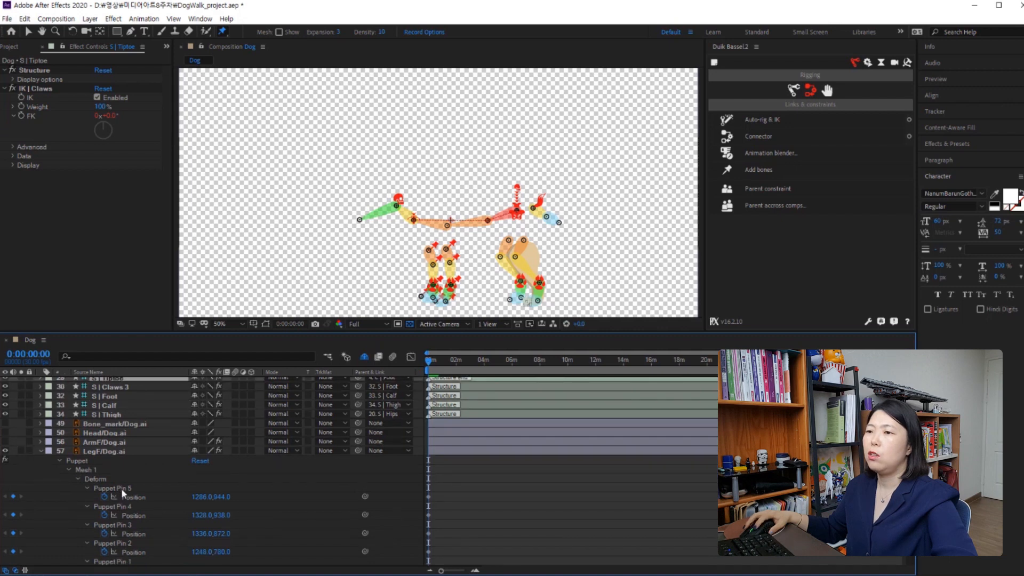
click(122, 489)
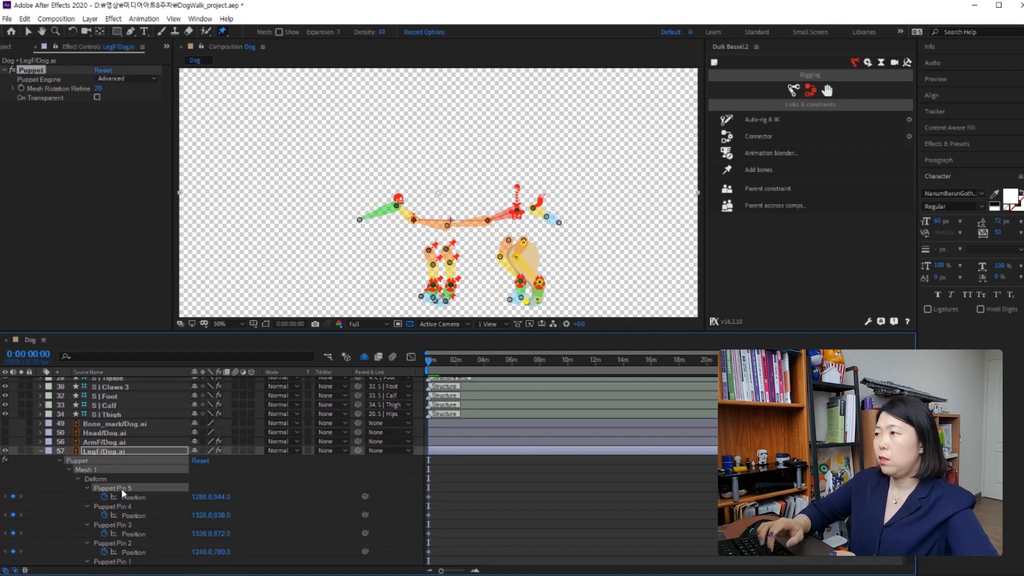
key(Return)
text(Tip)
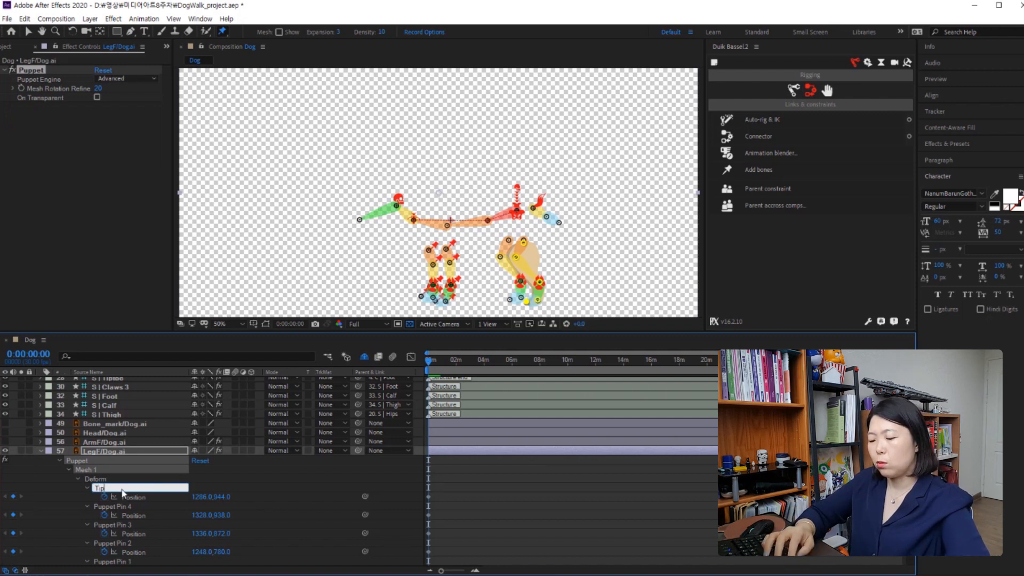
text(toe)
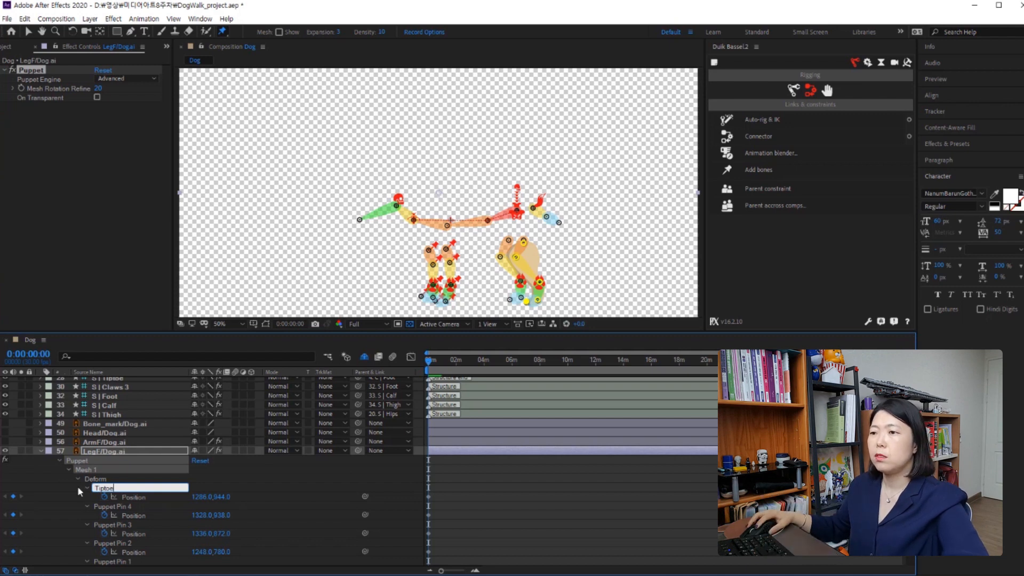
click(118, 510)
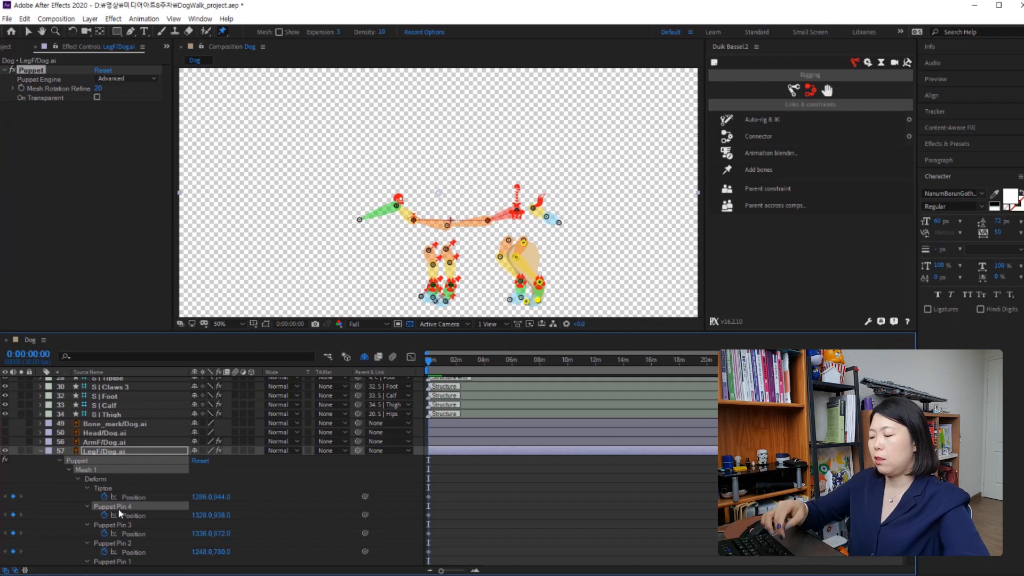
key(Return)
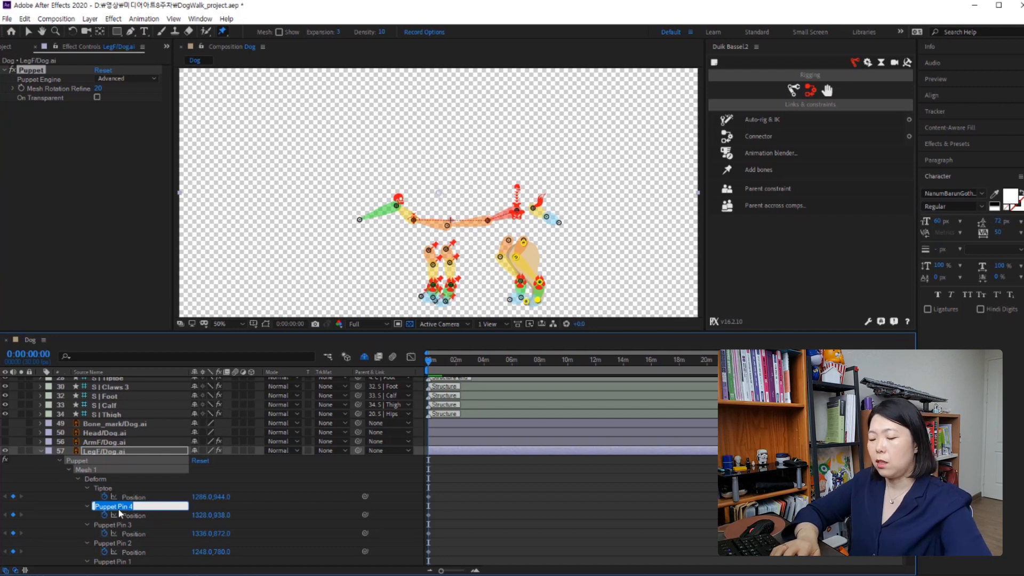
text(Cla)
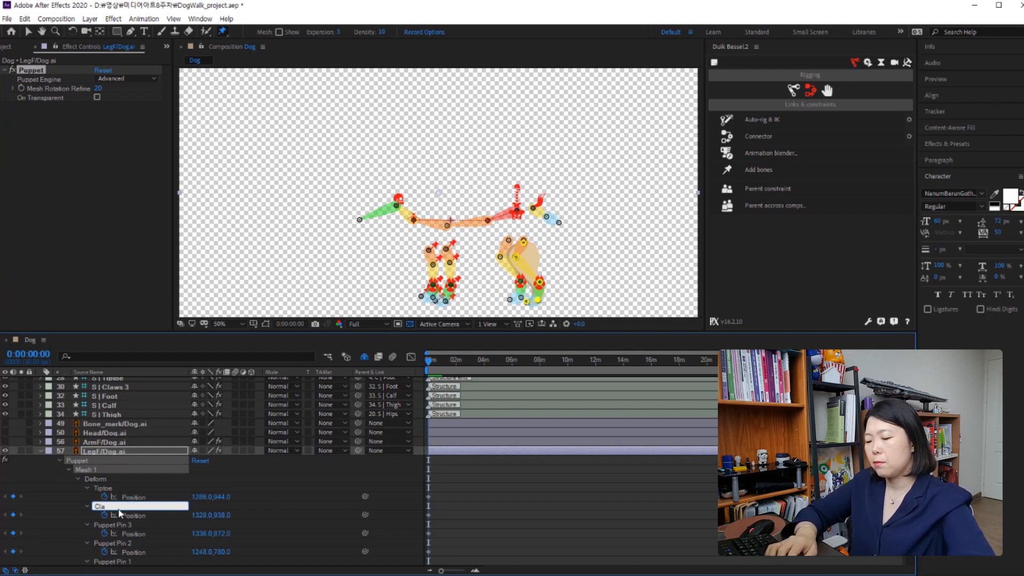
text(w 3)
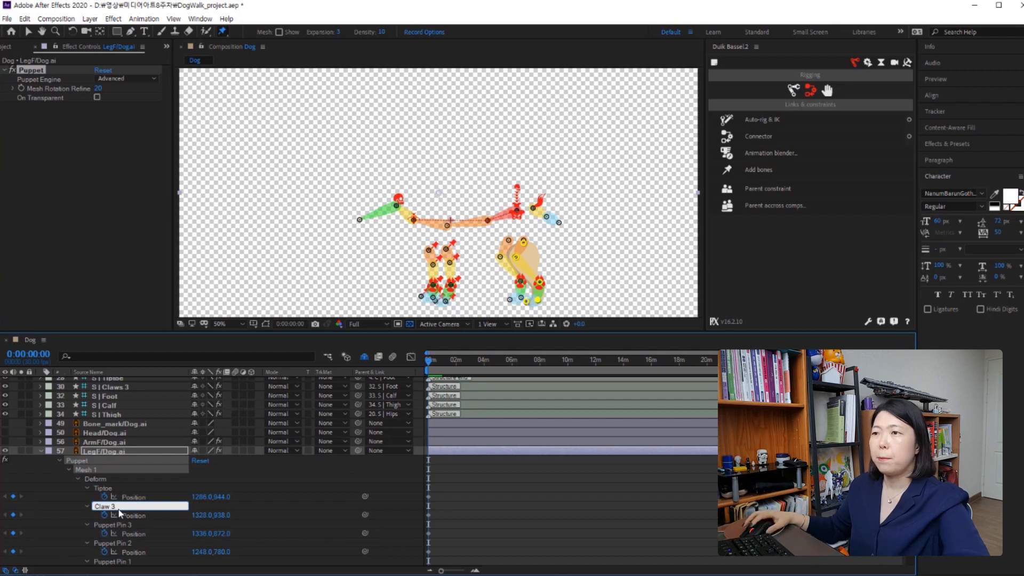
Rename the LegF pins Puppet Pin 3 as Foot, Puppet Pin 2 as Calf and Puppet Pin 1 as Thigh.
click(130, 523)
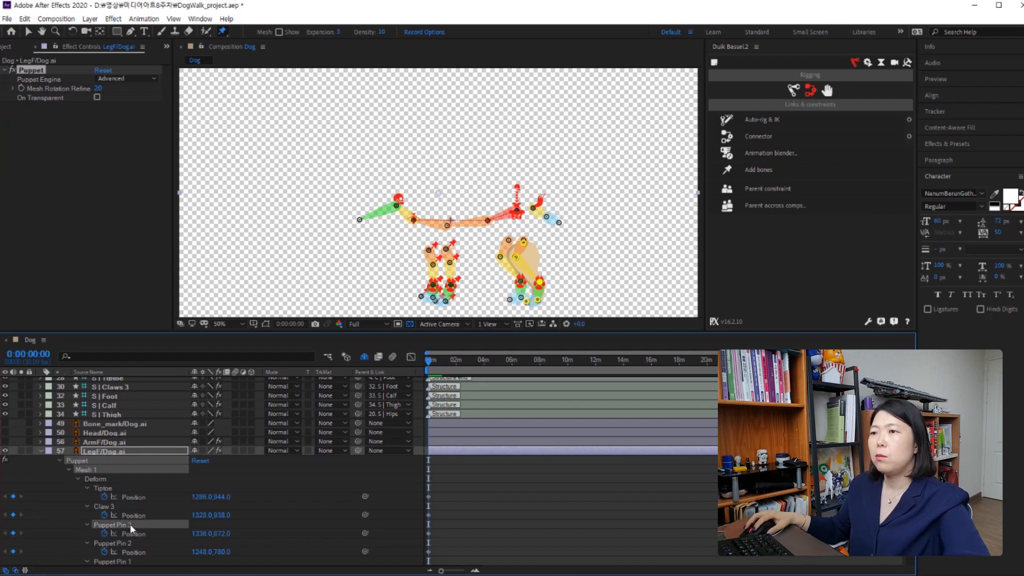
key(Return)
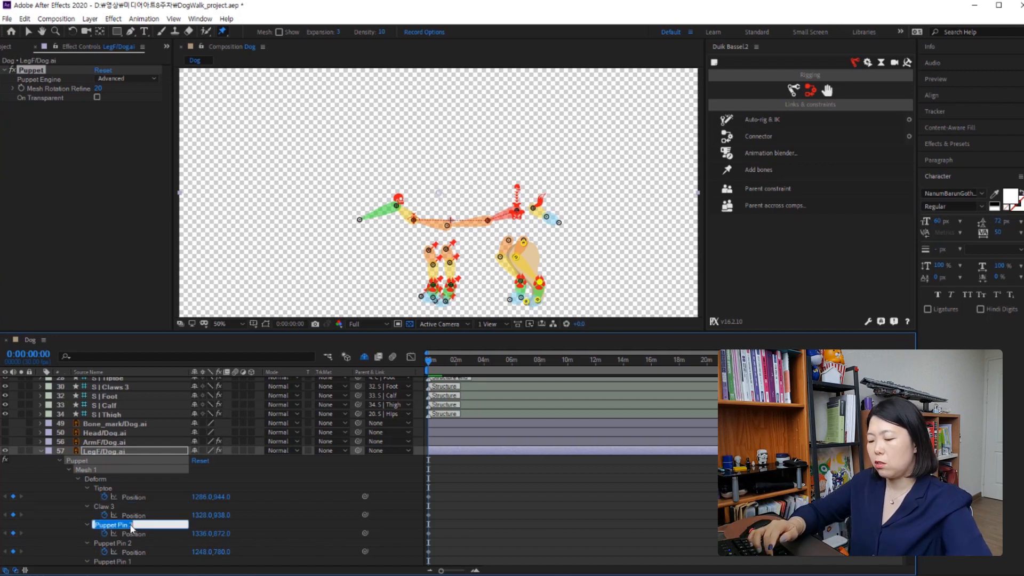
text(Foot)
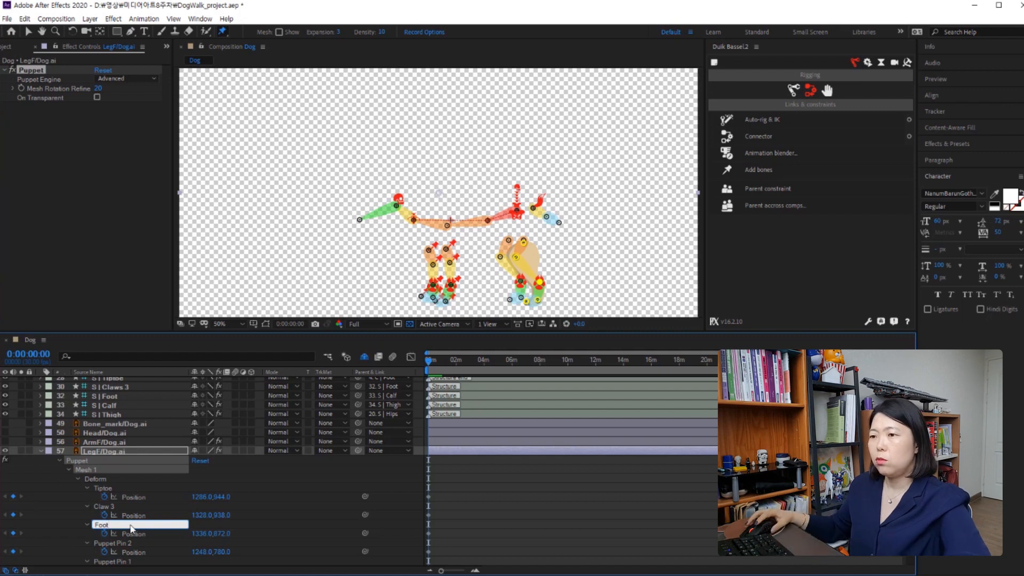
click(118, 543)
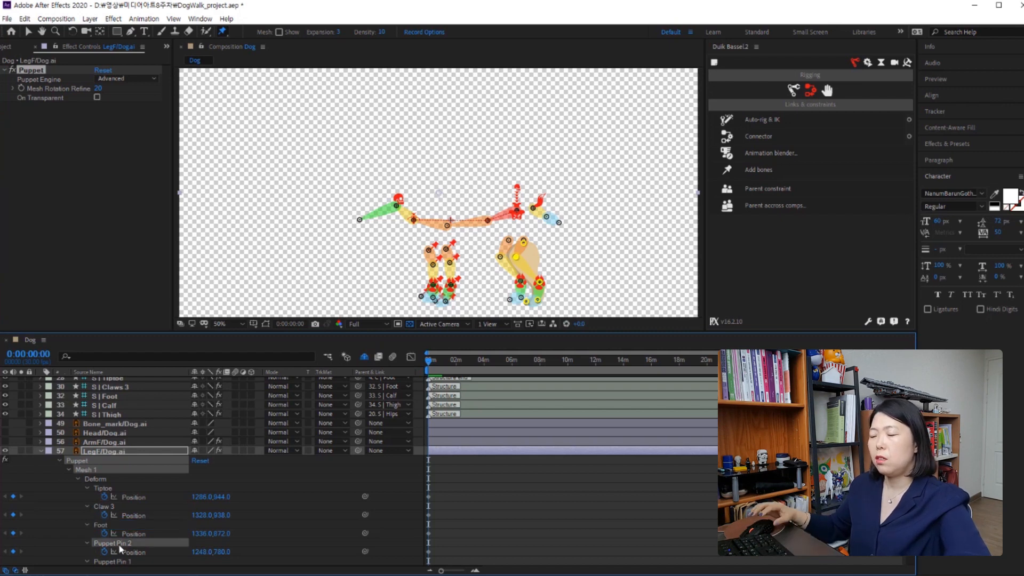
key(Return)
text(C)
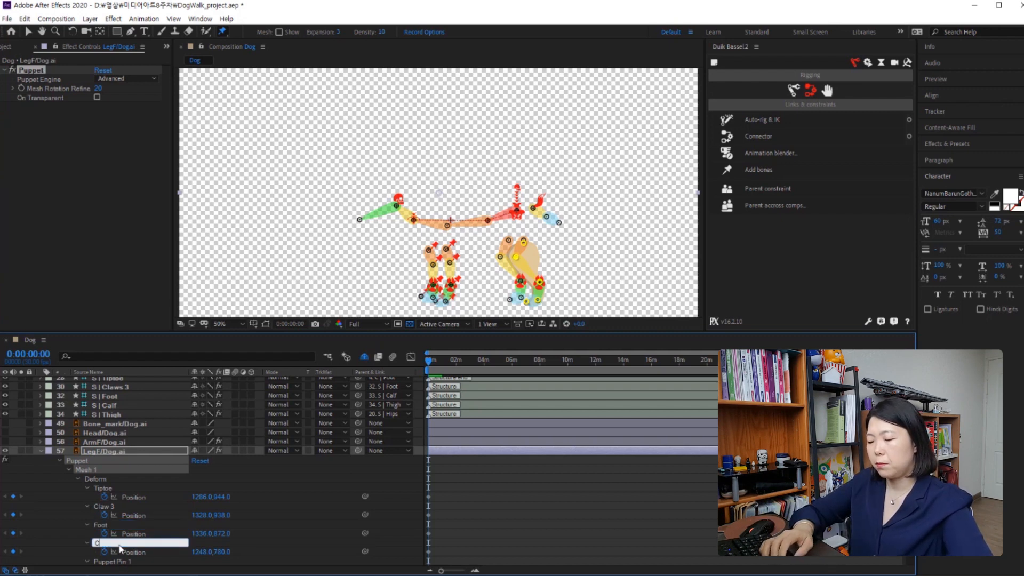
text(alf)
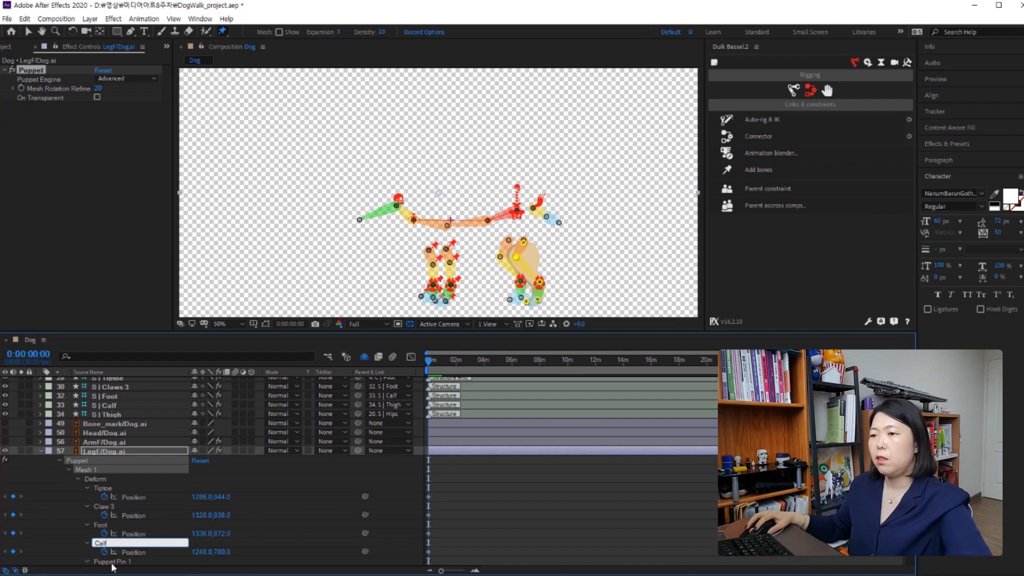
click(113, 564)
key(Return)
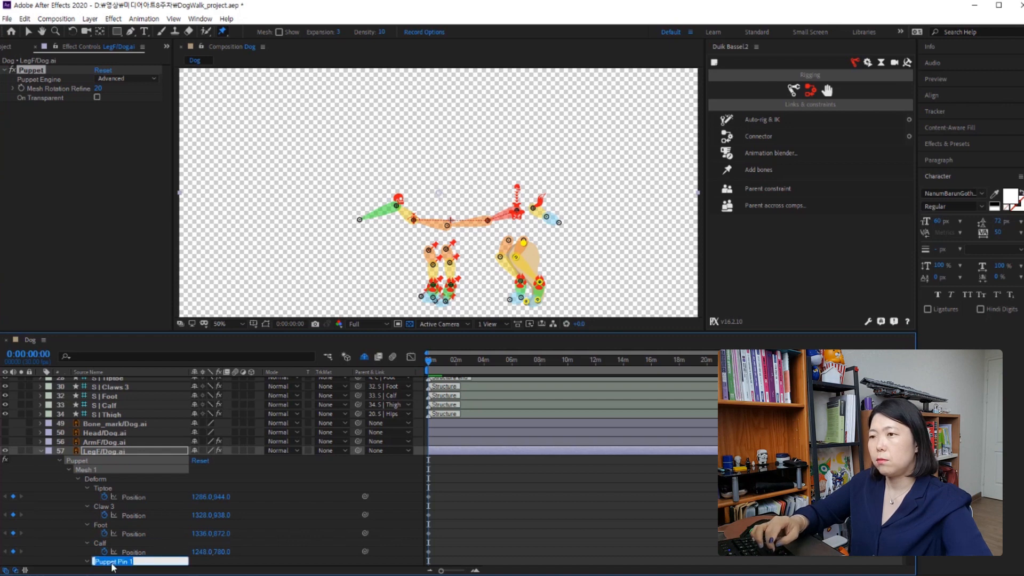
text(Thig)
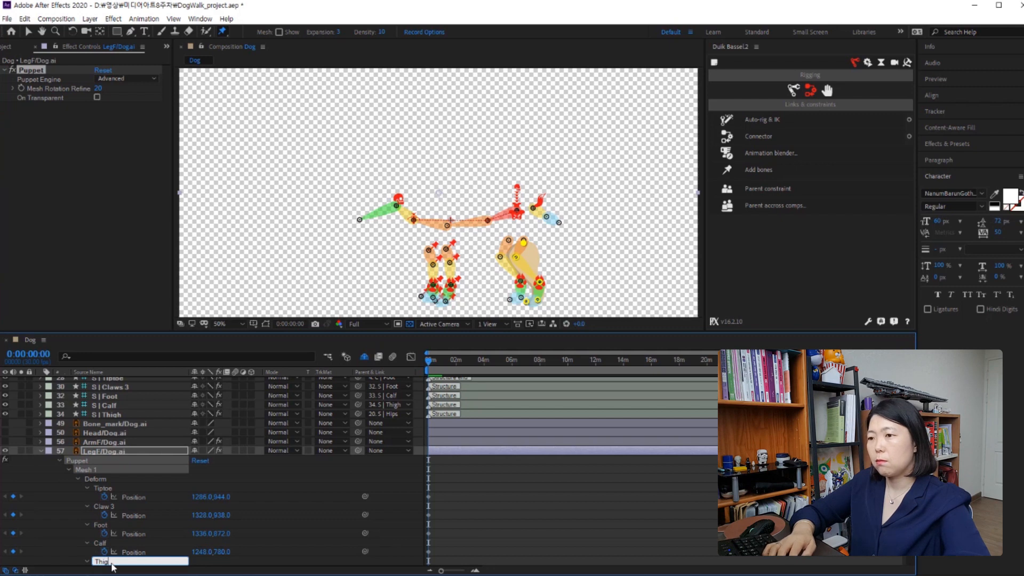
text(h)
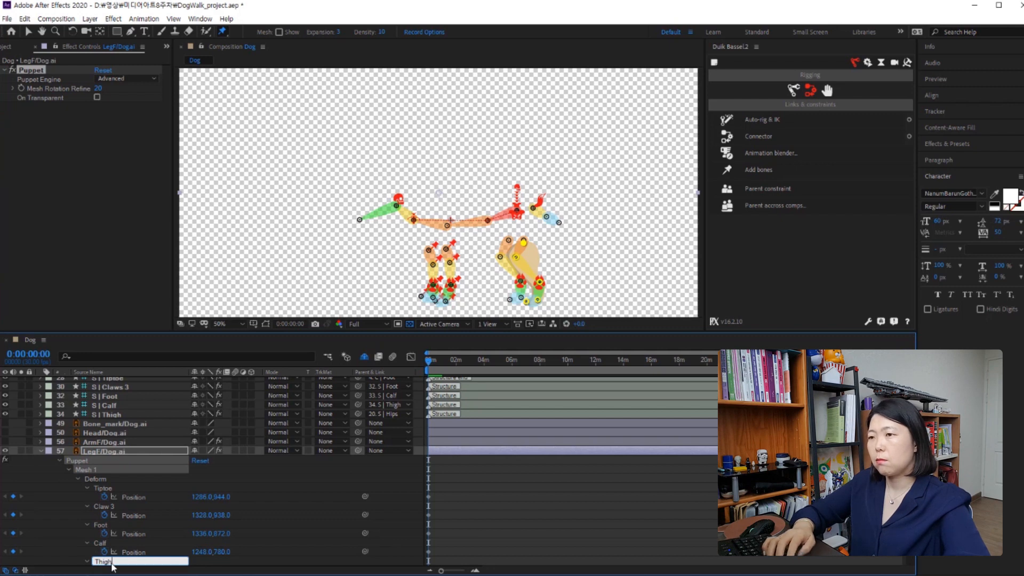
Select all five LegF pins, from Tiptoe to Thigh, and add Duik bones to them.
click(110, 485)
scroll(110, 485, down, 2)
shift+click(116, 450)
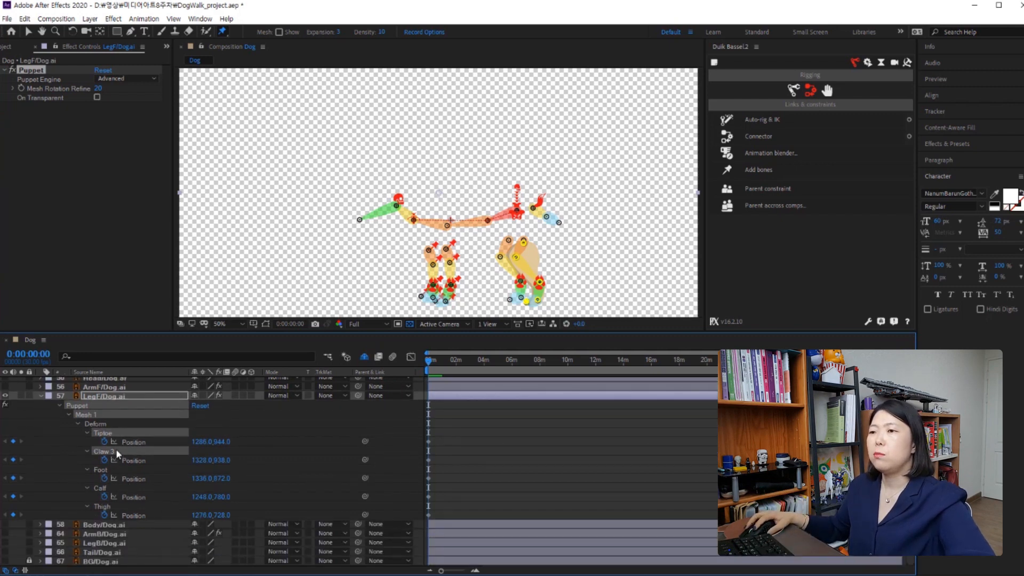
shift+click(119, 469)
shift+click(117, 486)
shift+click(114, 504)
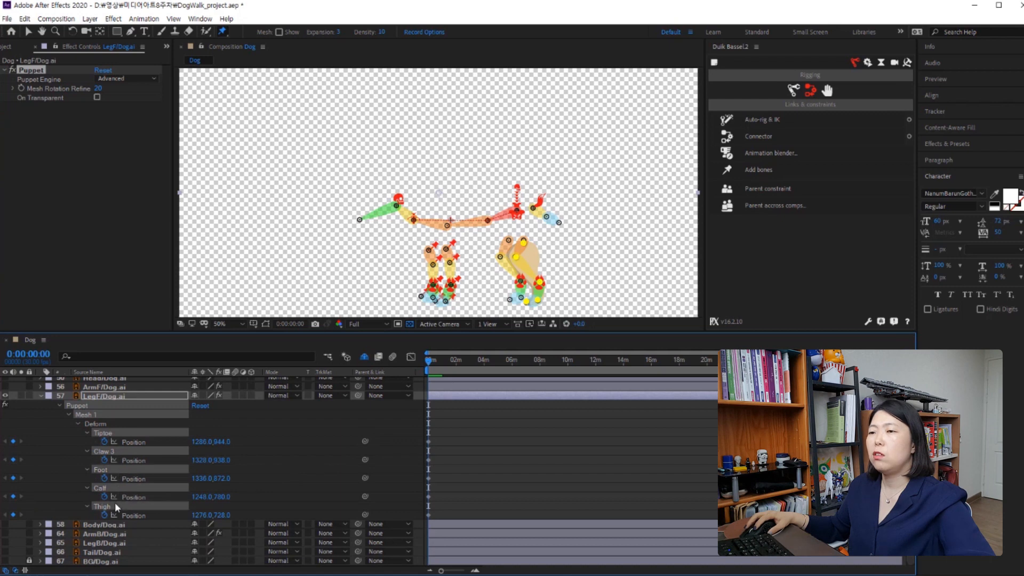
click(760, 170)
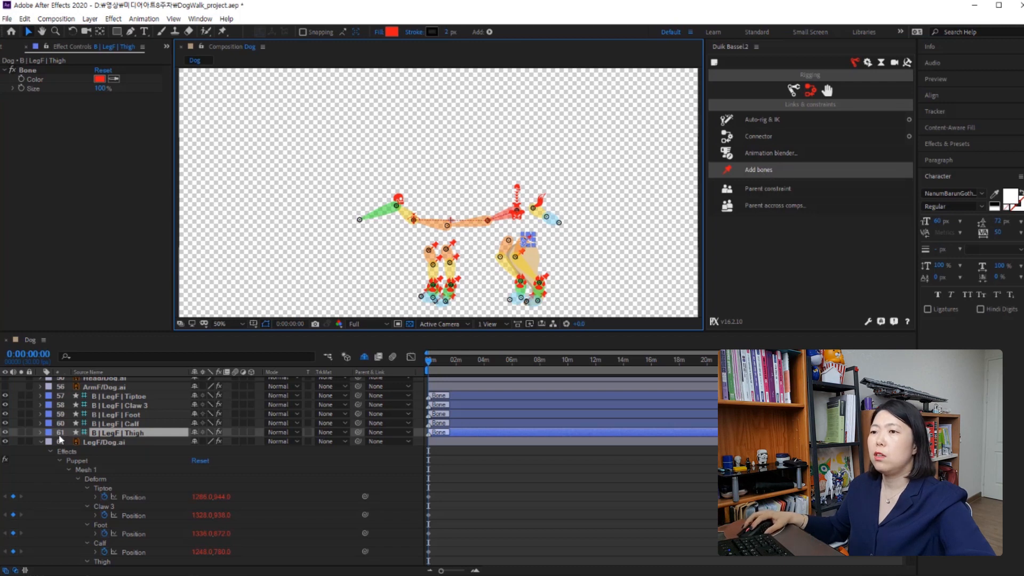
Parent the LegF Tiptoe bone to S | Tiptoe and the LegF Claw 3 bone to S | Claws 3.
click(40, 441)
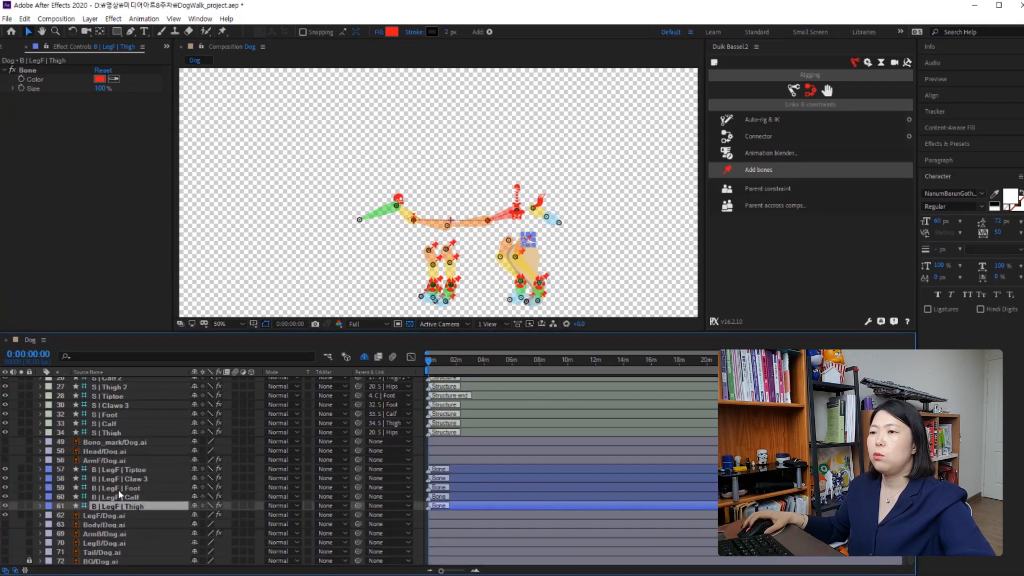
click(121, 496)
click(122, 479)
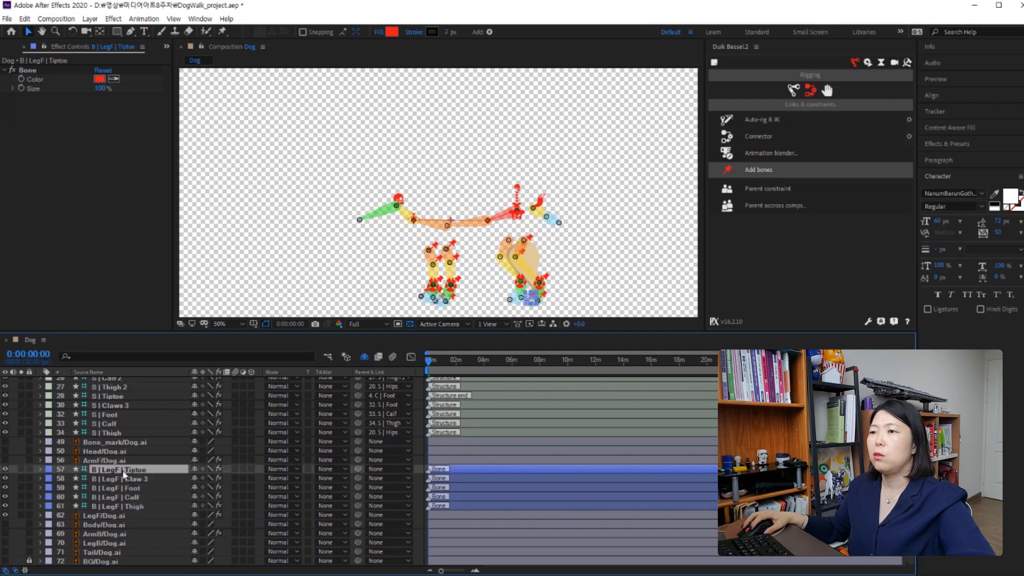
click(123, 470)
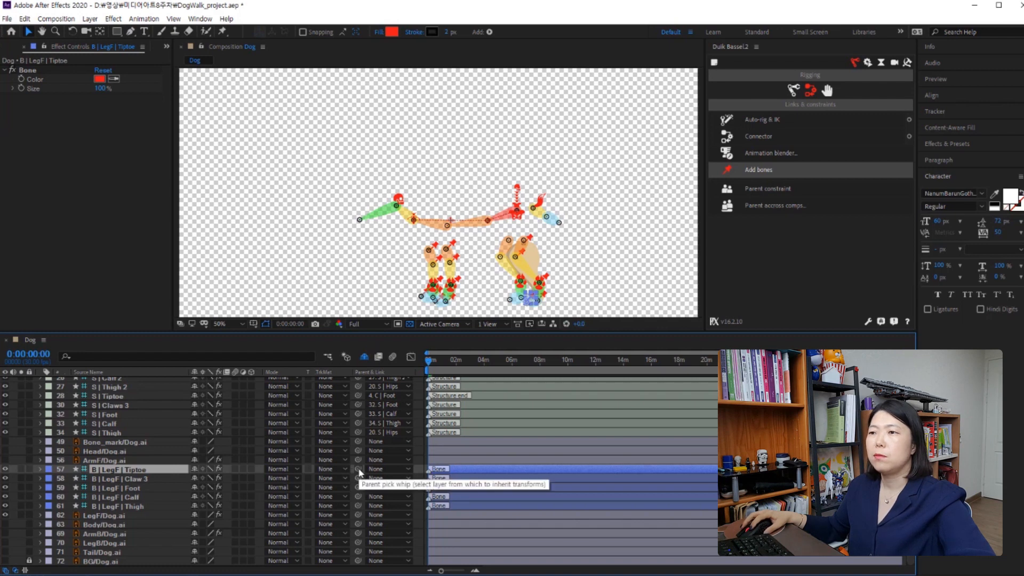
drag(358, 469, 113, 405)
Parent the LegF Foot, Calf and Thigh bones to S | Foot, S | Calf and S | Thigh respectively.
click(139, 488)
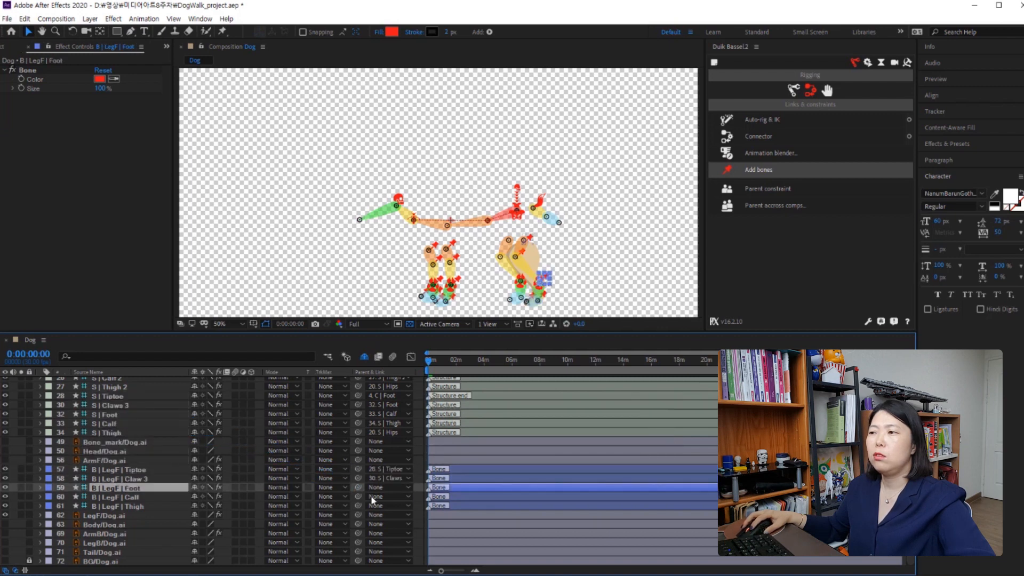
drag(355, 485, 134, 415)
click(133, 496)
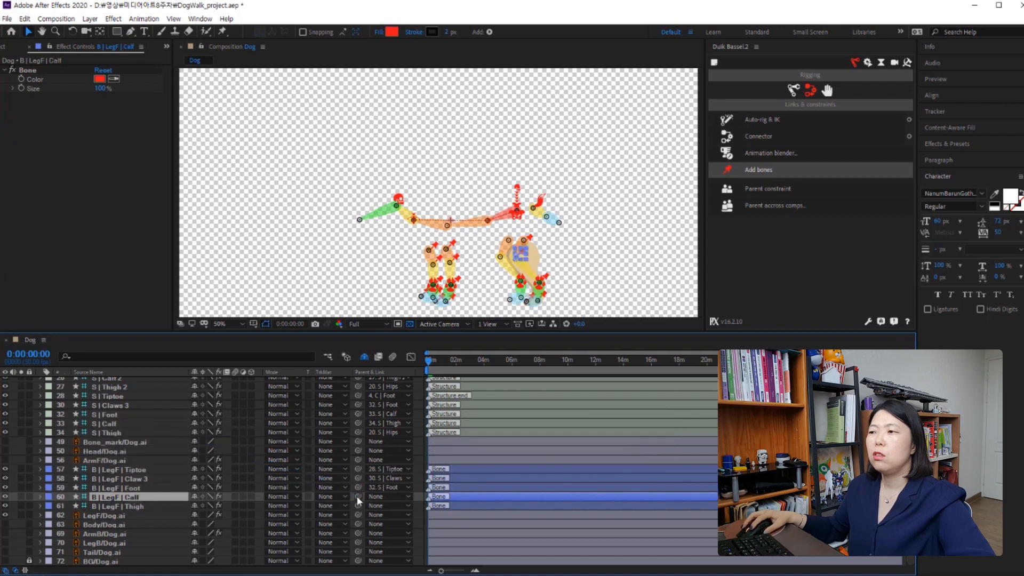
drag(357, 496, 129, 423)
click(123, 505)
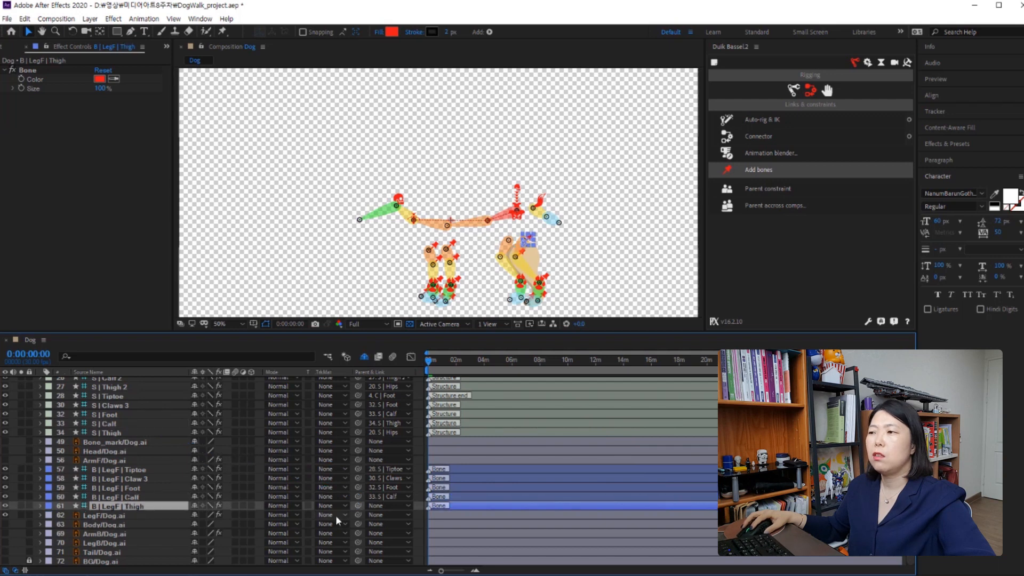
drag(357, 507, 124, 433)
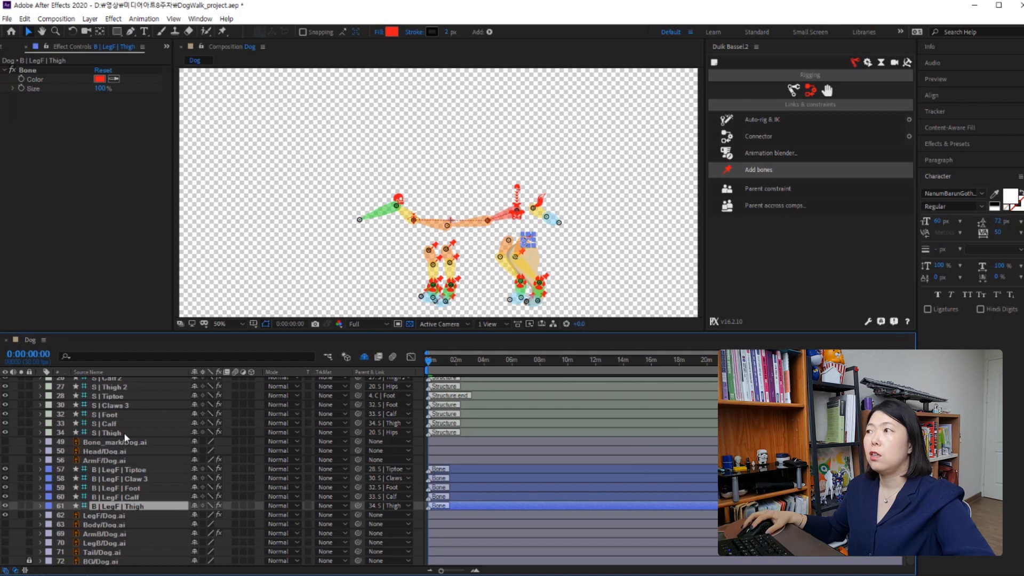
Hide the LegF/Dog.ai artwork temporarily to examine the C | Foot controller against the bare structures, and show the artwork again.
click(539, 291)
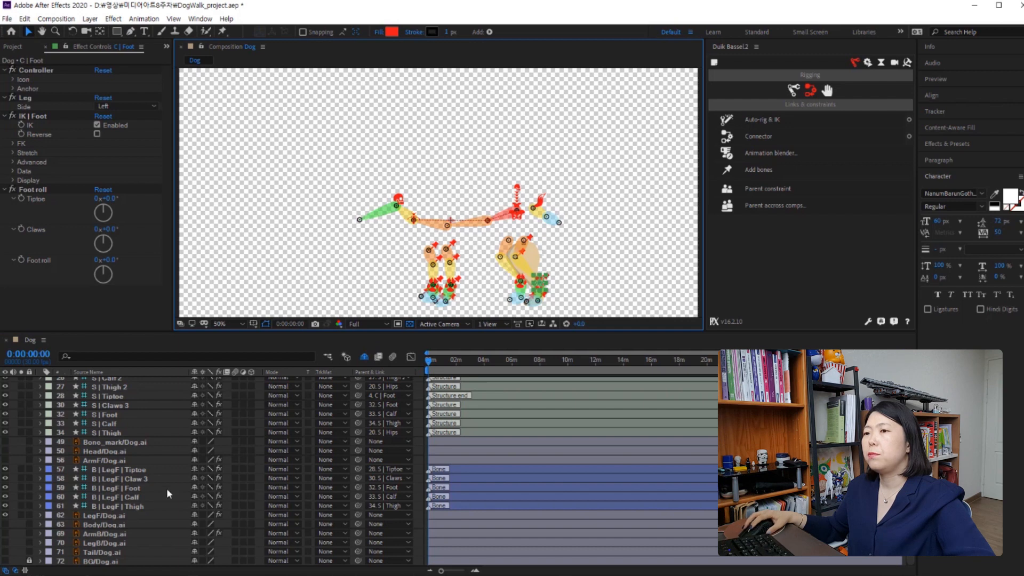
scroll(103, 514, up, 3)
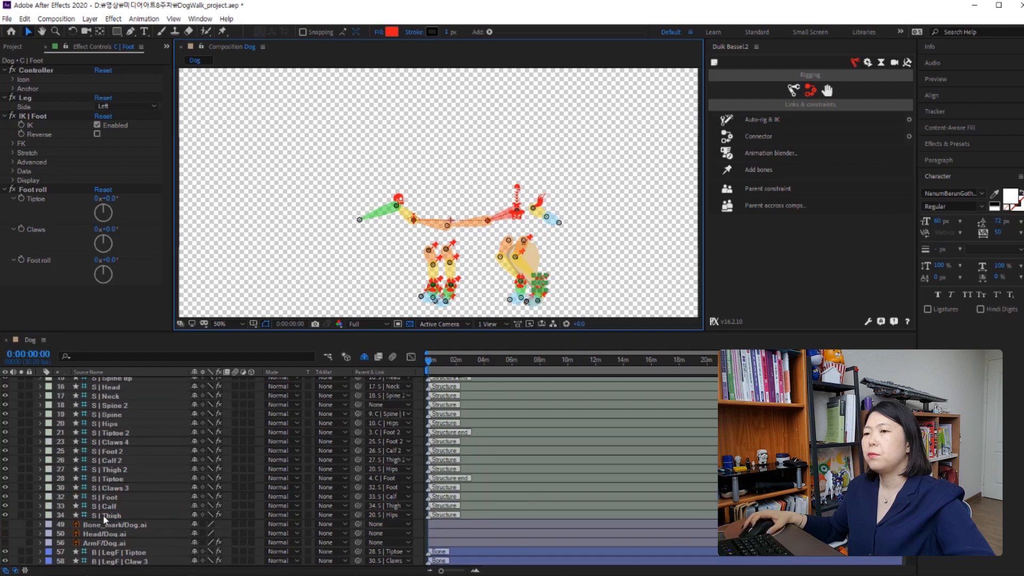
scroll(103, 514, down, 3)
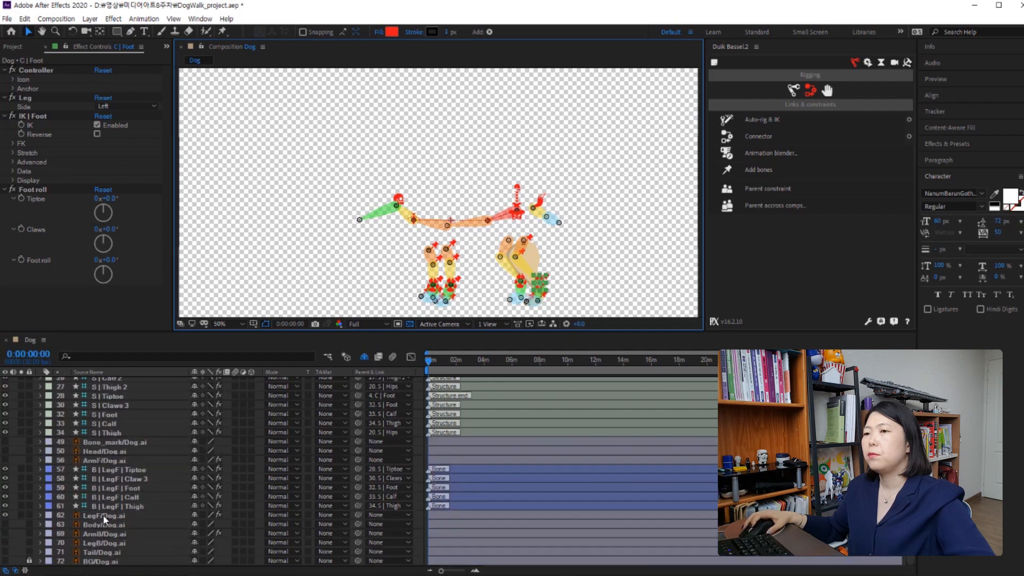
click(5, 514)
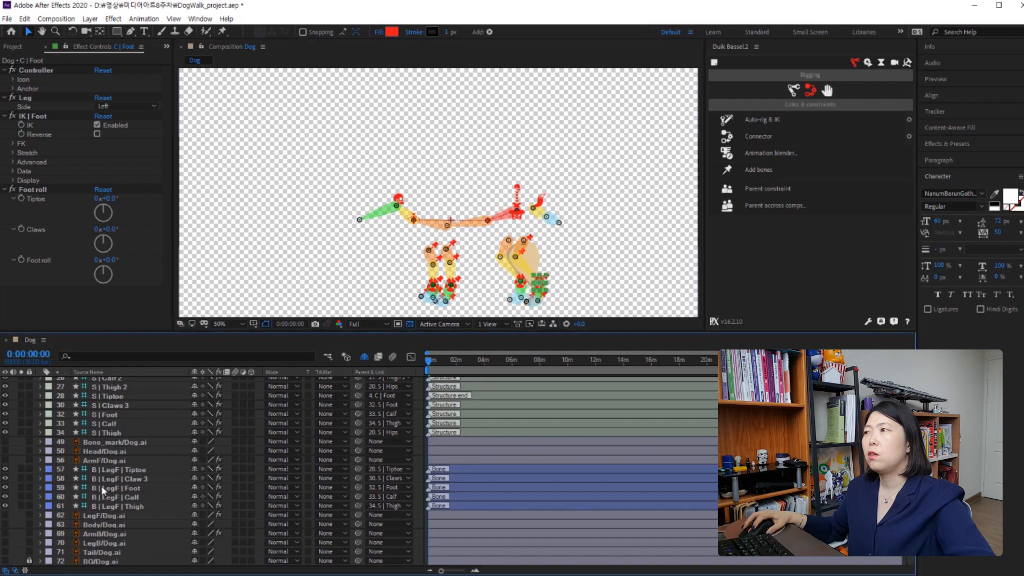
click(540, 282)
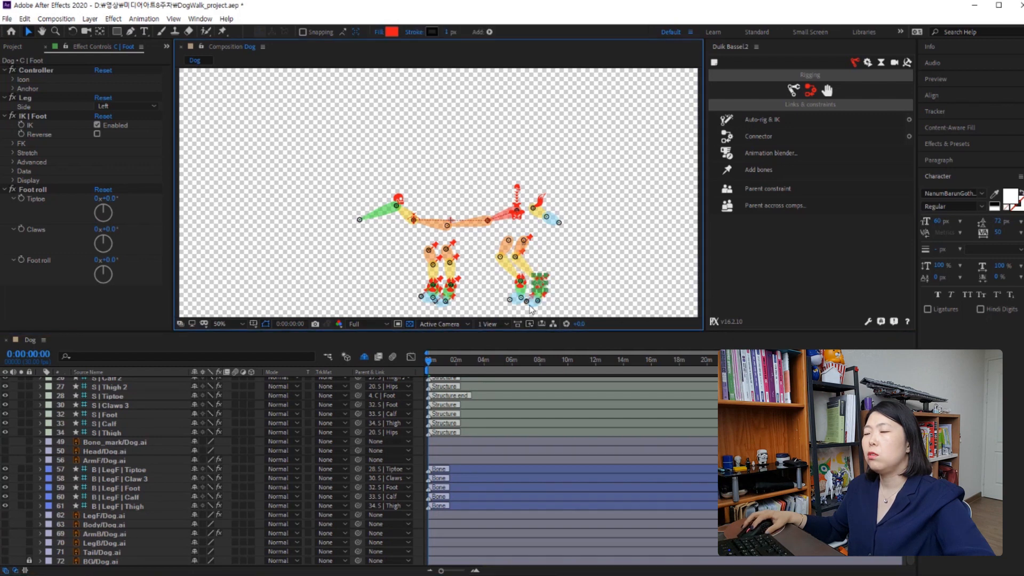
click(5, 514)
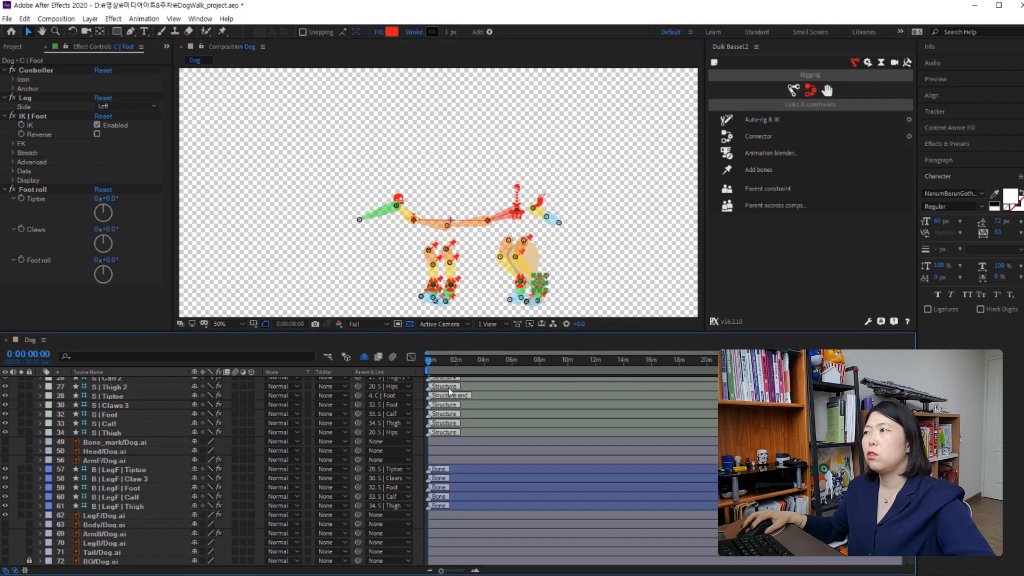
Test the leg rig by raising the C | Foot controller to a Y position of 831.5 and turning its Tiptoe foot roll to -50°.
click(544, 282)
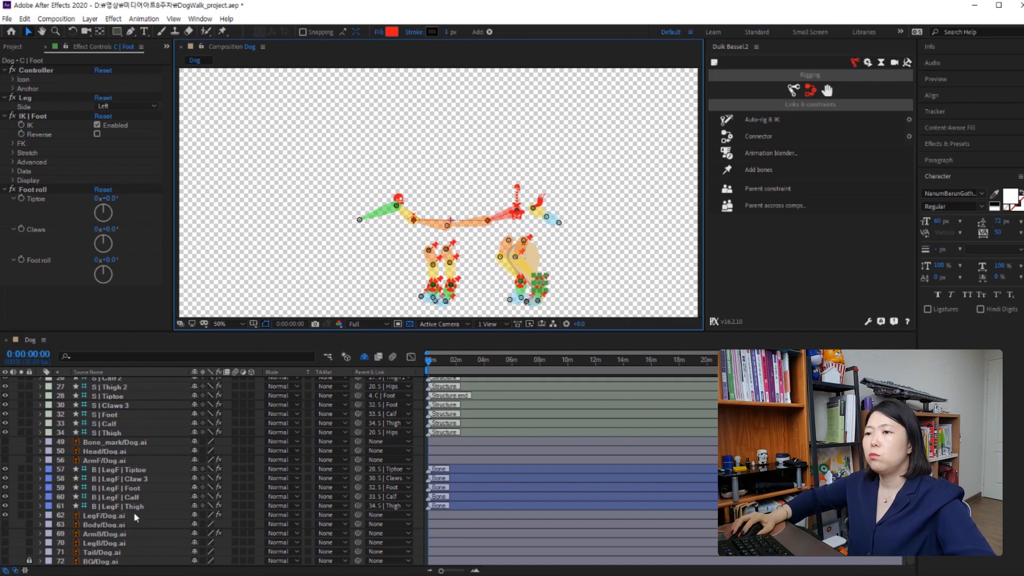
key(p)
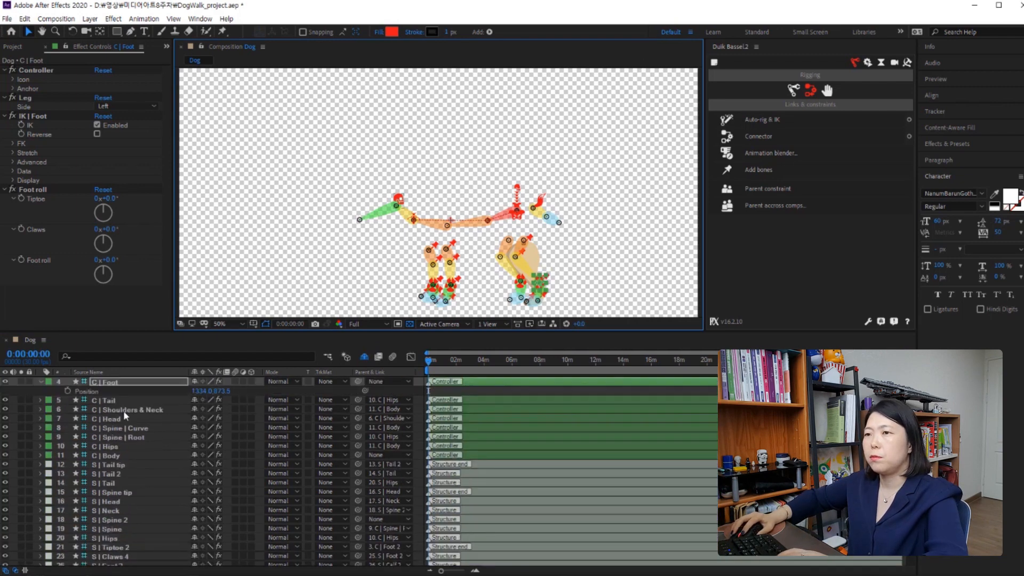
mouse_move(538, 280)
mouse_down()
mouse_move(537, 263)
mouse_move(539, 291)
mouse_move(539, 274)
mouse_up()
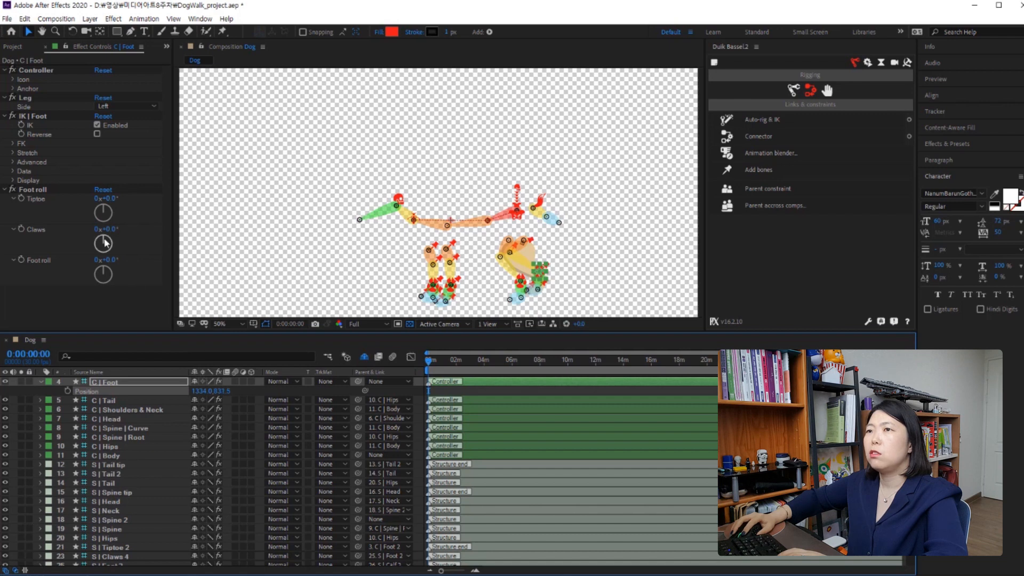
drag(102, 211, 73, 188)
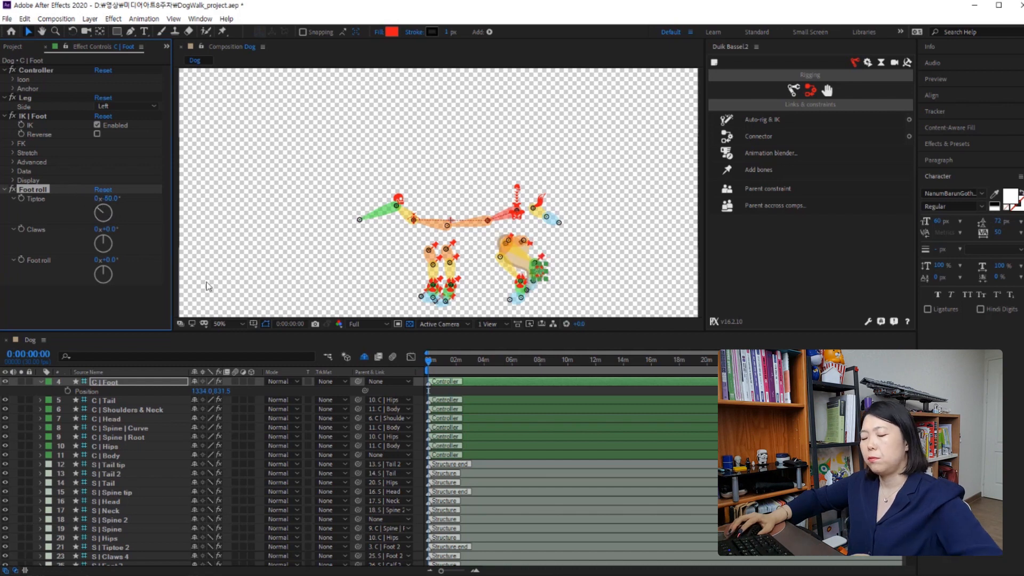
Undo the test changes to the C | Foot controller's position and Tiptoe foot roll.
key(ctrl+z)
key(ctrl+z)
key(ctrl+z)
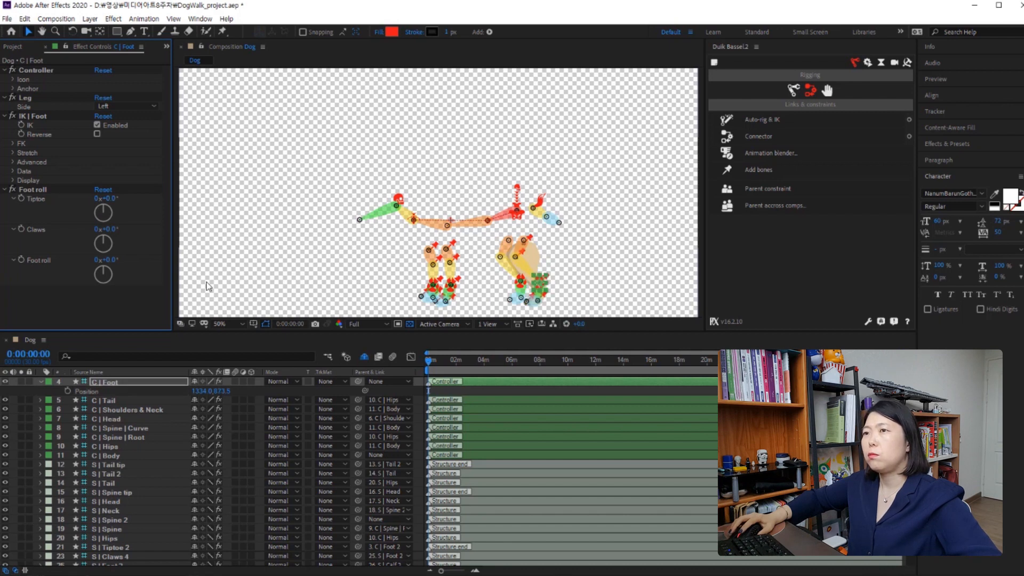
key(ctrl+z)
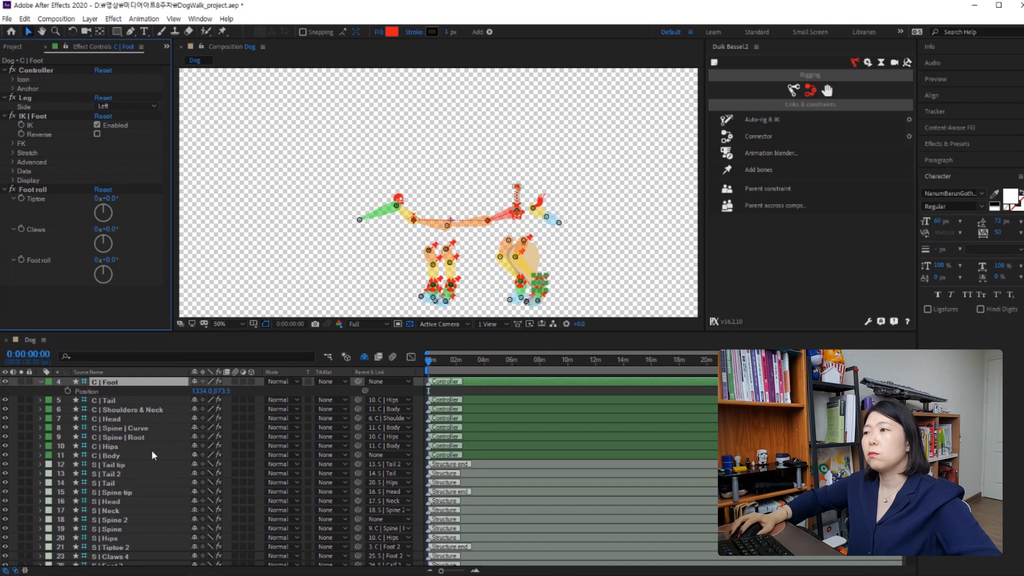
Mark the structures S | Thigh, S | Calf, S | Foot, S | Claws 3 and S | Tiptoe as shy to hide them from the layer list.
scroll(168, 477, down, 1)
scroll(168, 476, up, 1)
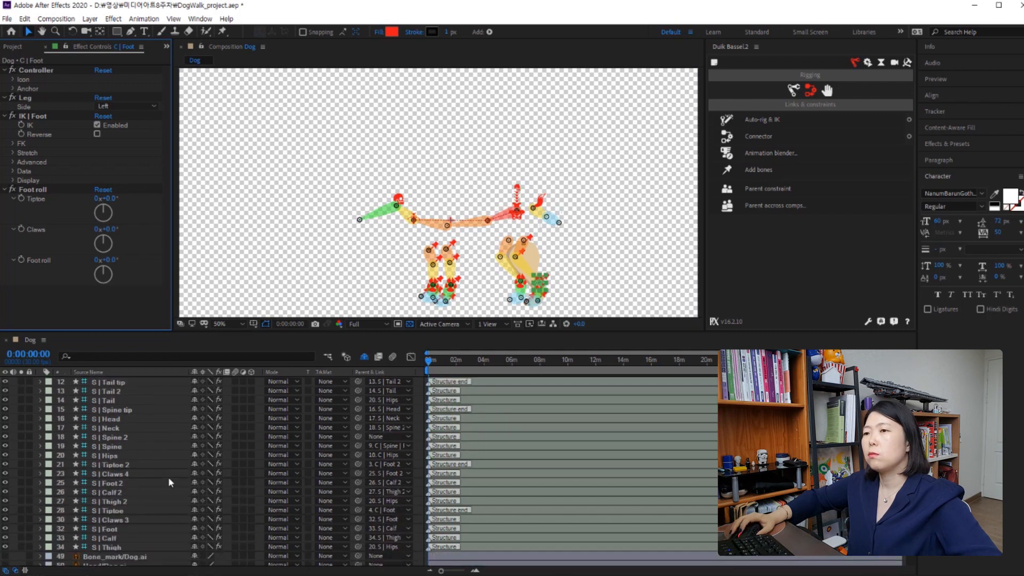
key(p)
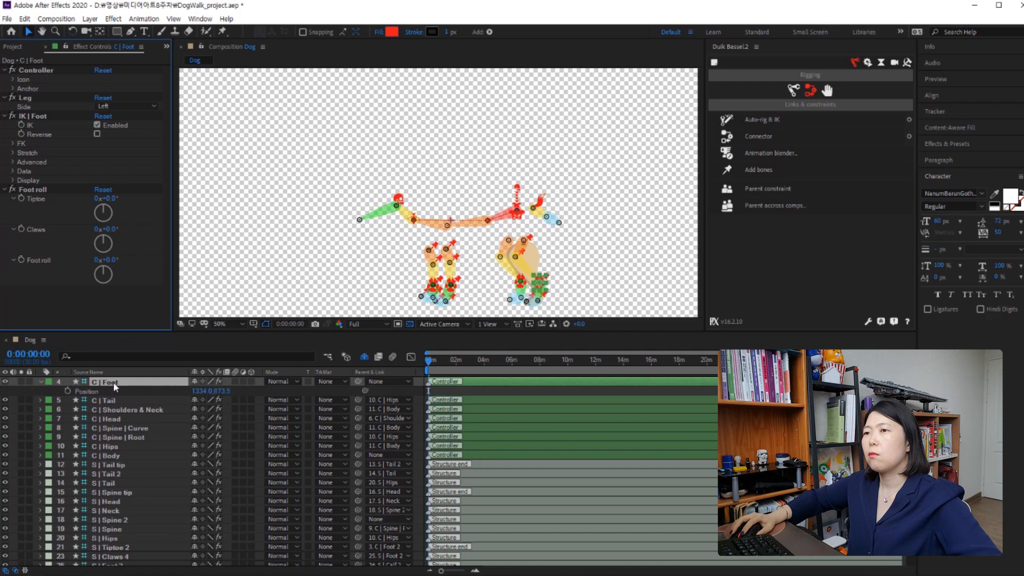
scroll(133, 457, down, 2)
scroll(140, 464, down, 3)
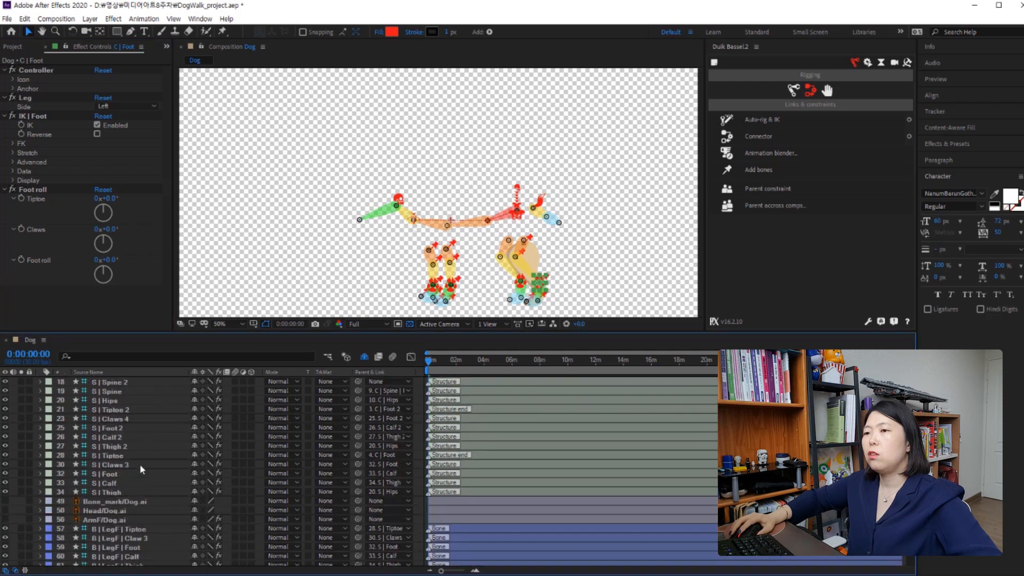
click(130, 493)
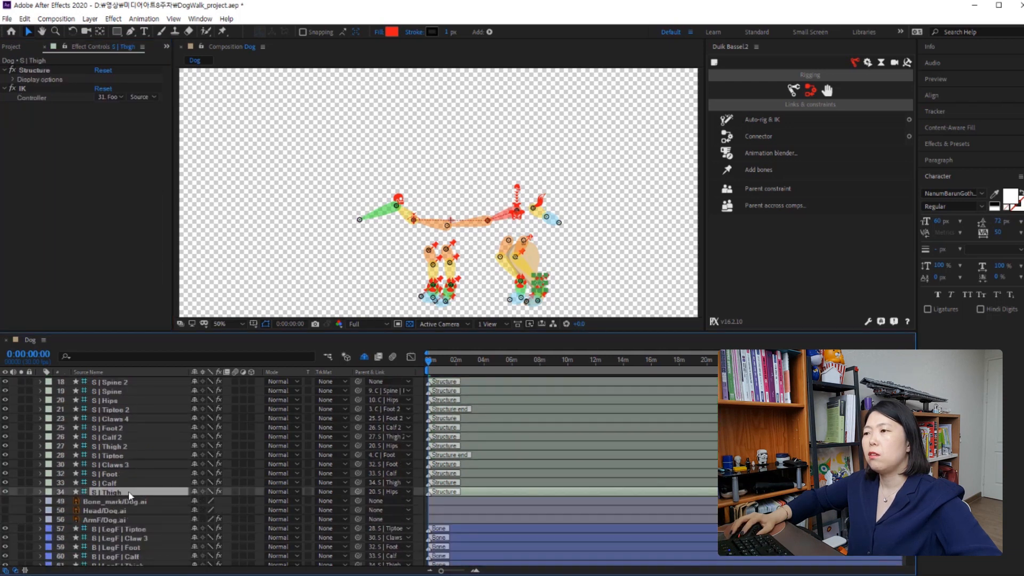
ctrl+click(126, 481)
ctrl+click(126, 474)
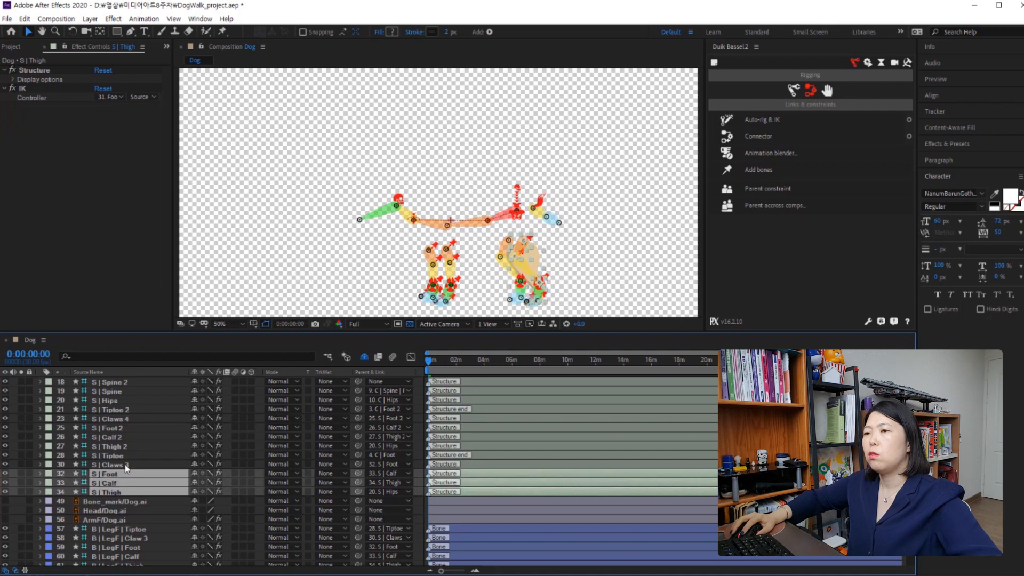
ctrl+click(126, 465)
ctrl+click(127, 457)
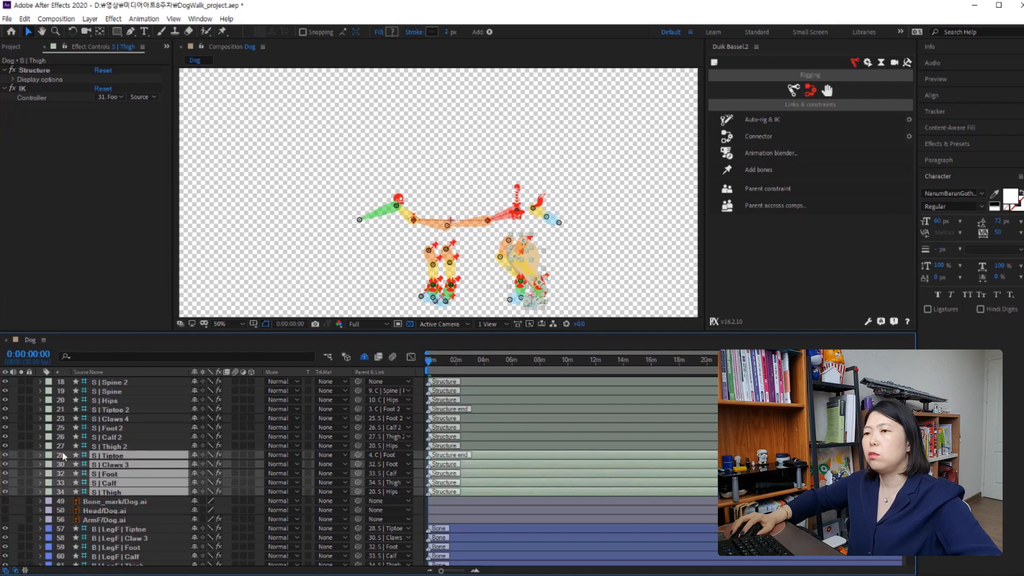
click(195, 456)
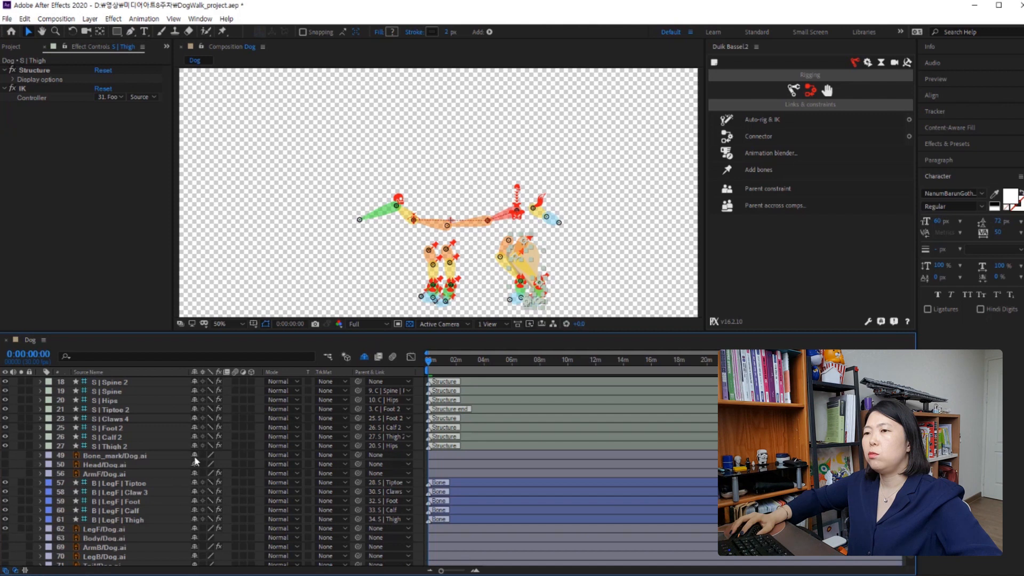
Select the structures from S | Thigh 2 to S | Tiptoe 2 one by one to examine which back-leg joint each name belongs to.
click(131, 447)
click(127, 439)
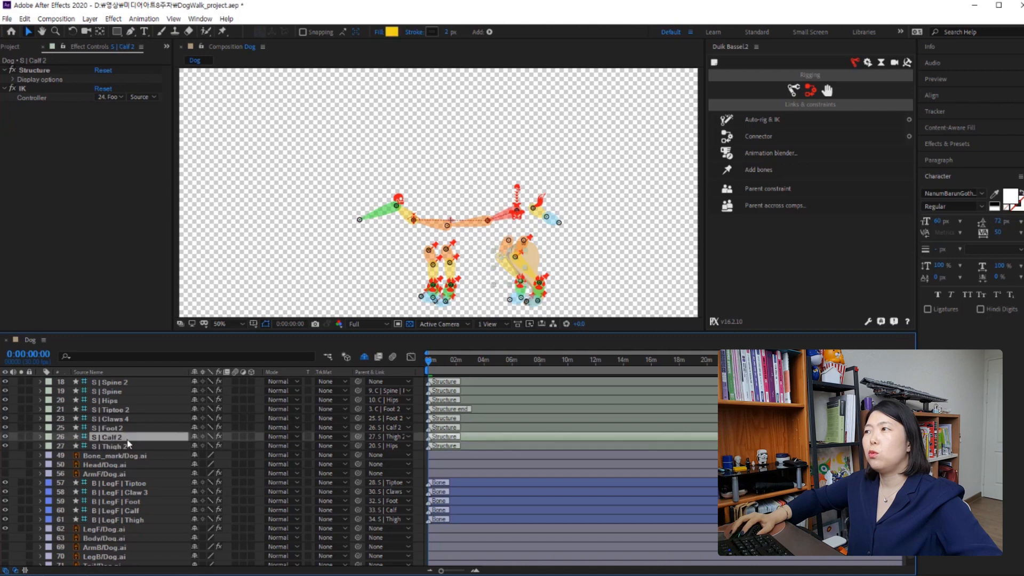
click(126, 426)
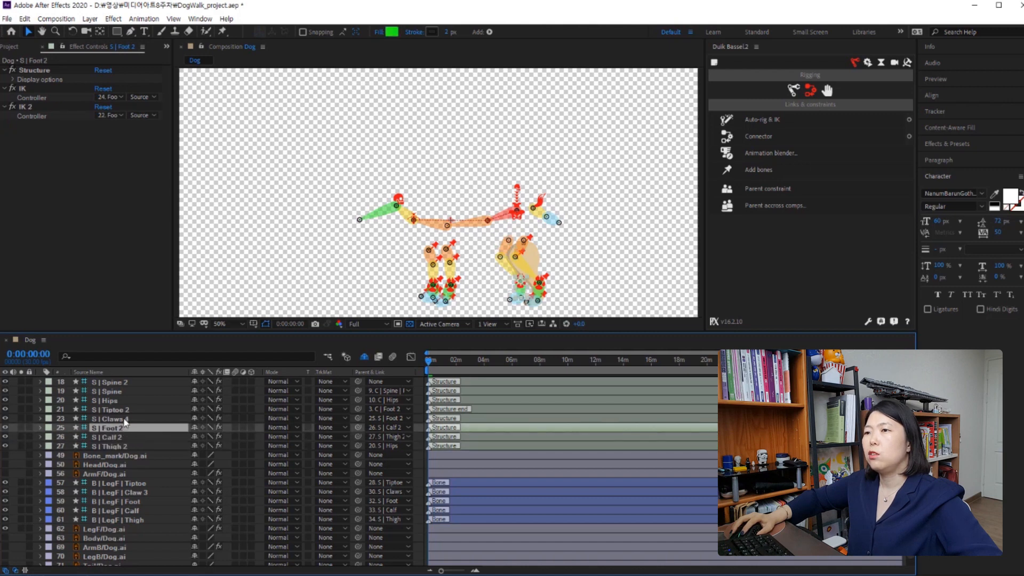
click(124, 419)
click(124, 409)
click(125, 418)
click(127, 430)
click(131, 437)
click(130, 446)
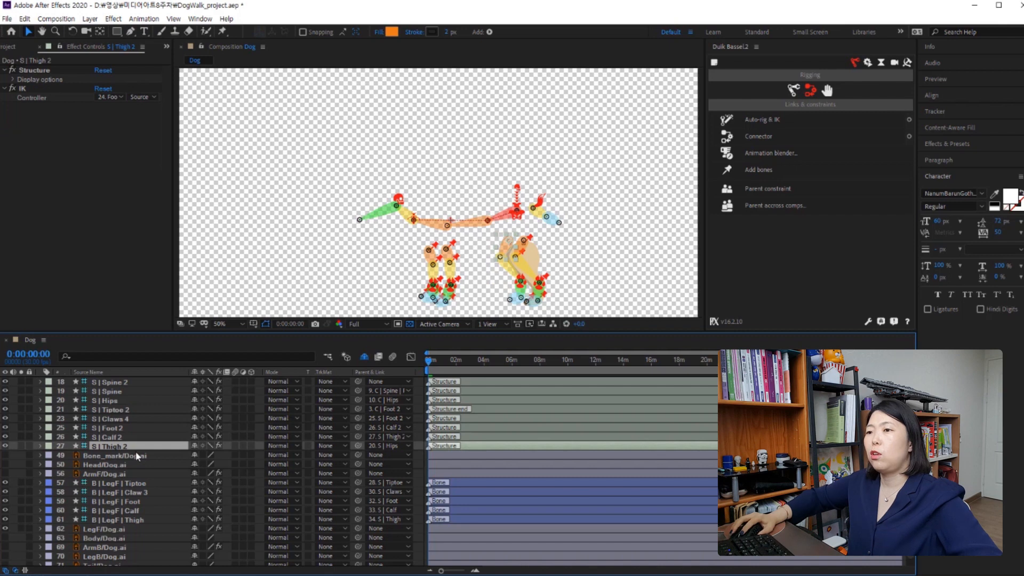
Mark the five LegF bones, from Tiptoe to Thigh, as shy to hide them from the layer list.
click(124, 483)
shift+click(122, 520)
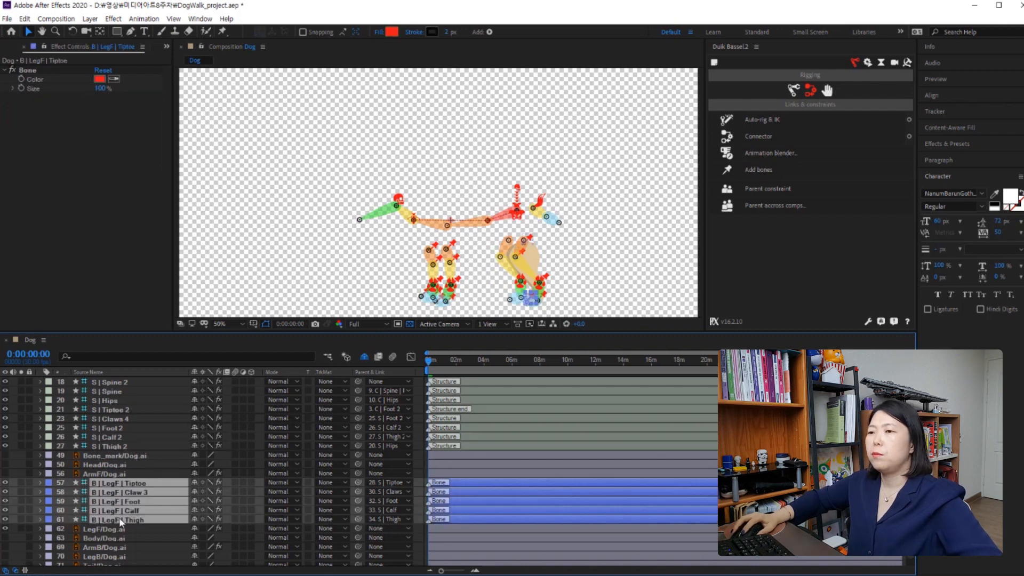
click(196, 482)
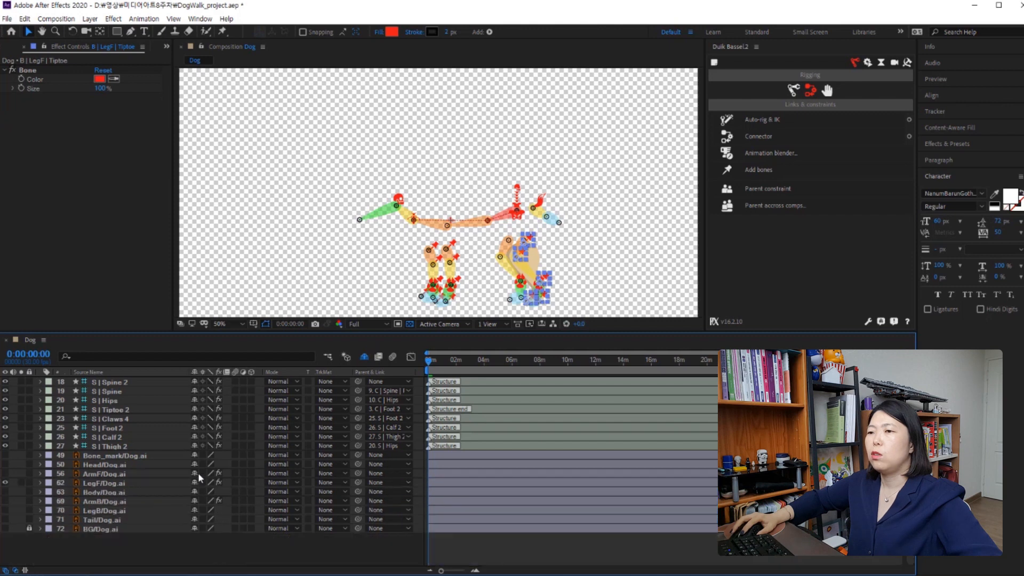
Switch visibility from the LegF/Dog.ai artwork to LegB/Dog.ai and ready the Puppet Pin tool for that layer.
click(98, 485)
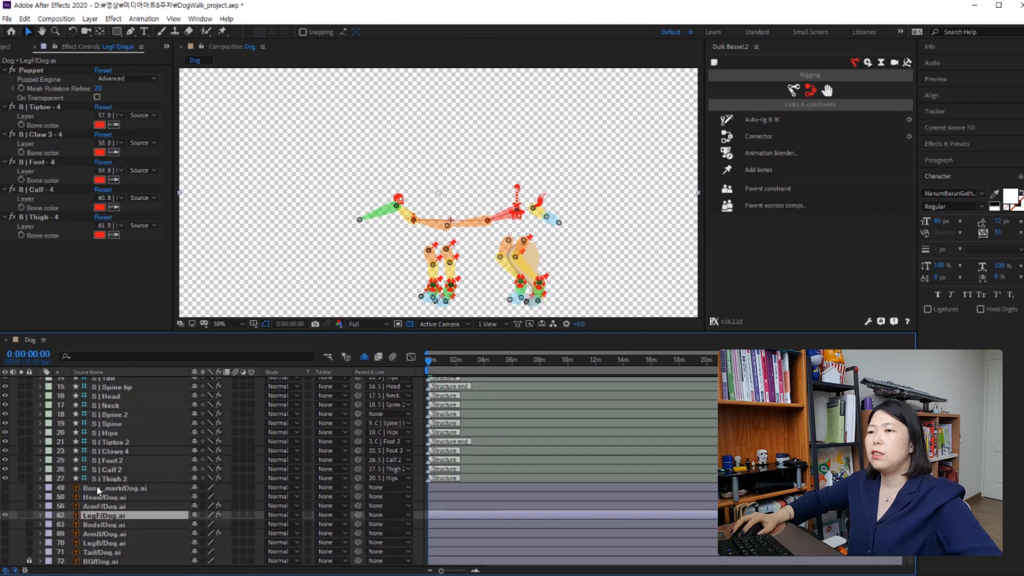
click(5, 515)
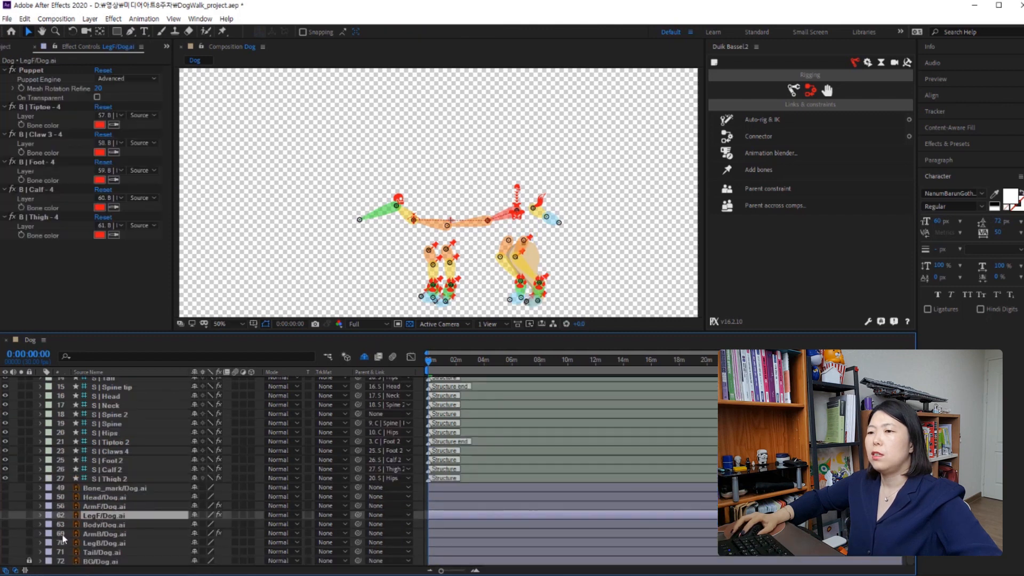
click(95, 542)
click(5, 543)
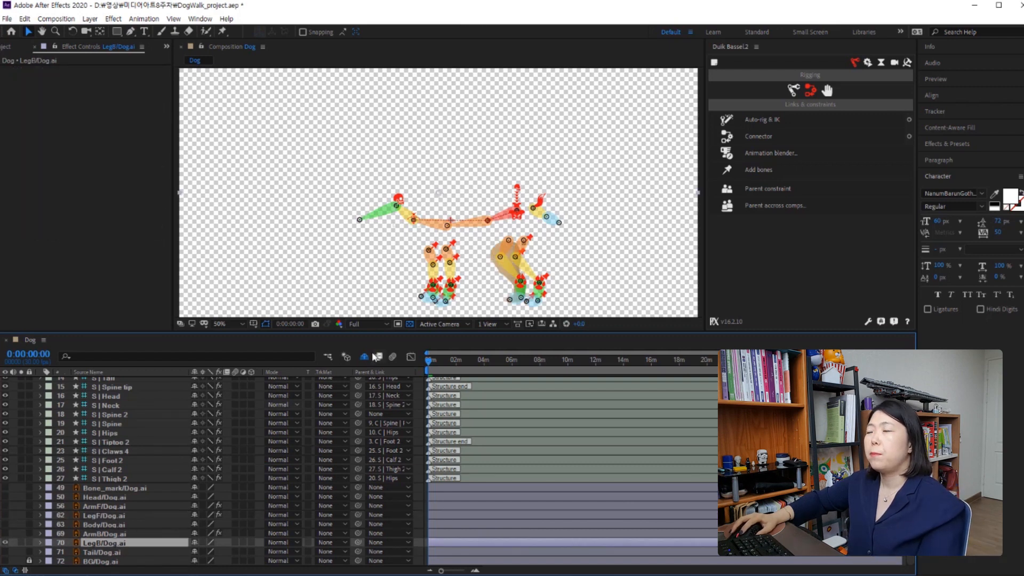
click(222, 33)
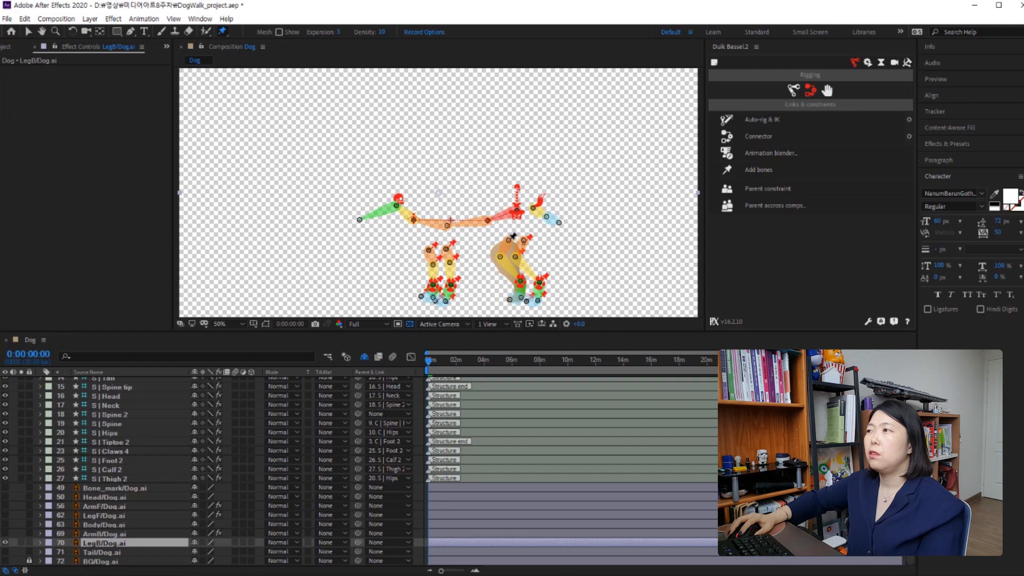
Place five puppet pins on LegB/Dog.ai at the thigh, calf, foot, claws and tiptoe joints of the far back leg.
click(509, 241)
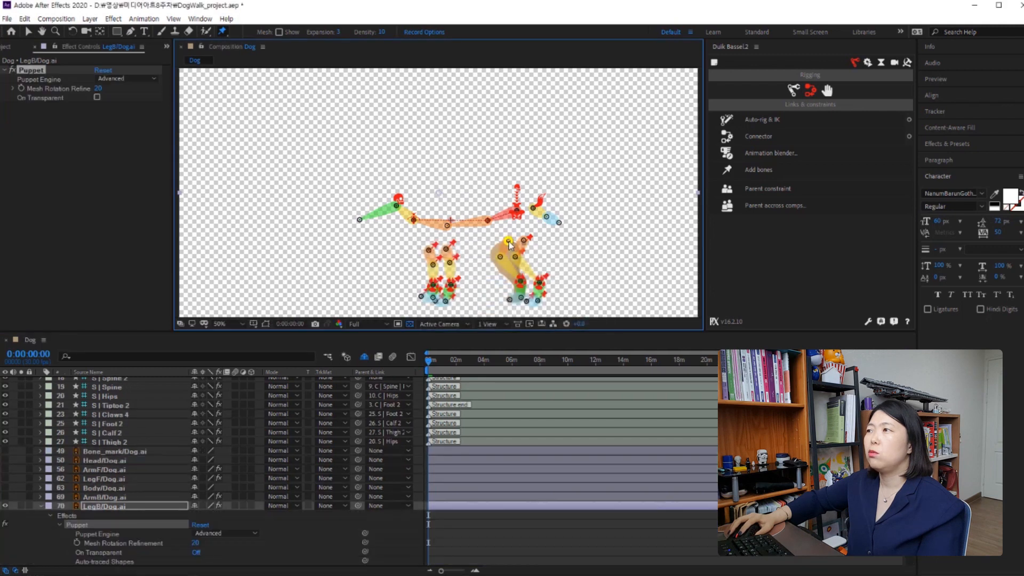
click(501, 254)
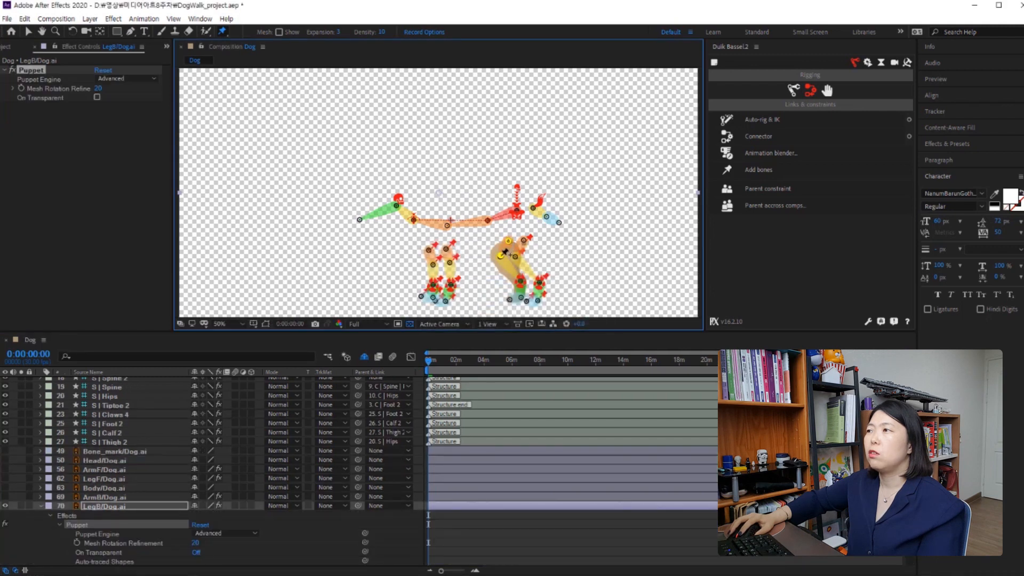
click(520, 280)
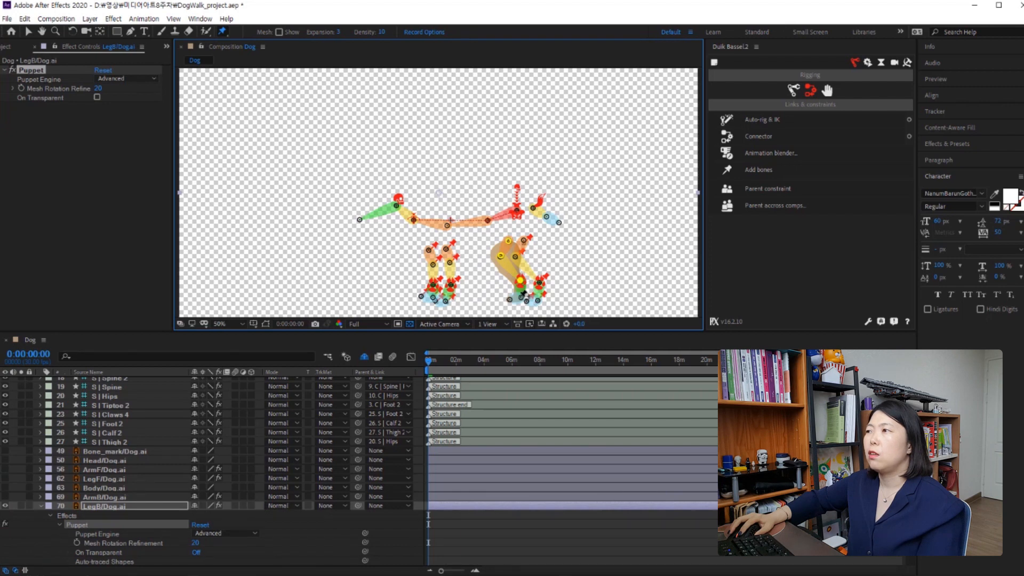
click(522, 296)
click(509, 298)
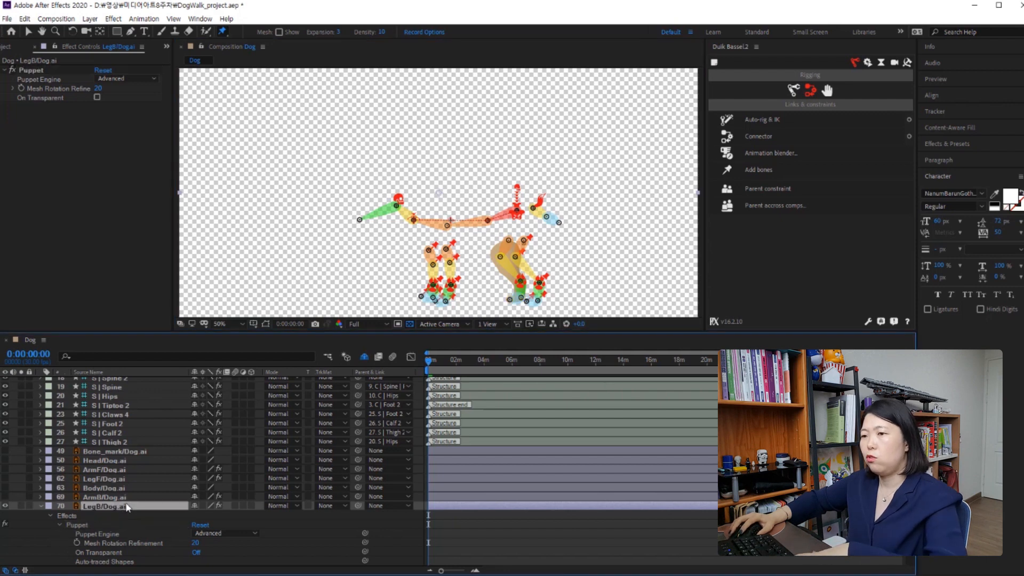
Reveal the keyframed puppet pins of LegB/Dog.ai and rename Puppet Pin 5 as Tiptoe 2.
key(u)
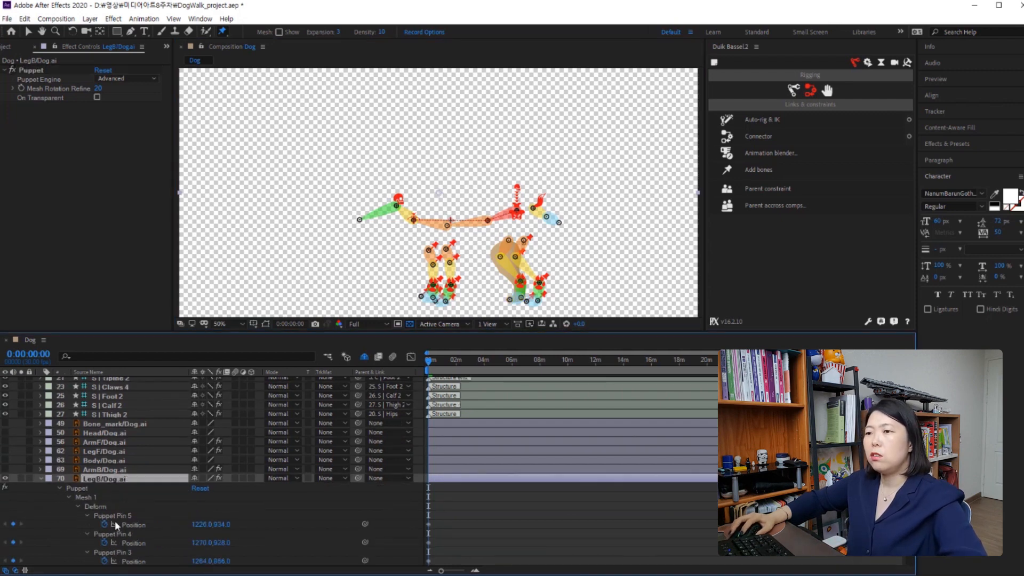
click(120, 514)
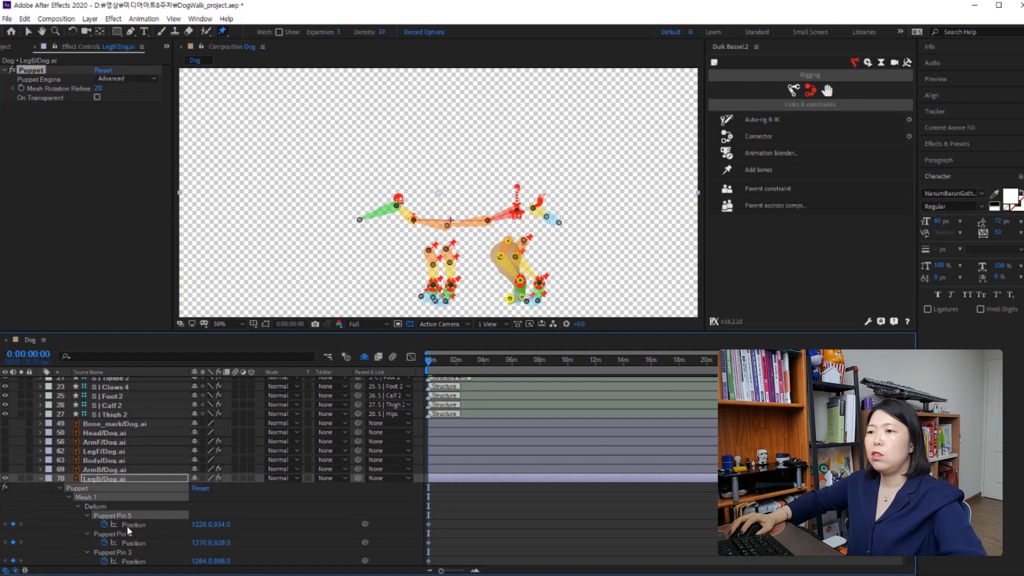
key(Return)
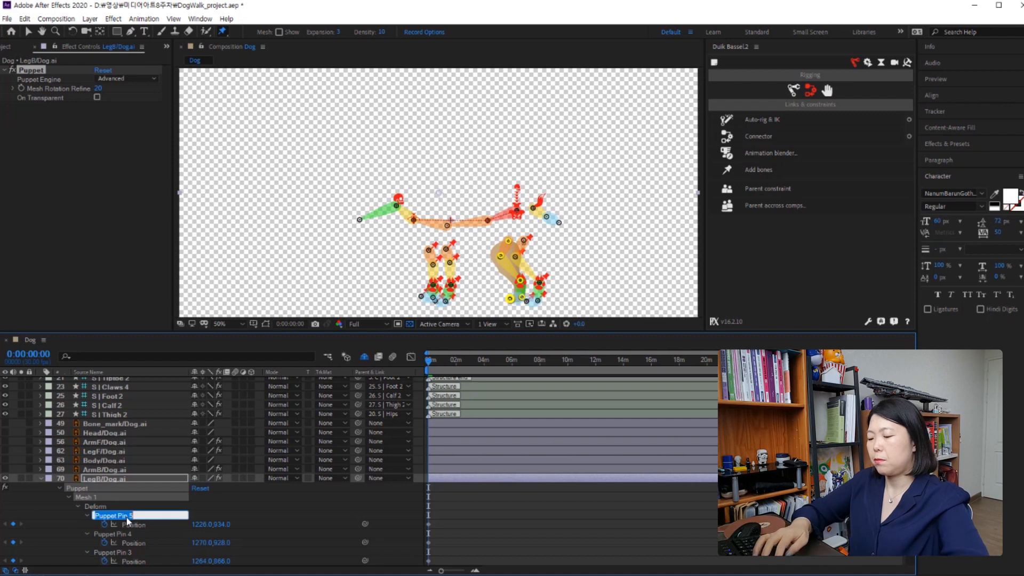
text(Ti)
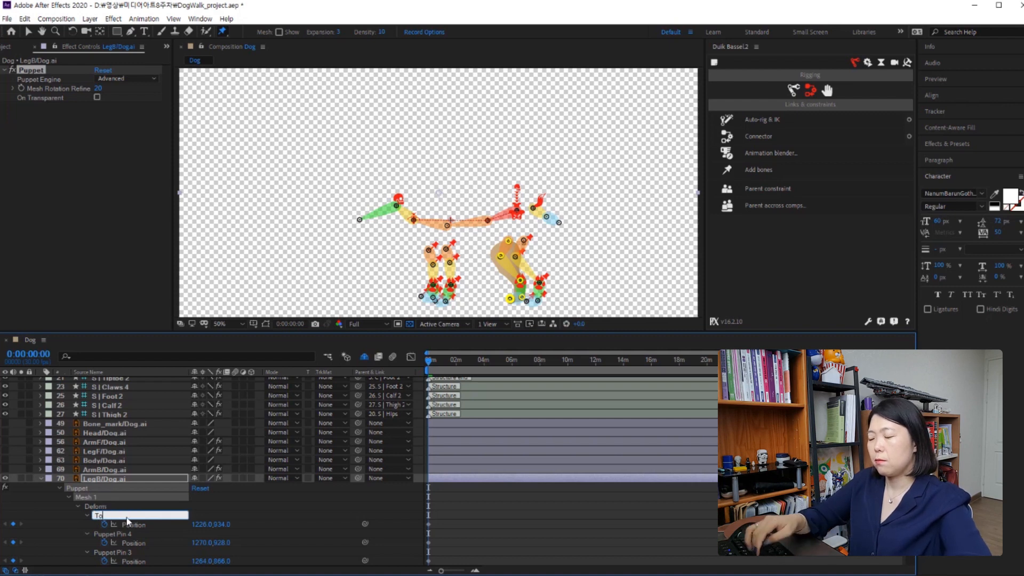
text(p)
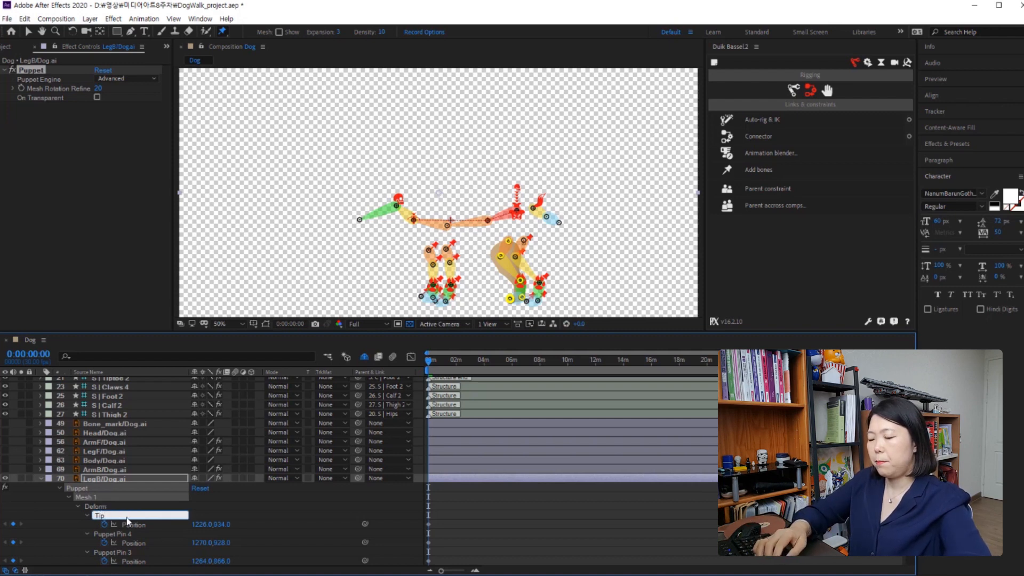
text(toe 2)
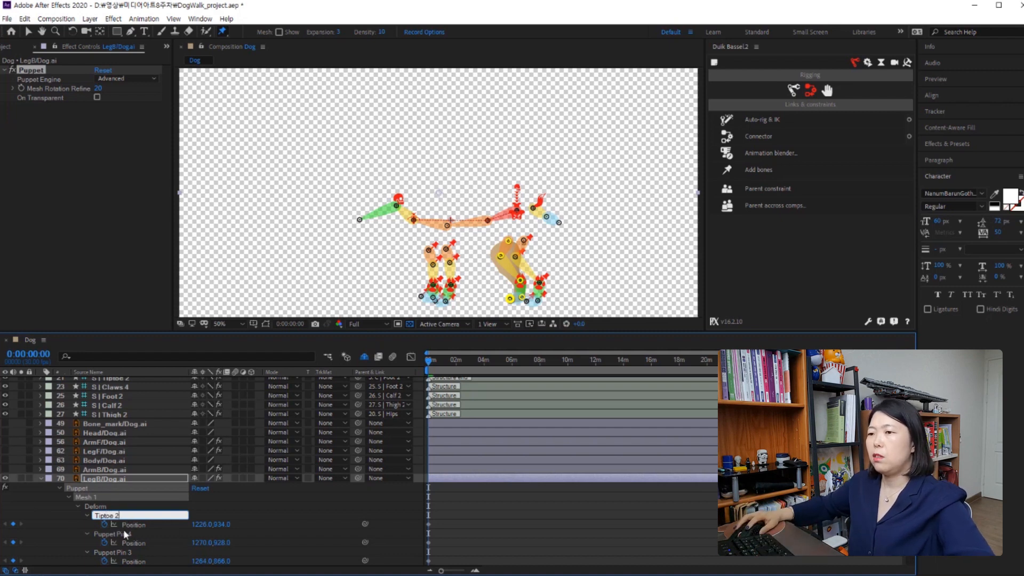
Rename Puppet Pin 4 of LegB/Dog.ai as Claws 4 and Puppet Pin 3 as Foot 2.
click(123, 529)
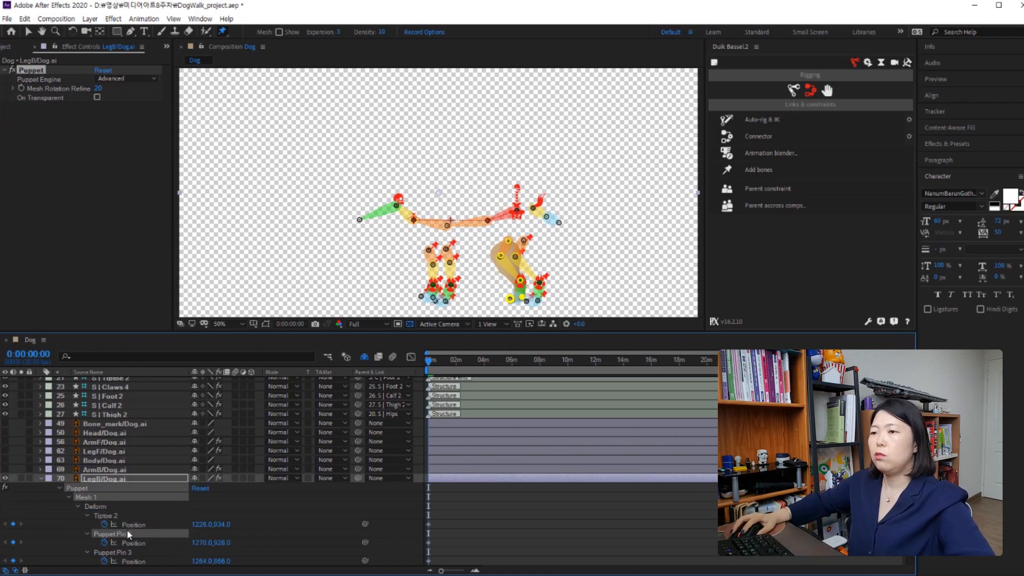
key(Return)
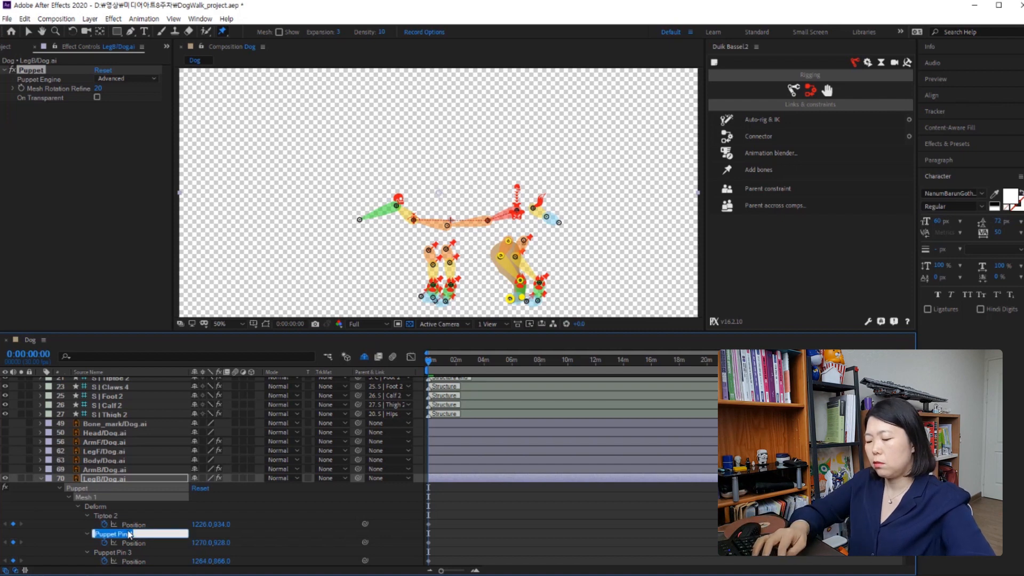
text(Claw)
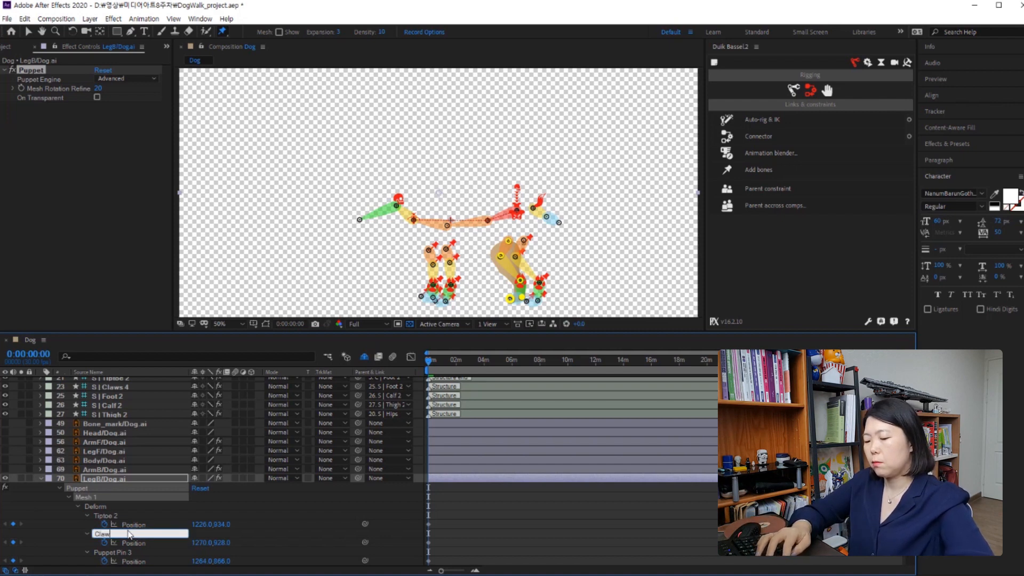
text(s 4)
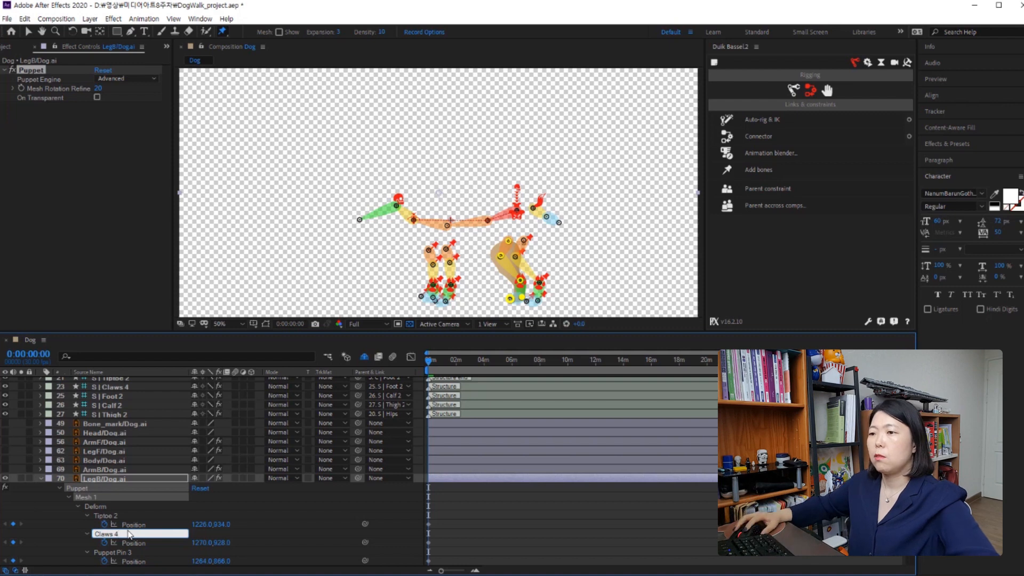
click(131, 557)
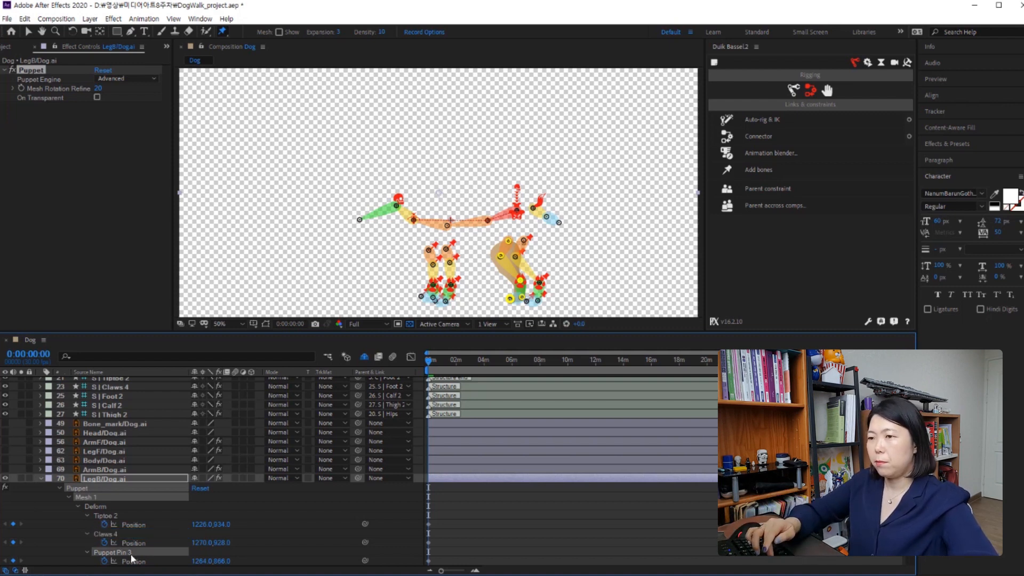
key(Return)
text(Foot)
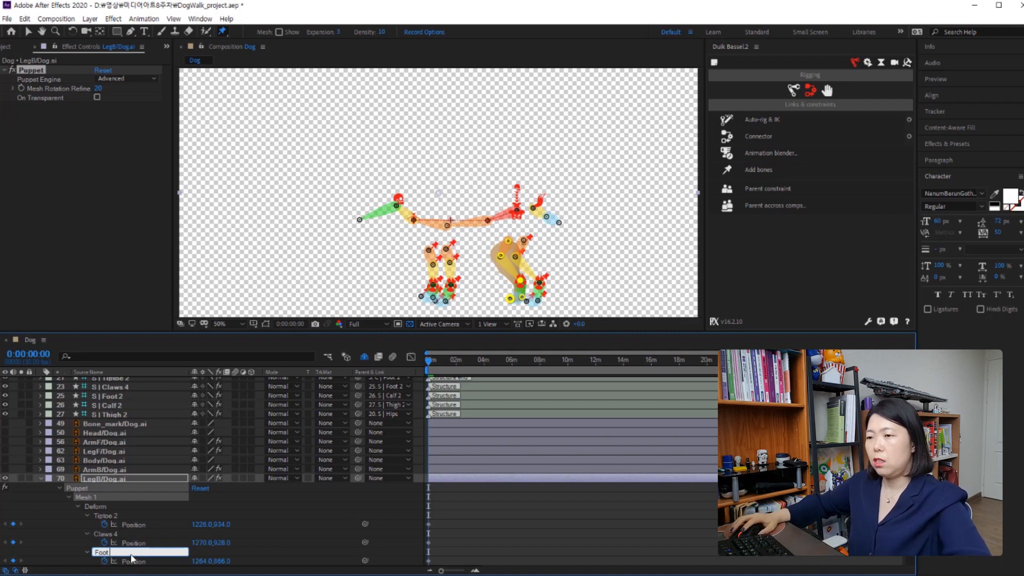
text( 2)
scroll(132, 557, down, 1)
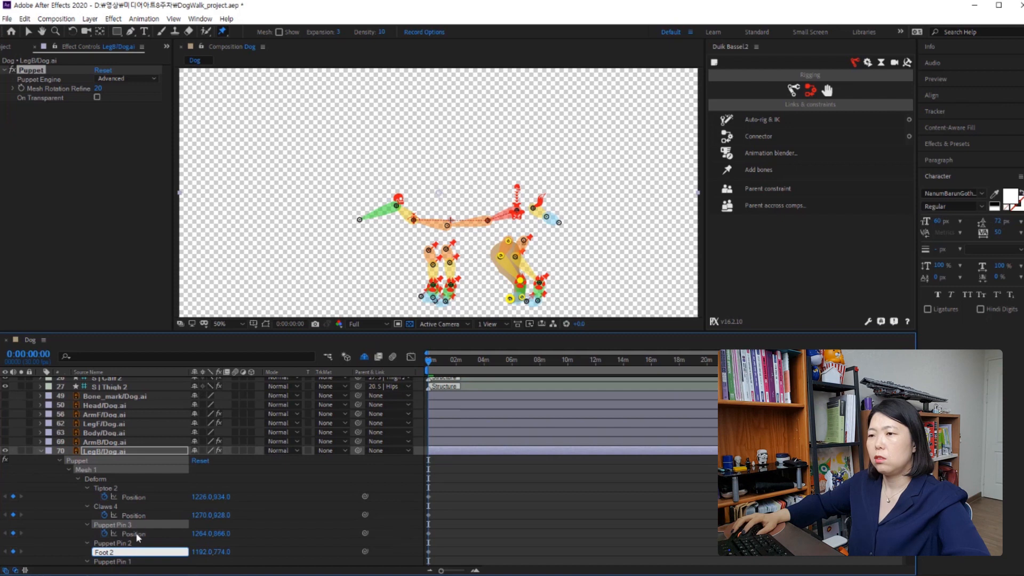
key(Return)
Rename Puppet Pin 2 of LegB/Dog.ai as Calf 2 and Puppet Pin 1 as Thigh 2.
click(128, 545)
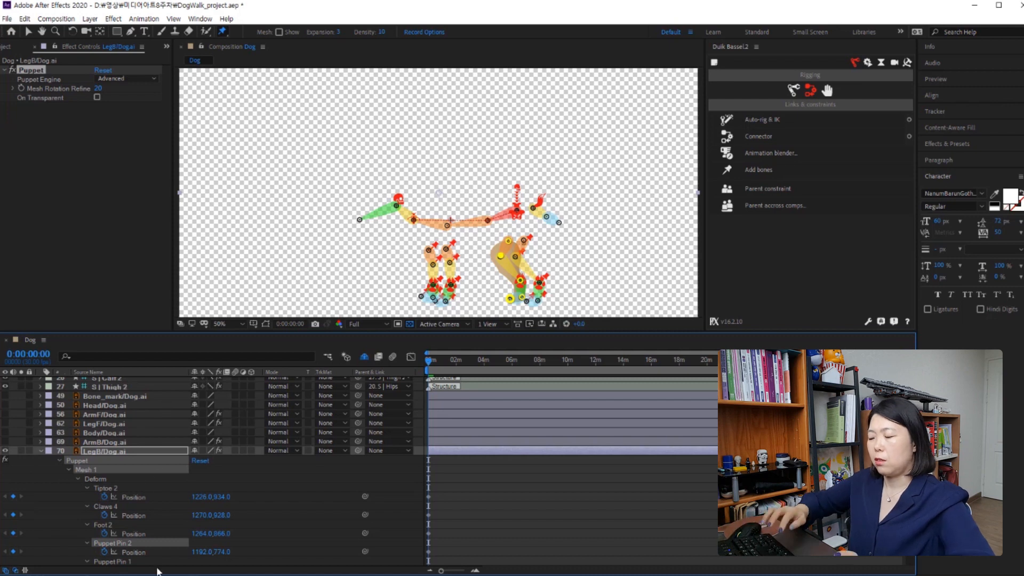
key(Return)
text(Ca)
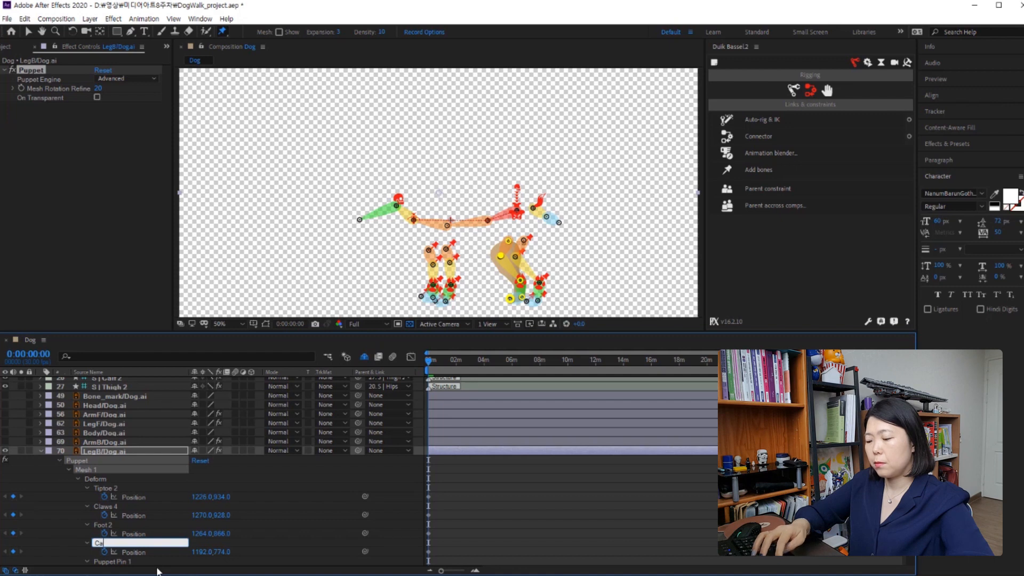
text(lf 2)
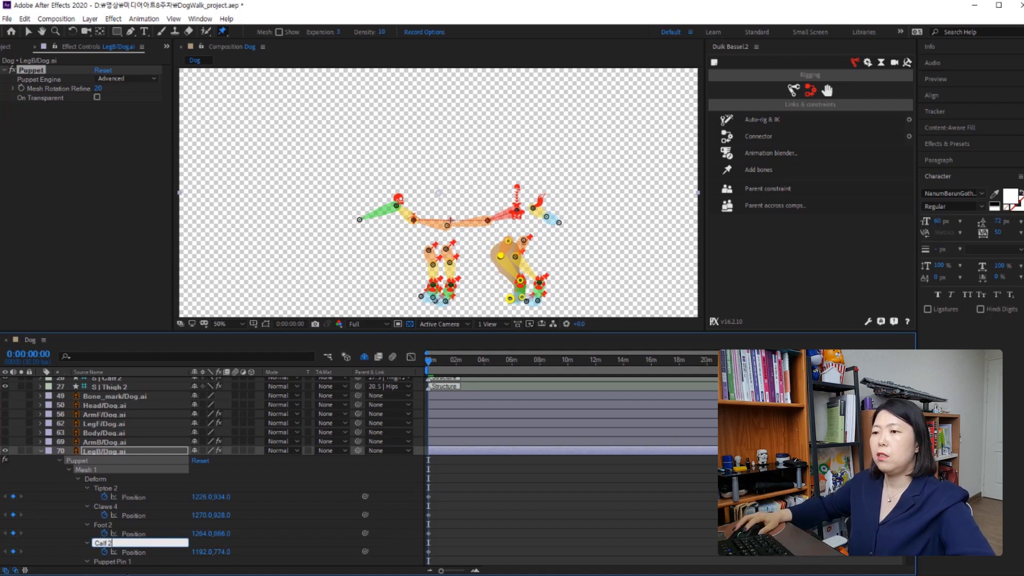
click(120, 562)
key(Return)
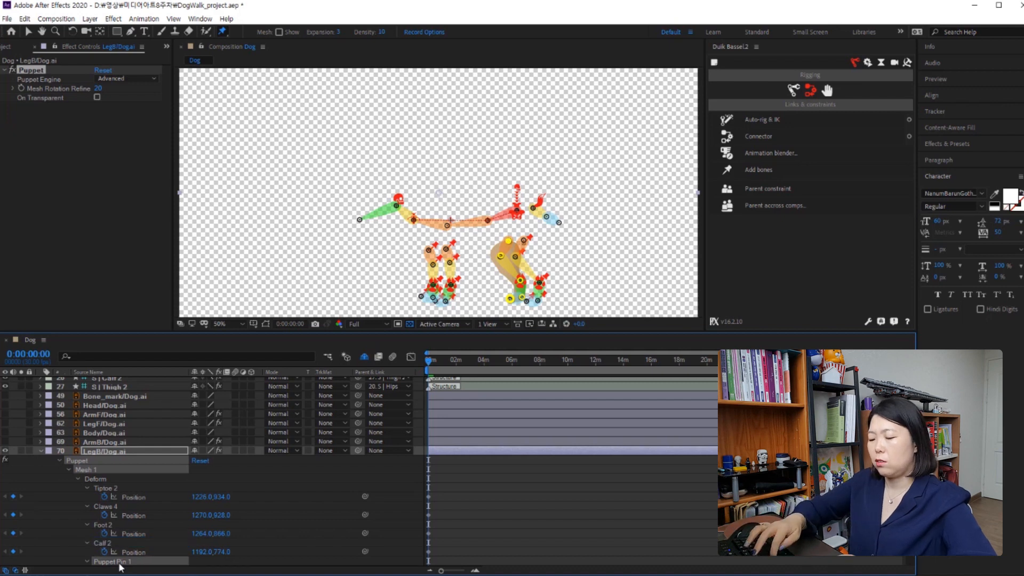
text(Th)
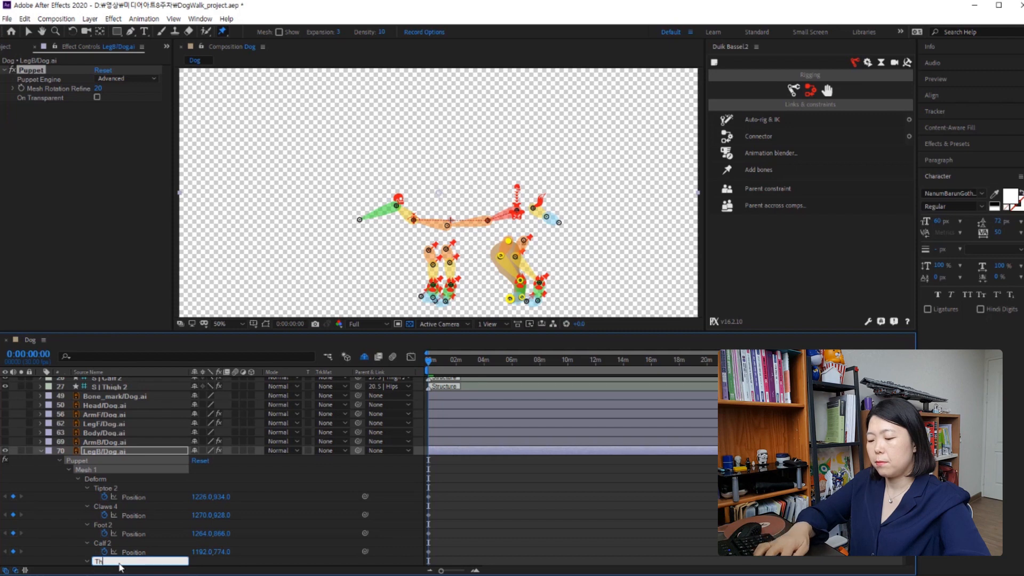
text(igh 2)
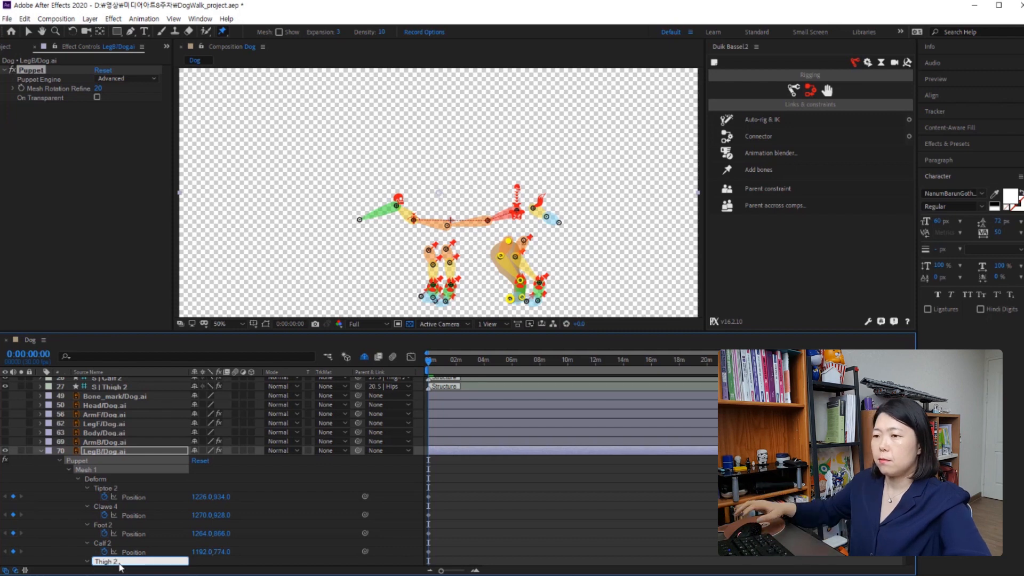
Add Duik bones to the five LegB pins, from Tiptoe 2 to Thigh 2.
click(114, 484)
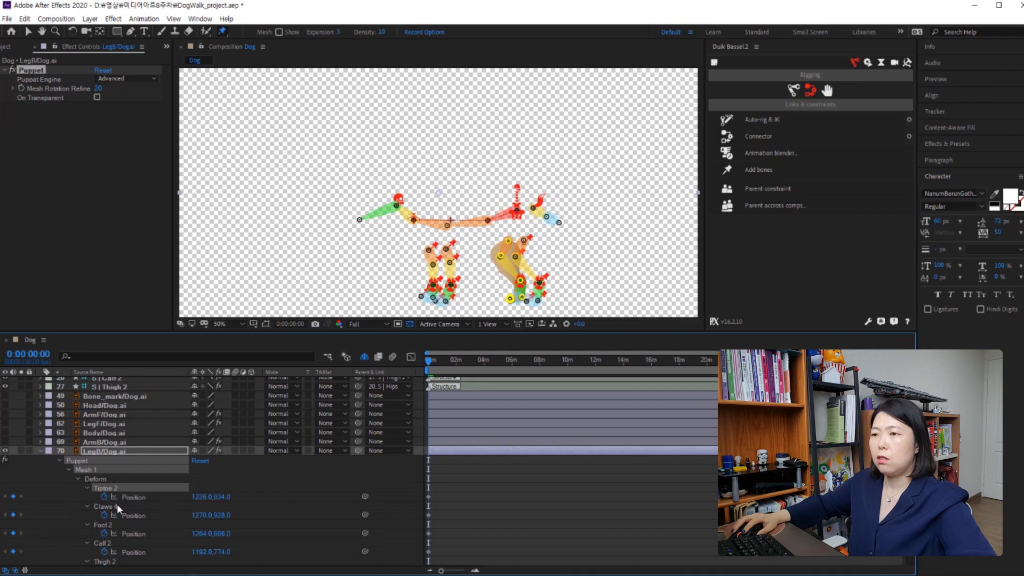
shift+click(117, 504)
shift+click(104, 527)
shift+click(107, 548)
shift+click(109, 562)
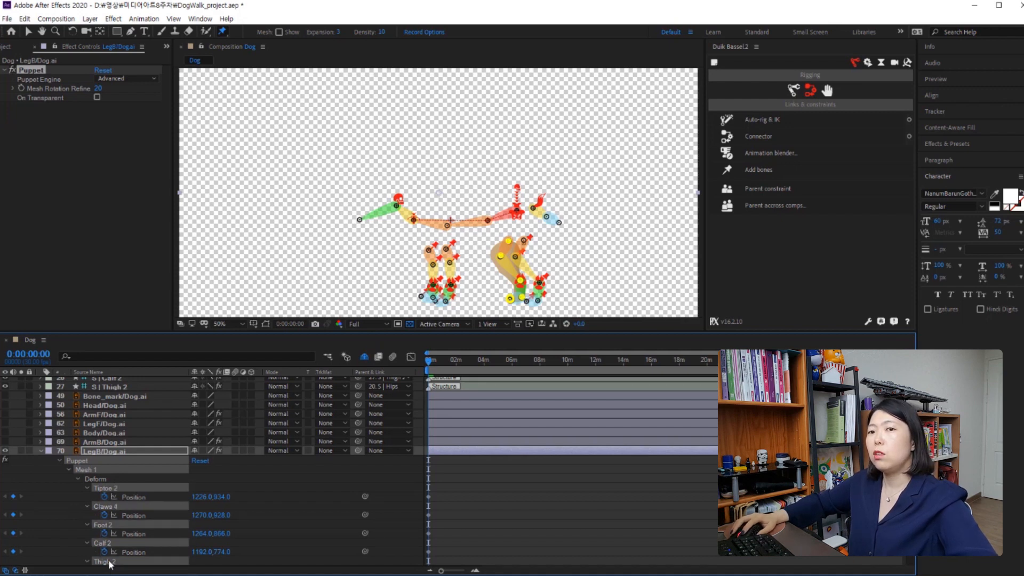
click(762, 170)
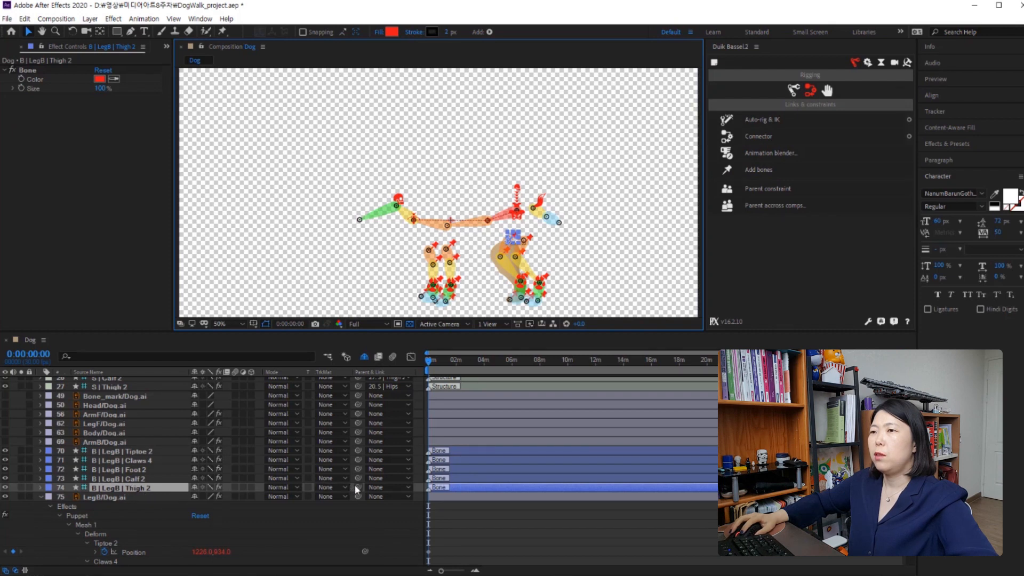
Parent the LegB bones Thigh 2, Calf 2 and Foot 2 to the structures S | Thigh 2, S | Calf 2 and S | Foot 2.
drag(358, 487, 118, 405)
click(260, 495)
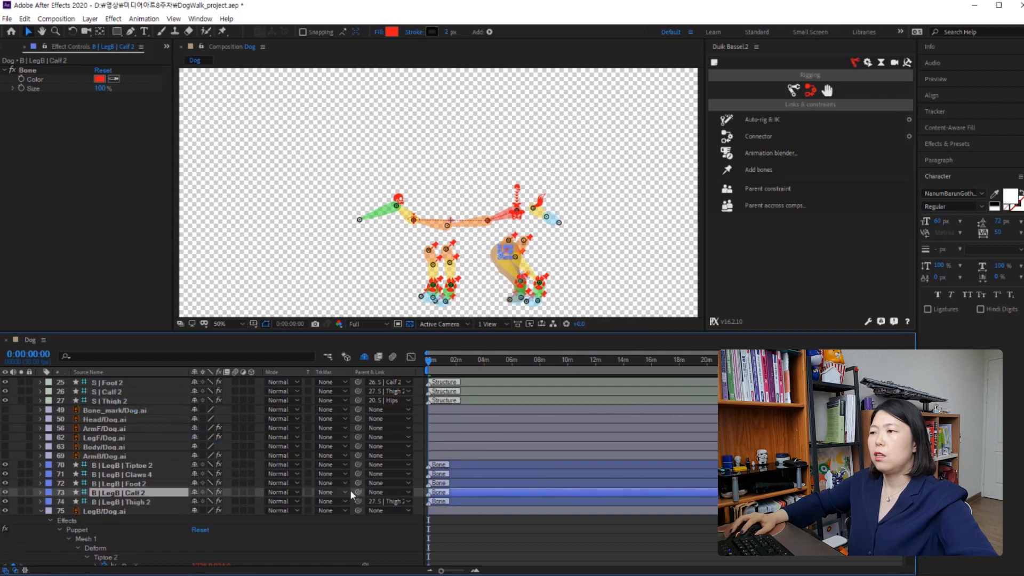
drag(358, 491, 128, 393)
click(147, 484)
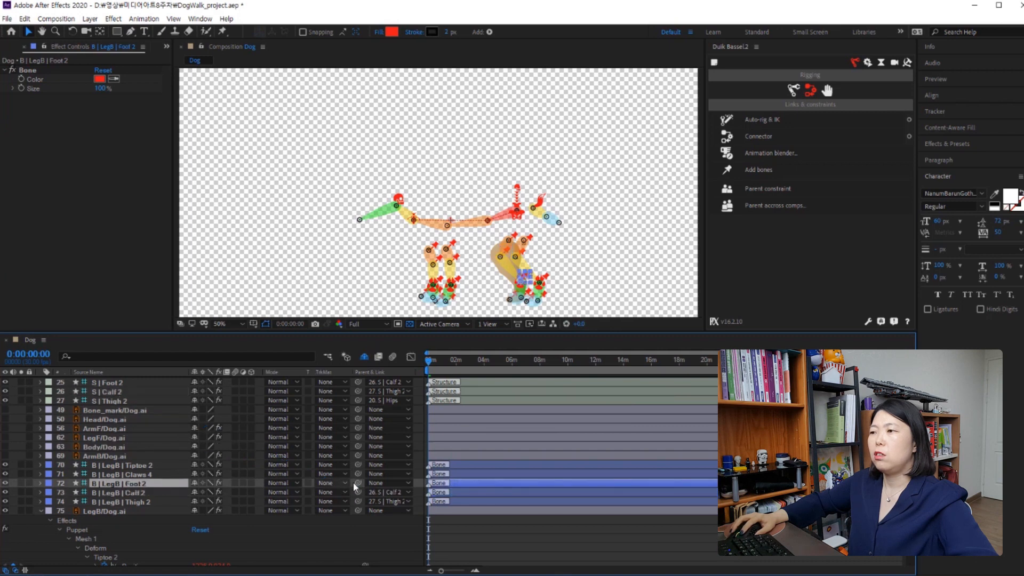
drag(356, 482, 133, 385)
Parent the LegB bones Claws 4 and Tiptoe 2 to the structures S | Claws 4 and S | Tiptoe 2.
scroll(156, 518, up, 2)
click(129, 501)
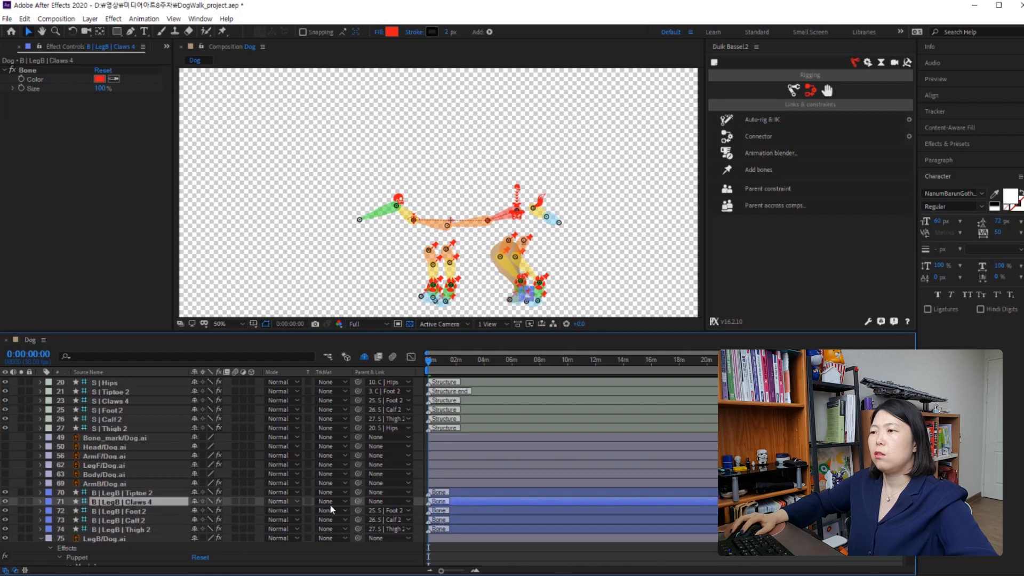
drag(354, 498, 127, 397)
click(142, 493)
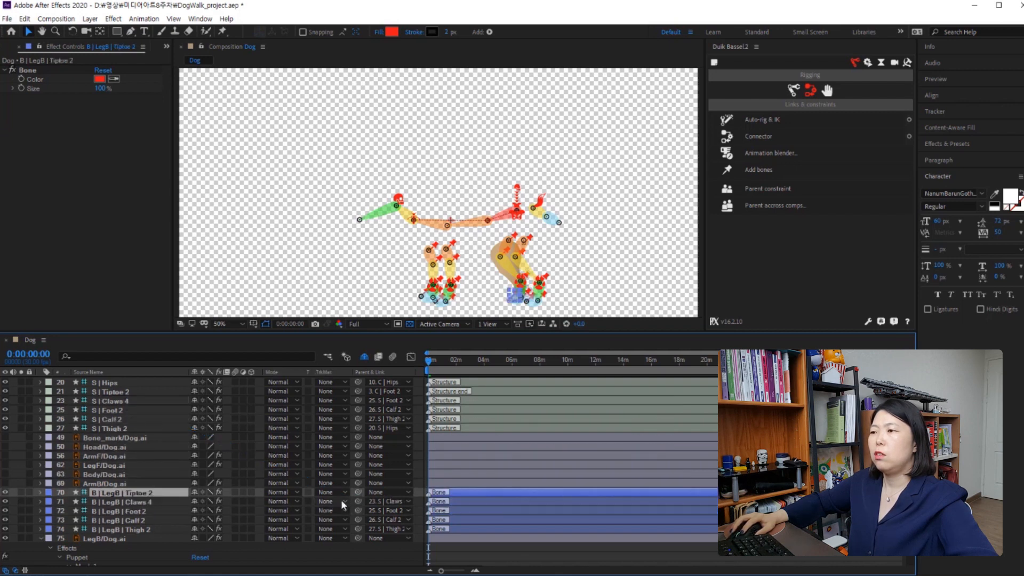
drag(357, 491, 129, 389)
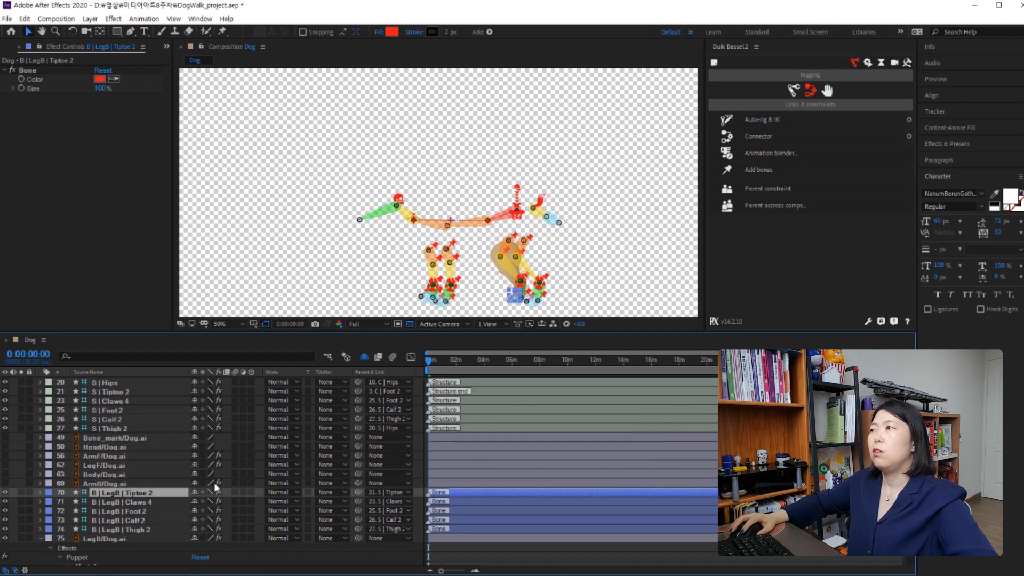
Test the LegB rig by changing the position of the C | Foot 2 controller, and undo the move.
scroll(213, 482, up, 7)
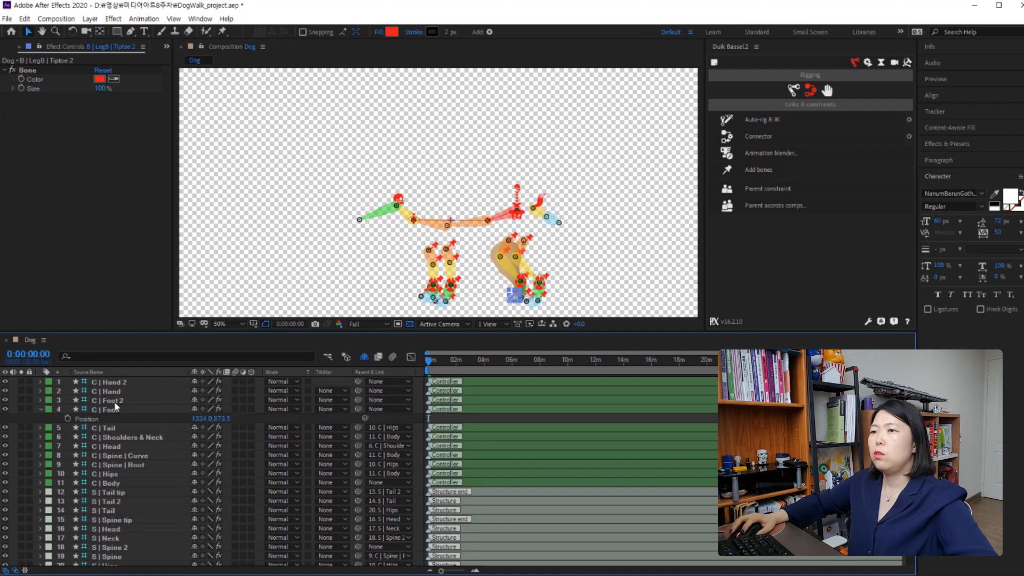
click(115, 401)
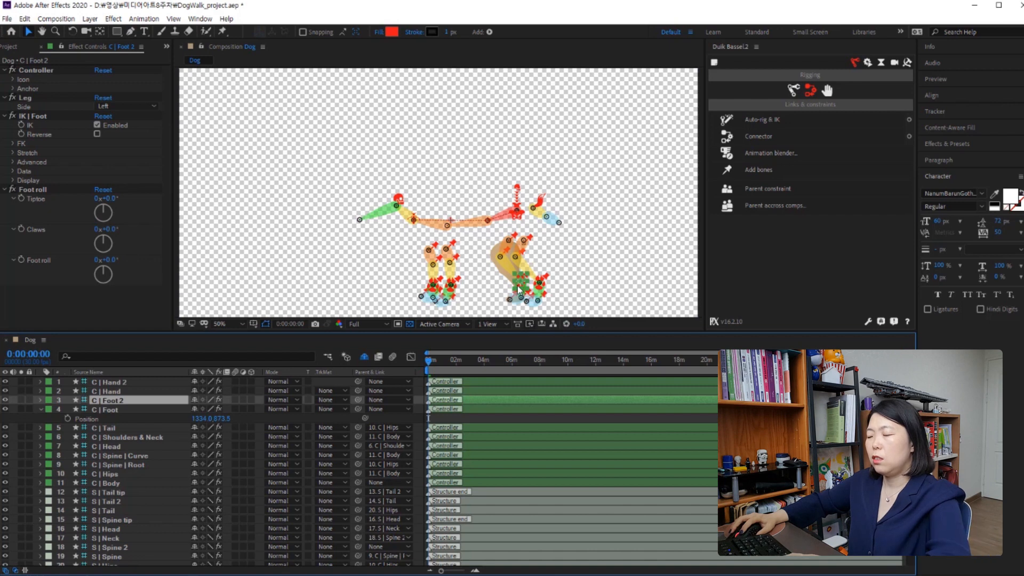
key(p)
drag(222, 409, 184, 409)
drag(246, 417, 238, 395)
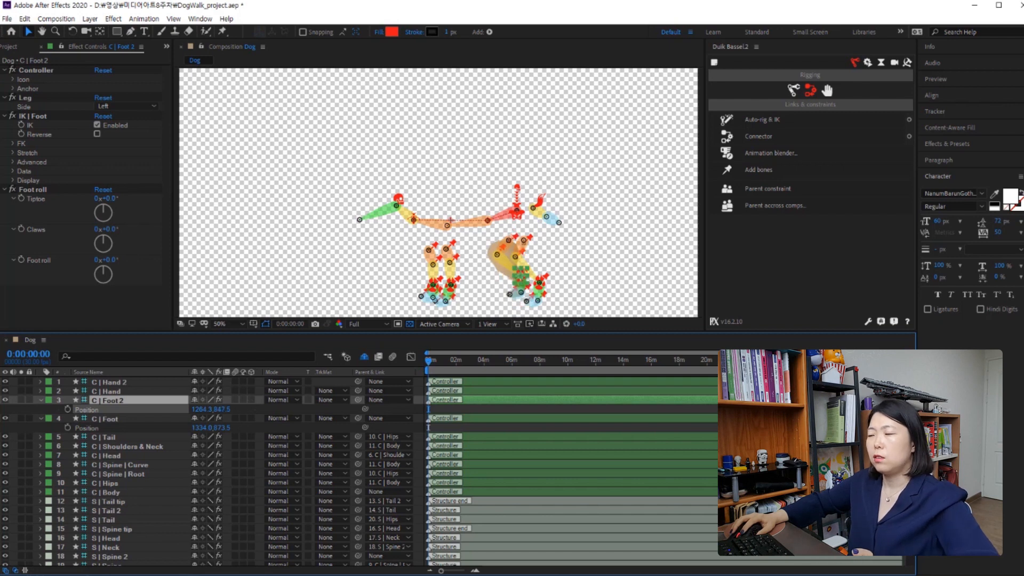
key(ctrl+z)
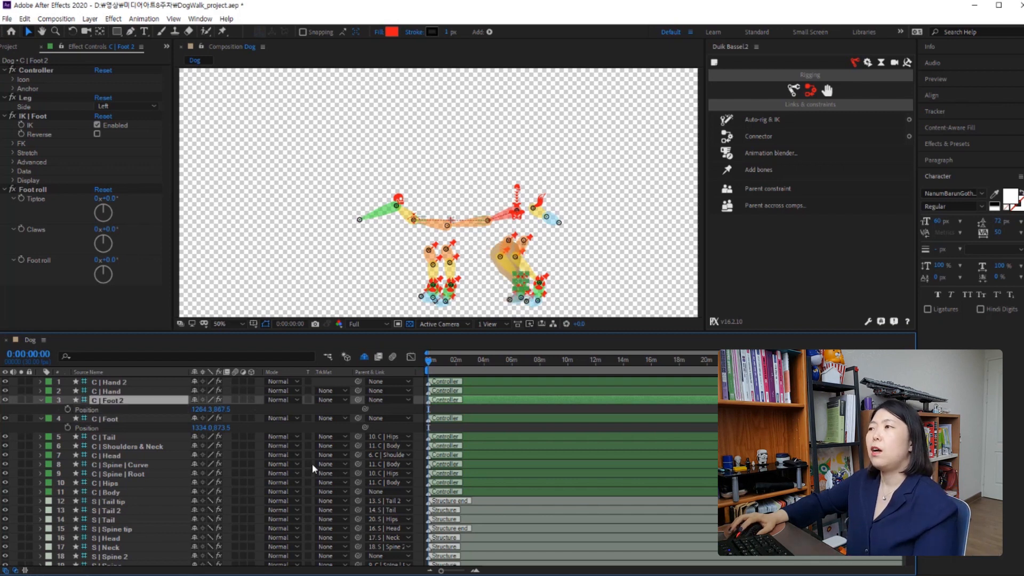